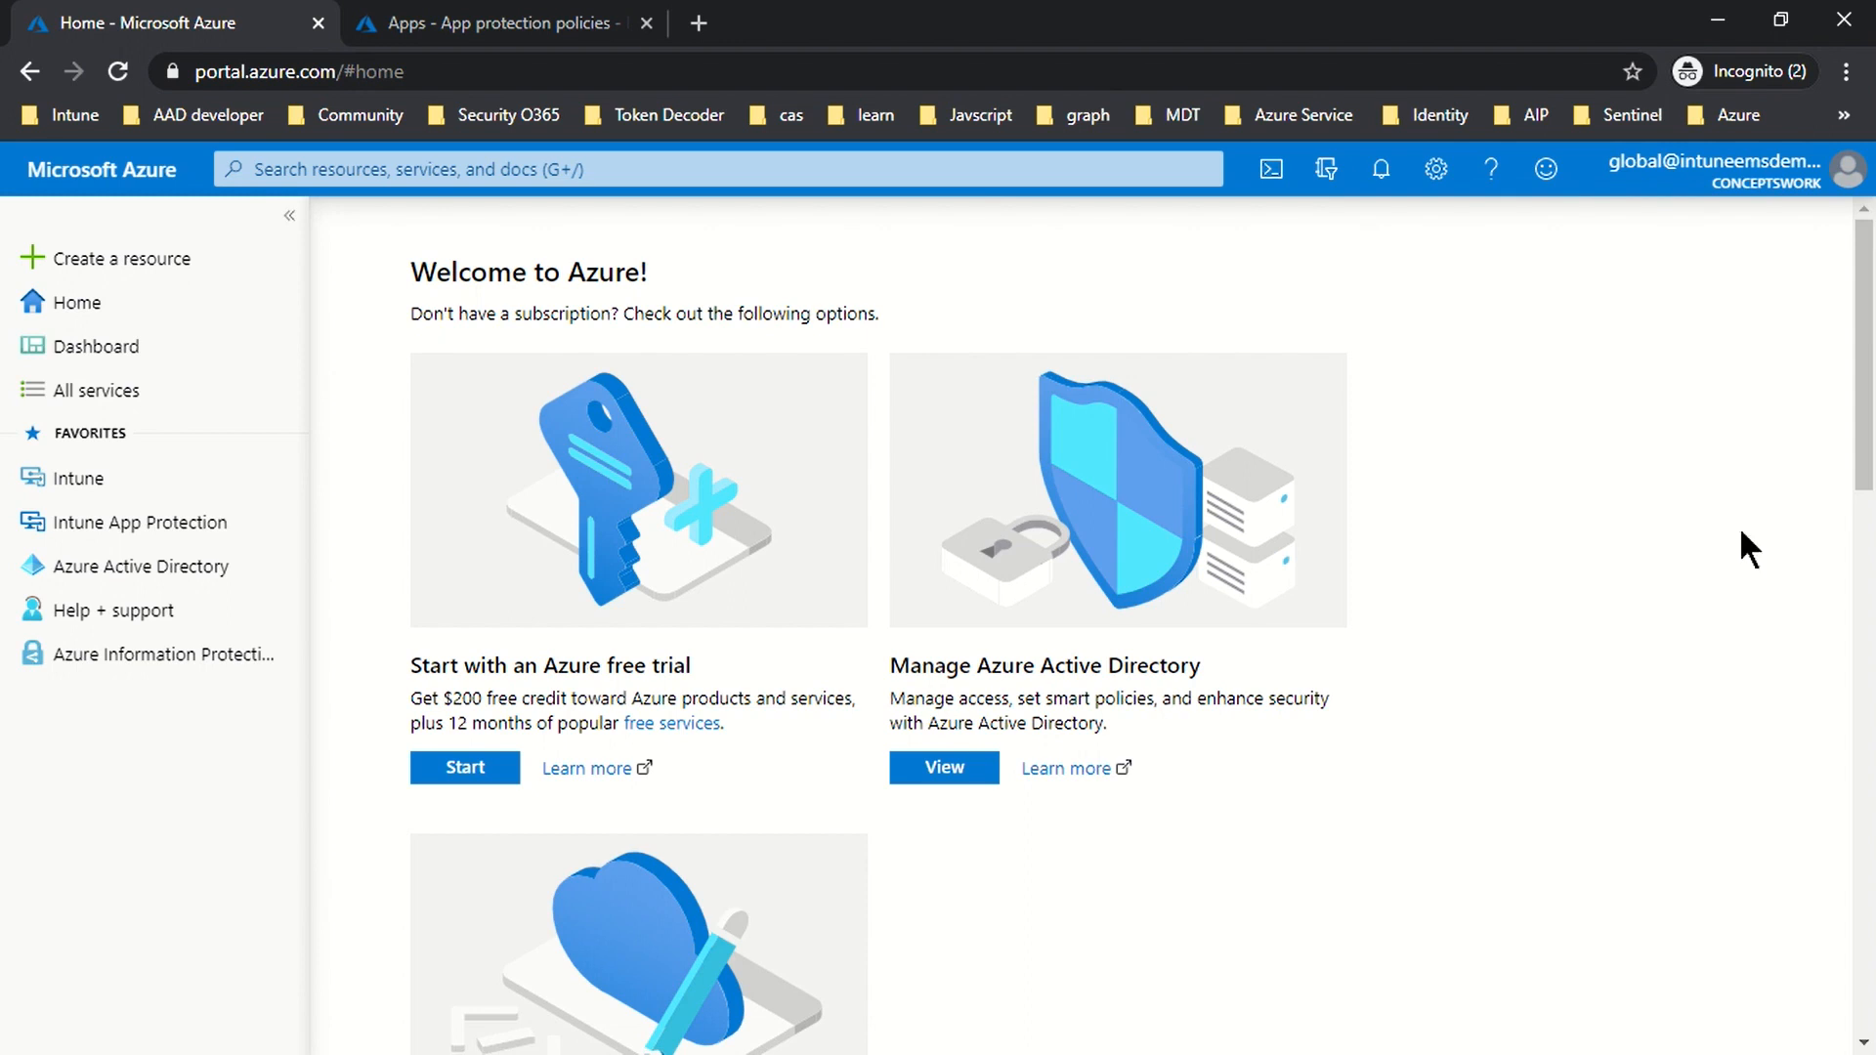
Step: Confirm the Intune MAM user scope is Some (Intune-MAM group), then go to the Intune overview
mouse_move(153, 520)
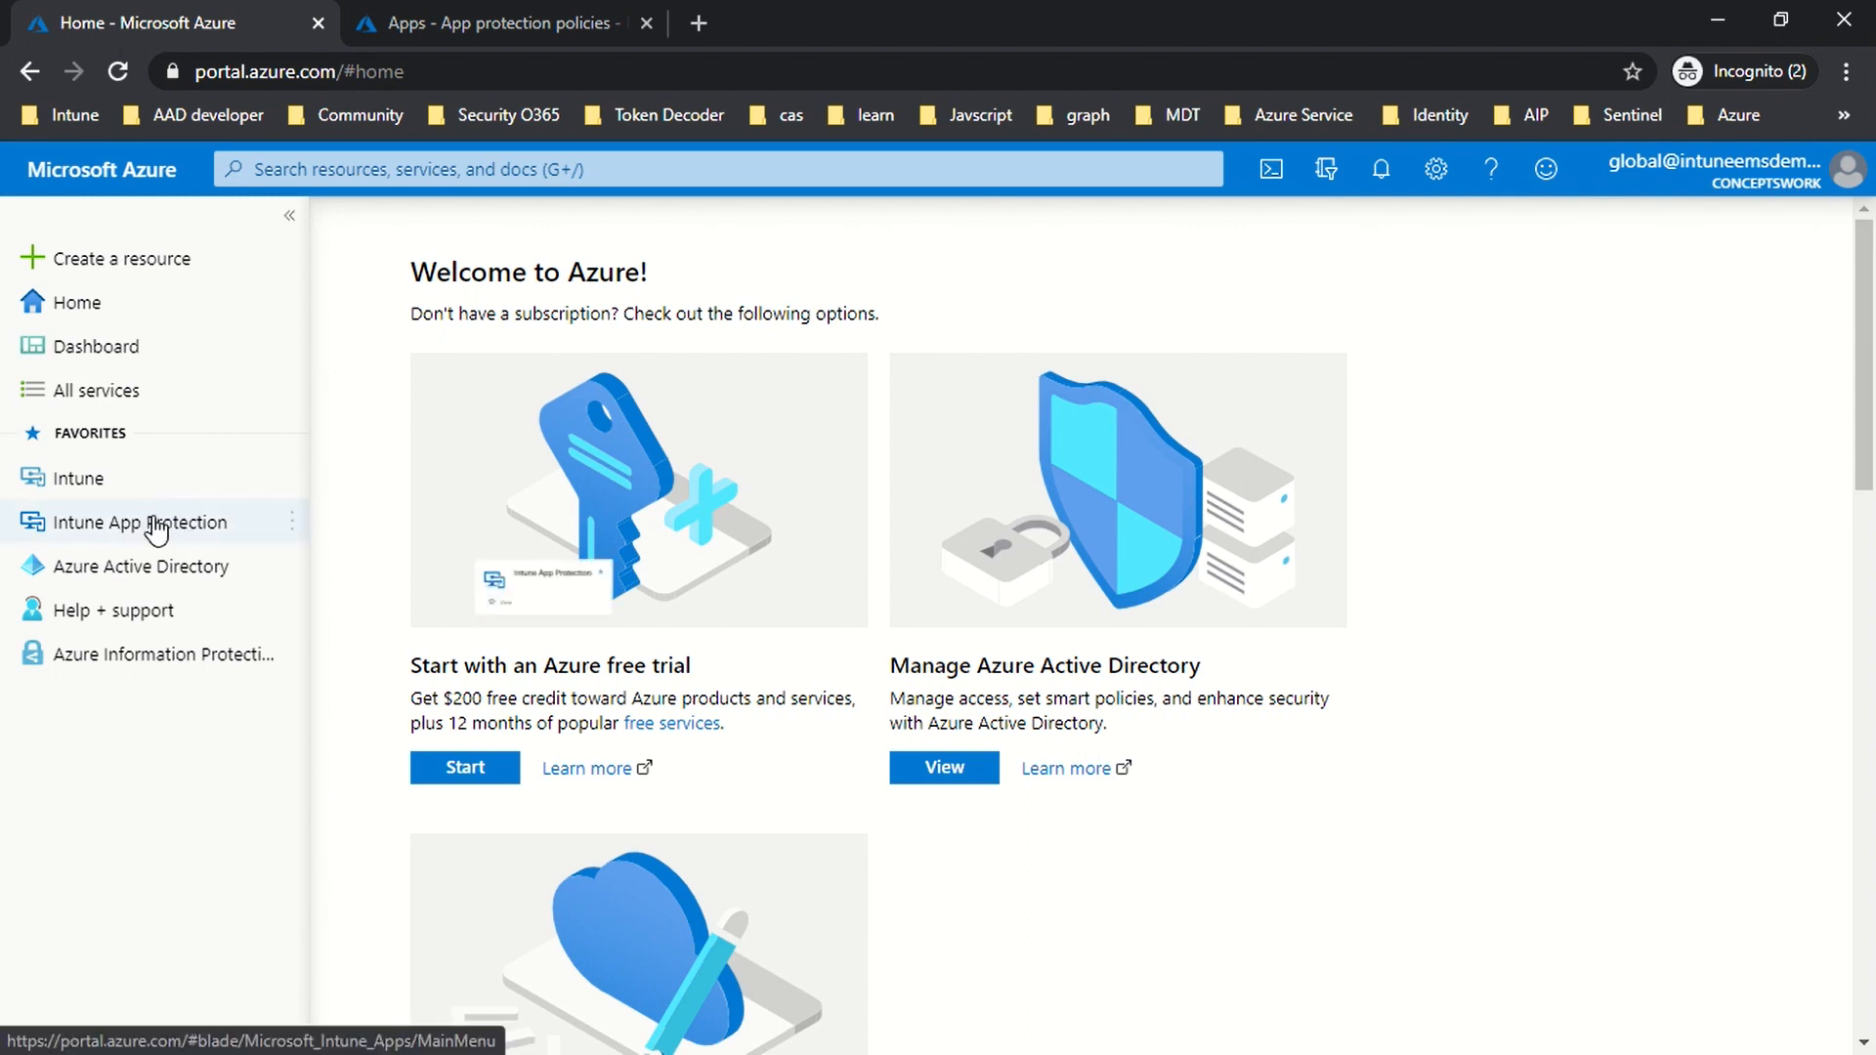
click(136, 581)
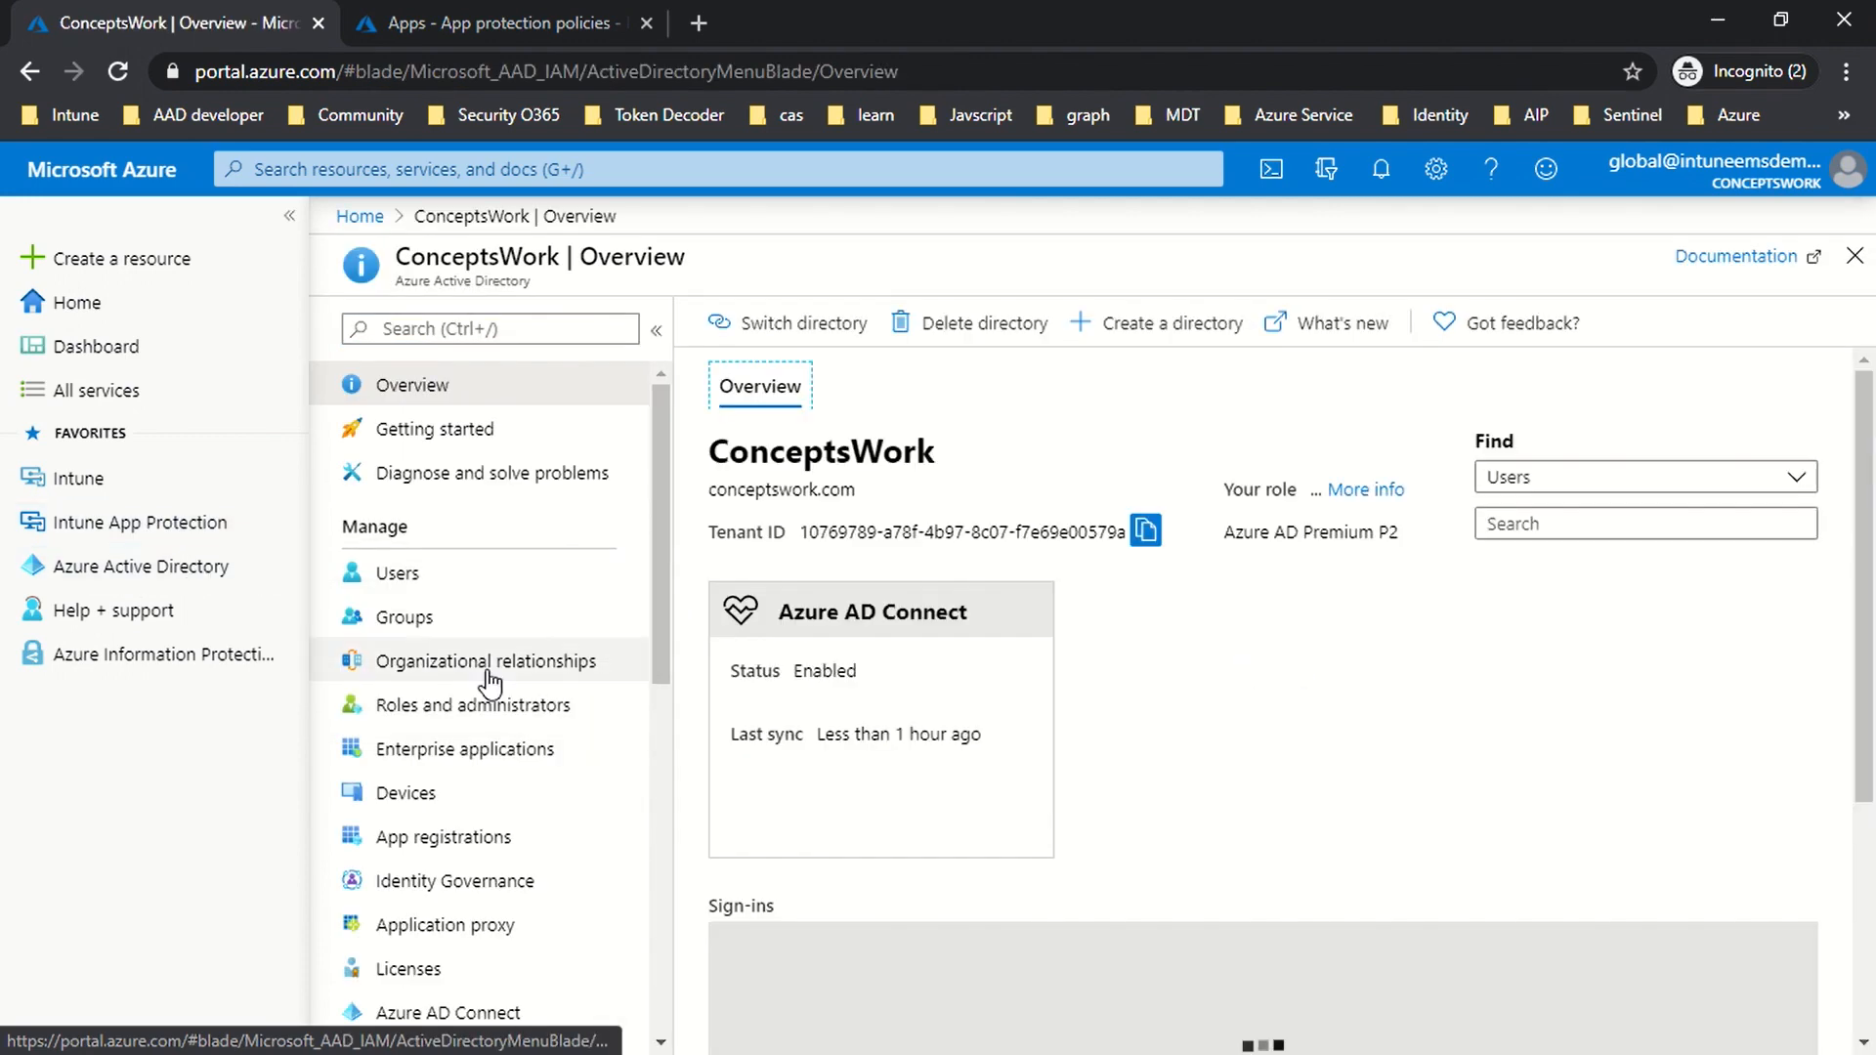
scroll(500, 684, down, 4)
click(501, 695)
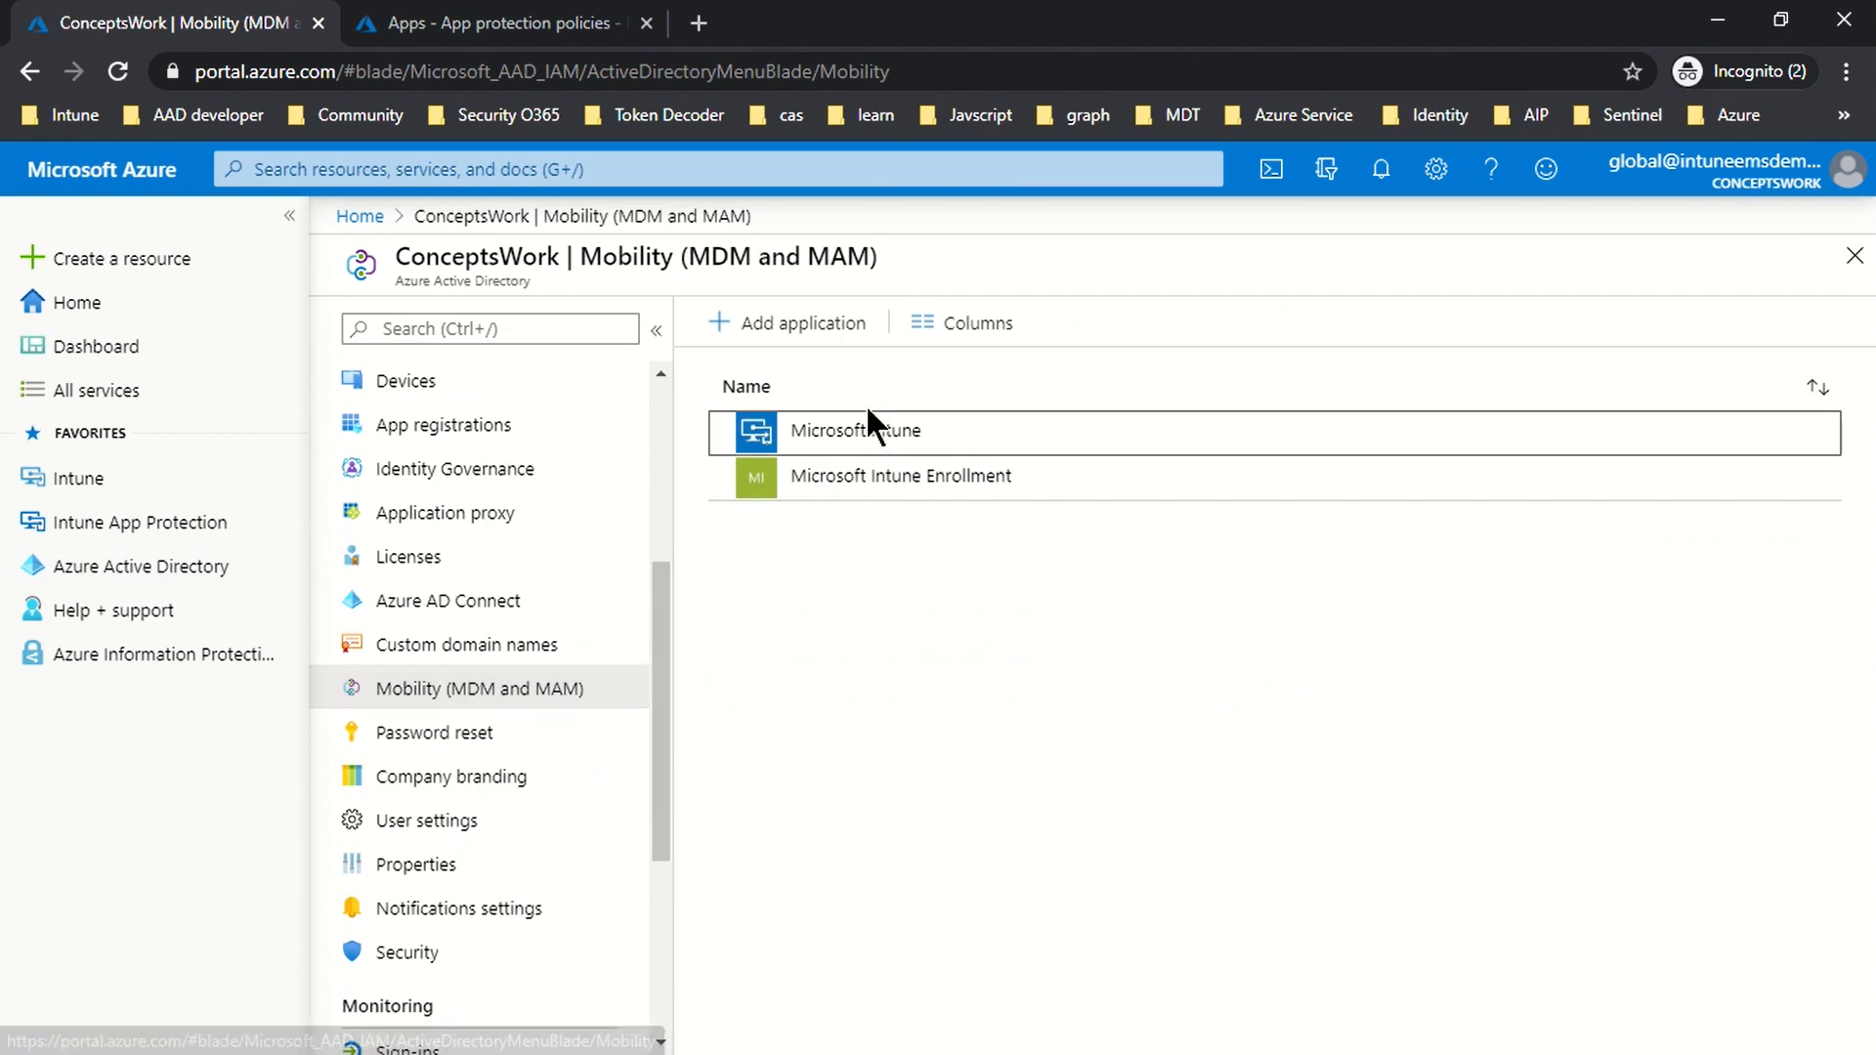
click(944, 445)
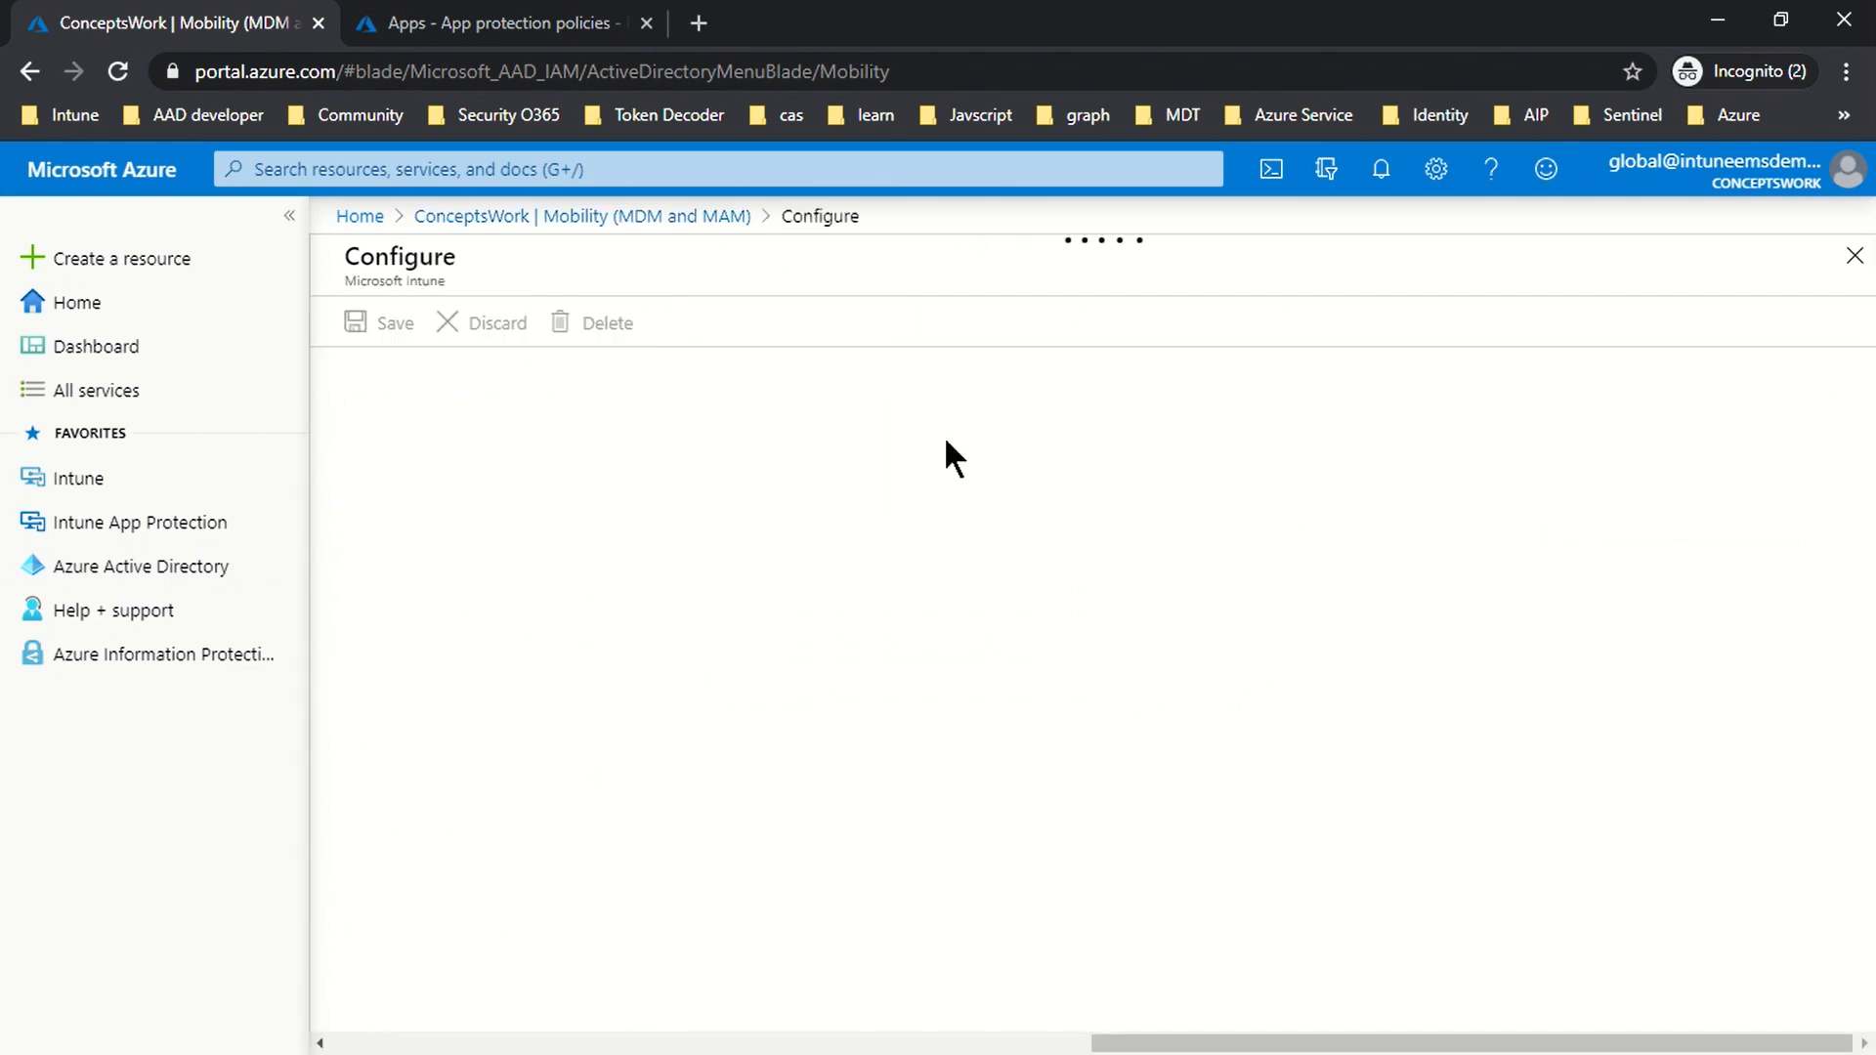
scroll(1444, 703, down, 2)
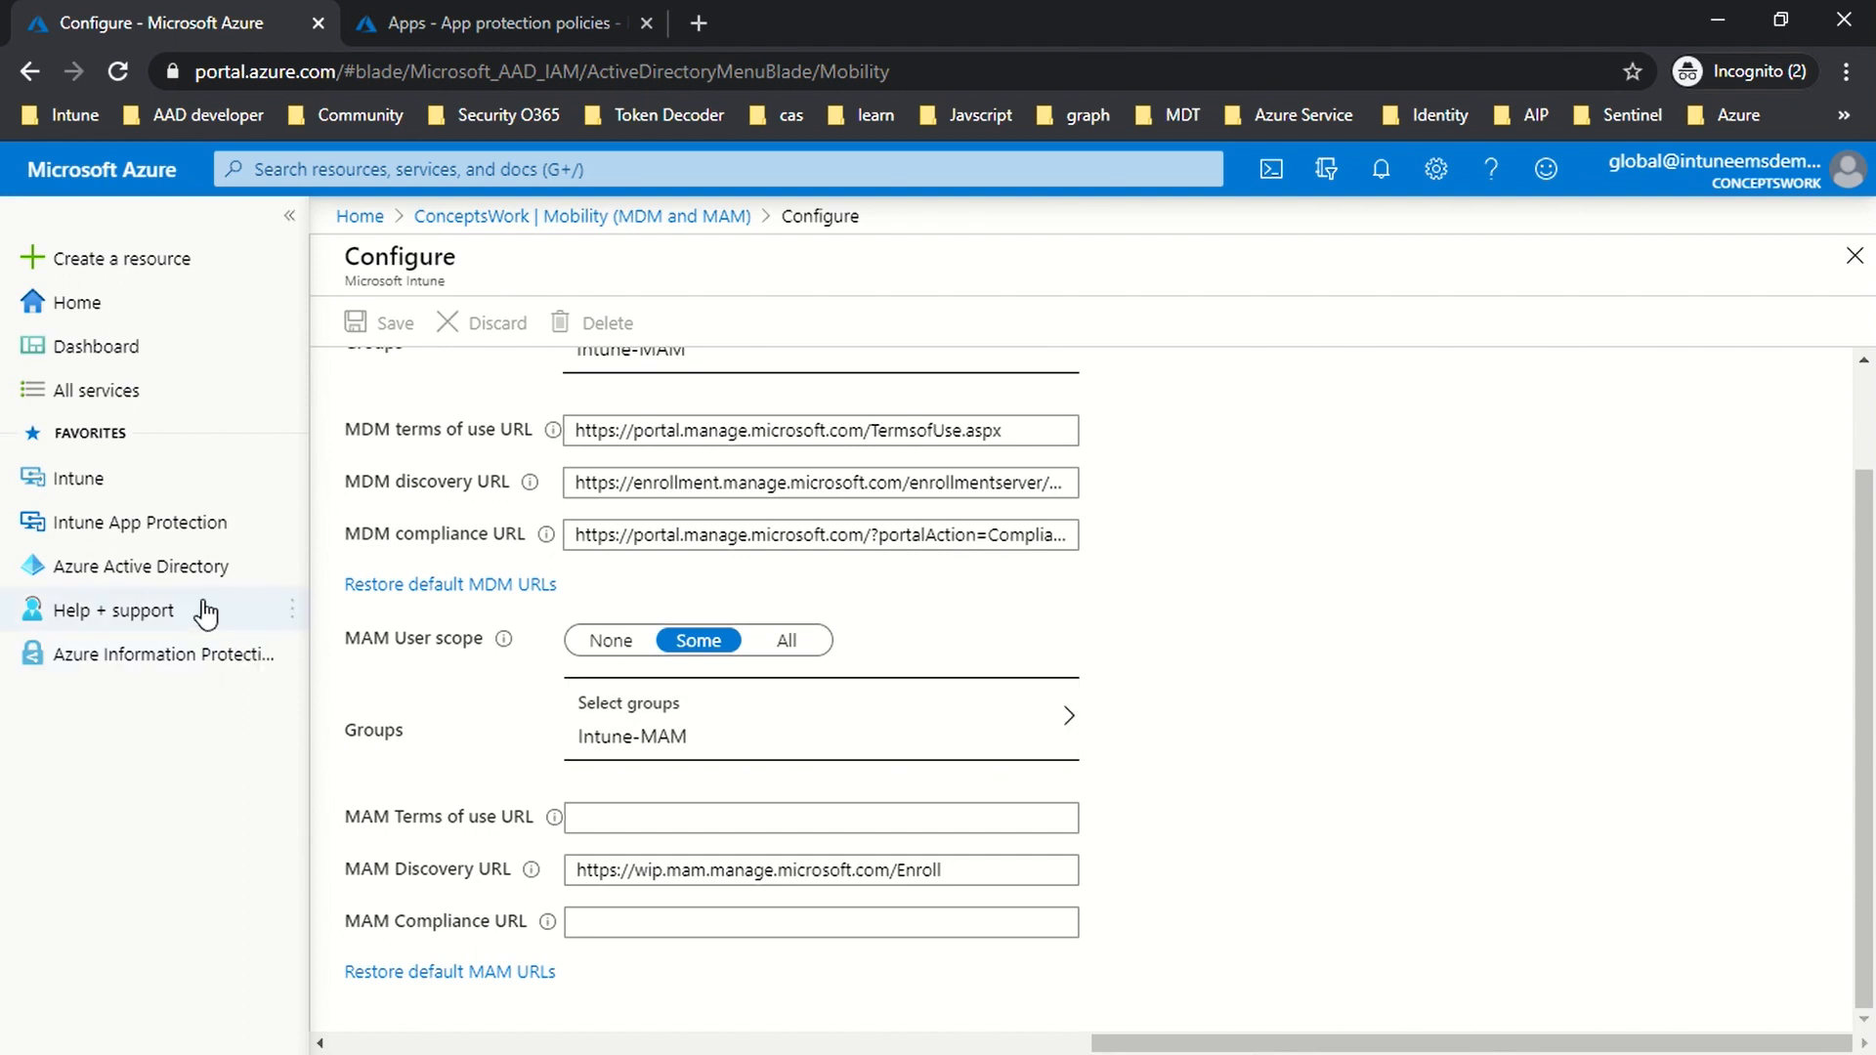
click(147, 493)
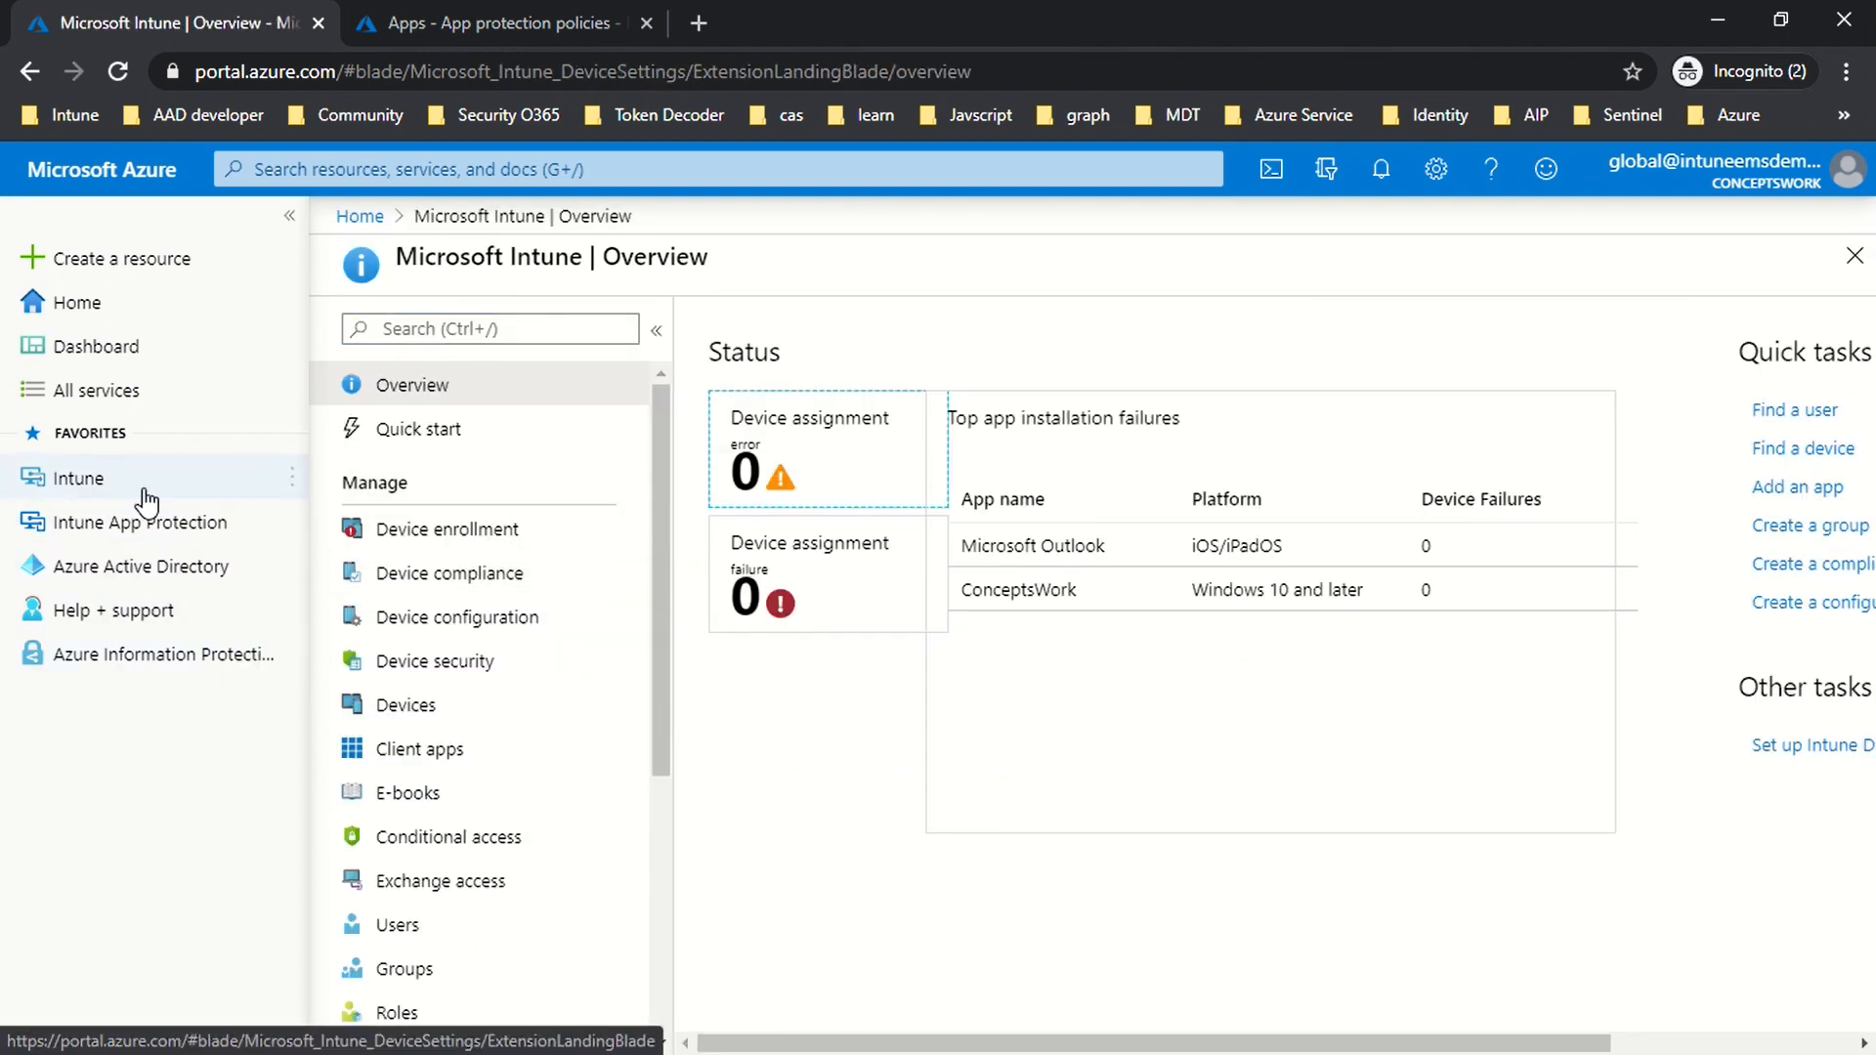
Step: Show Intune's Client apps App protection policies list, then move to the Endpoint Manager admin center
scroll(460, 620, down, 3)
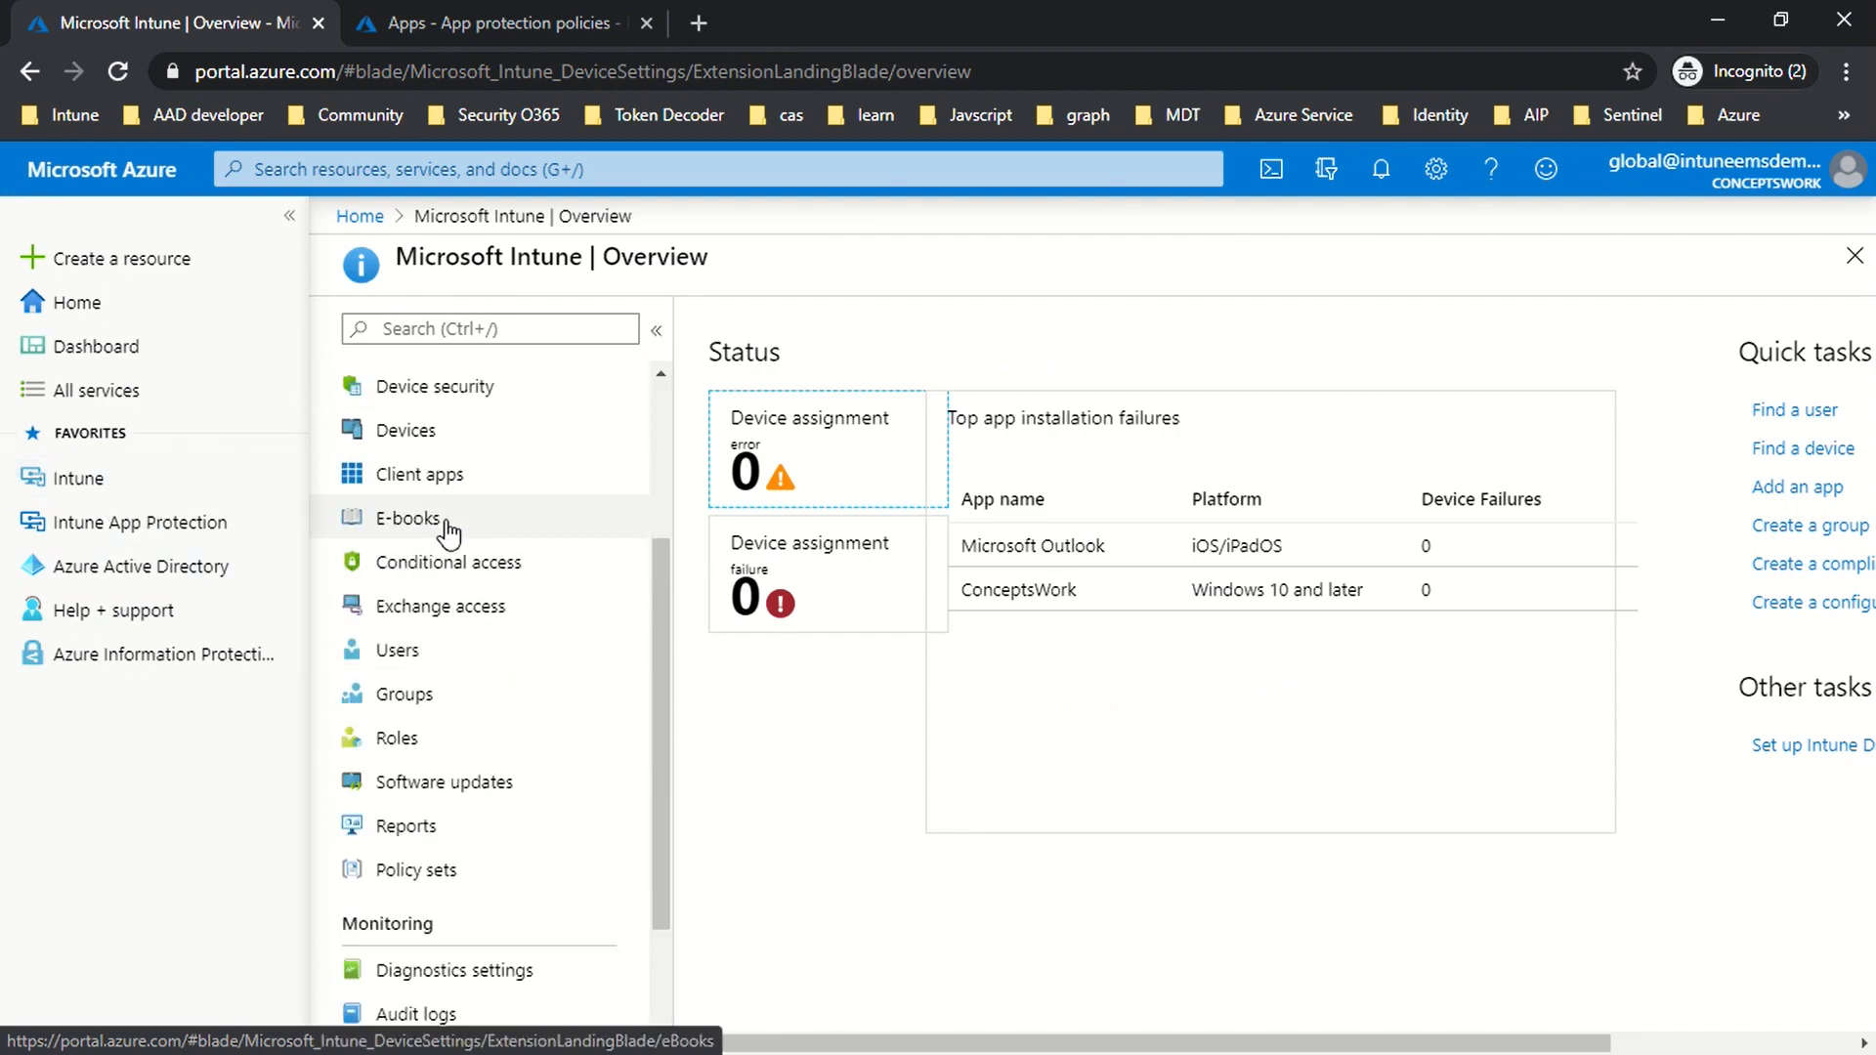
click(416, 475)
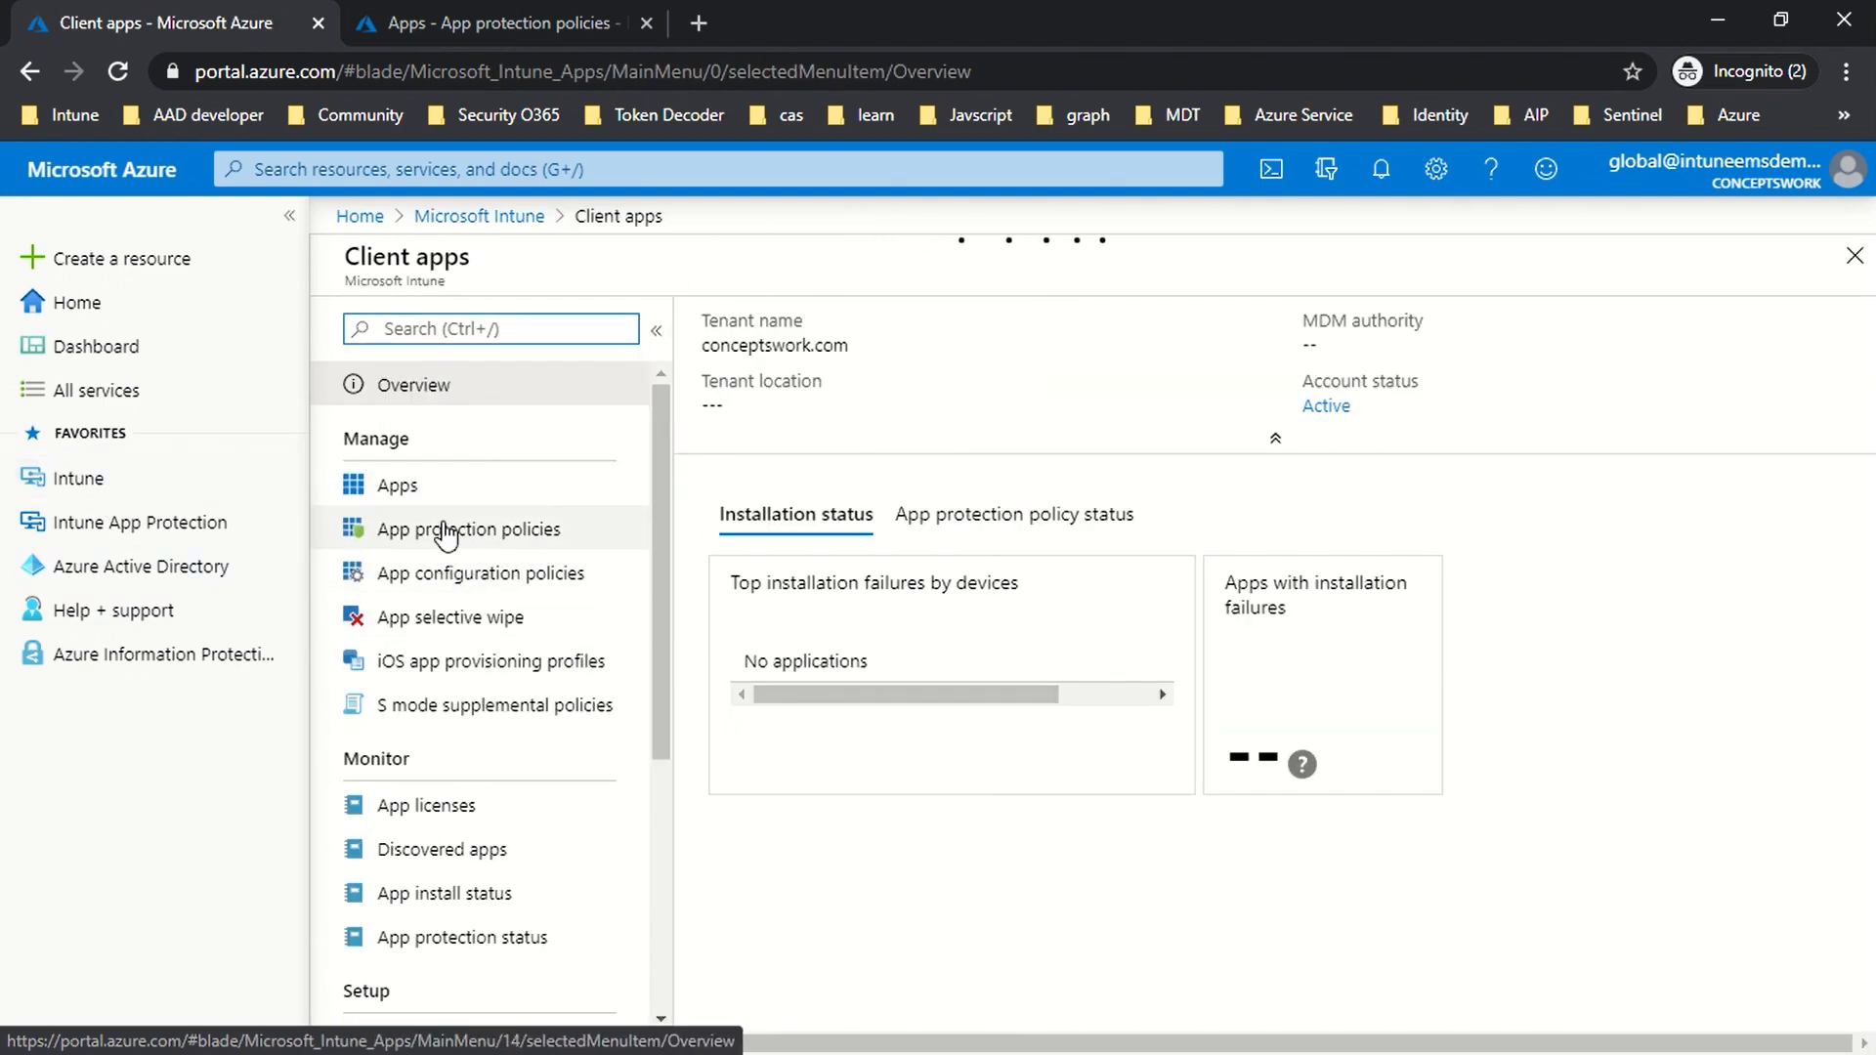
click(504, 543)
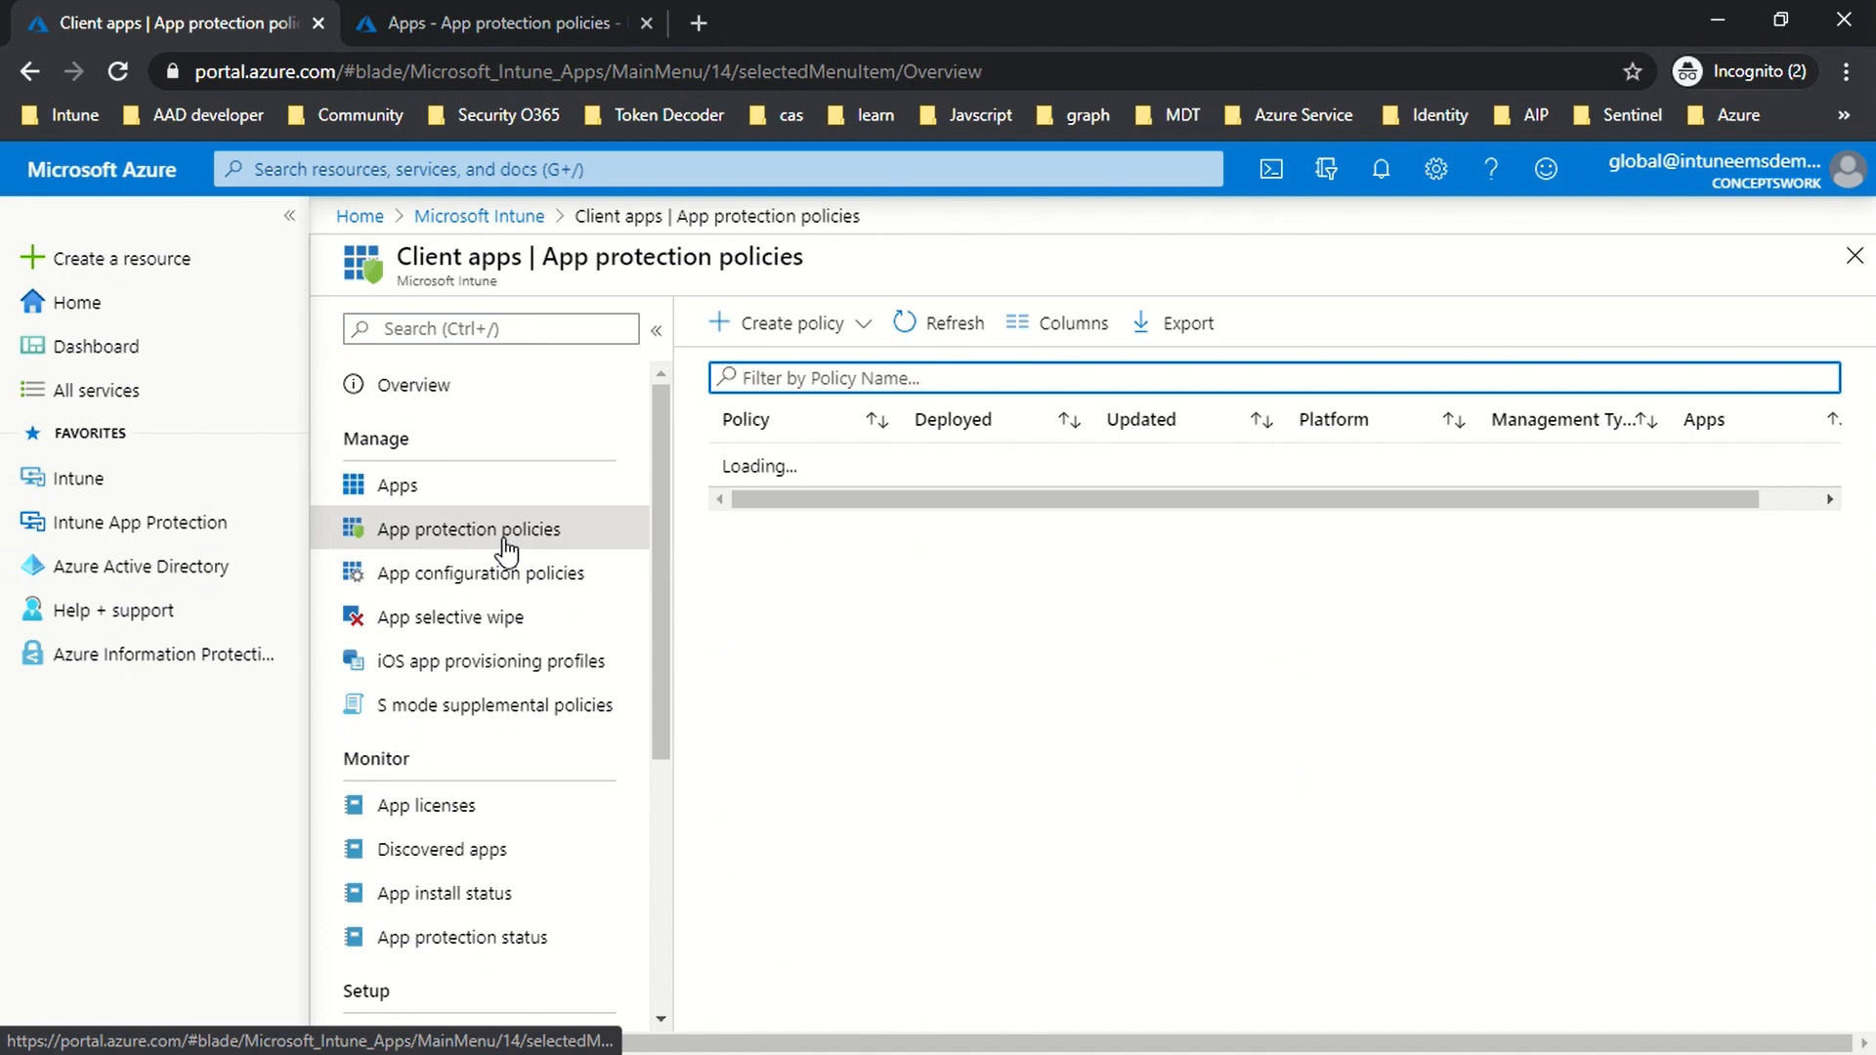
click(117, 533)
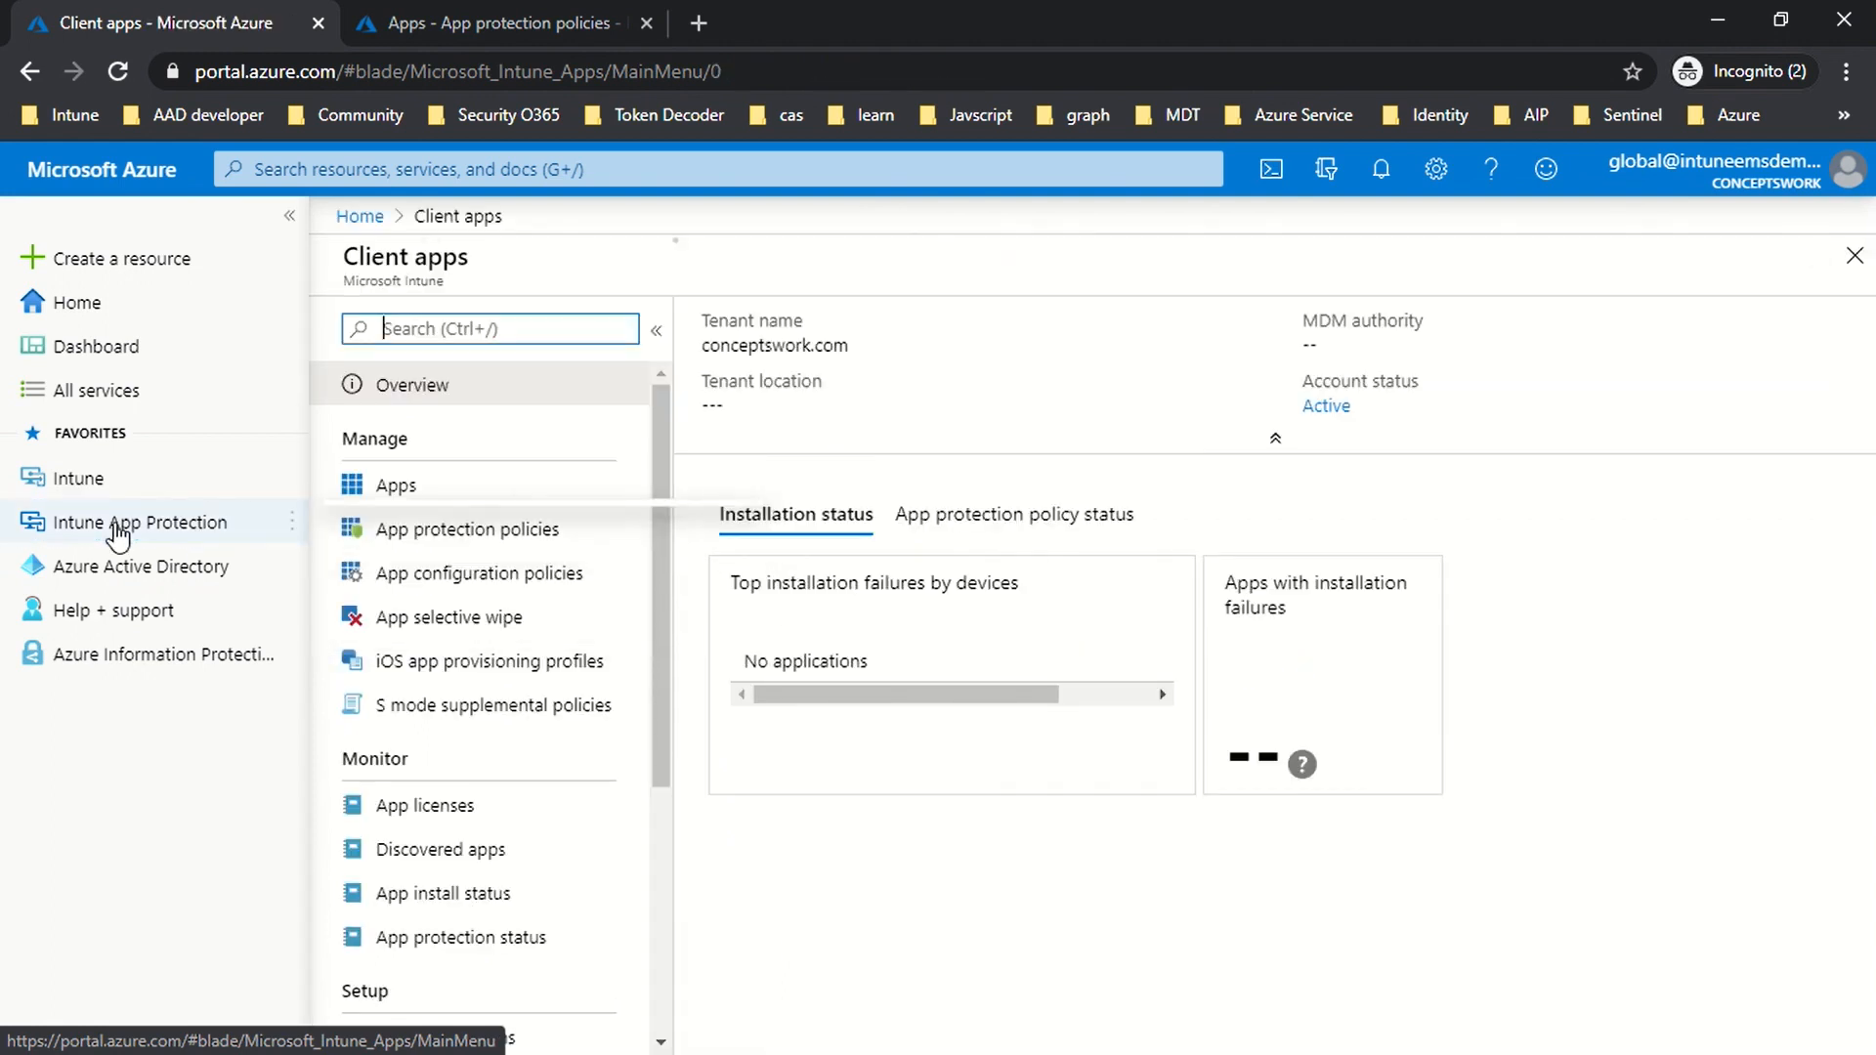
click(455, 543)
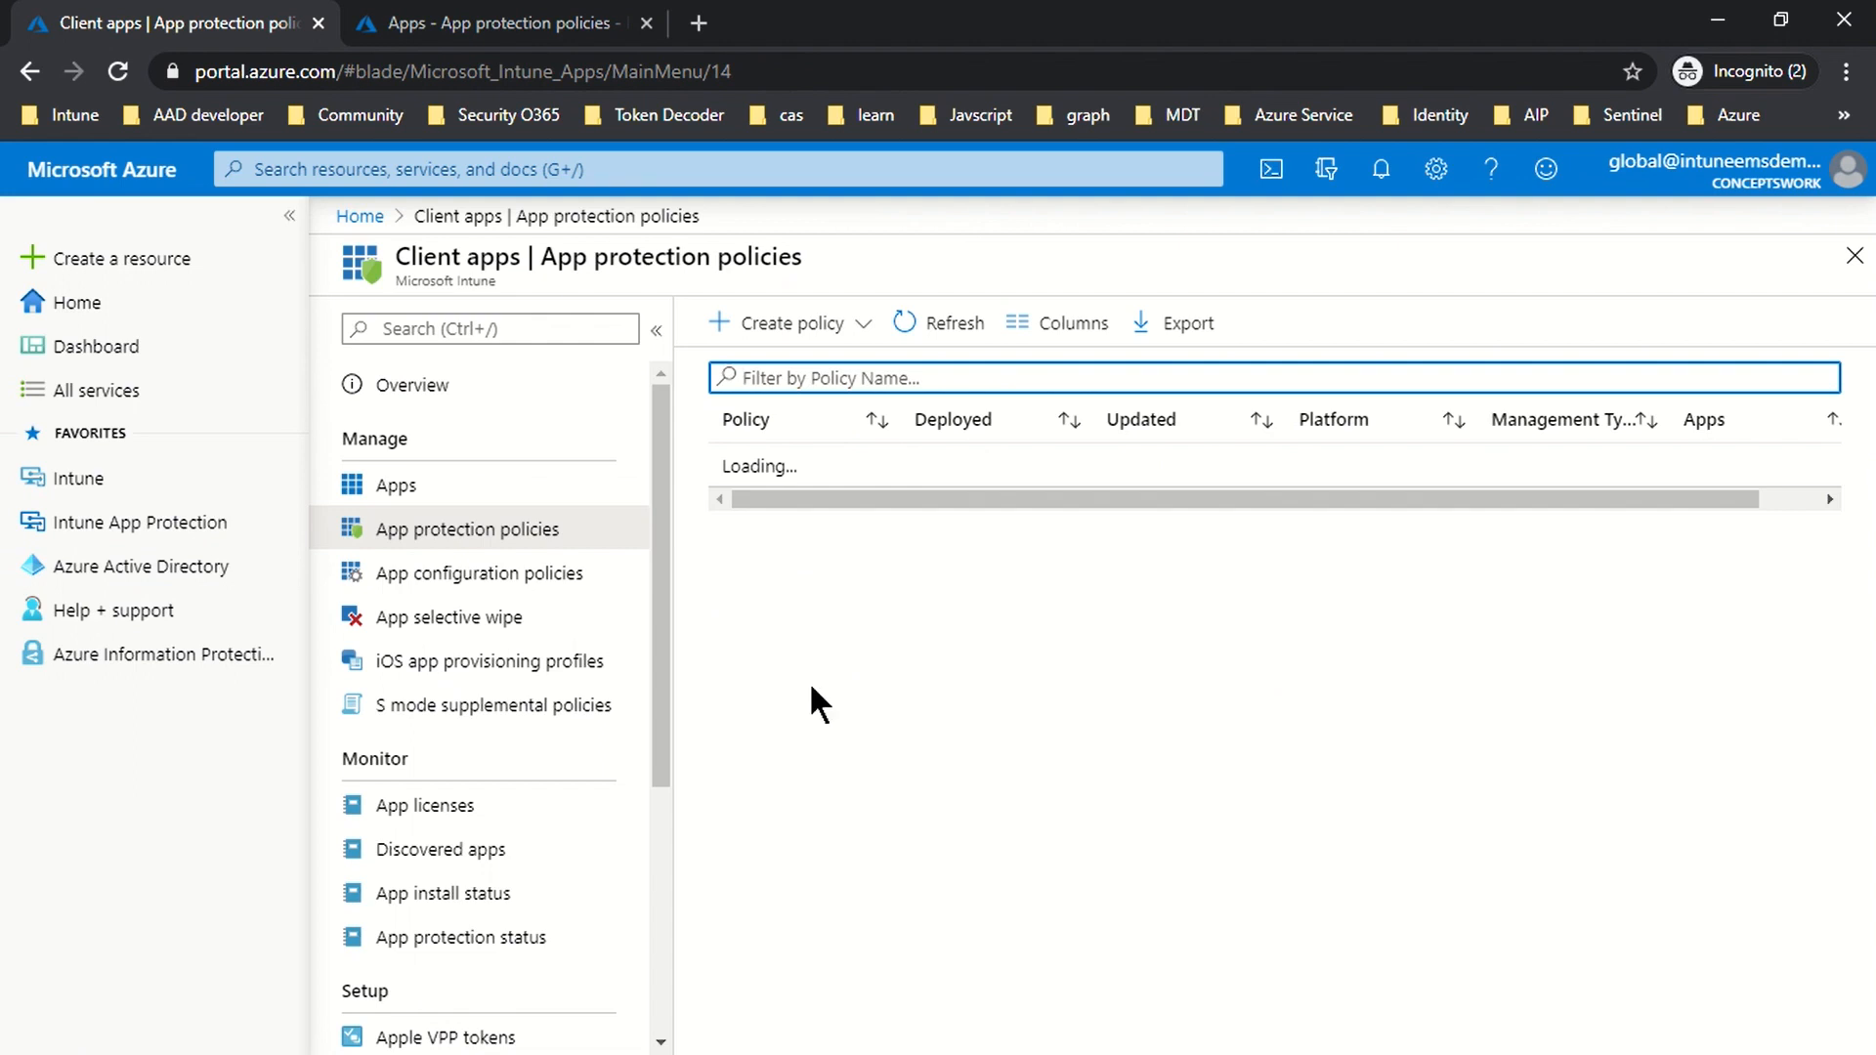
click(403, 41)
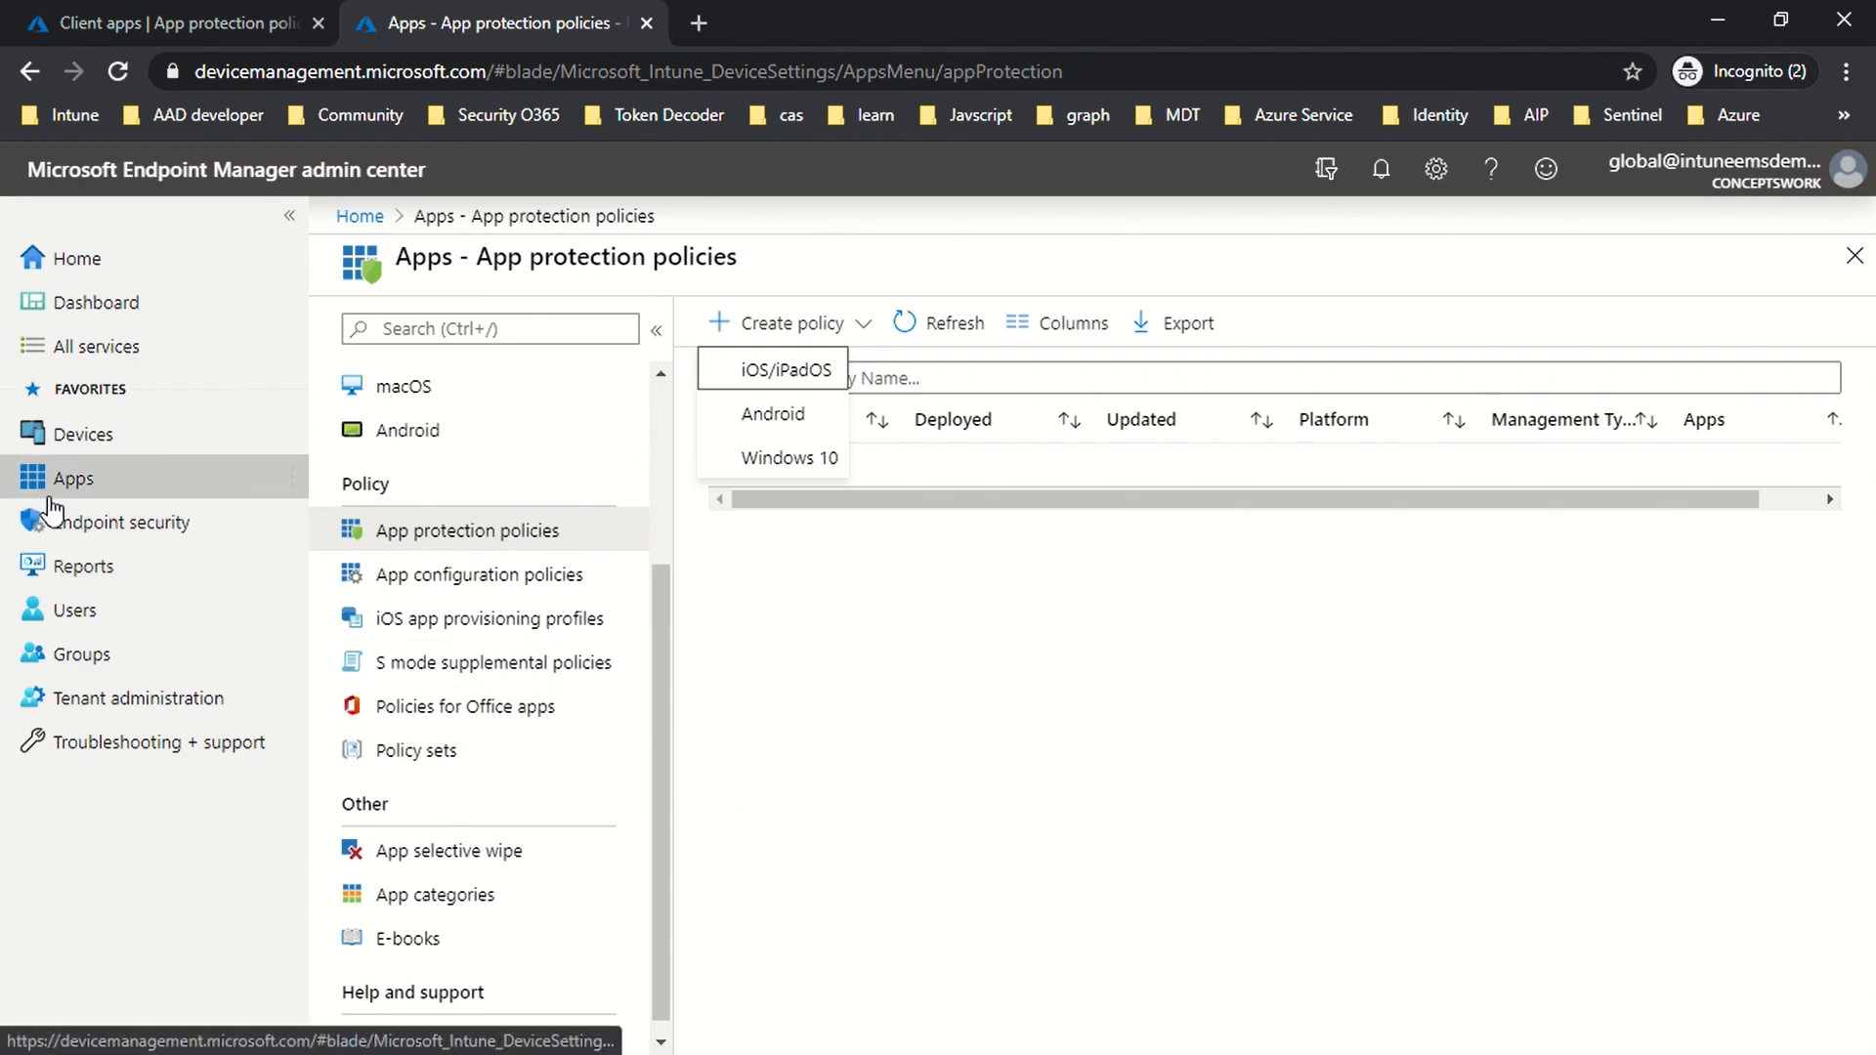
Step: Open Apps > App protection policies in Endpoint Manager and show the Create policy platform choices
click(88, 489)
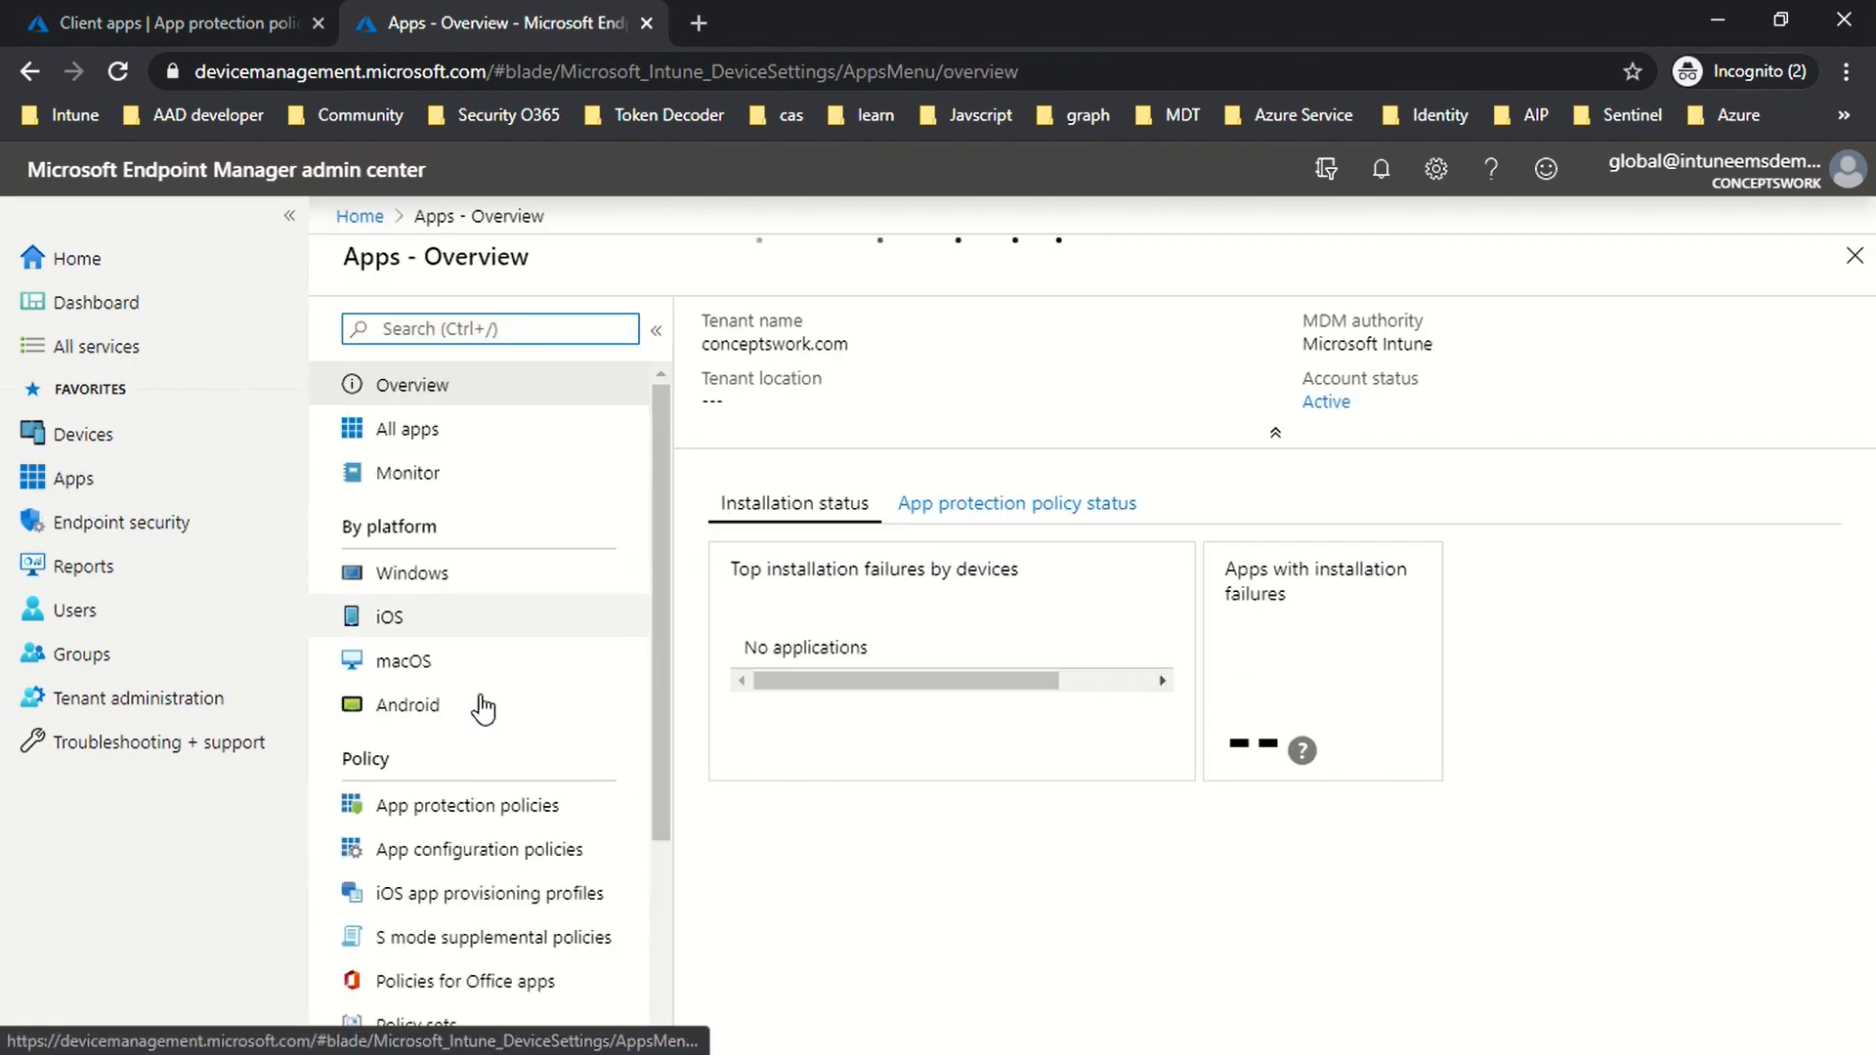
scroll(483, 708, down, 3)
click(436, 538)
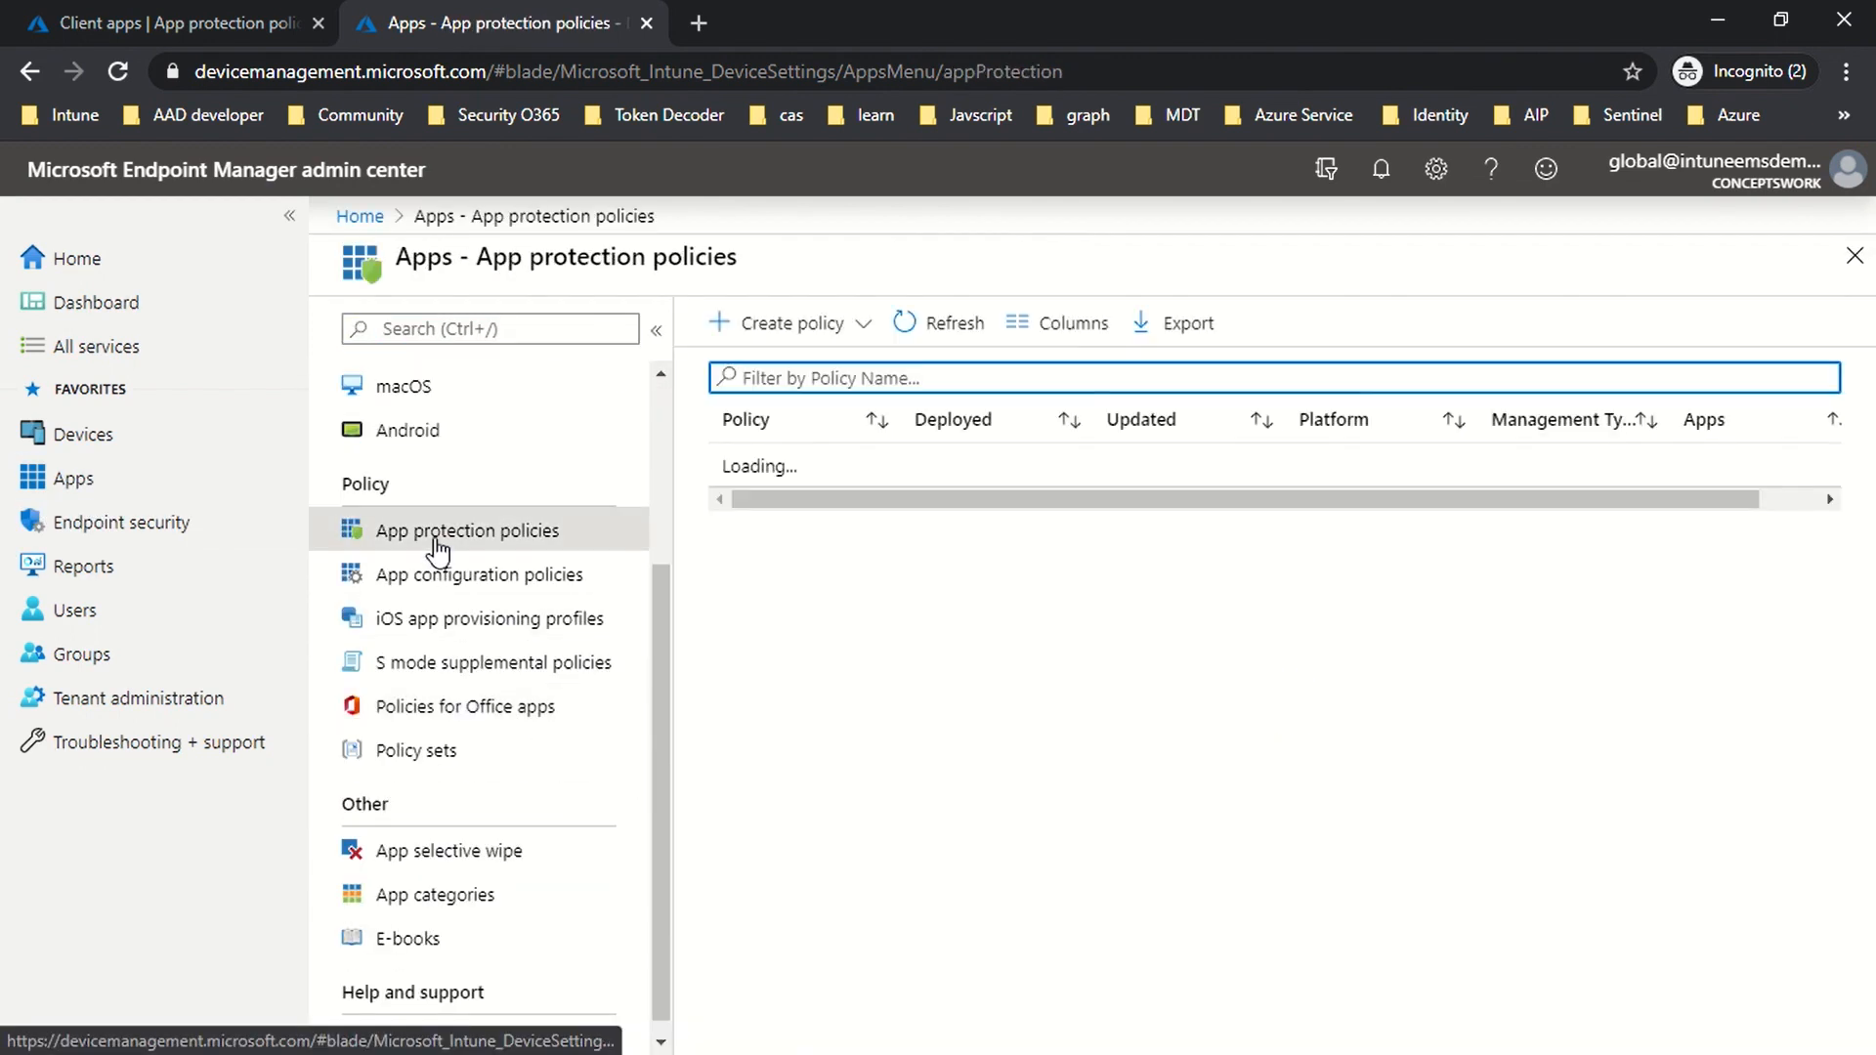
click(819, 324)
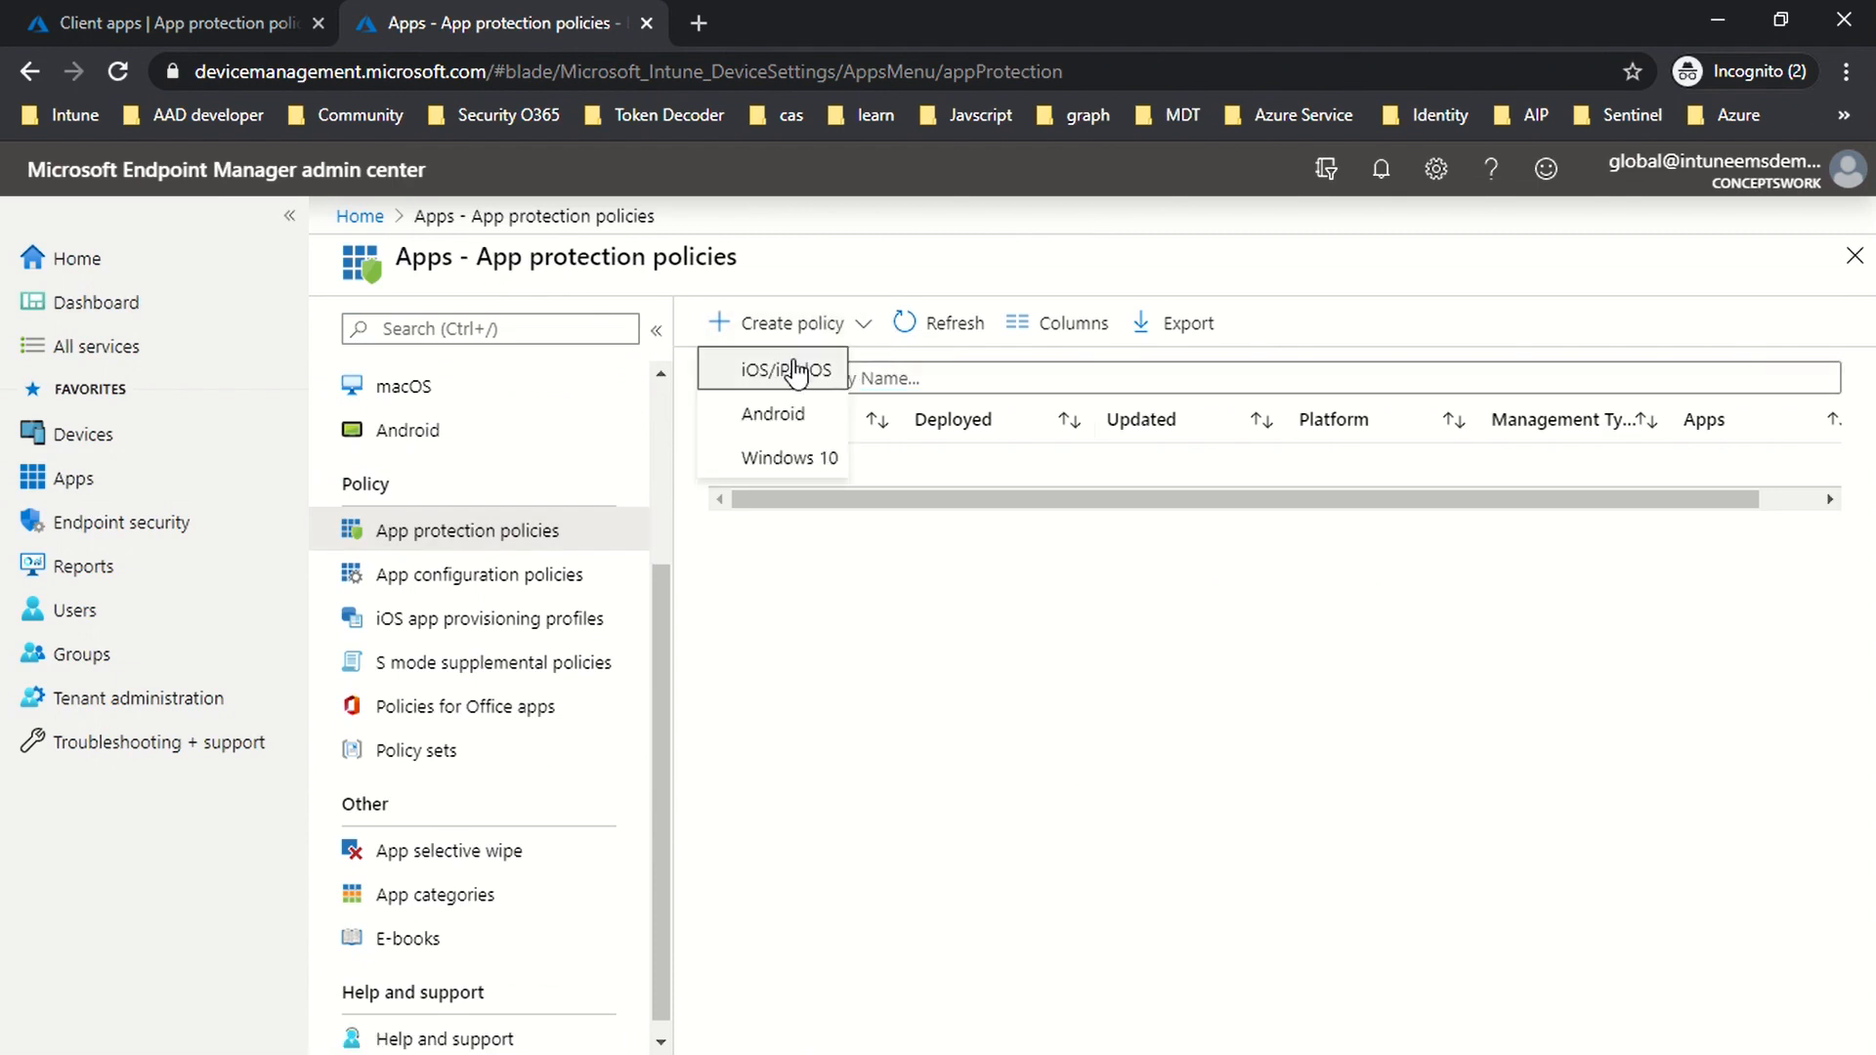
Step: In the Azure portal, start creating a new app protection policy for a chosen platform
click(129, 27)
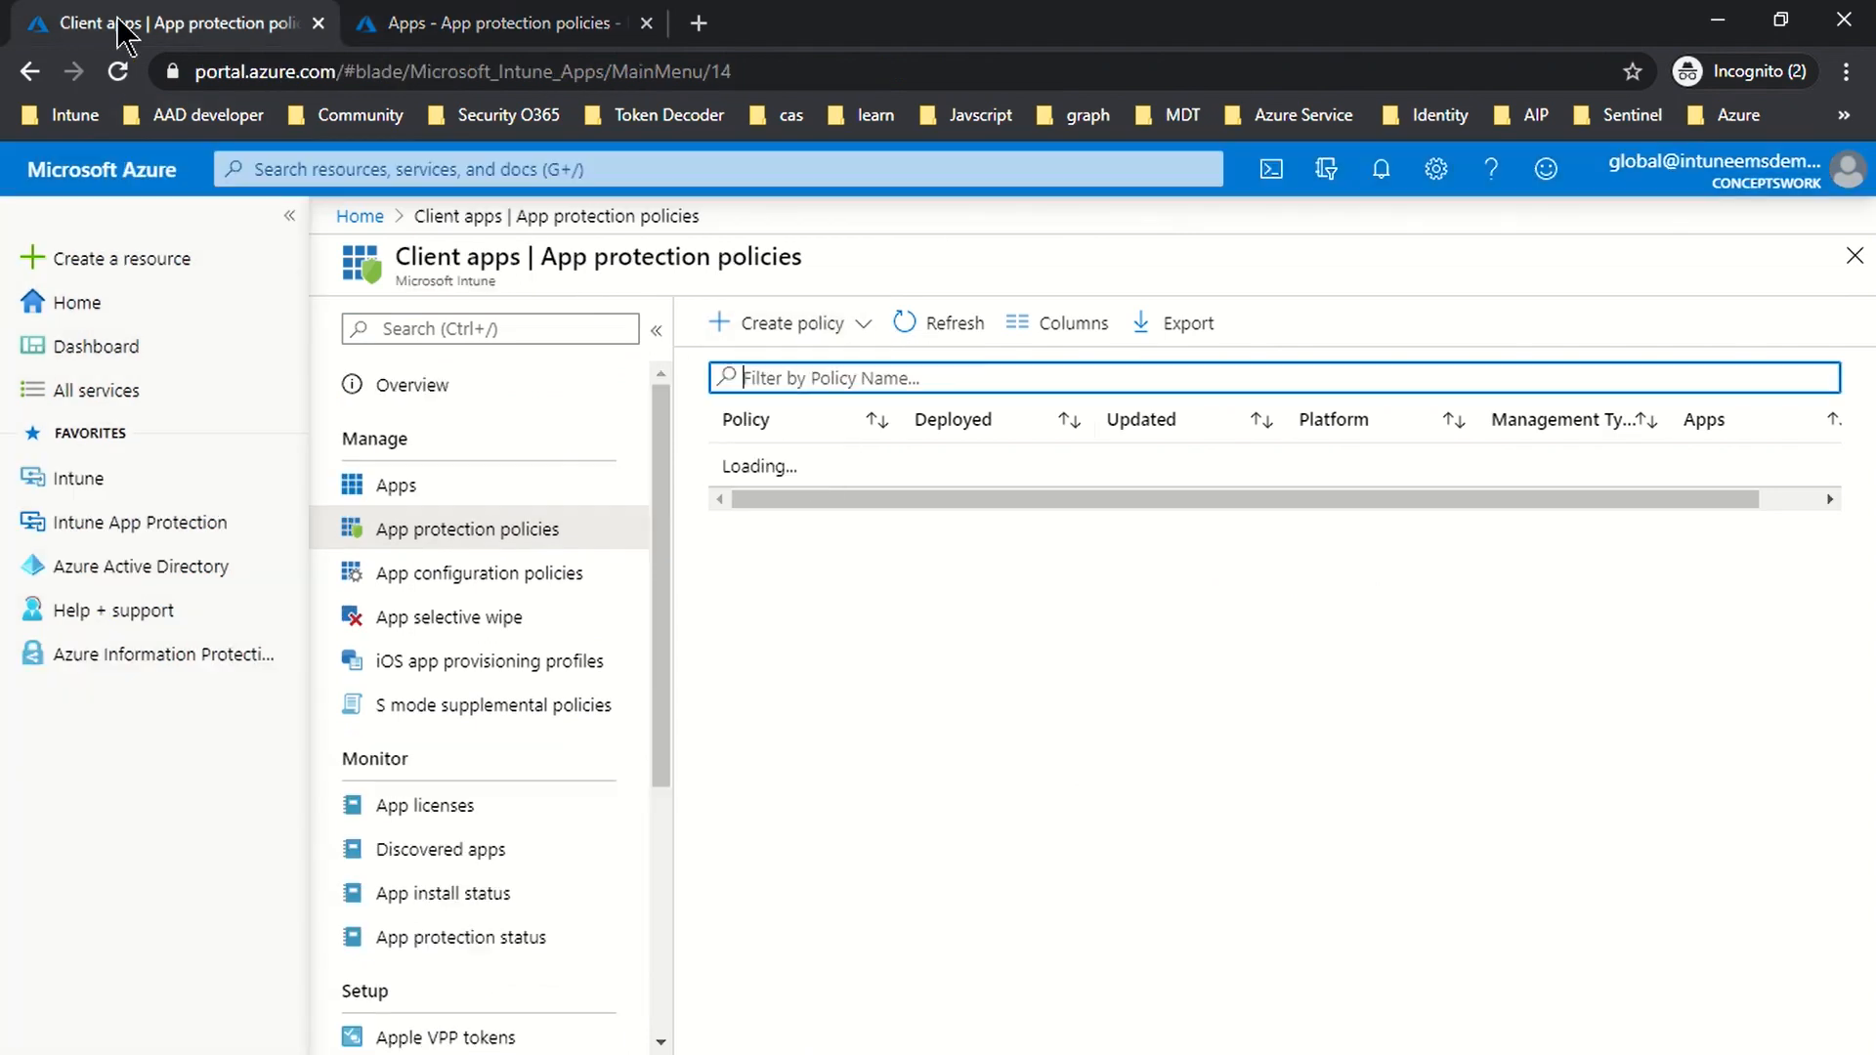
click(782, 328)
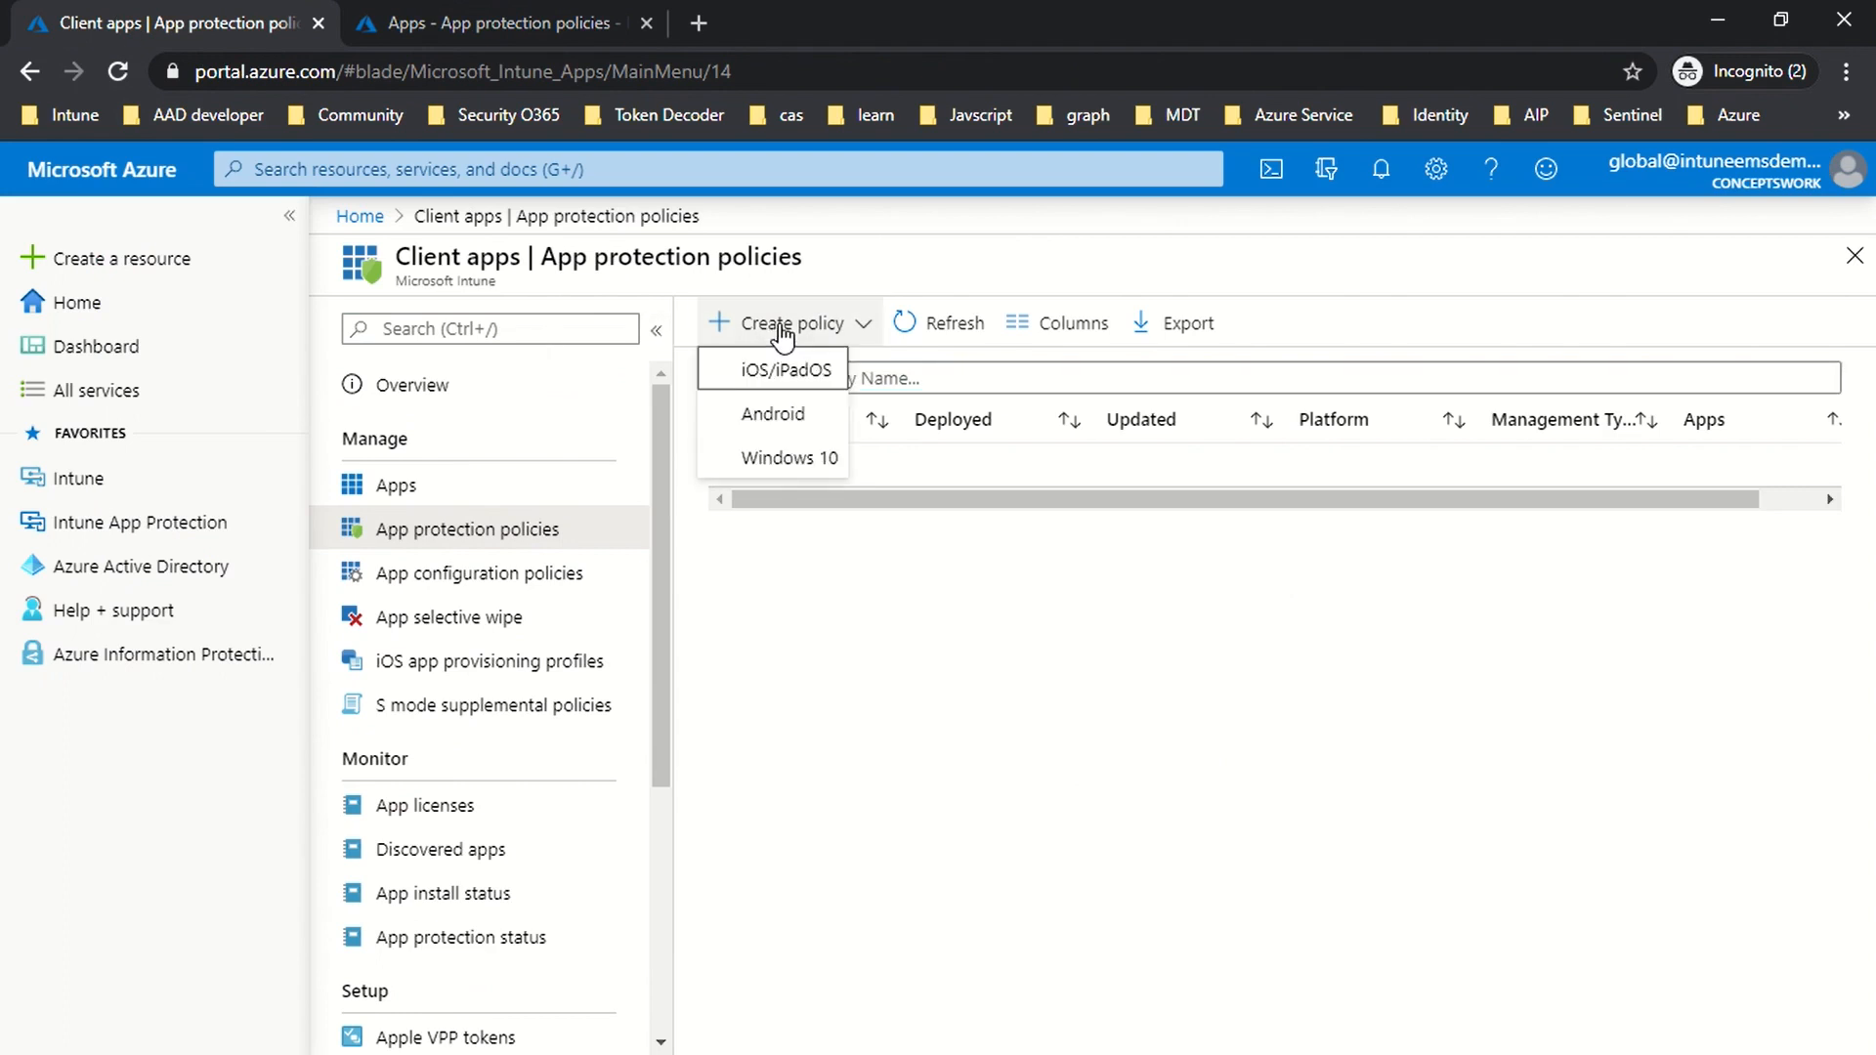
click(782, 420)
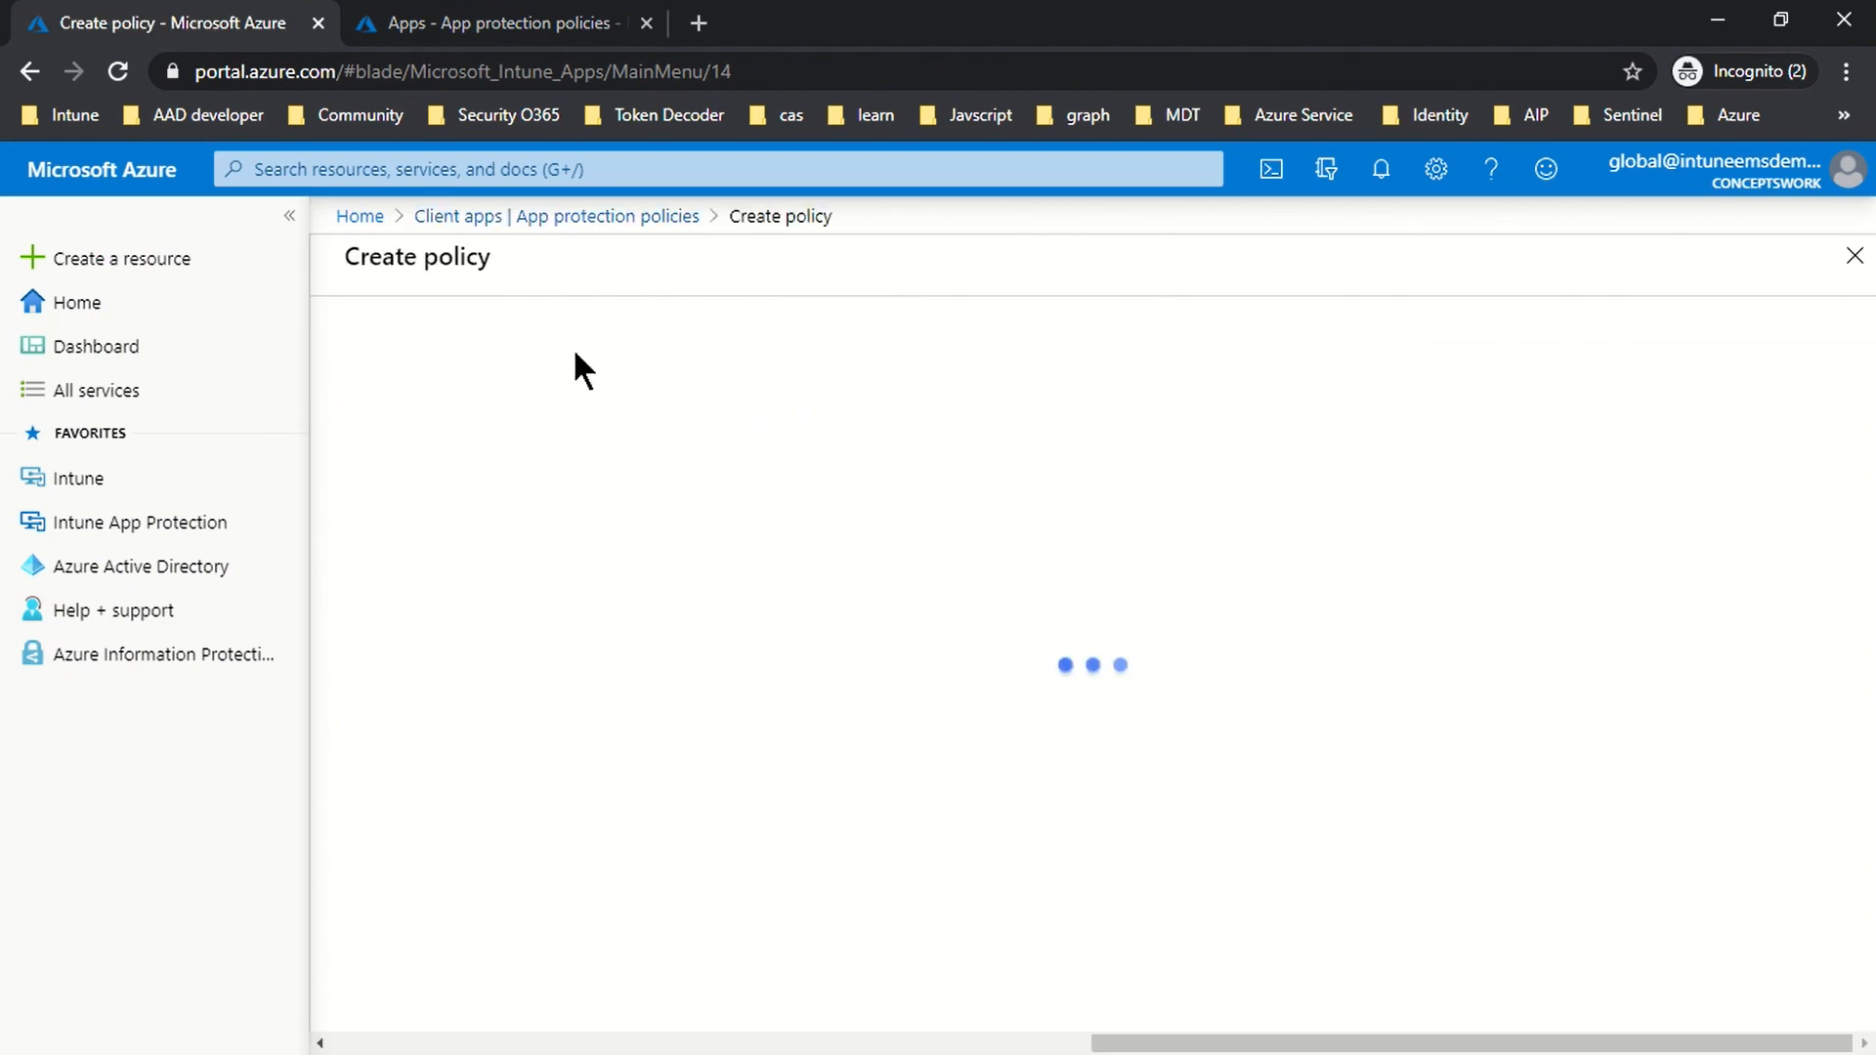
Step: Start an iOS/iPadOS policy in Endpoint Manager and highlight the wizard's creation steps
click(435, 27)
click(794, 366)
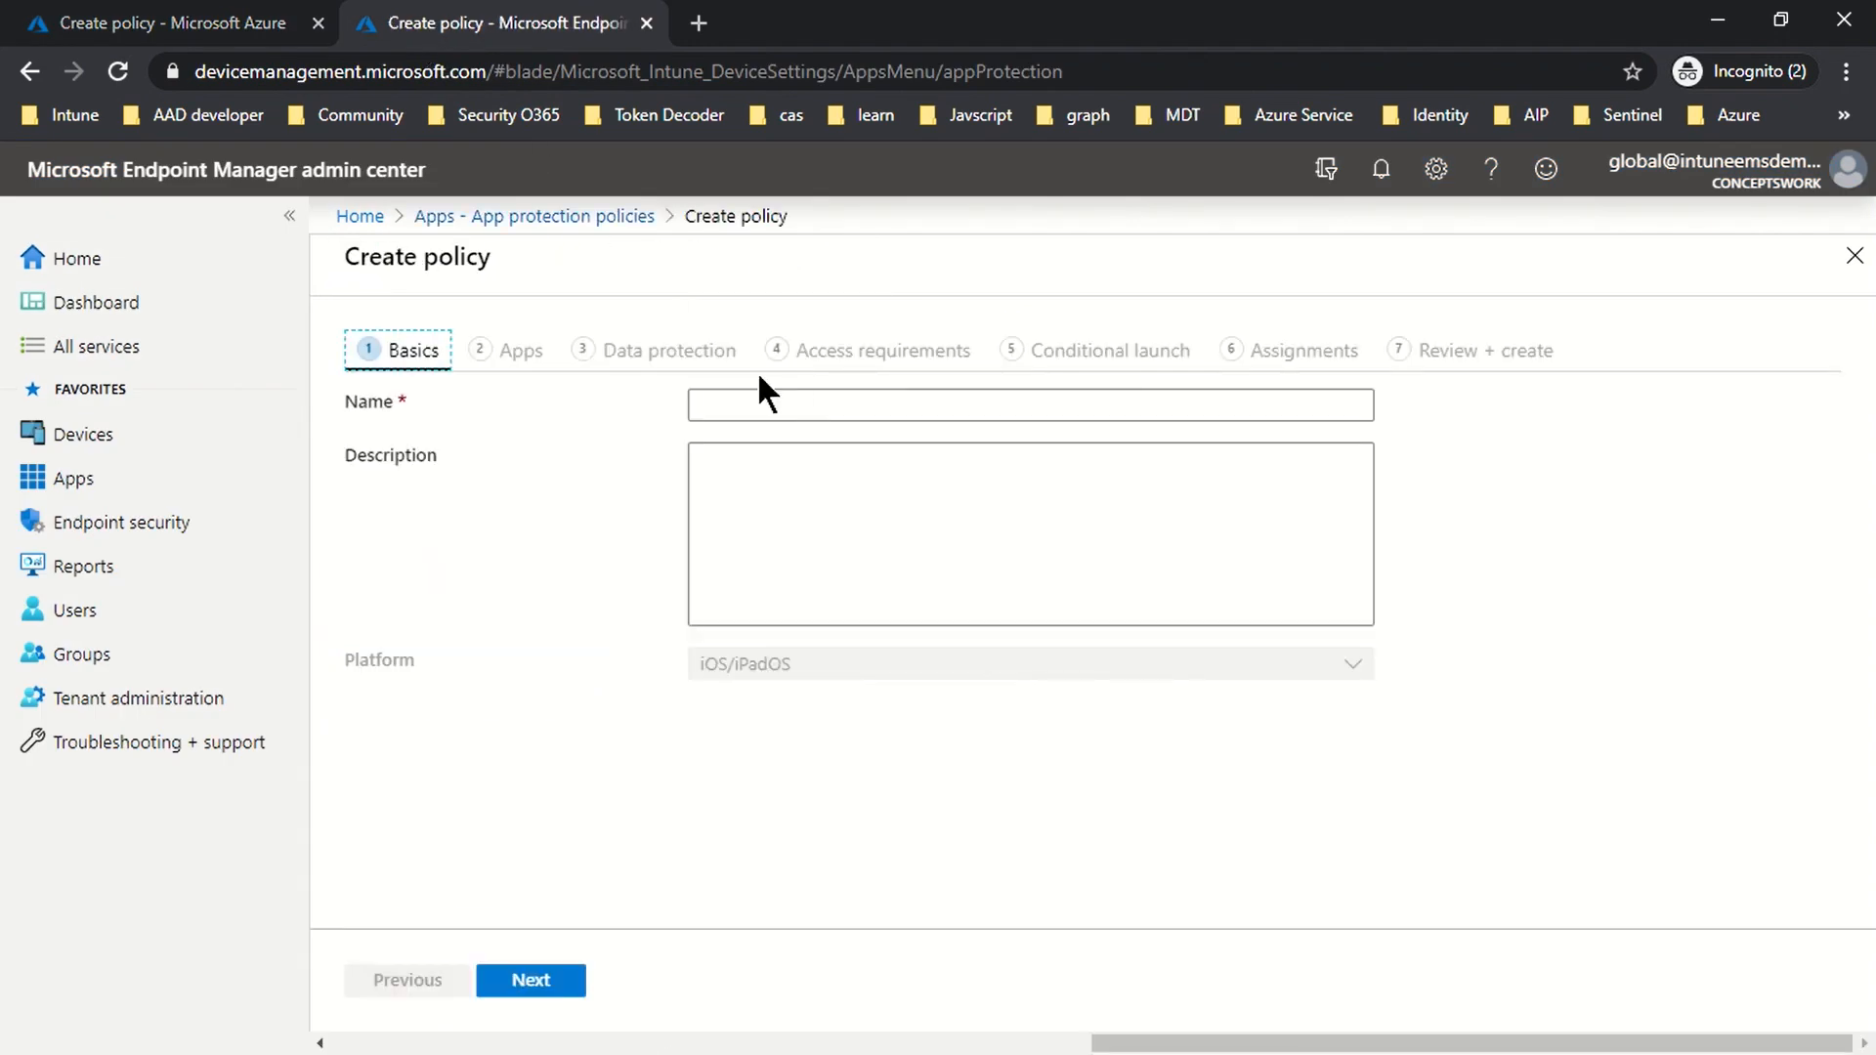
drag(420, 344, 1510, 366)
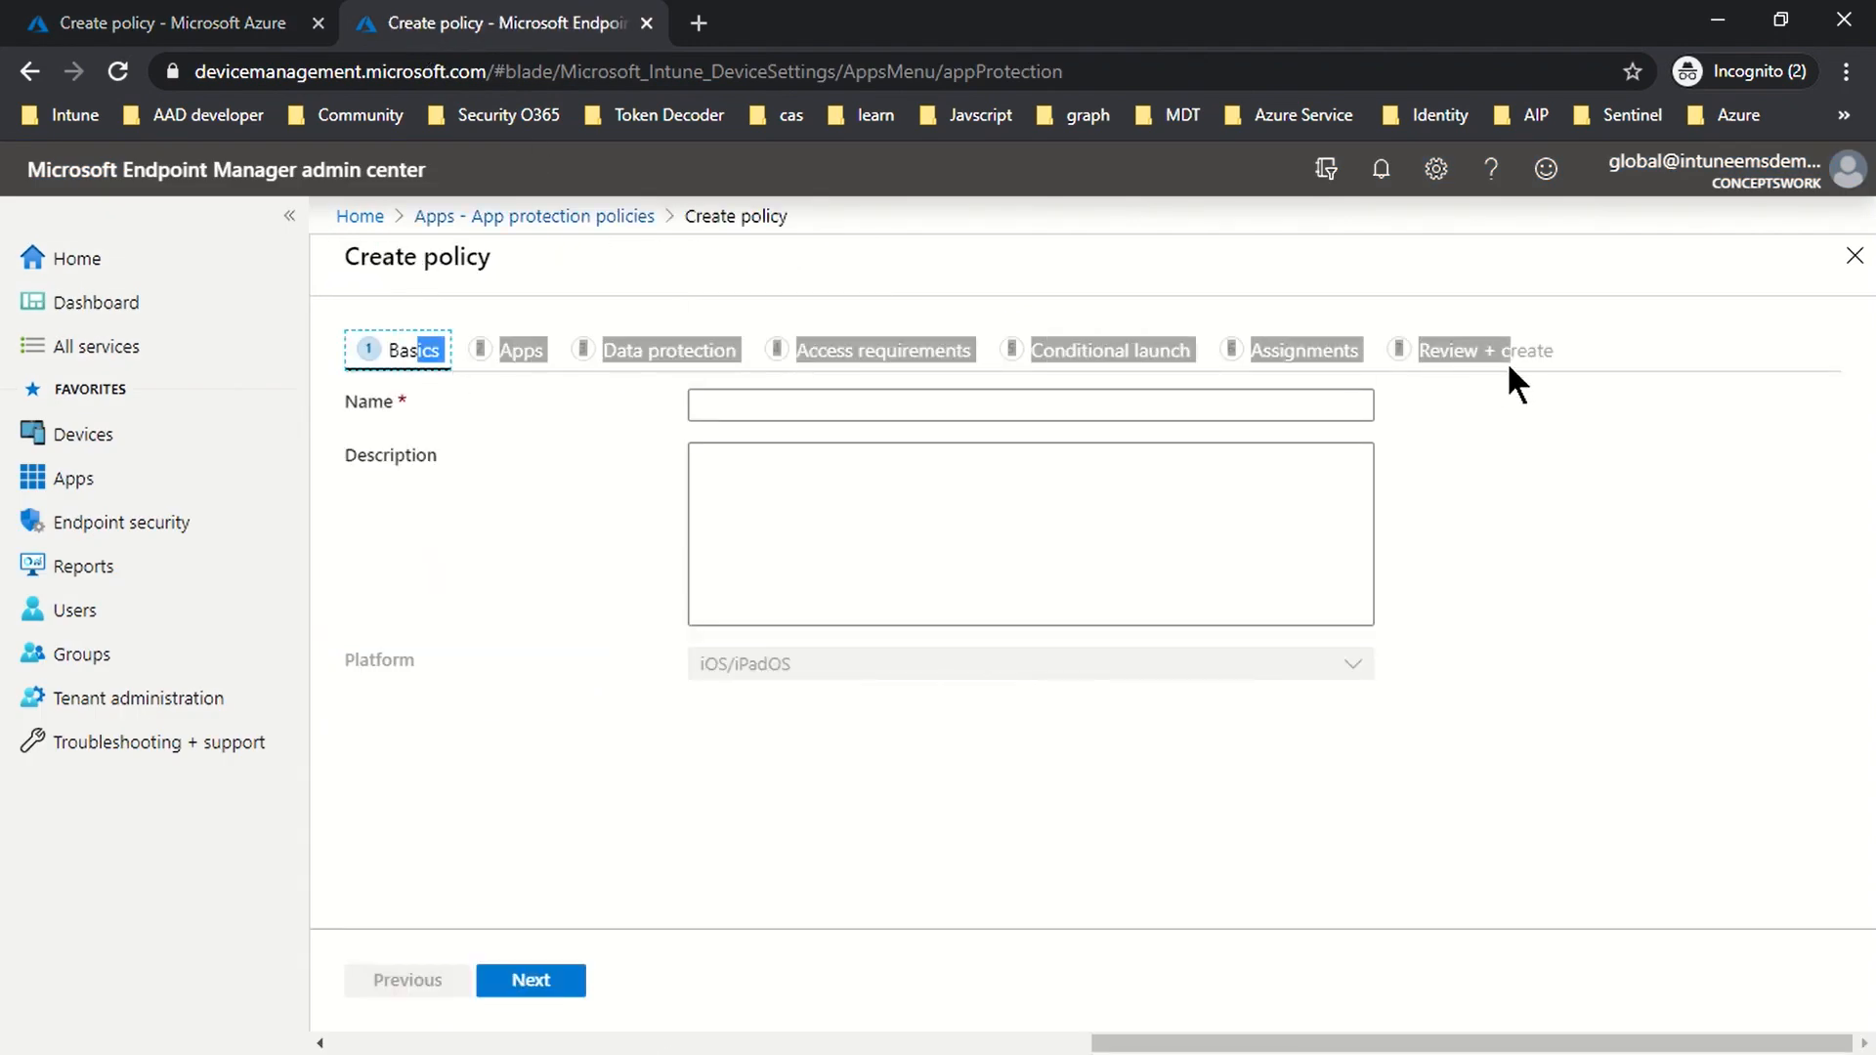
click(51, 28)
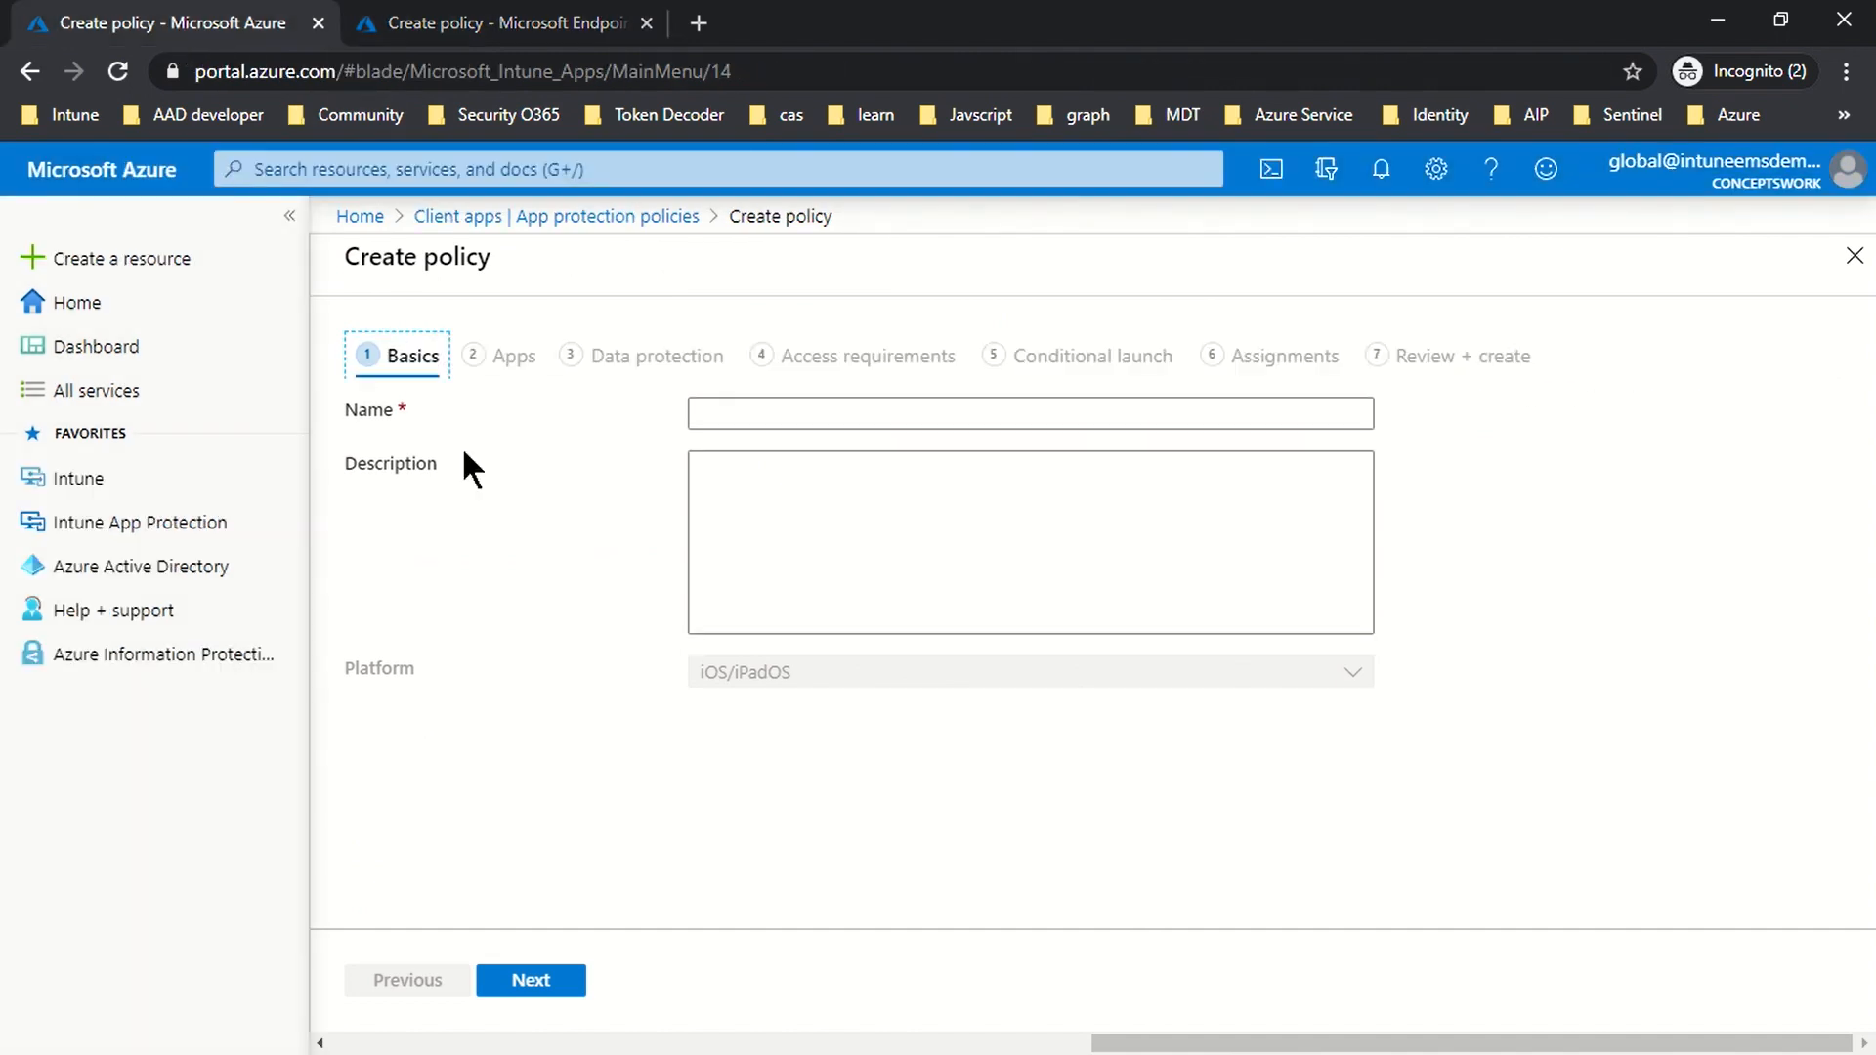
drag(476, 350, 1516, 360)
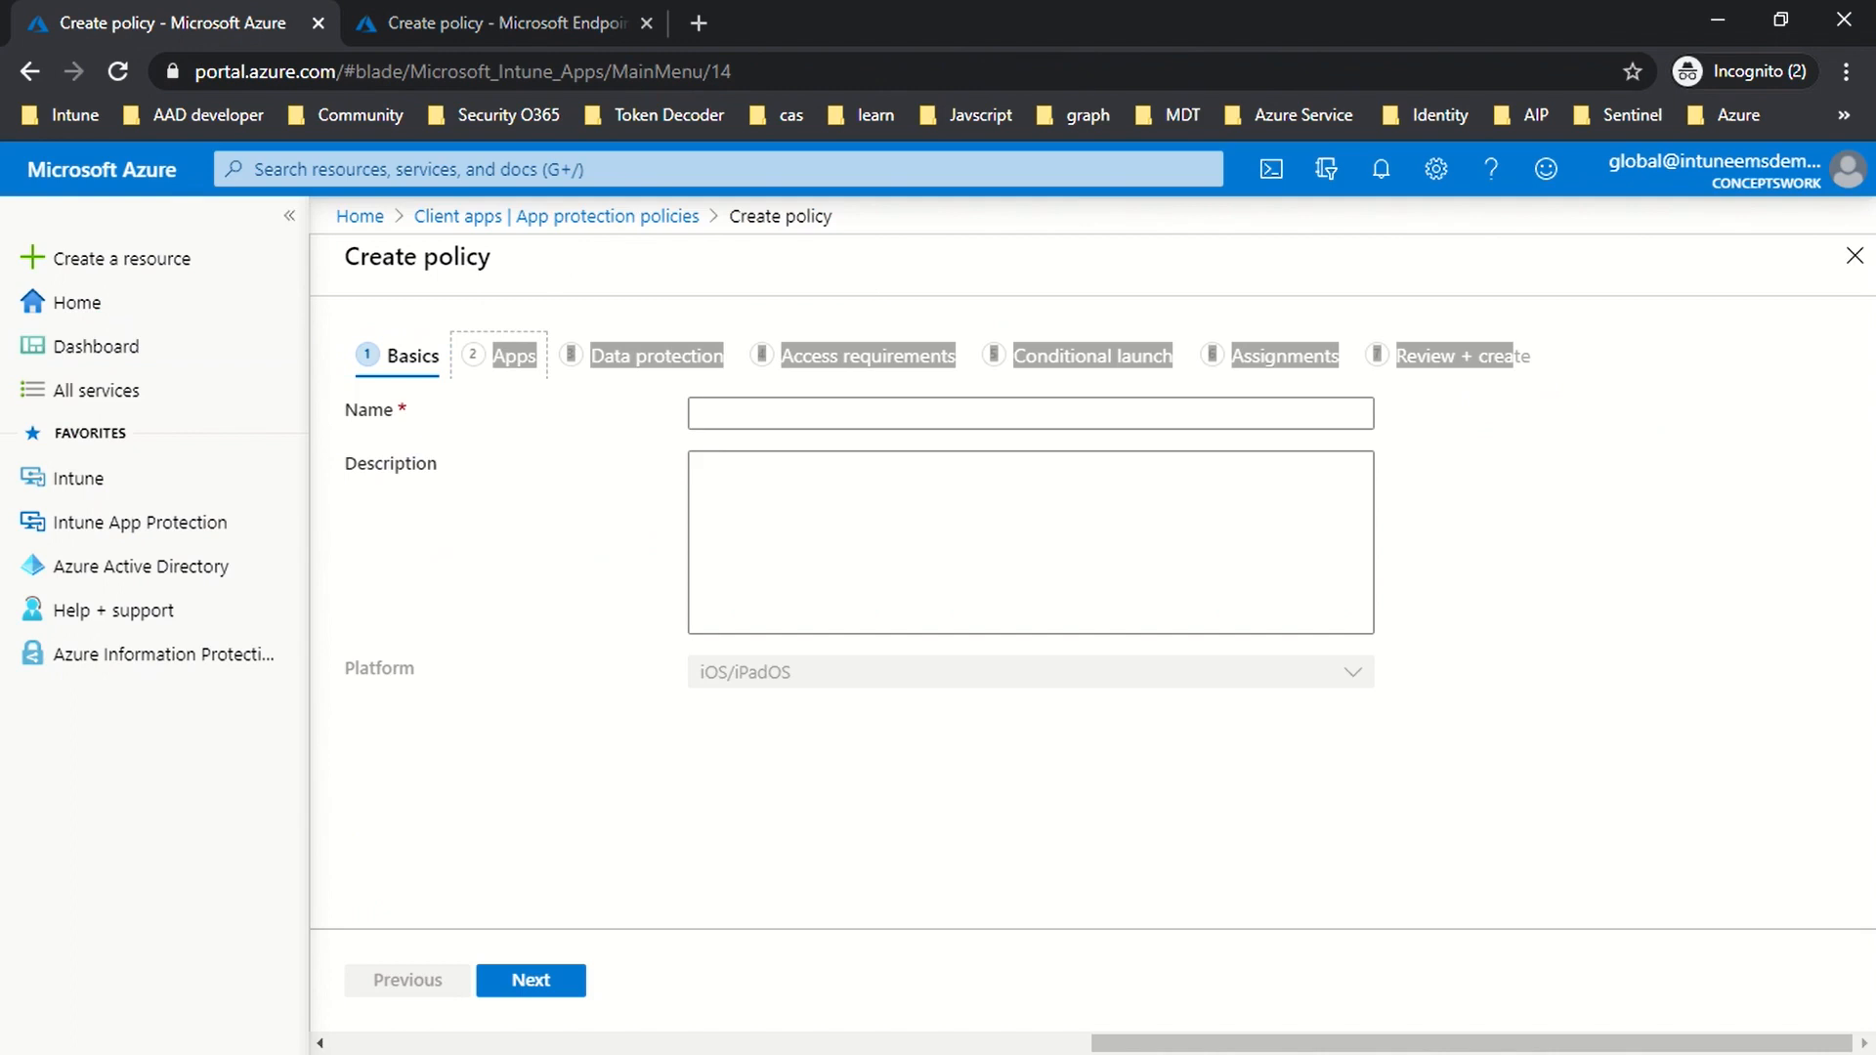
click(1566, 364)
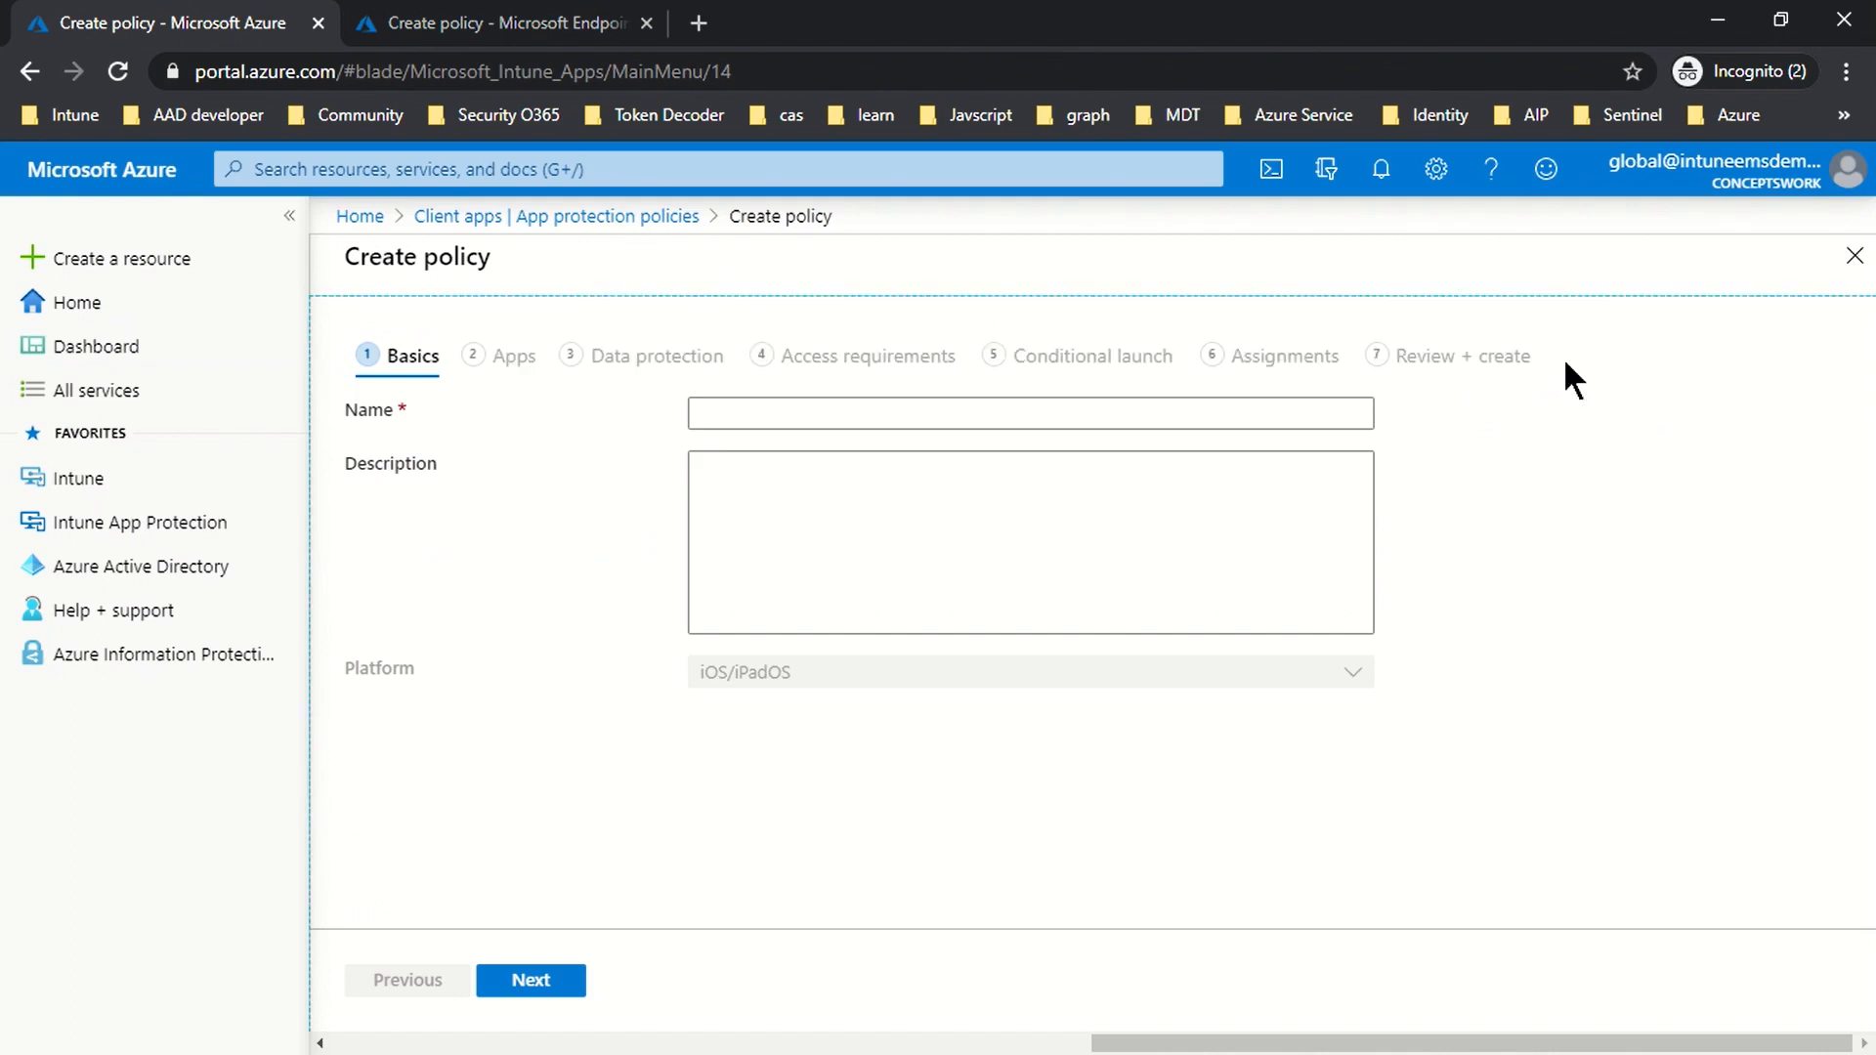
Step: Start a new iOS/iPadOS app protection policy in the Azure portal and select the Name field
click(870, 1044)
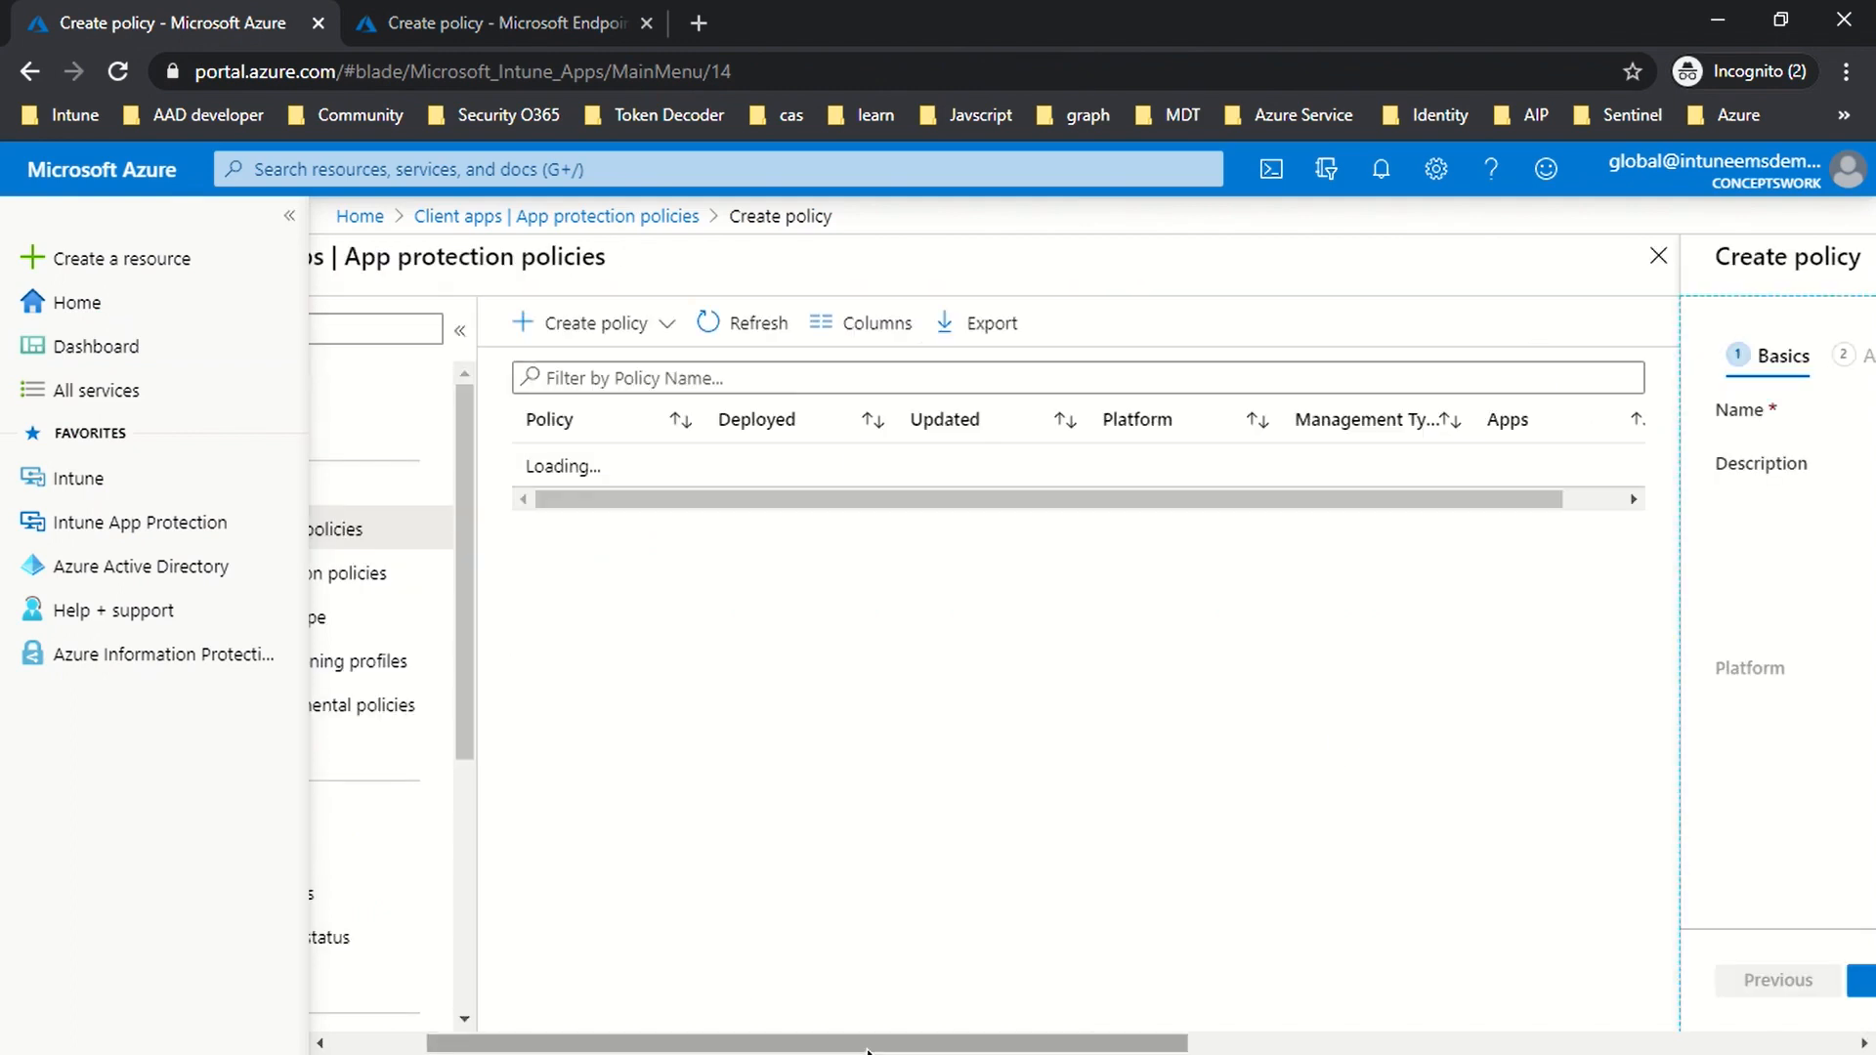
drag(869, 1044, 775, 1043)
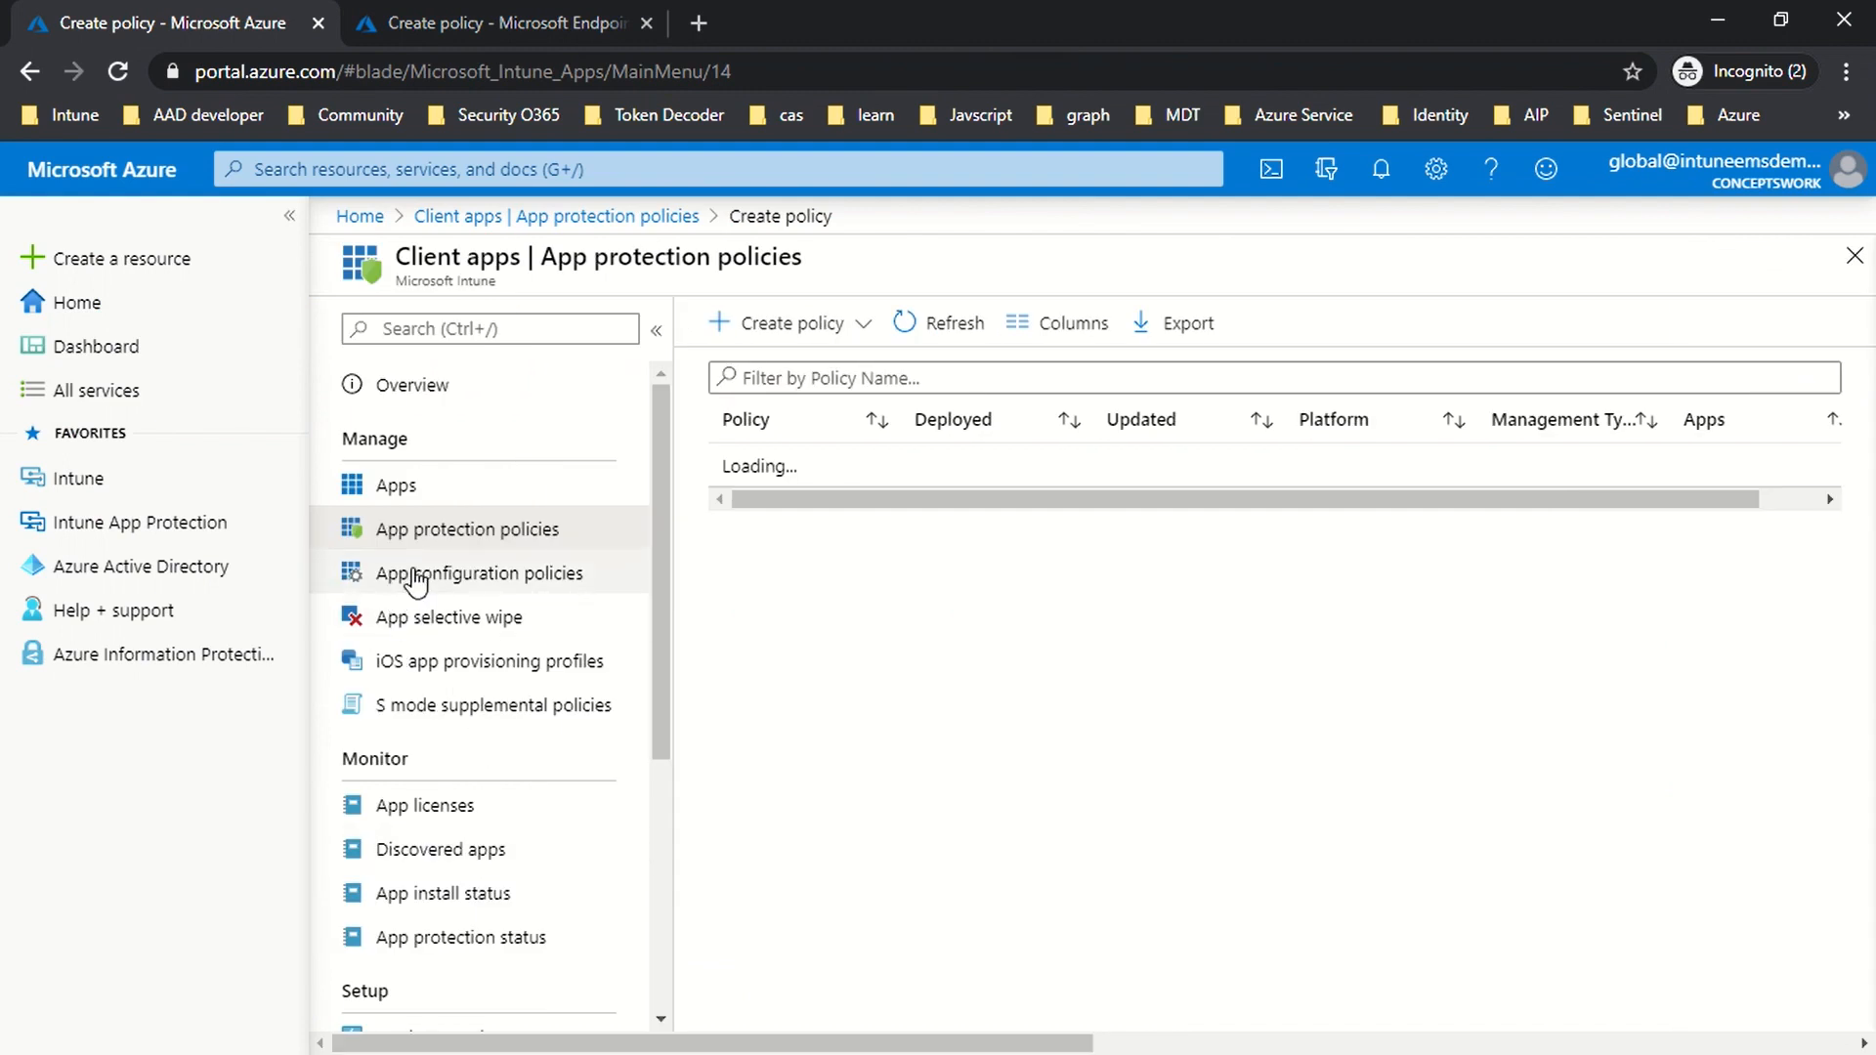
click(829, 325)
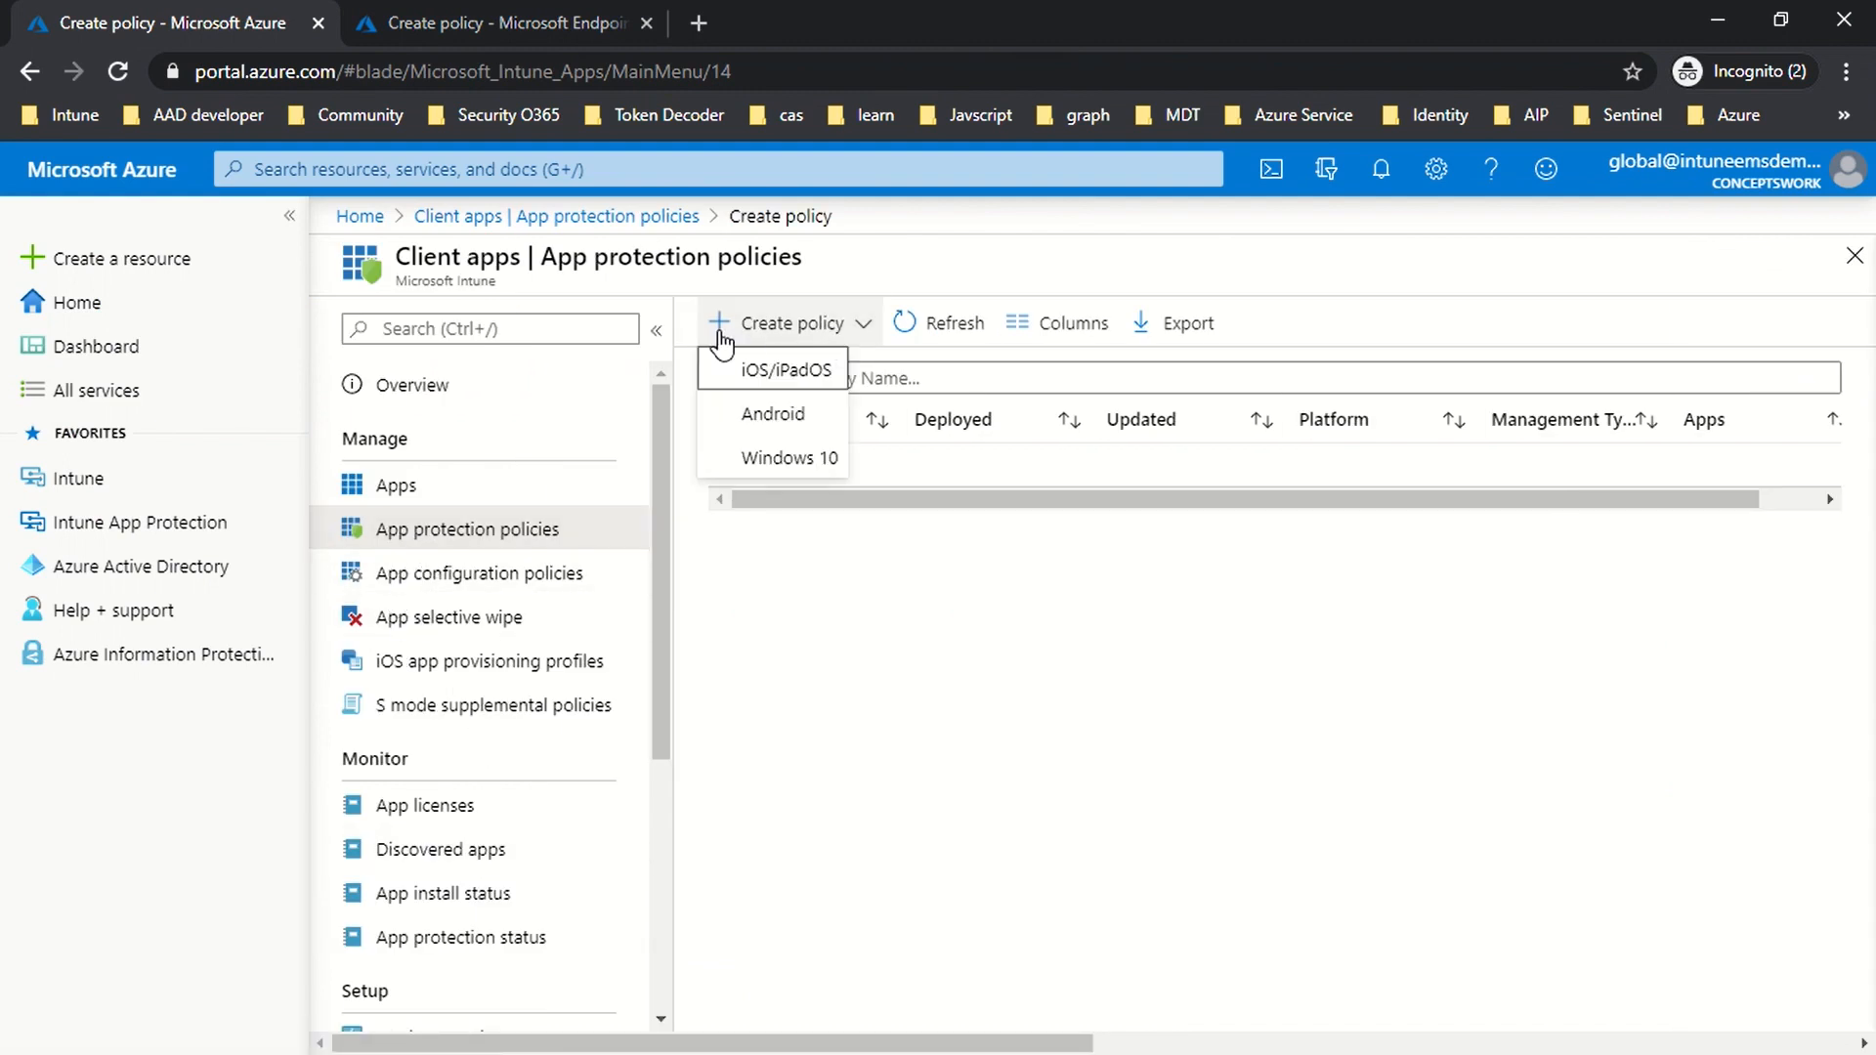
click(806, 377)
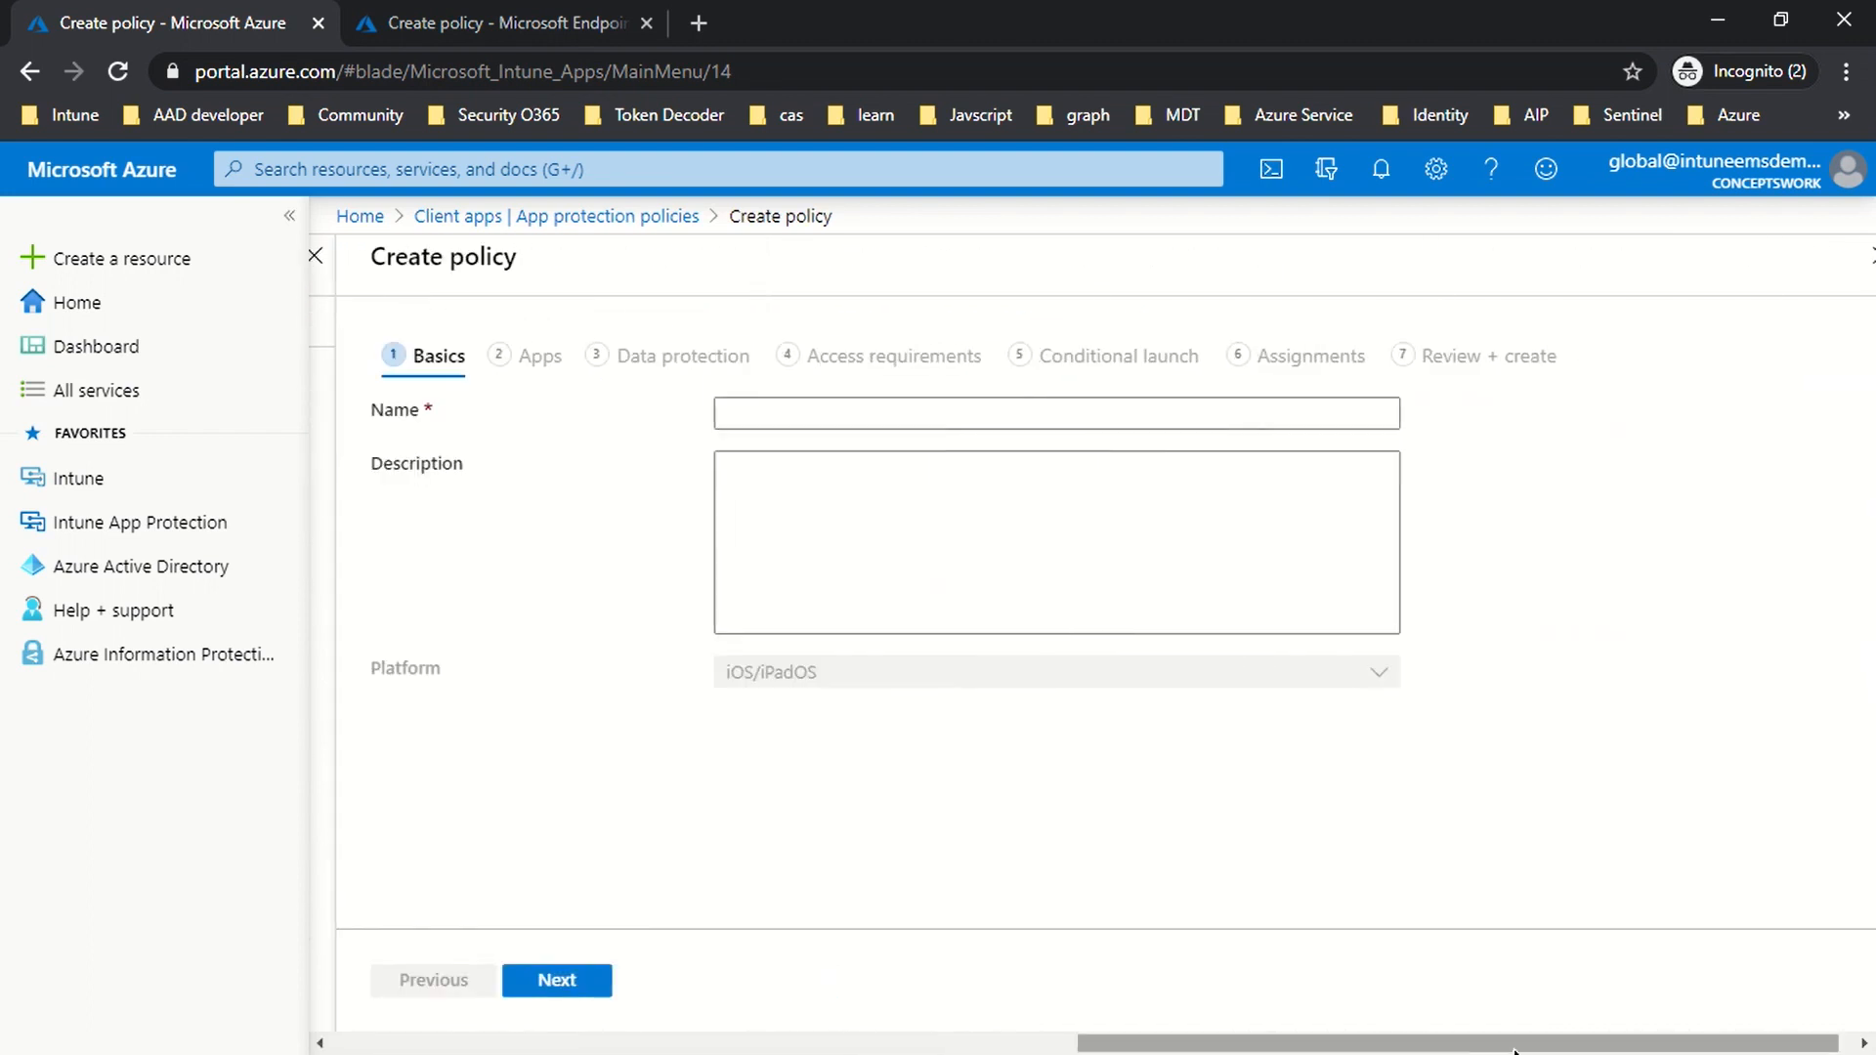
click(782, 410)
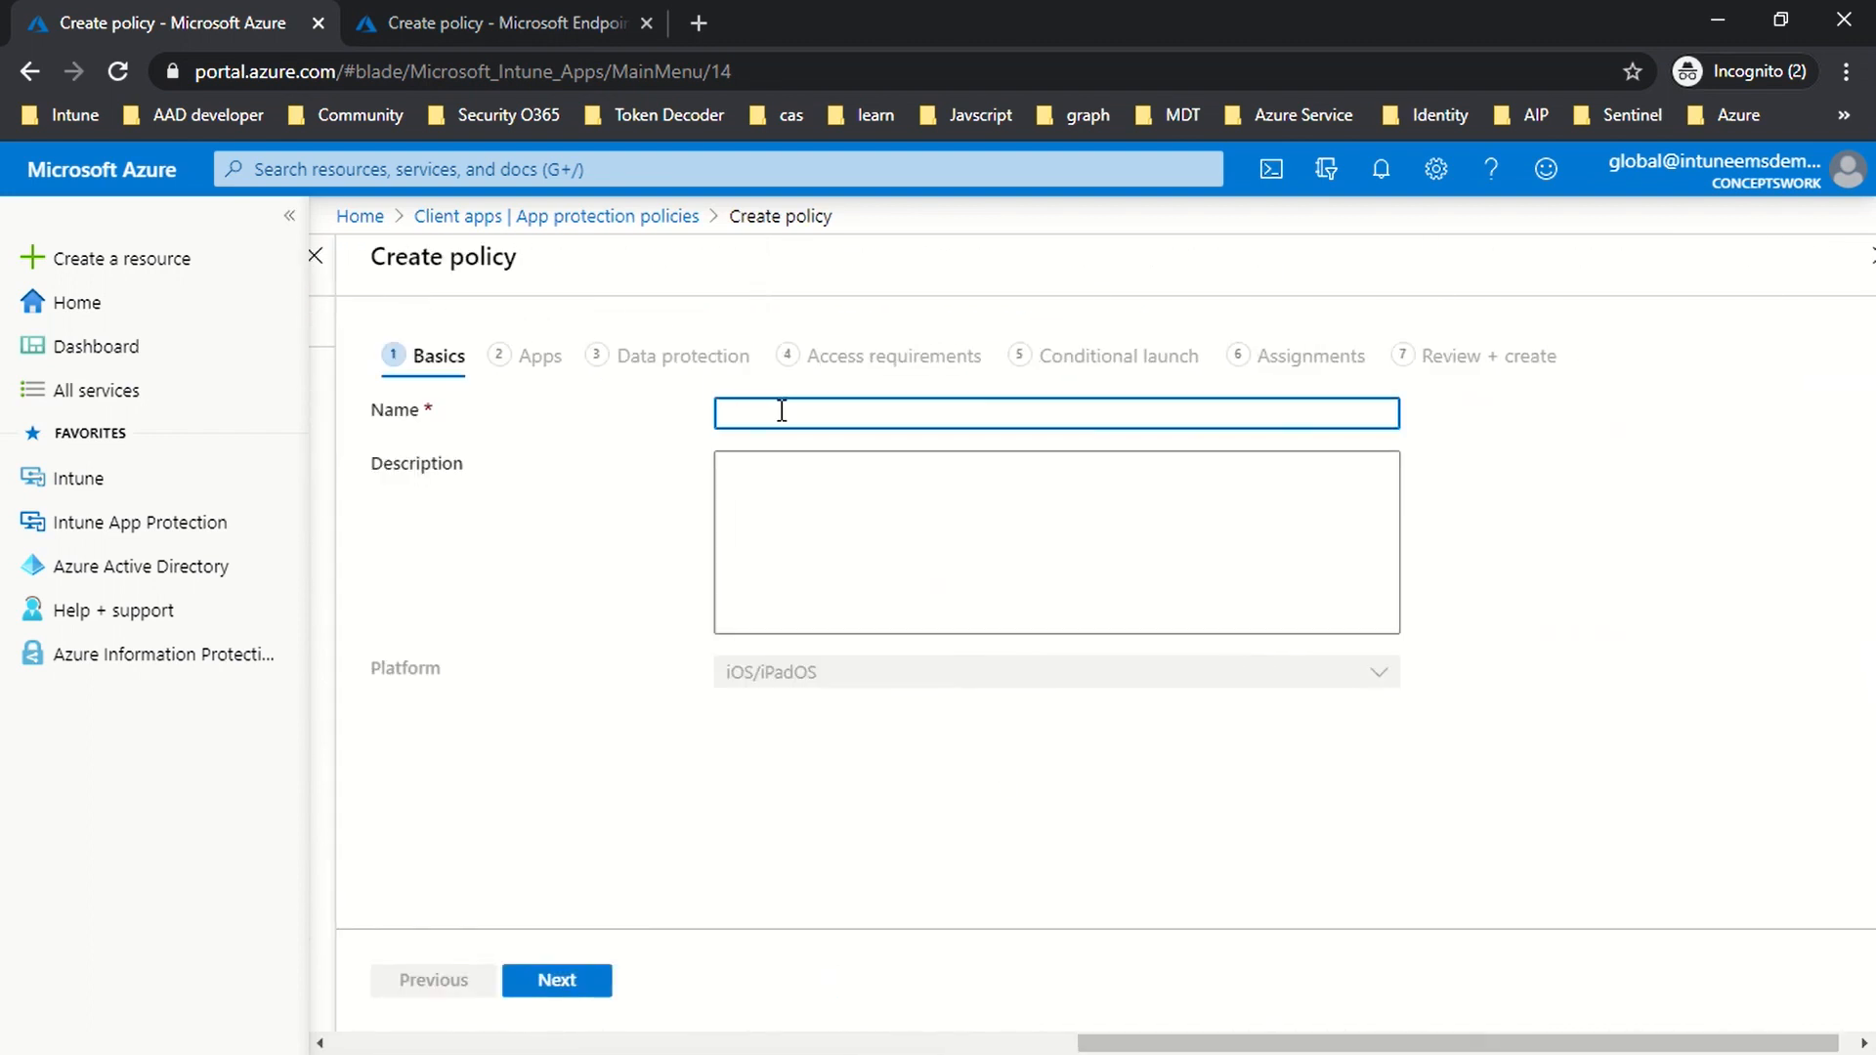
Step: Enter name 'App Protection Policy for IOS' and description 'This is a test policy.', then go to Apps
text(App Protection Policy)
text(for IOS)
key(Tab)
text(This is a)
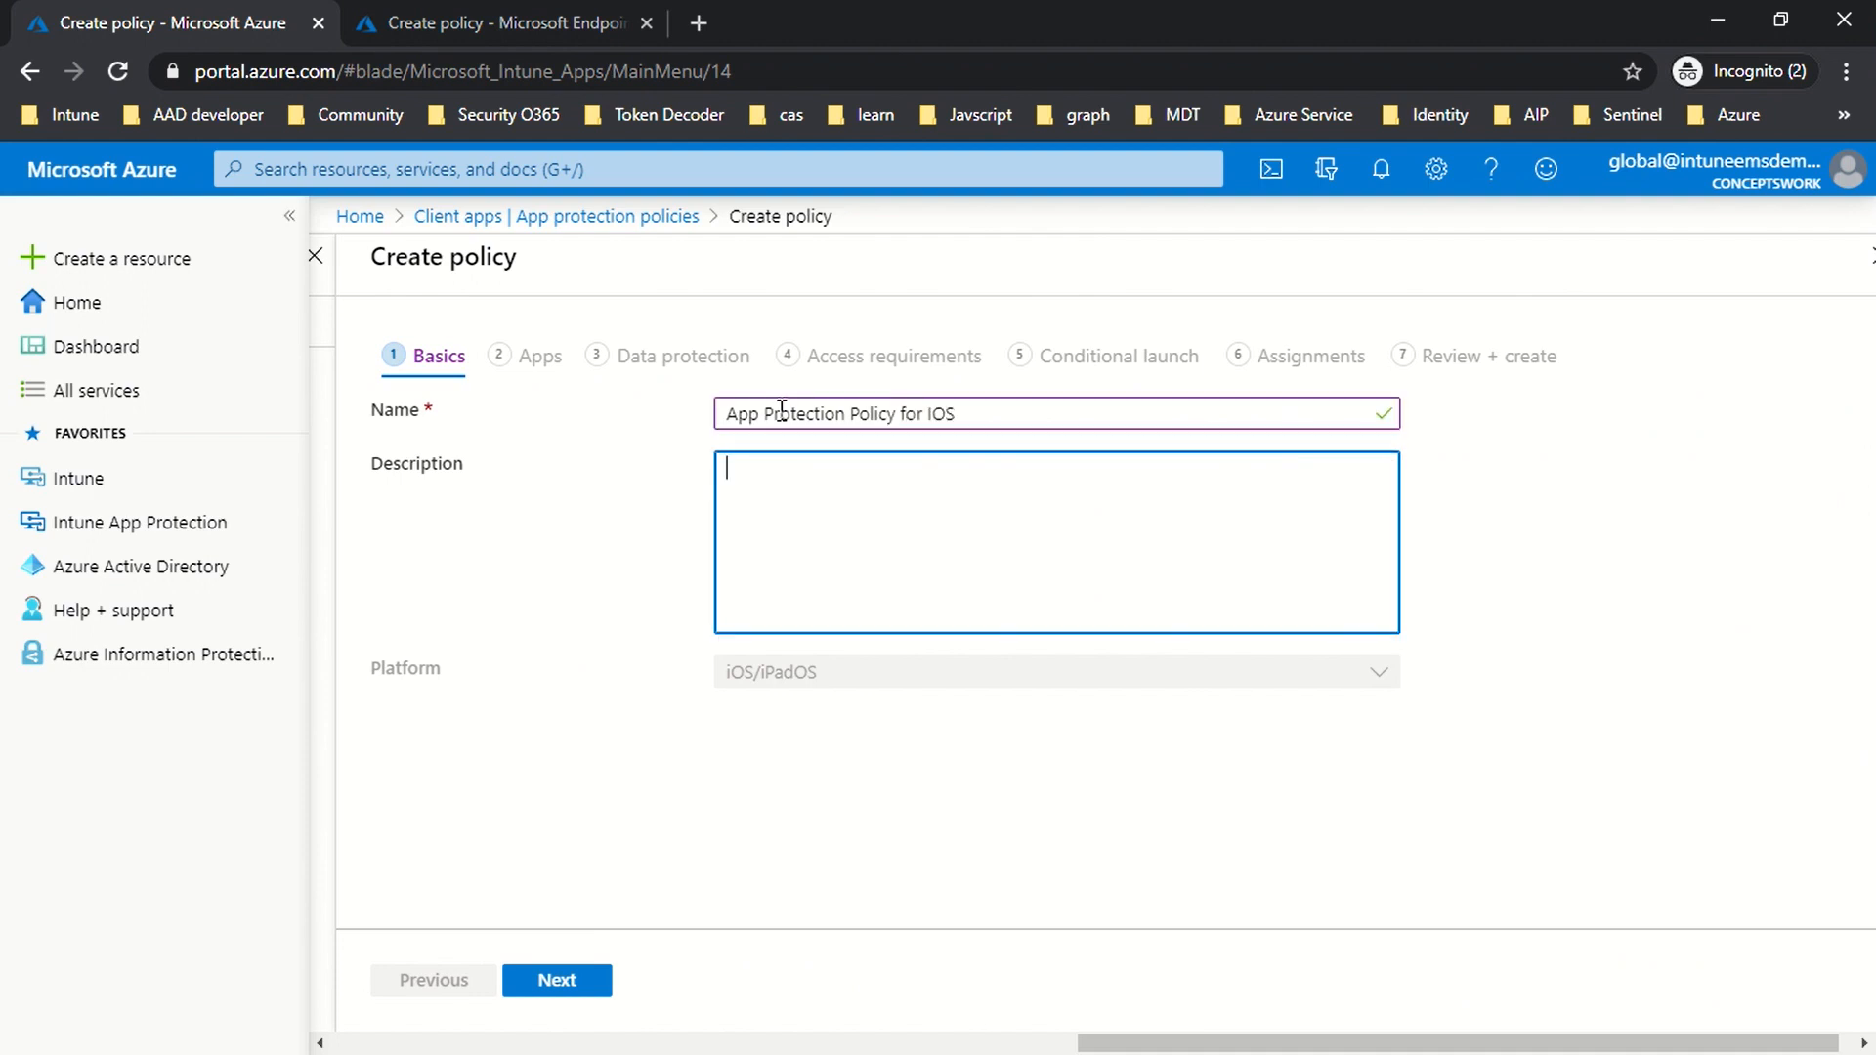
text( test policy)
key(BackSpace)
text(.)
click(689, 854)
click(540, 979)
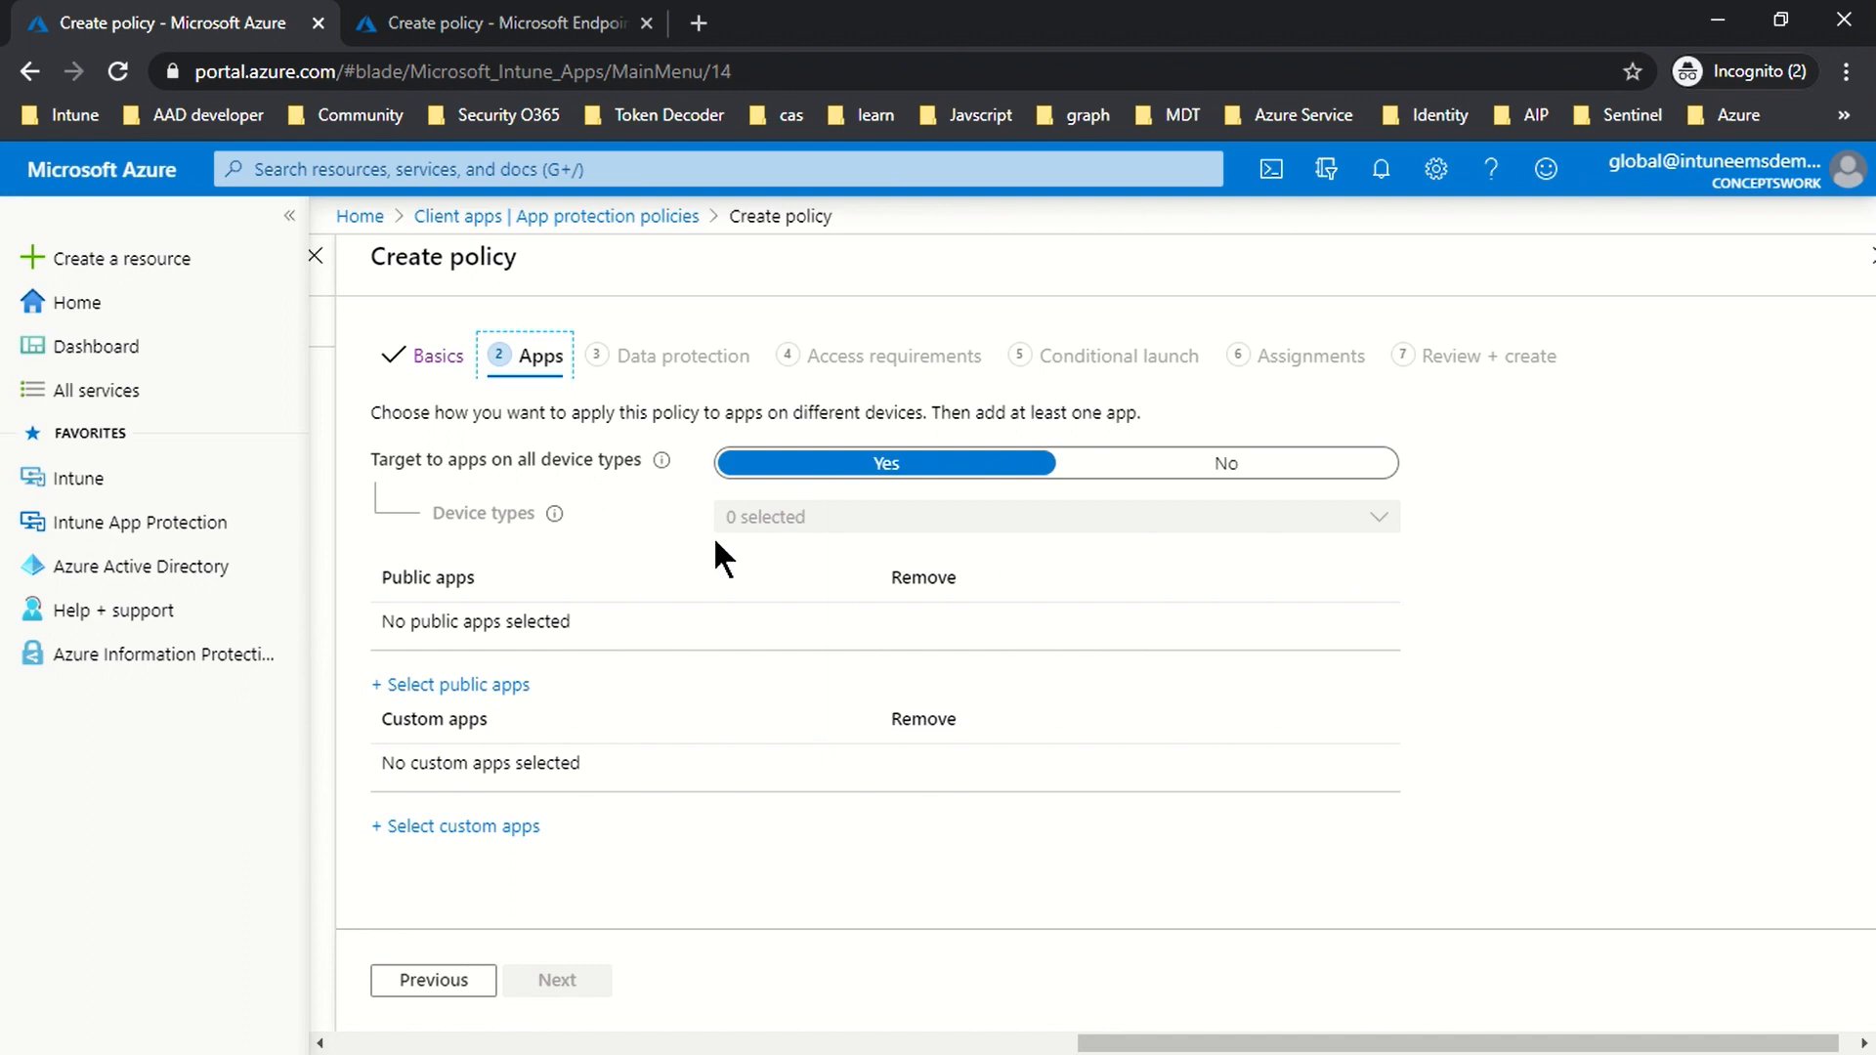
Step: Toggle all-device-type targeting to No and back to Yes, then bring up the public apps picker
click(1211, 466)
click(796, 529)
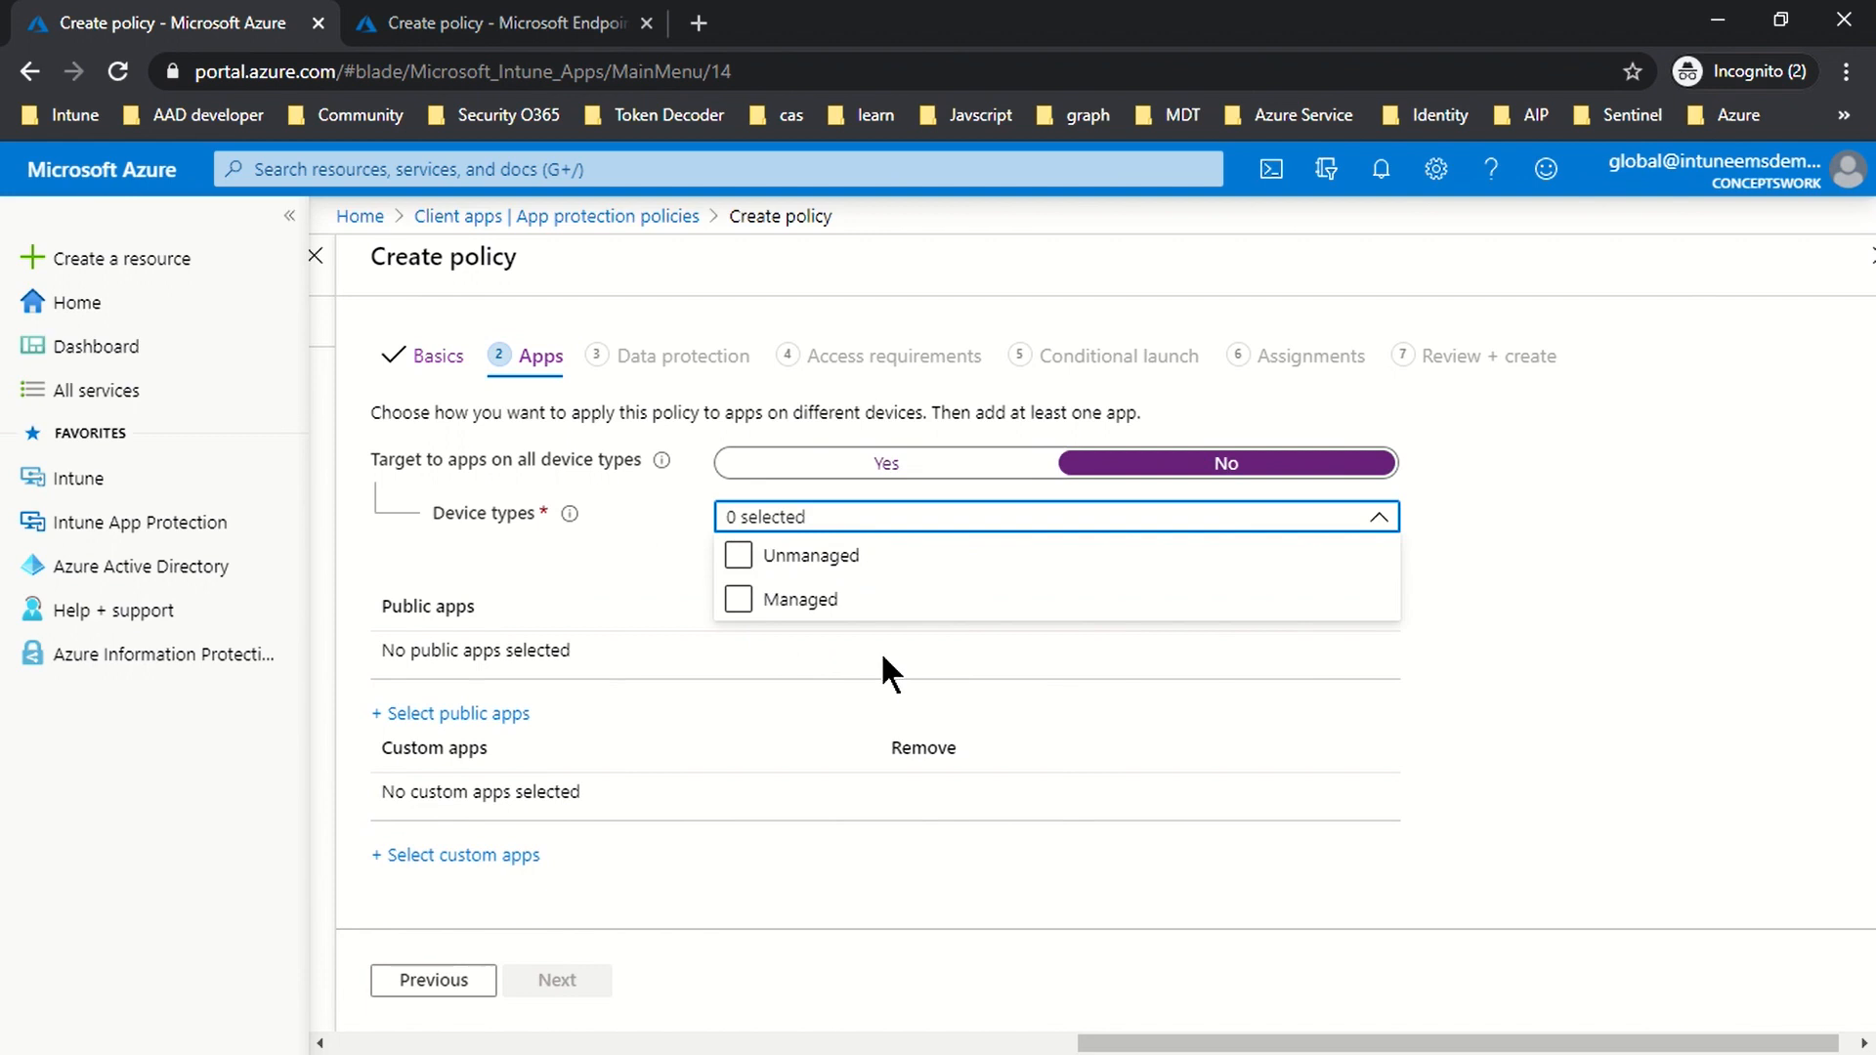
click(1655, 630)
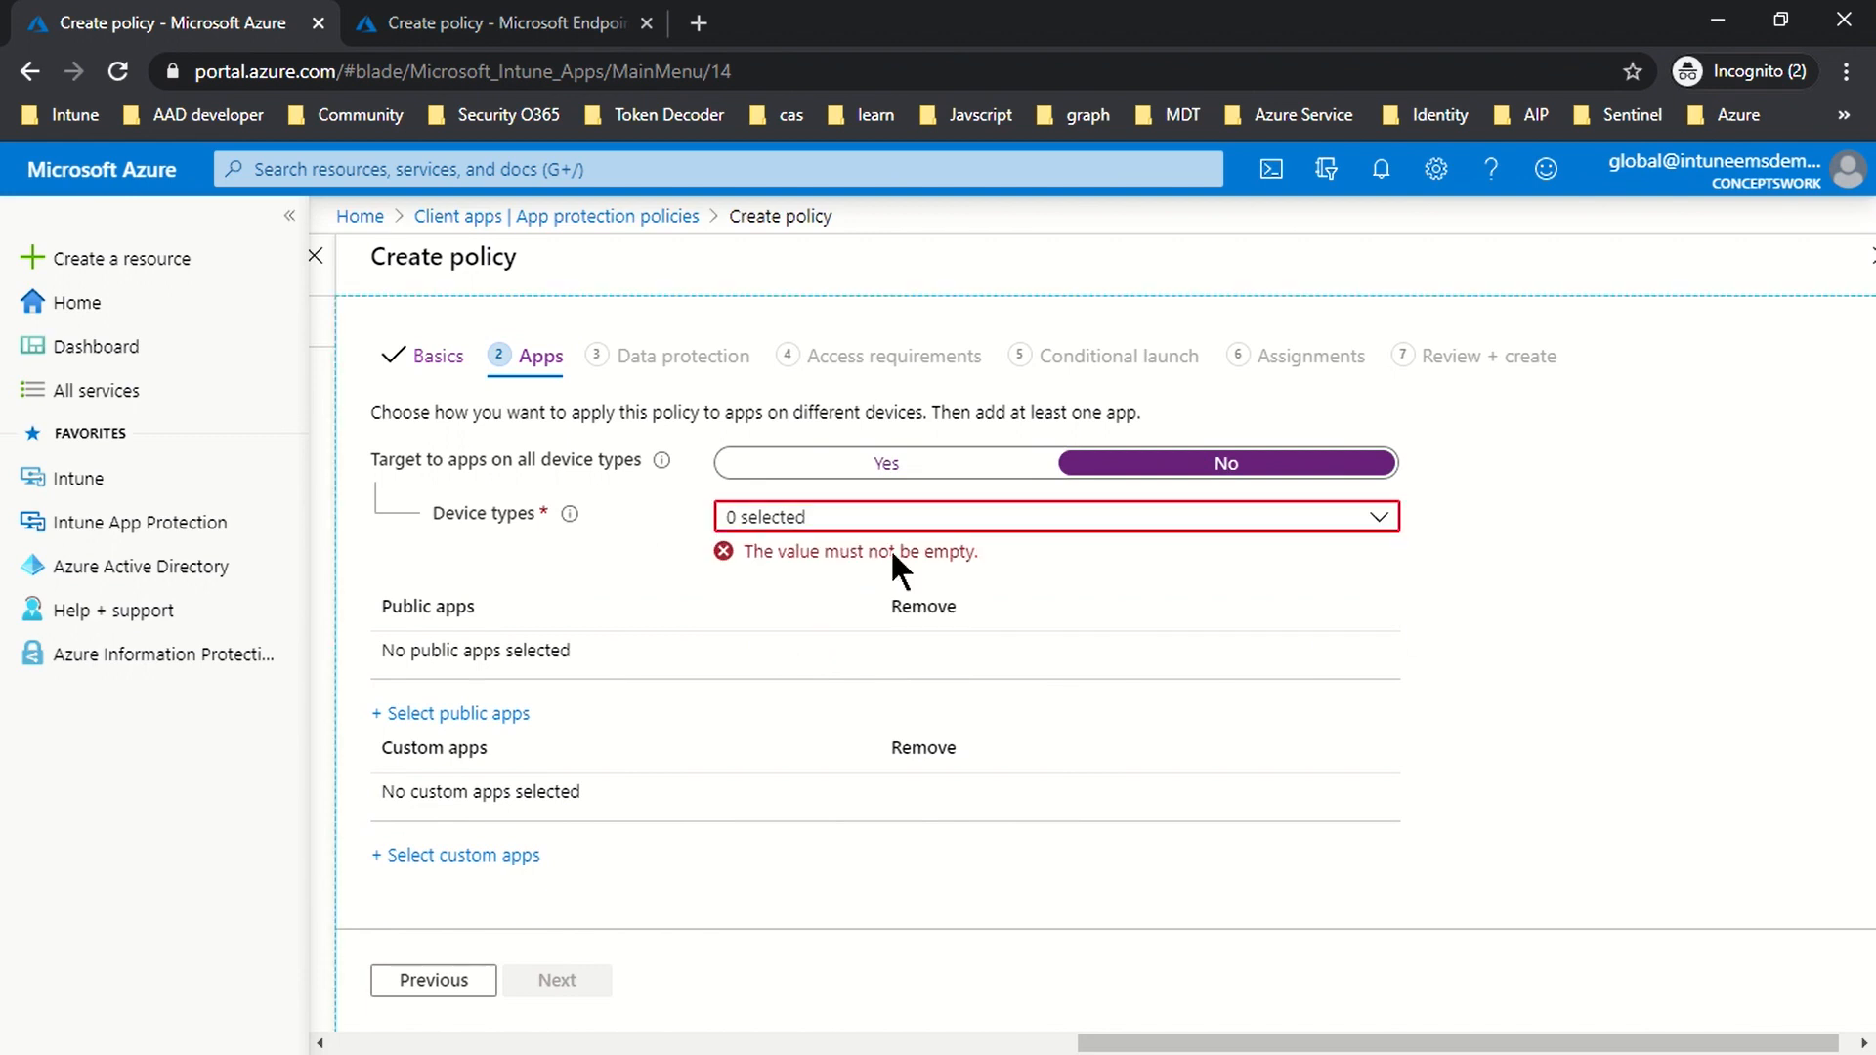
click(834, 467)
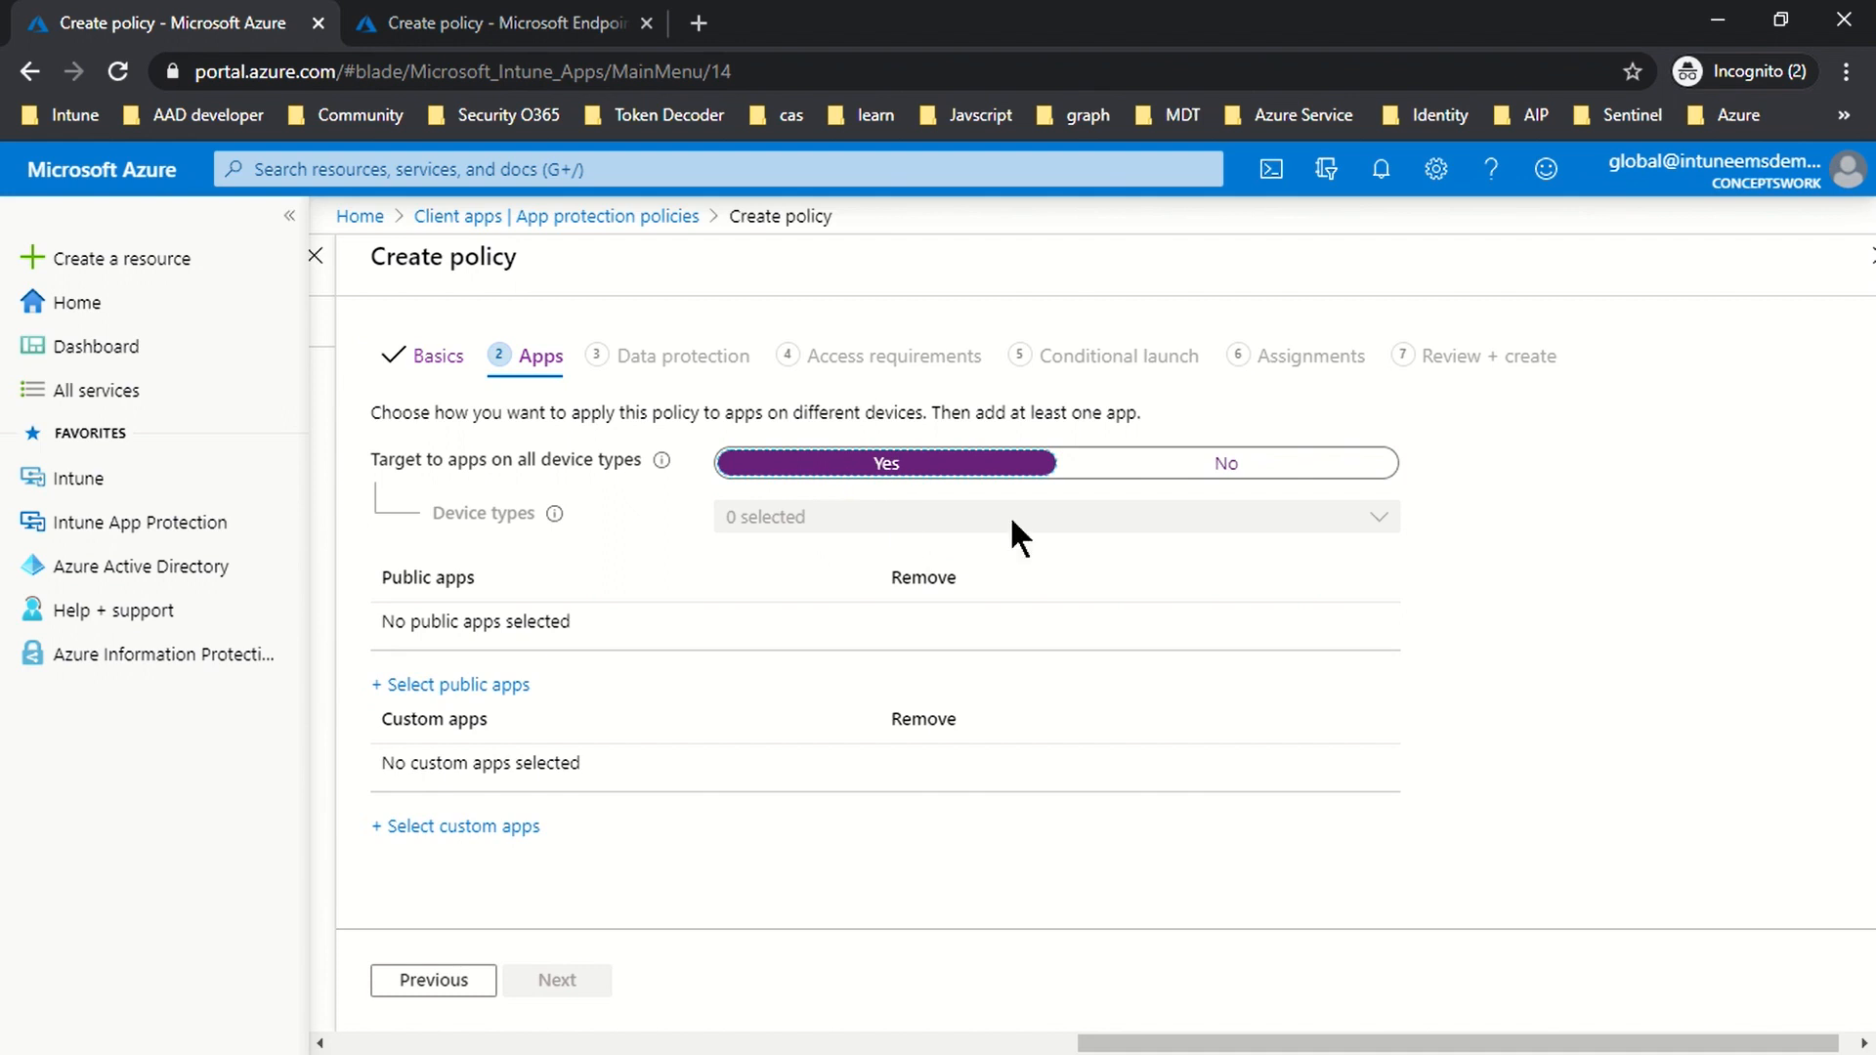
click(447, 687)
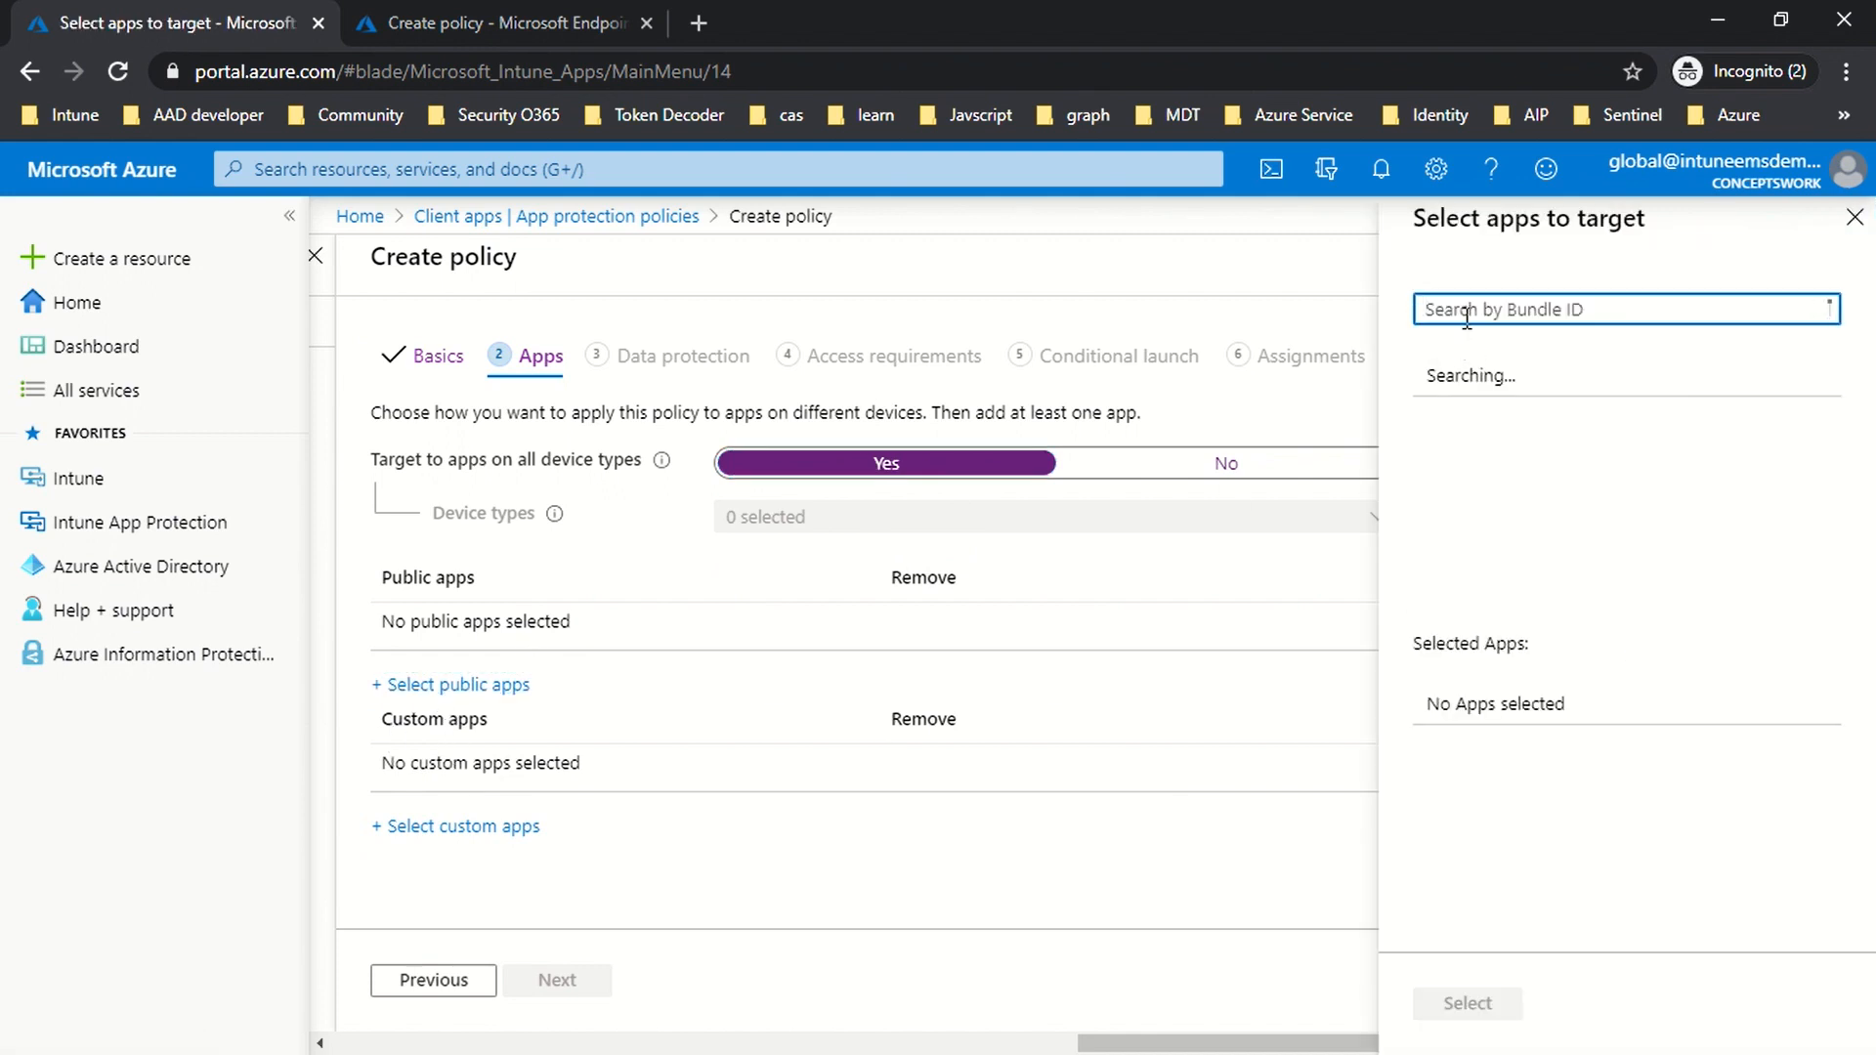
Step: Search for and add Outlook and Word to the targeted public apps
text(Outlook)
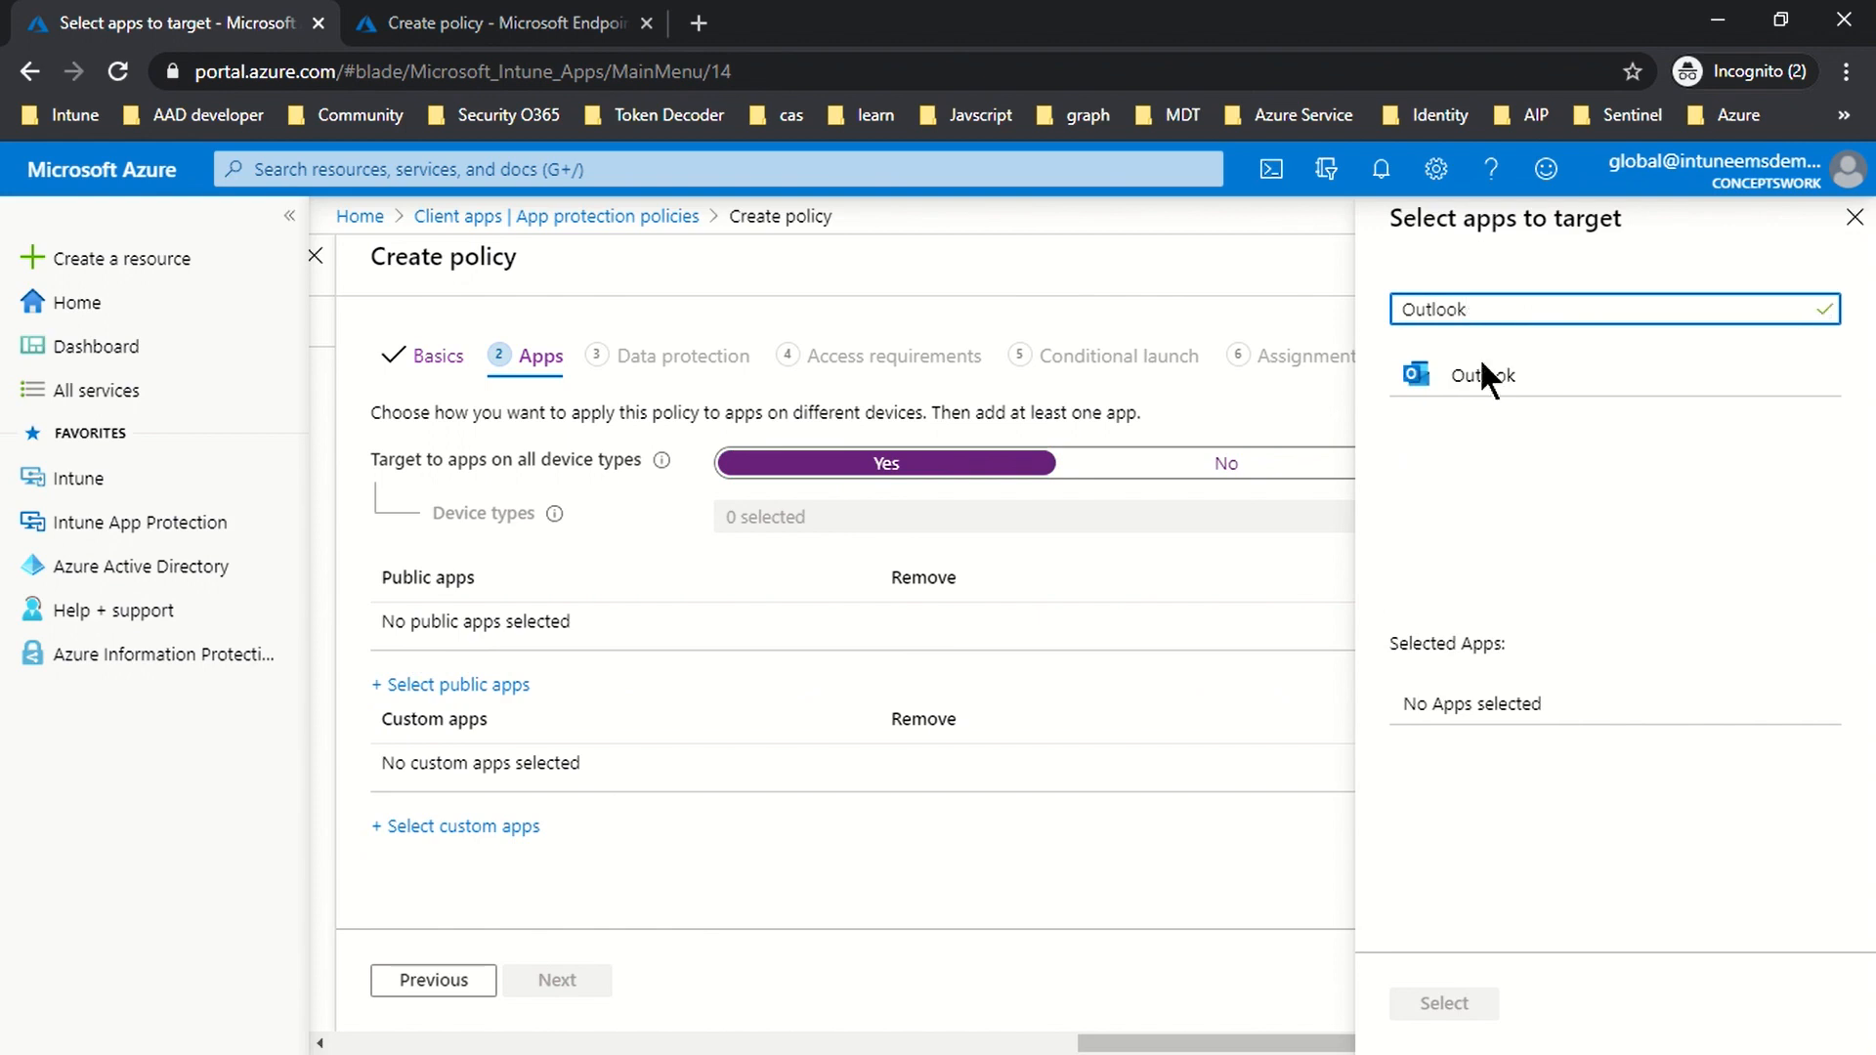
click(1481, 371)
double_click(1483, 310)
key(BackSpace)
text(Word)
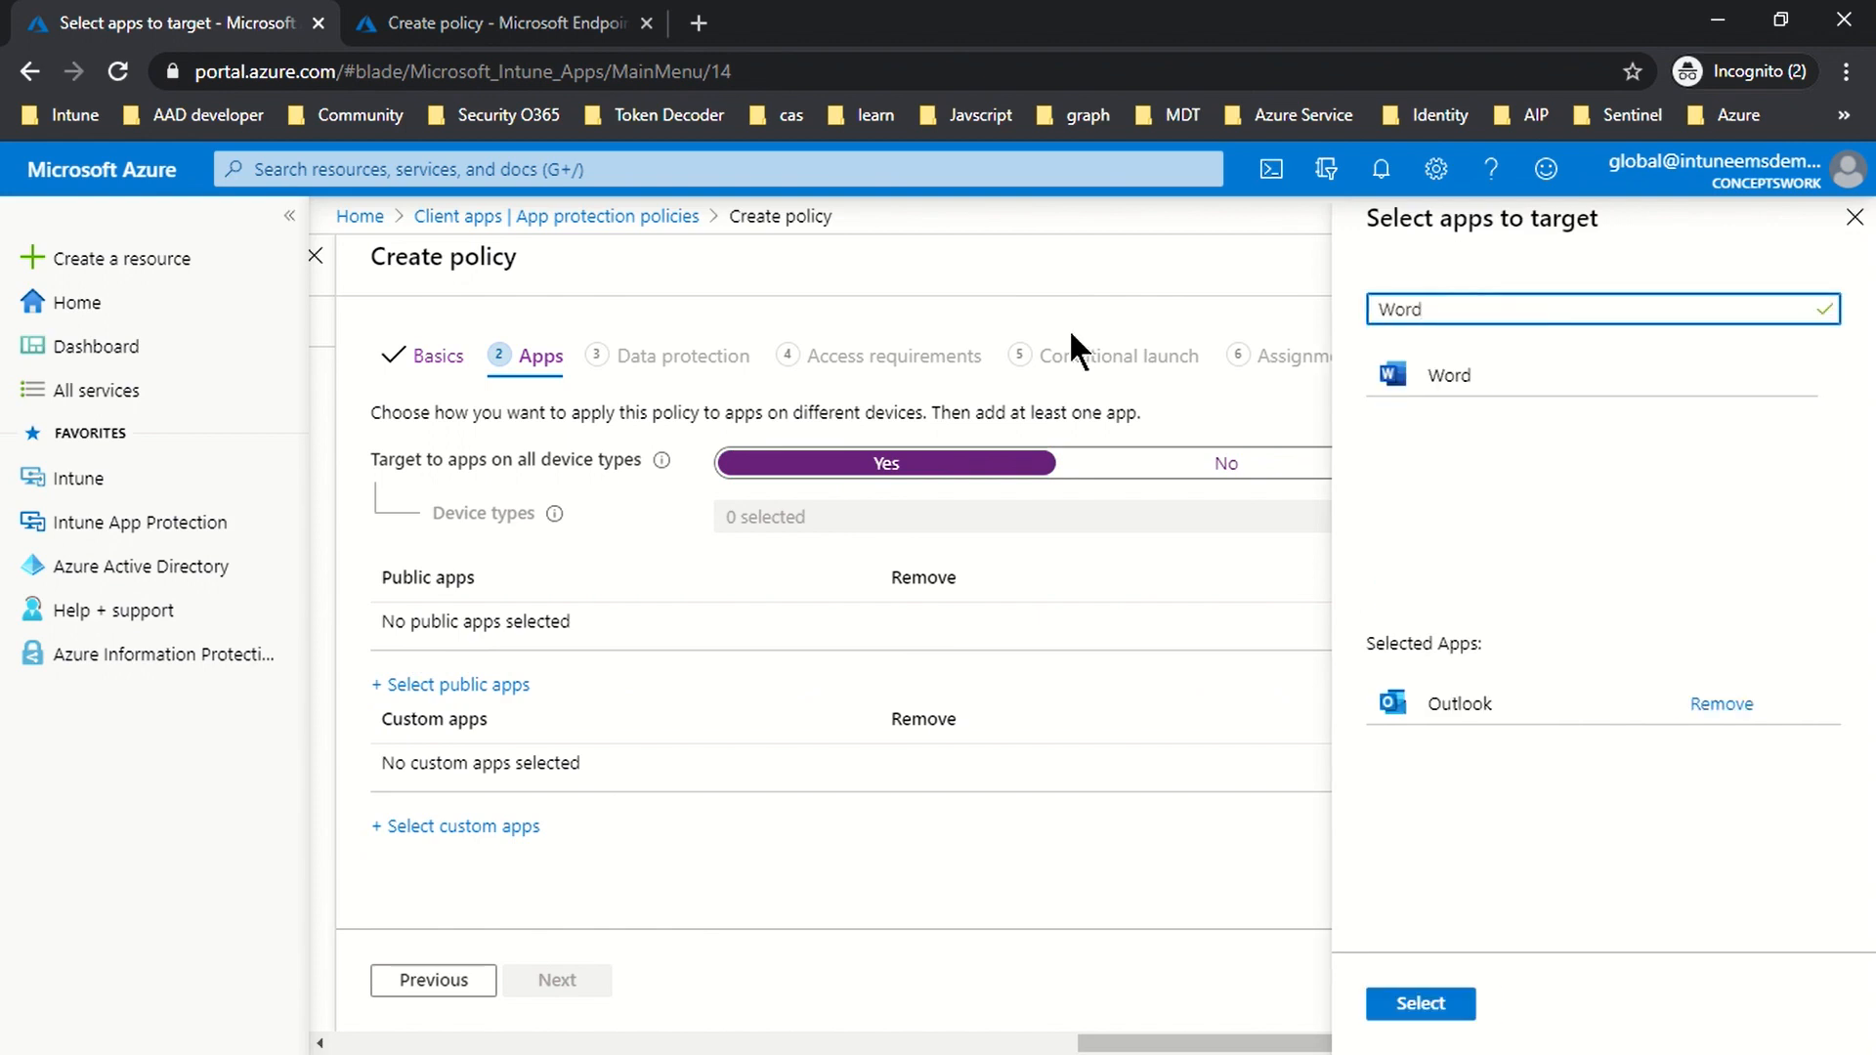
click(1461, 391)
double_click(1476, 309)
key(BackSpace)
Step: Add OneDrive and Edge, confirm the four selected apps, and advance to Data protection
text(One Drive)
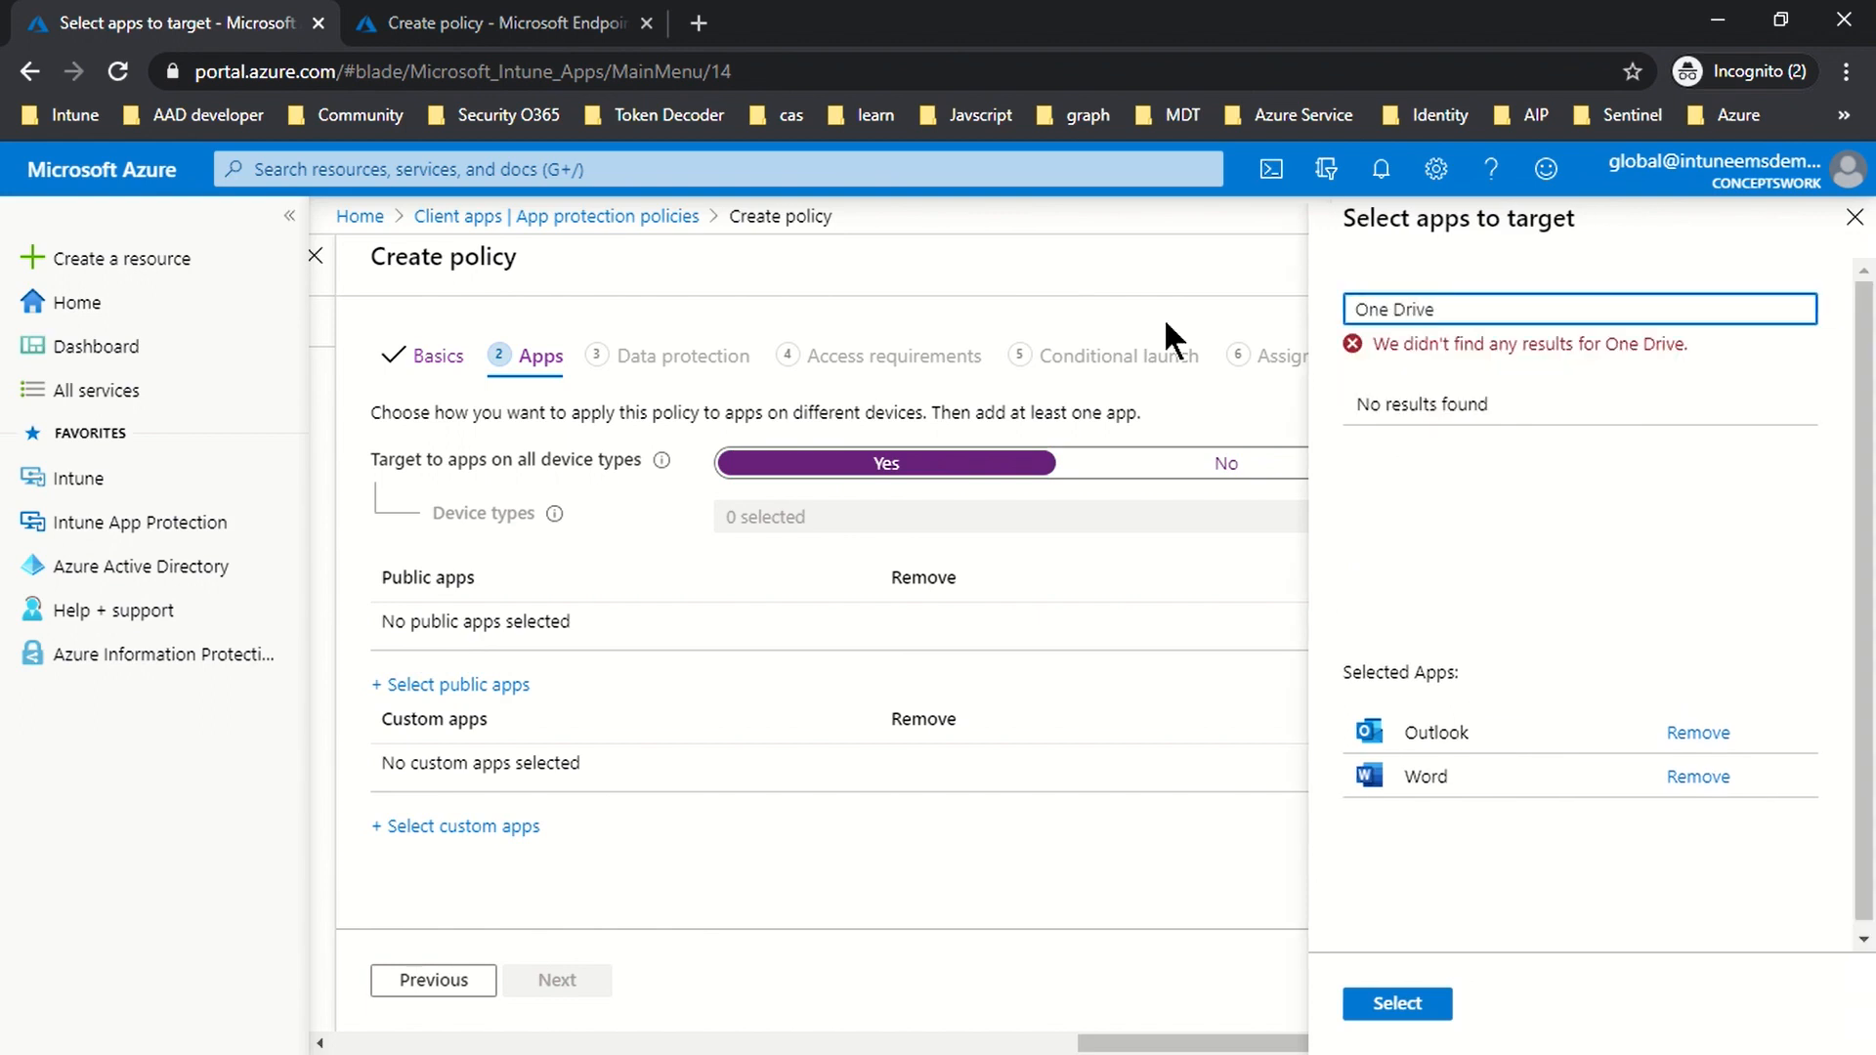
key(BackSpace)
key(BackSpace)
key(BackSpace)
key(BackSpace)
key(BackSpace)
key(BackSpace)
text(Drive)
click(1436, 388)
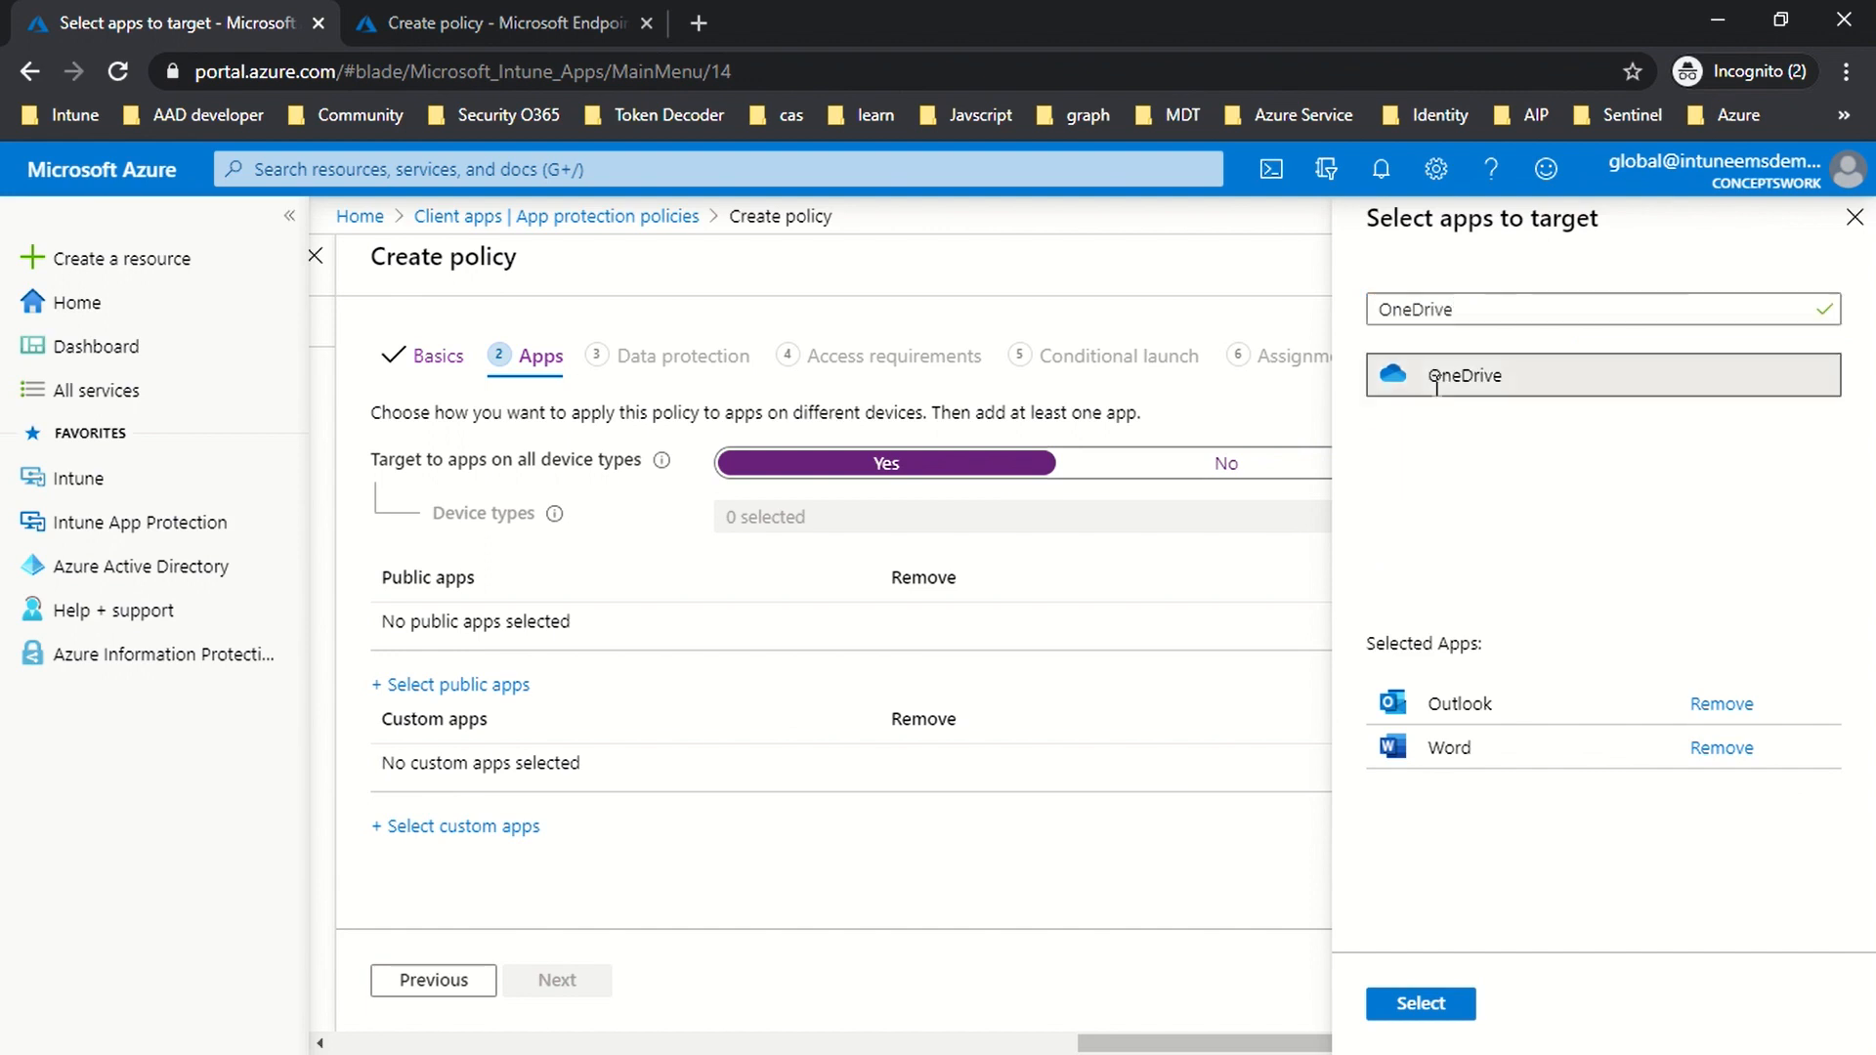
double_click(1511, 302)
key(BackSpace)
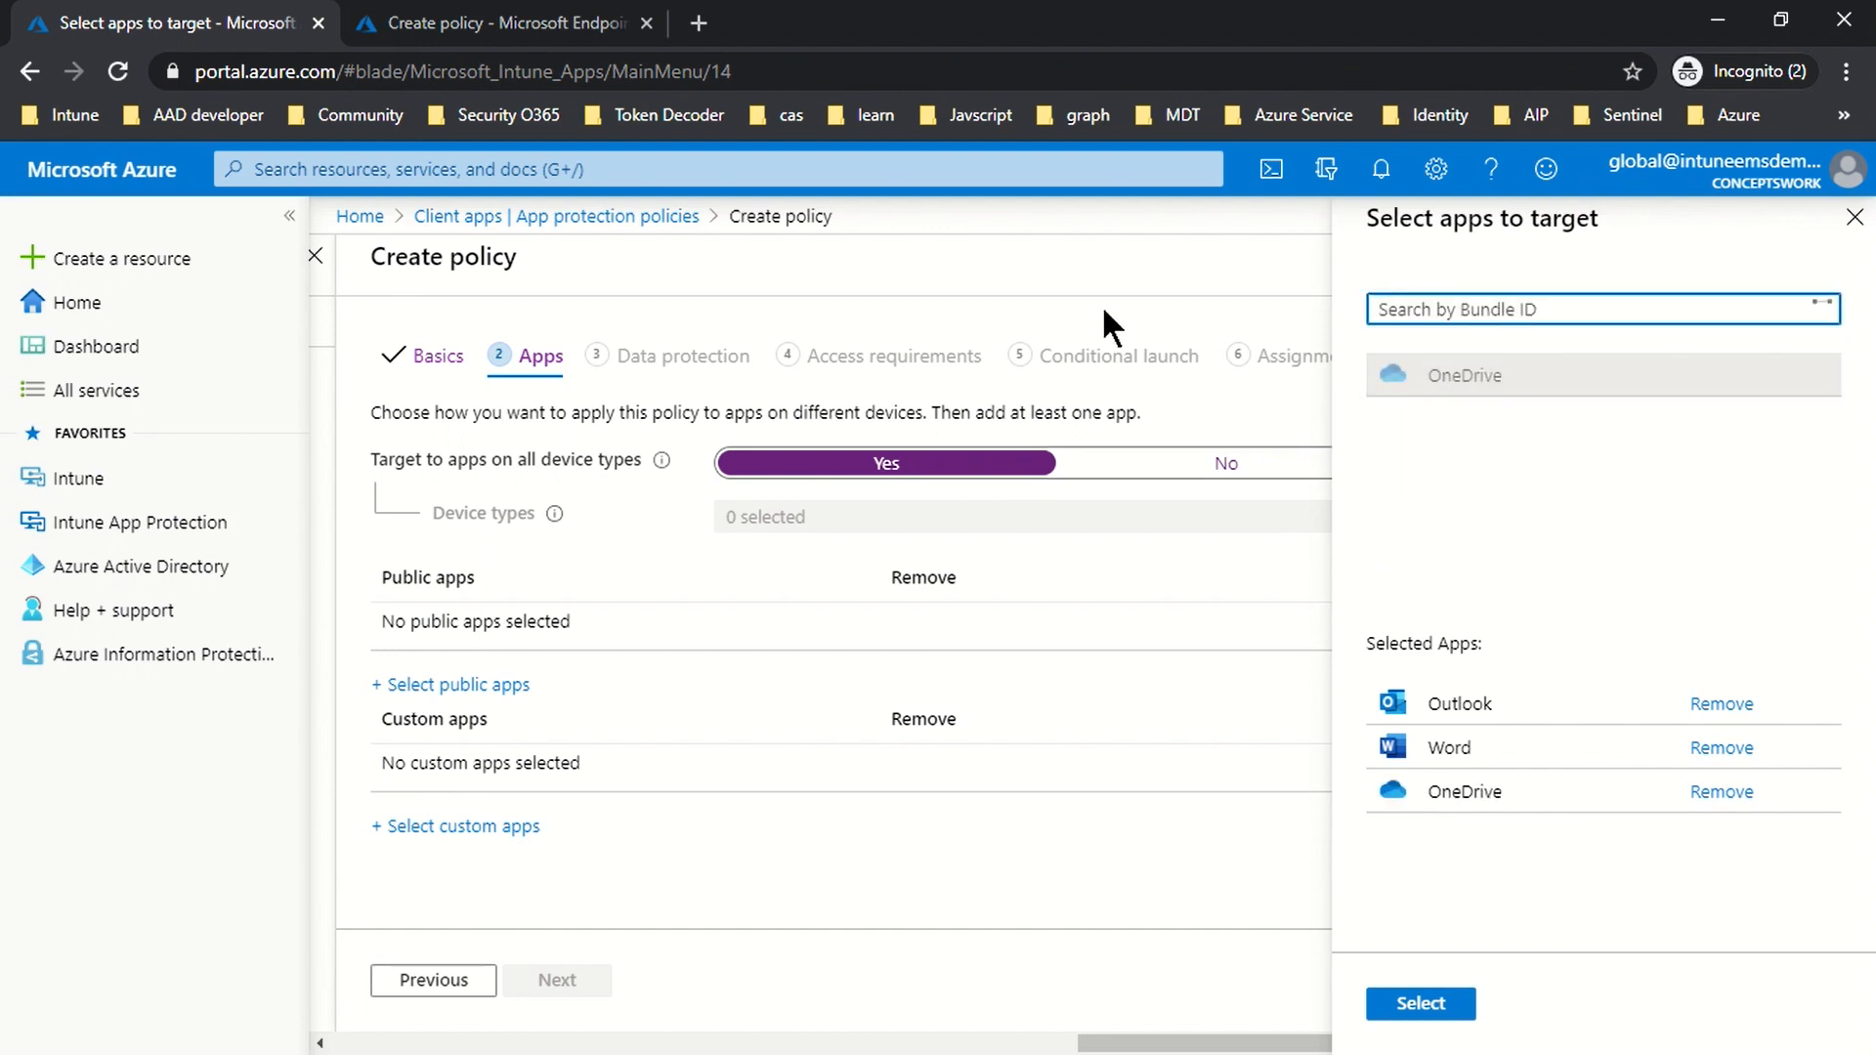
text(Edge)
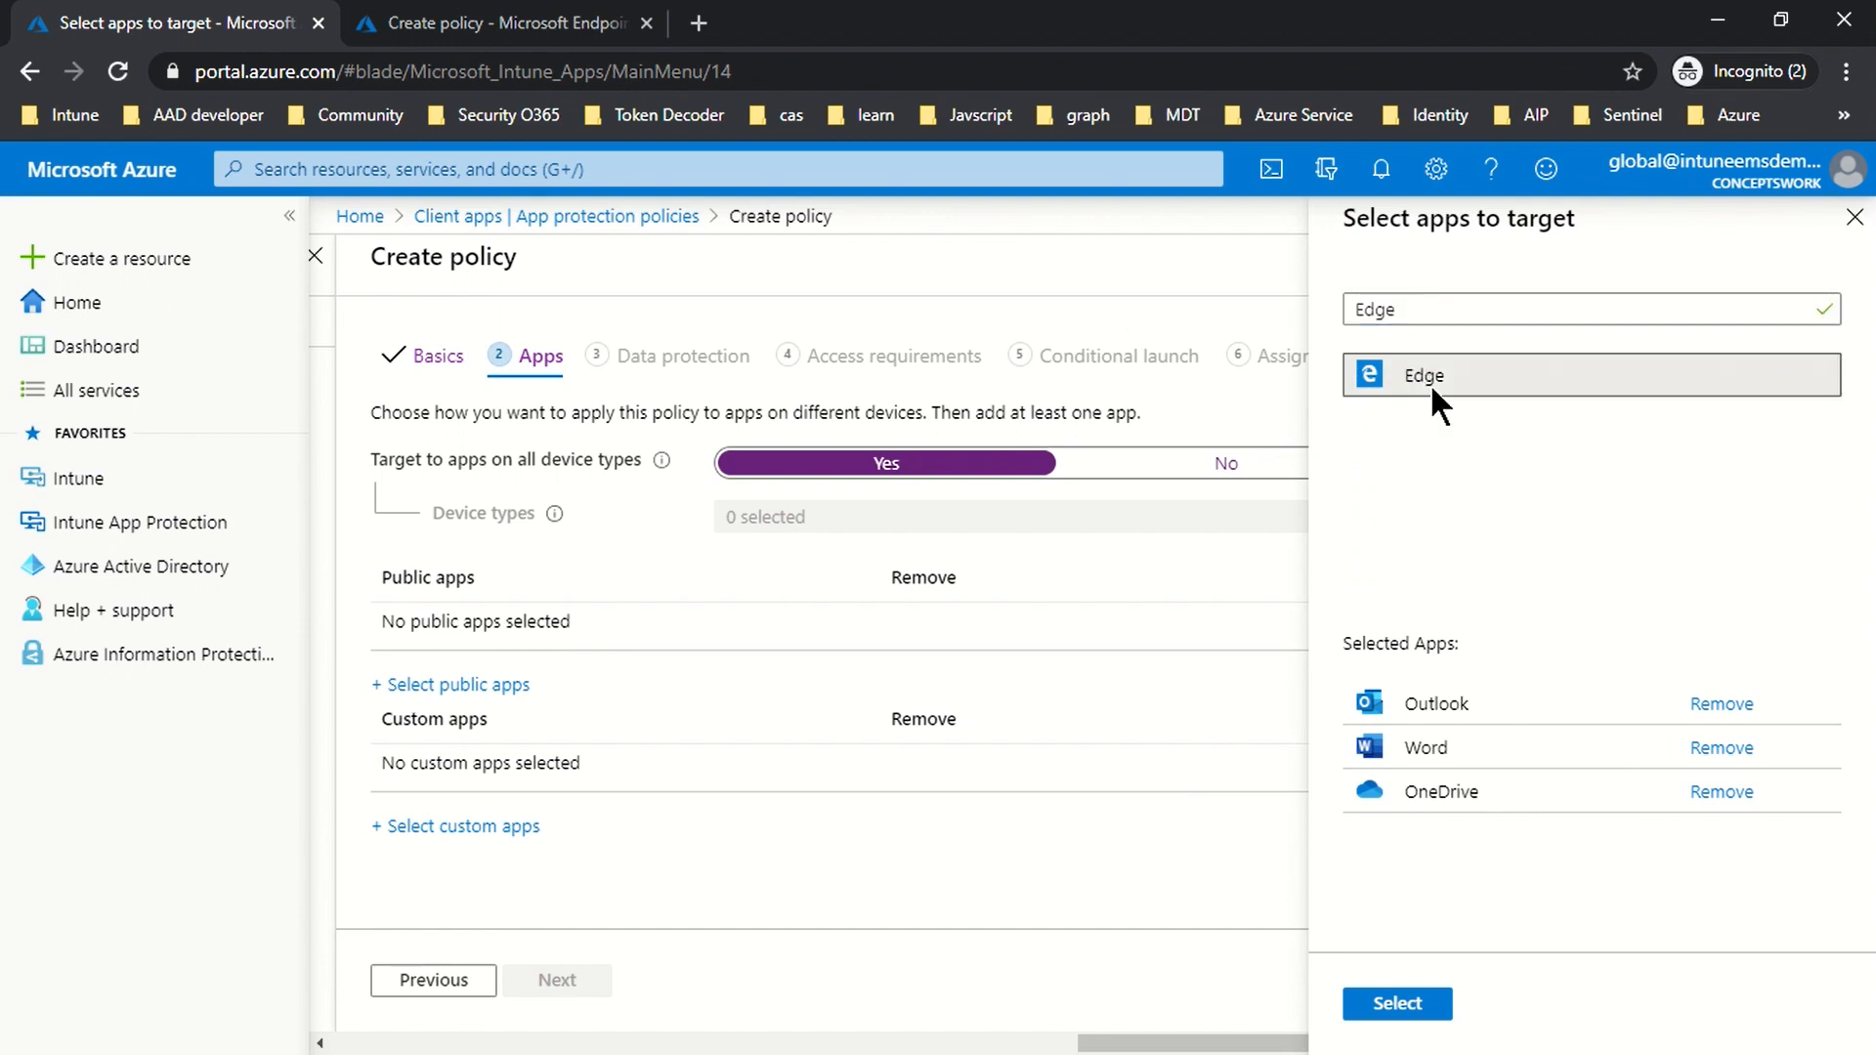
click(1422, 385)
click(1396, 1004)
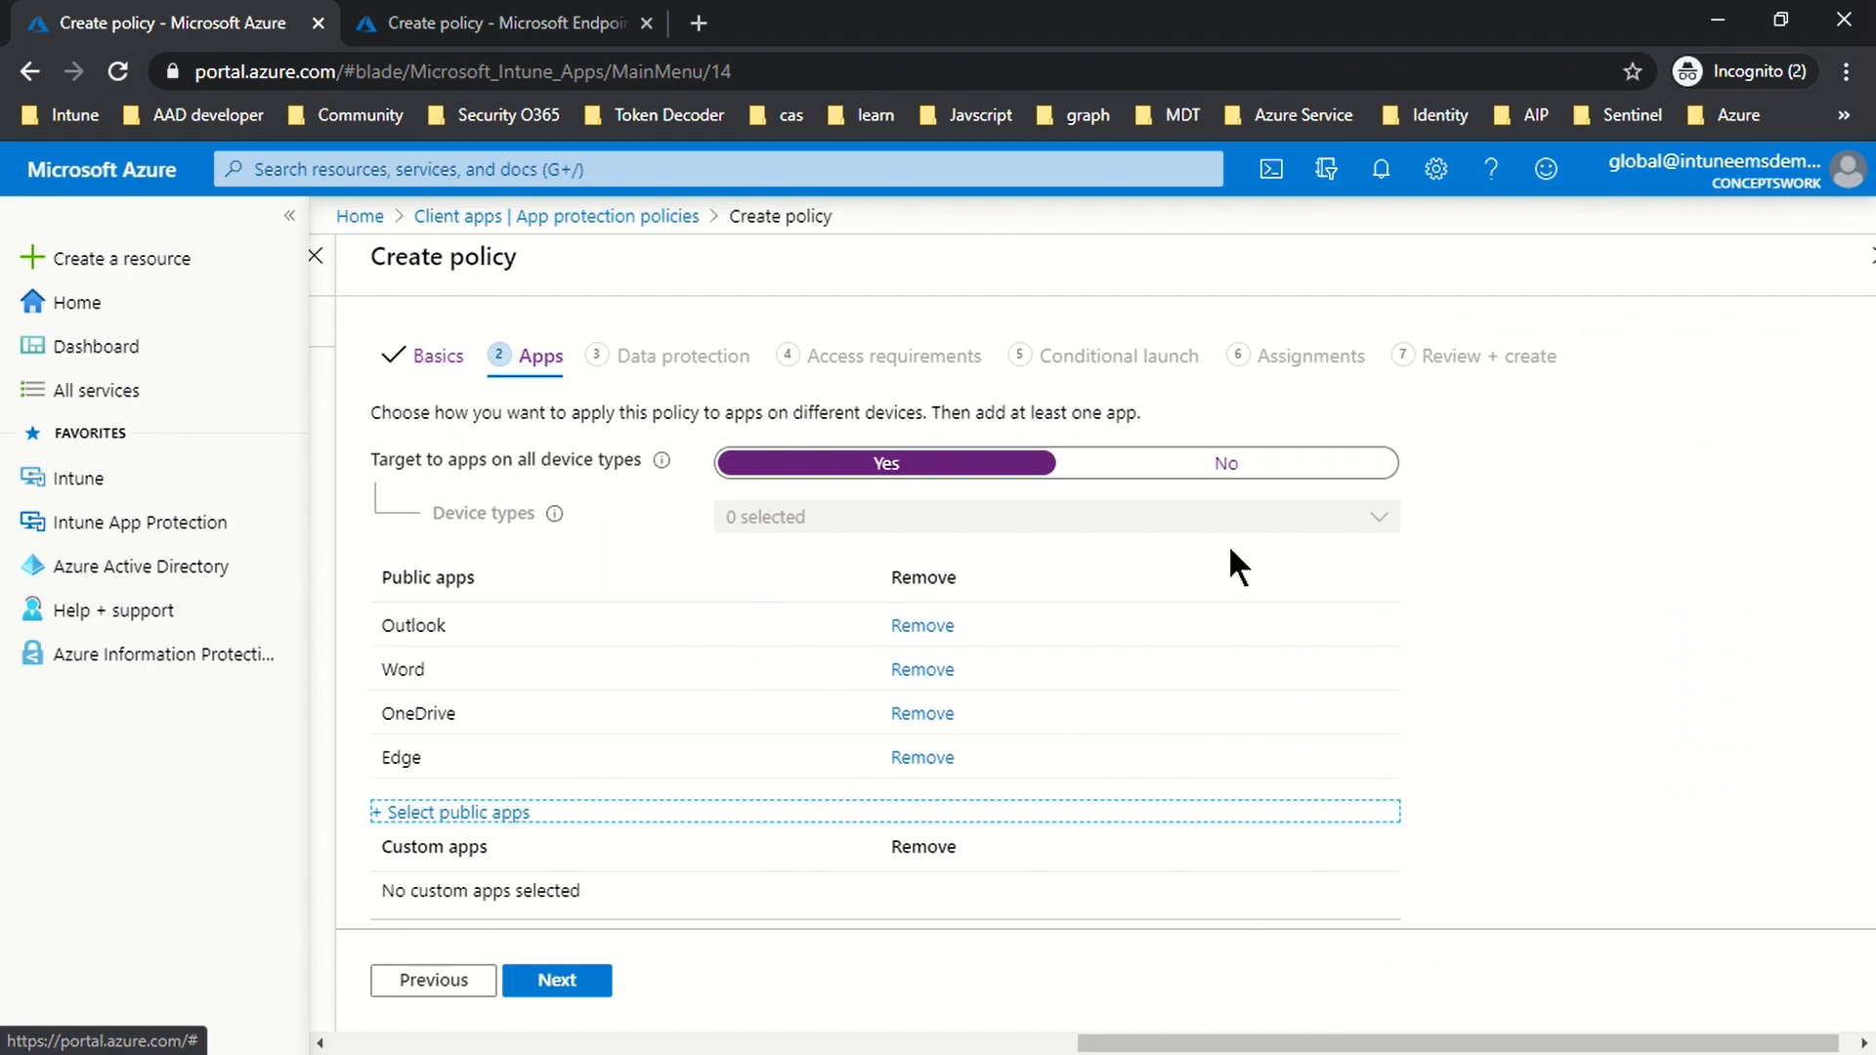
click(549, 982)
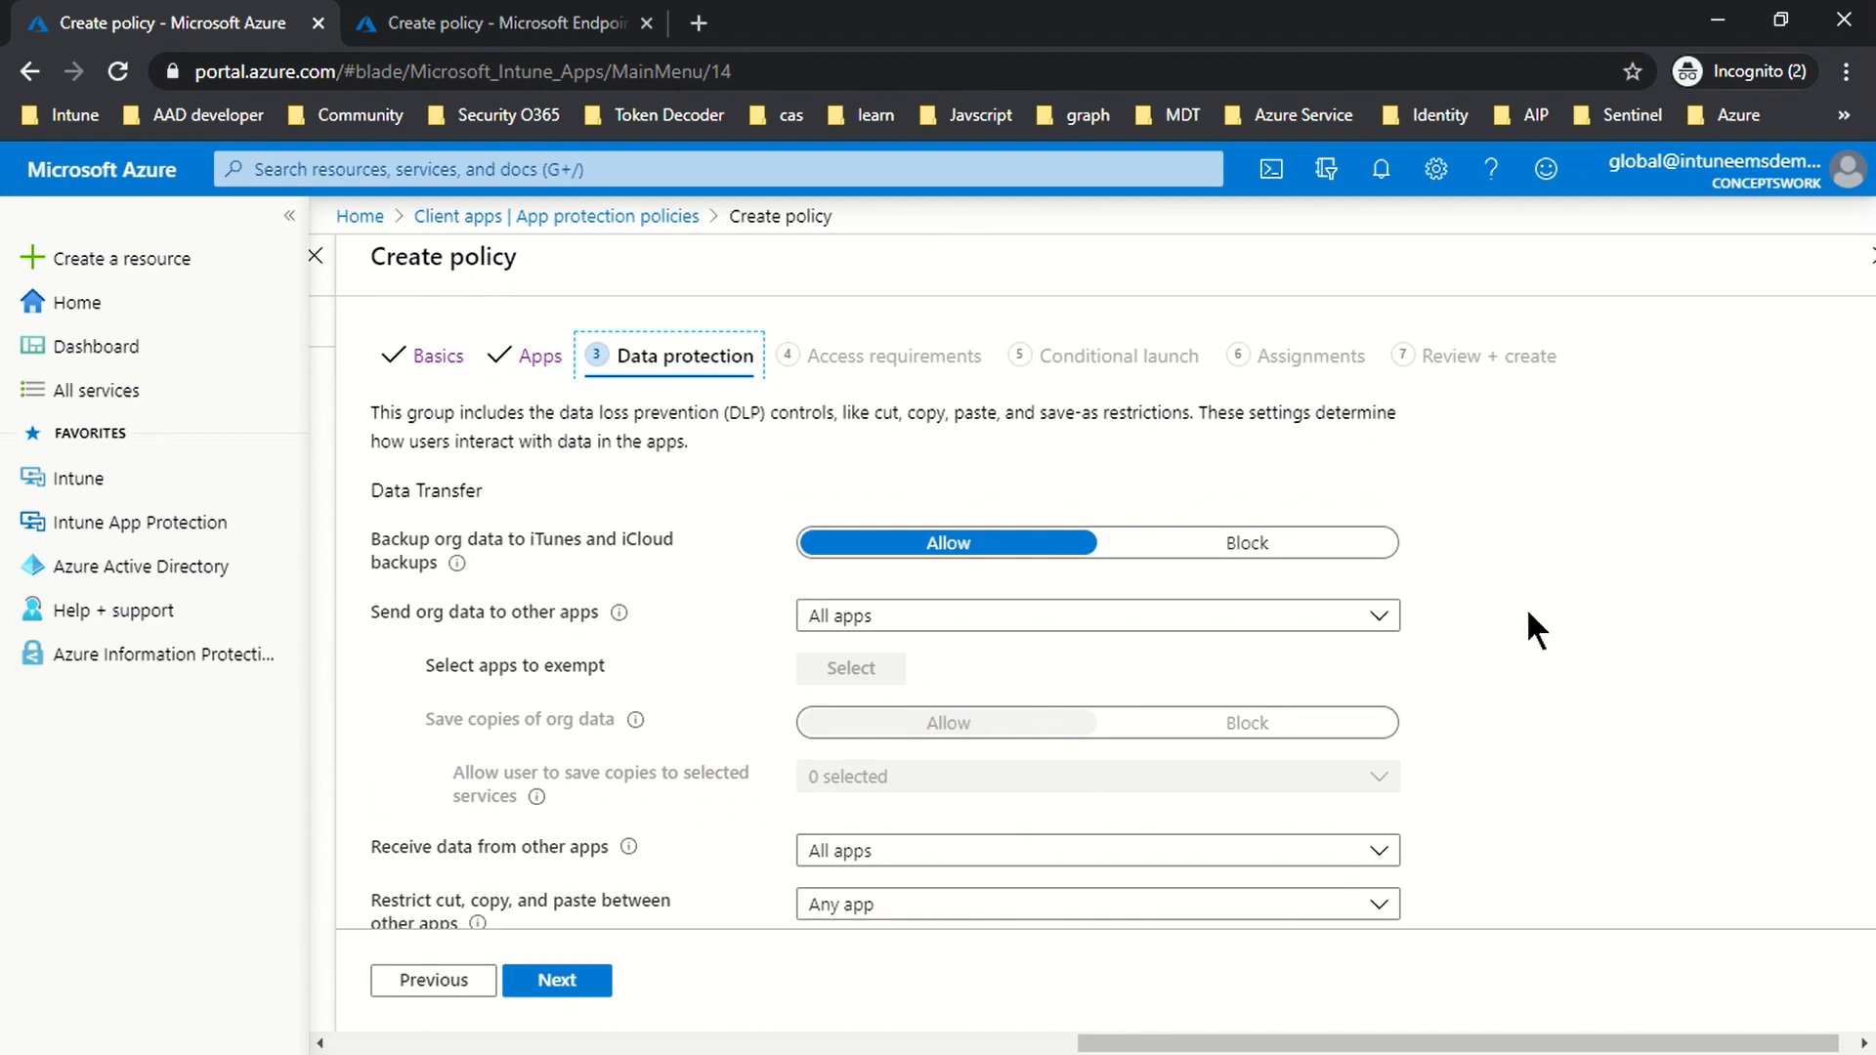
Step: On Data protection, set 'Backup org data to iTunes and iCloud backups' to Block
scroll(1536, 630, down, 2)
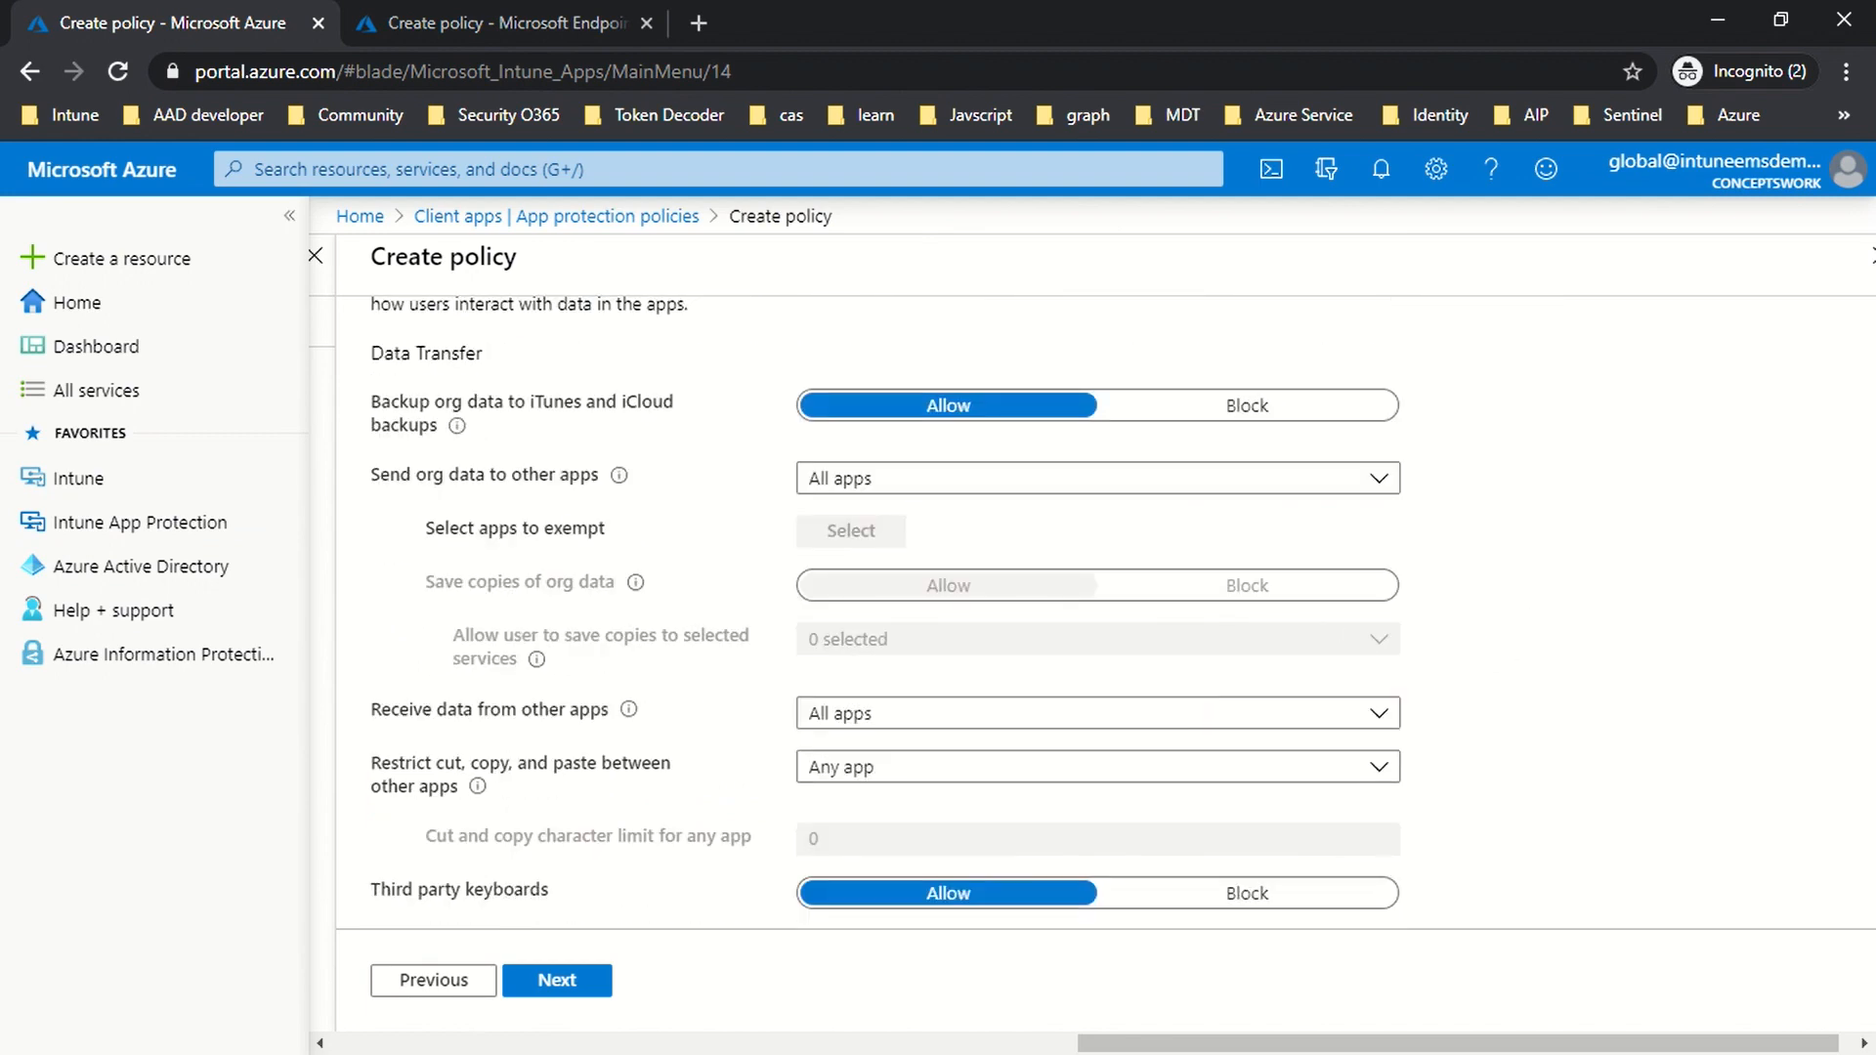
scroll(1541, 481, up, 2)
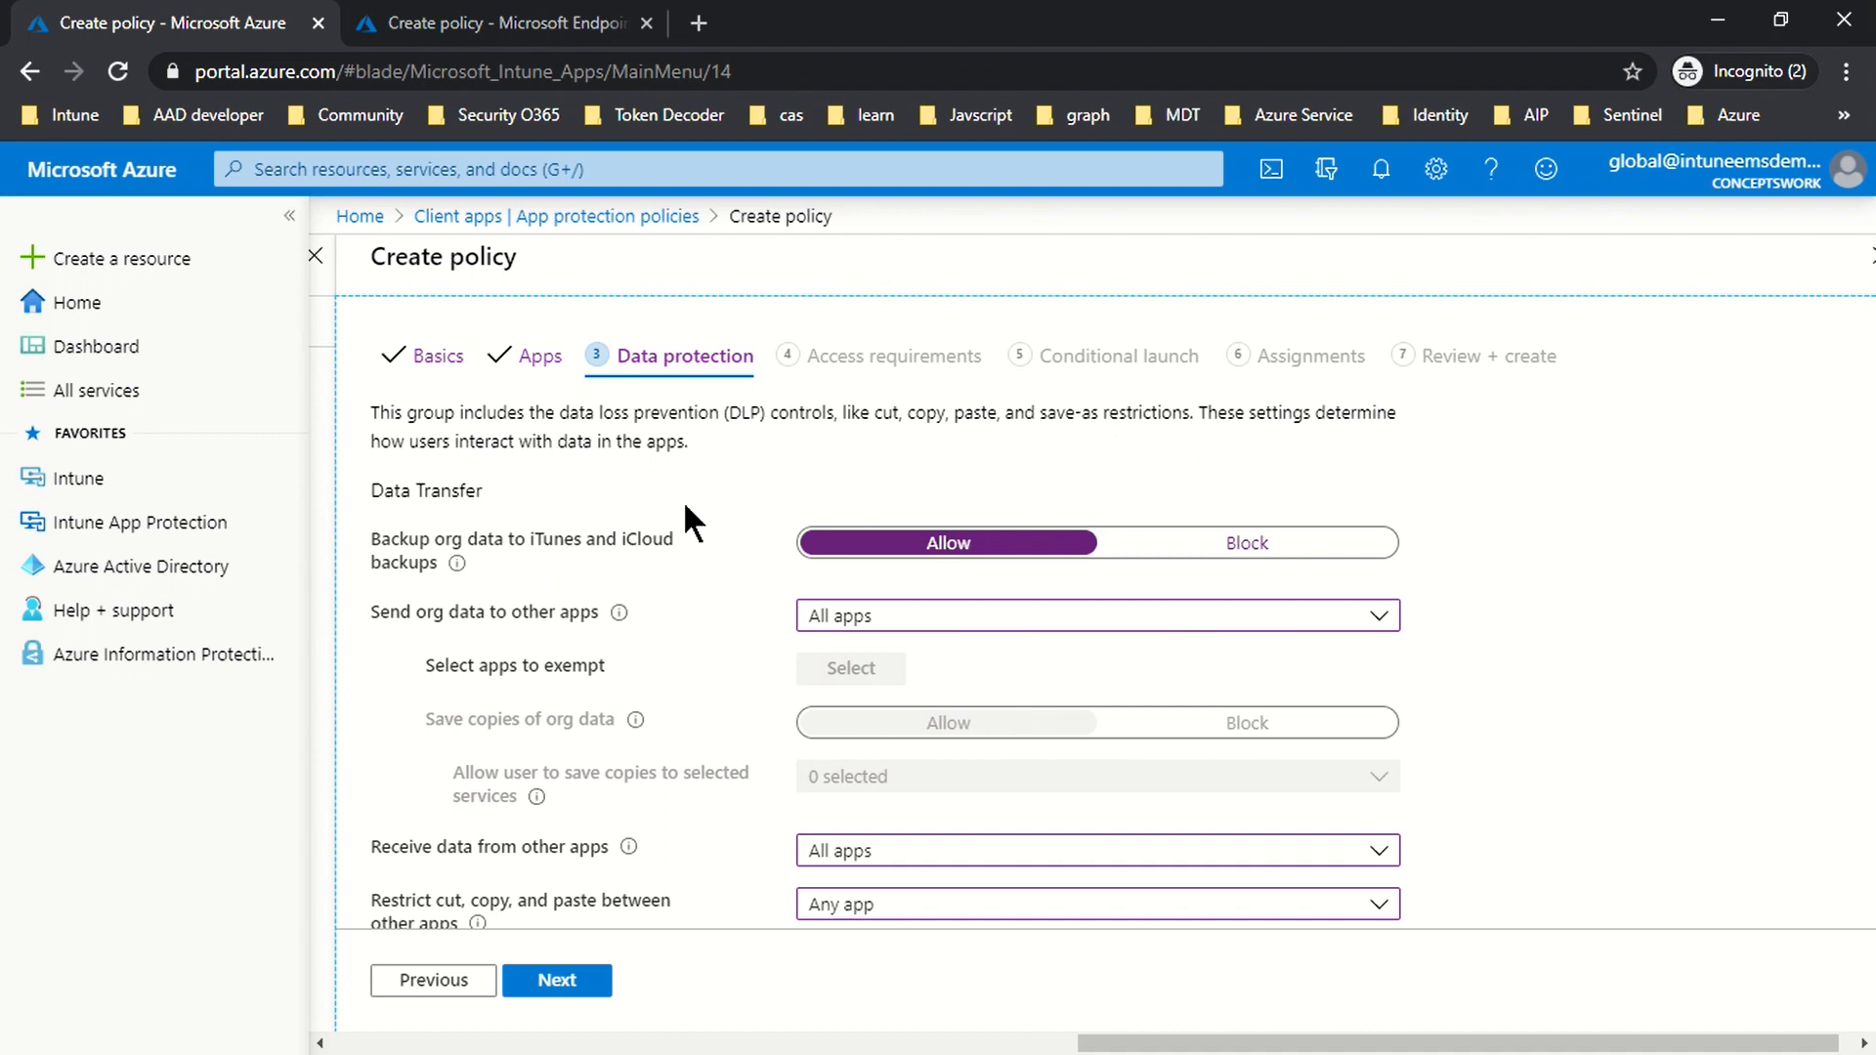
click(1237, 546)
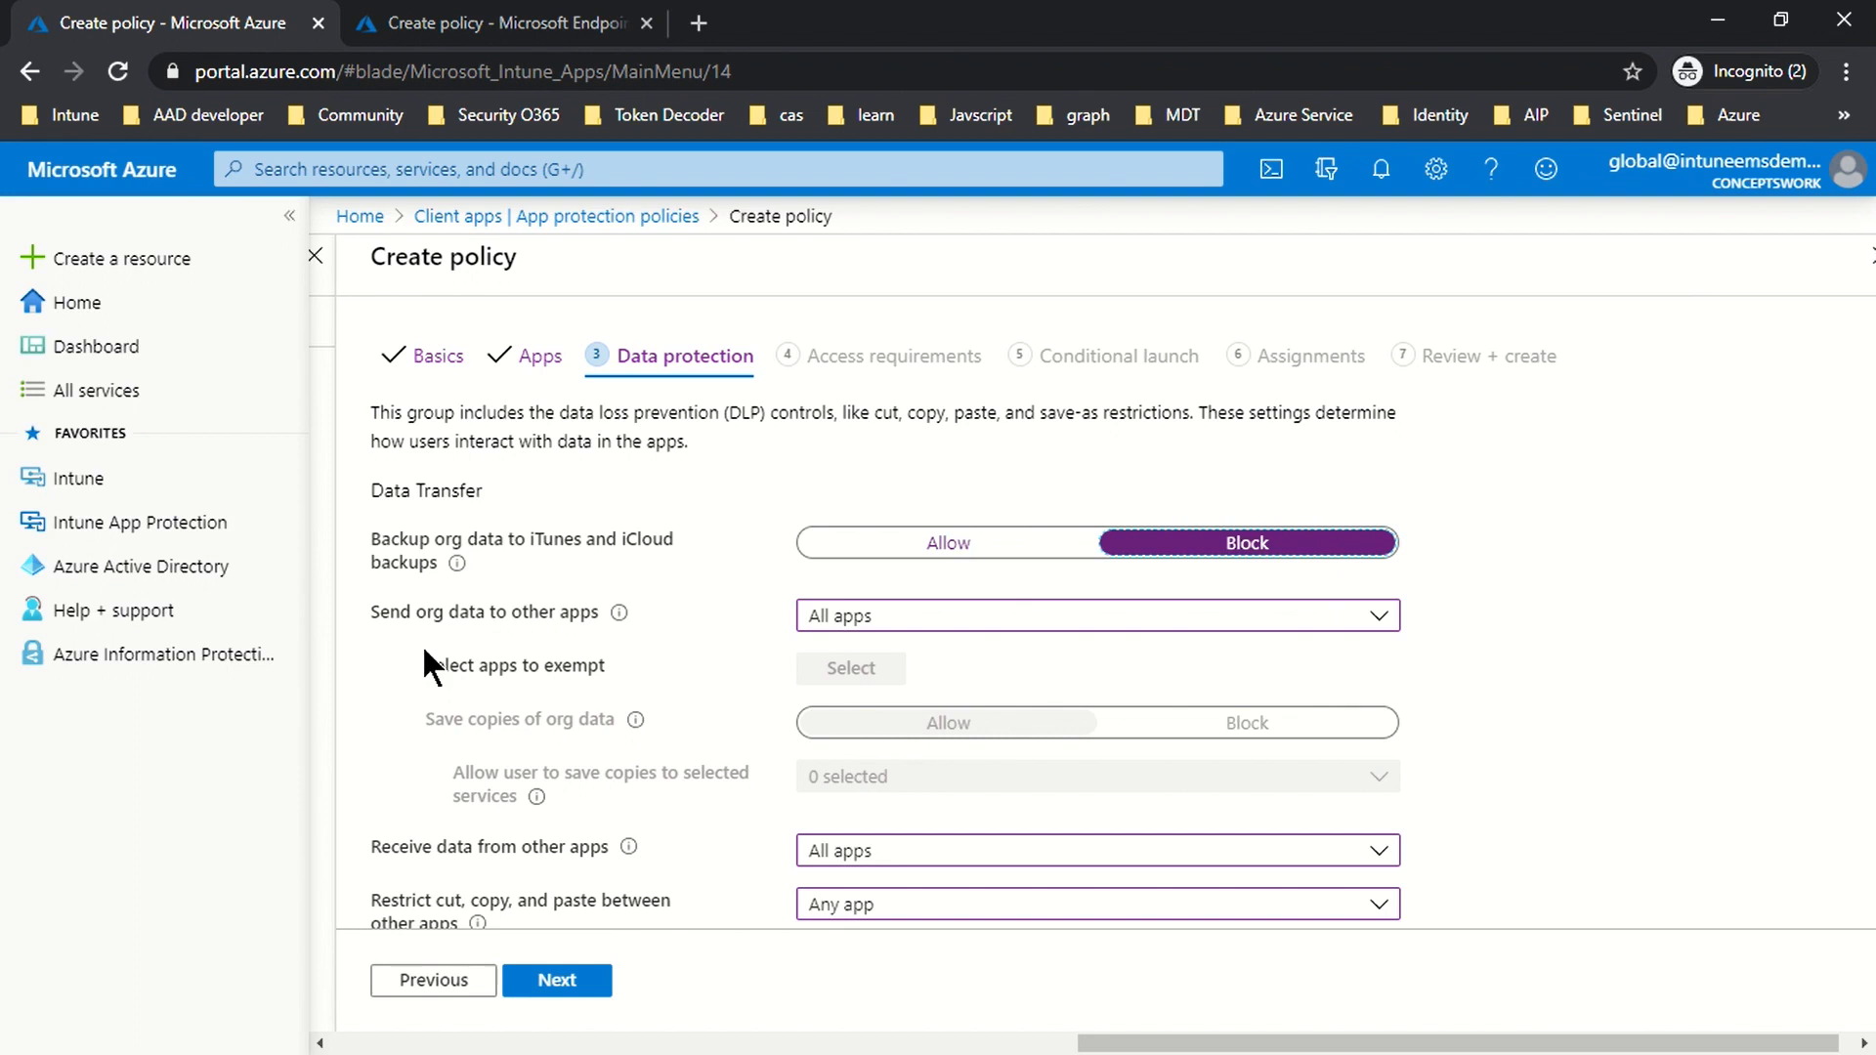
Step: Set 'Send org data to other apps' to Policy managed apps, after trying None, and view exempt apps
click(867, 629)
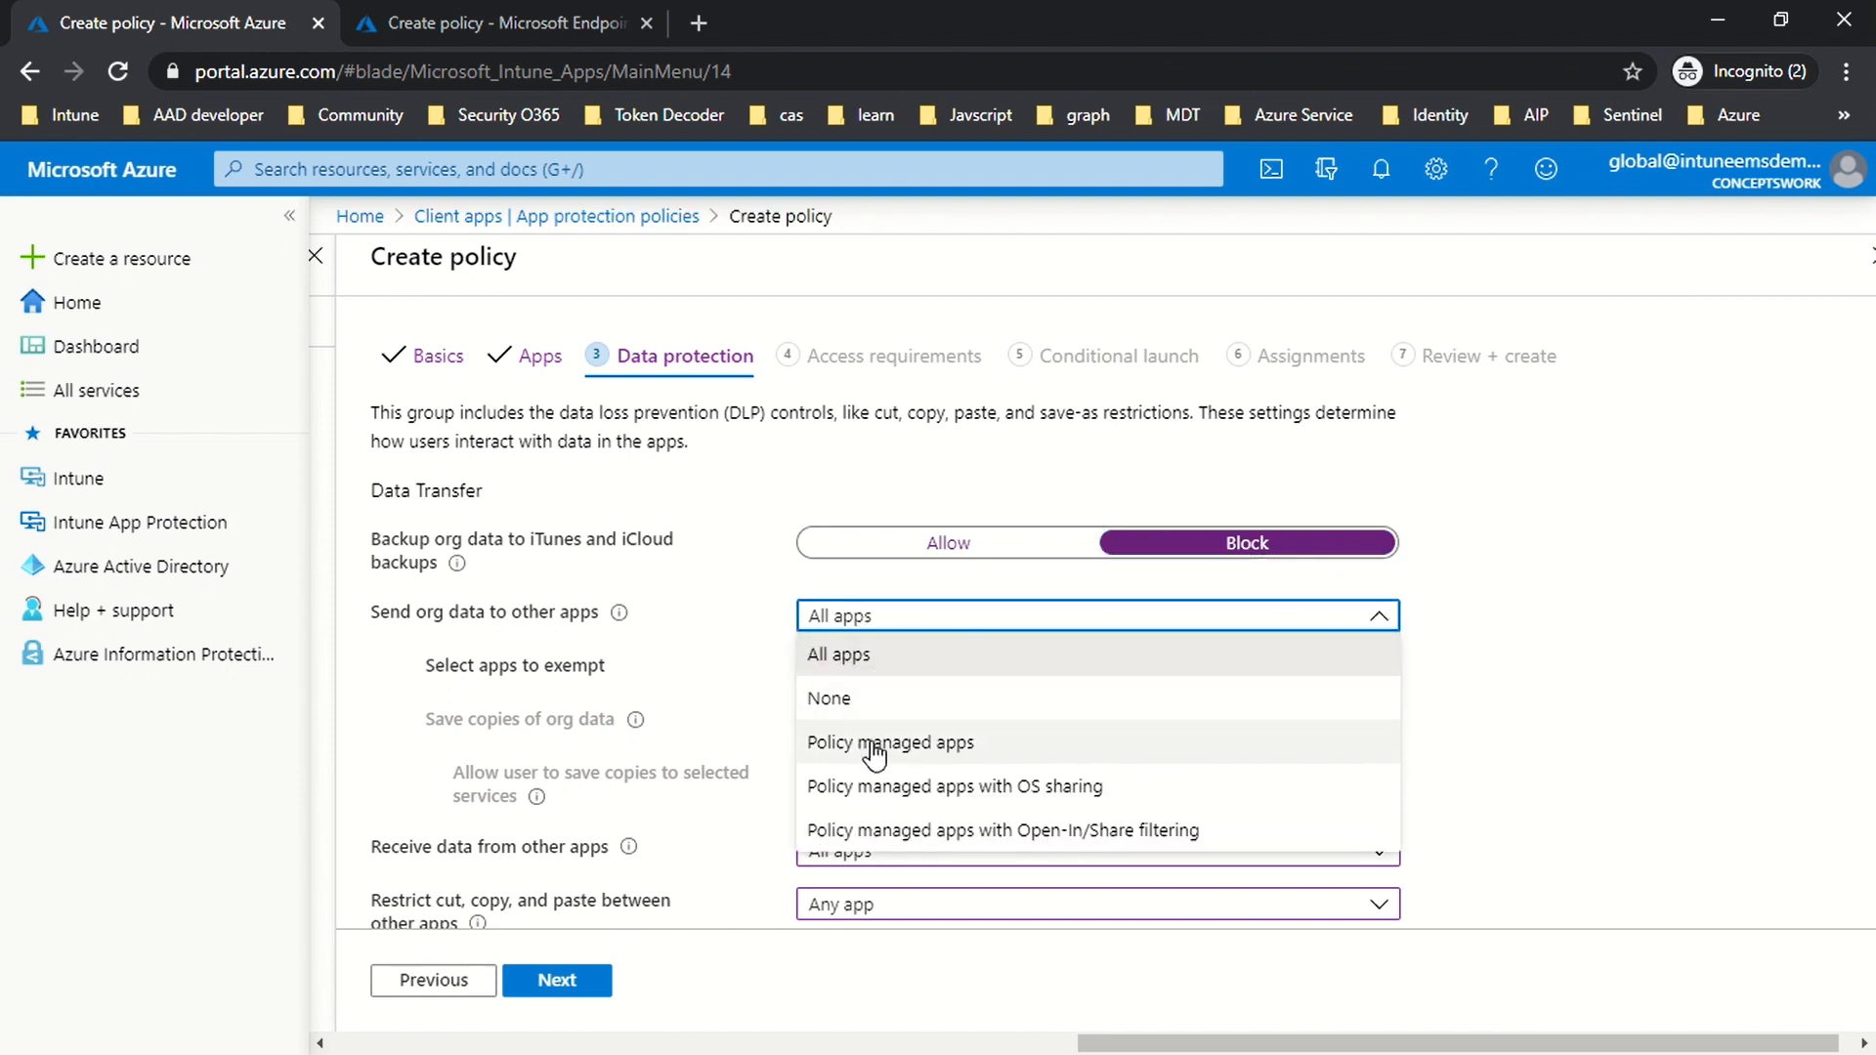
click(872, 743)
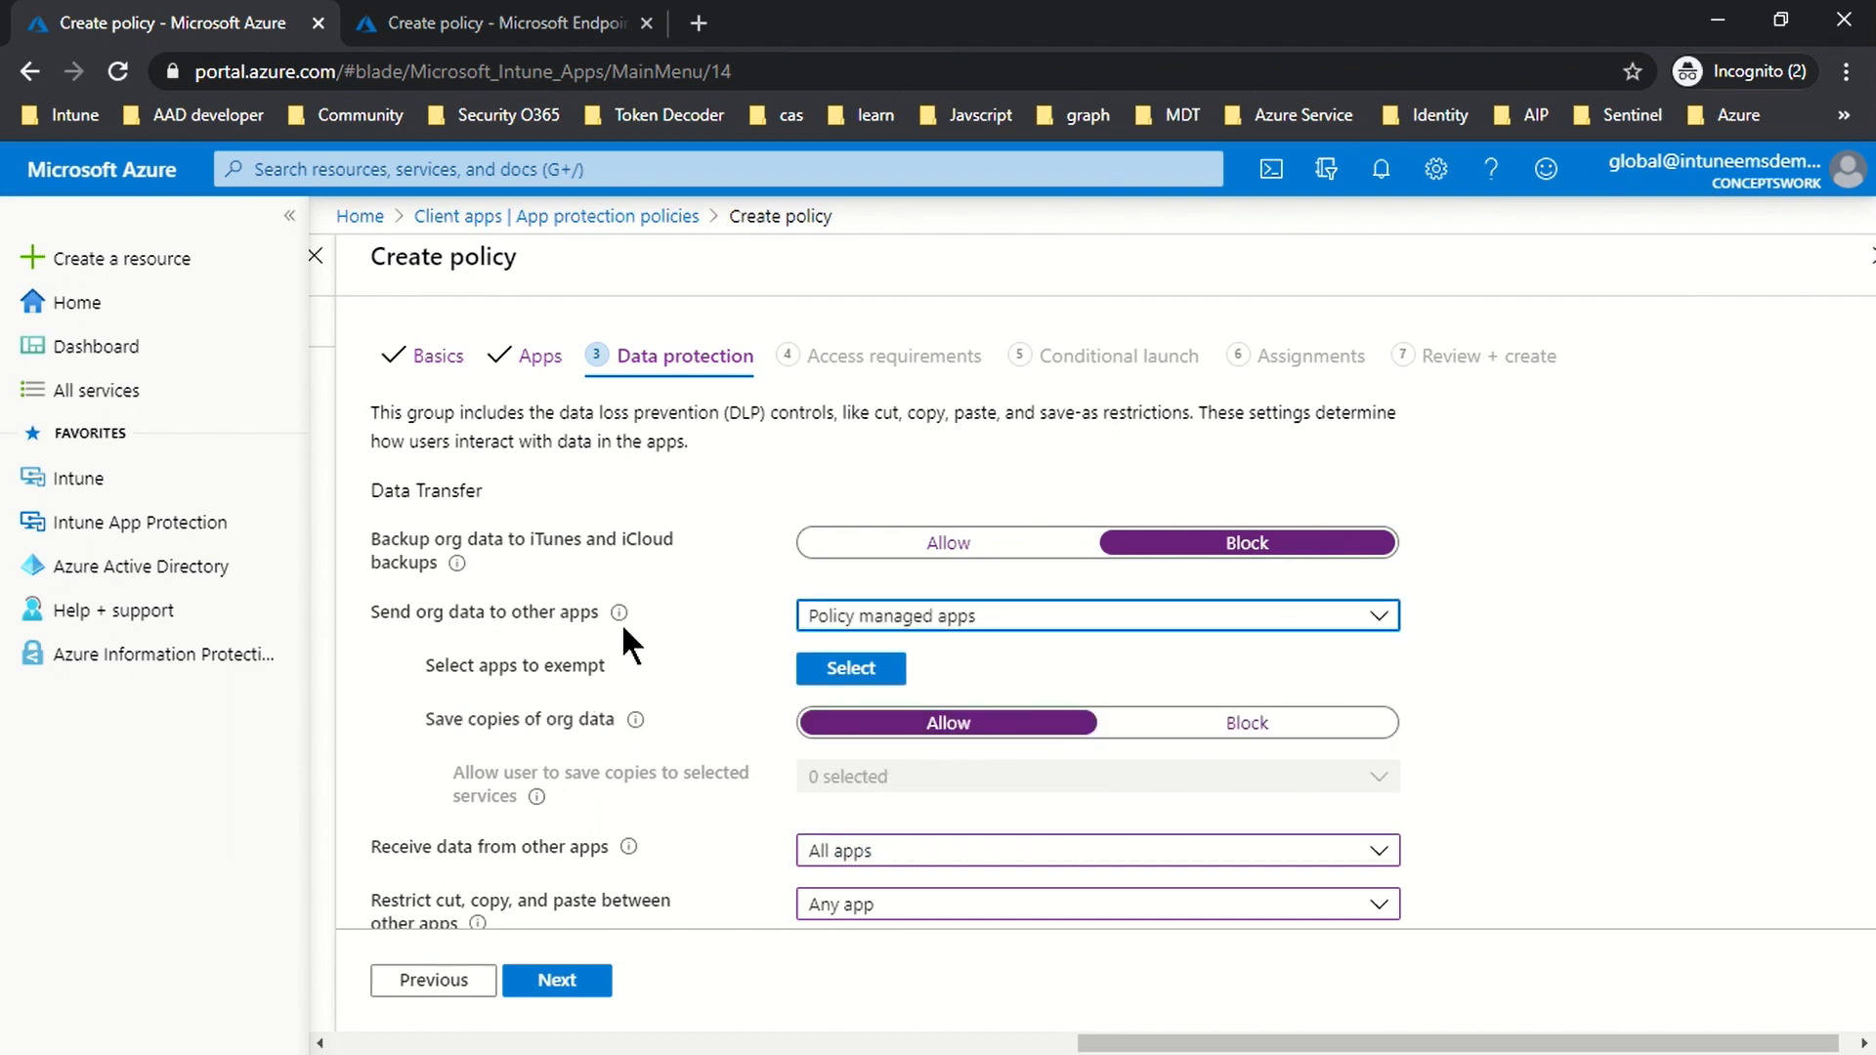
click(821, 621)
click(866, 725)
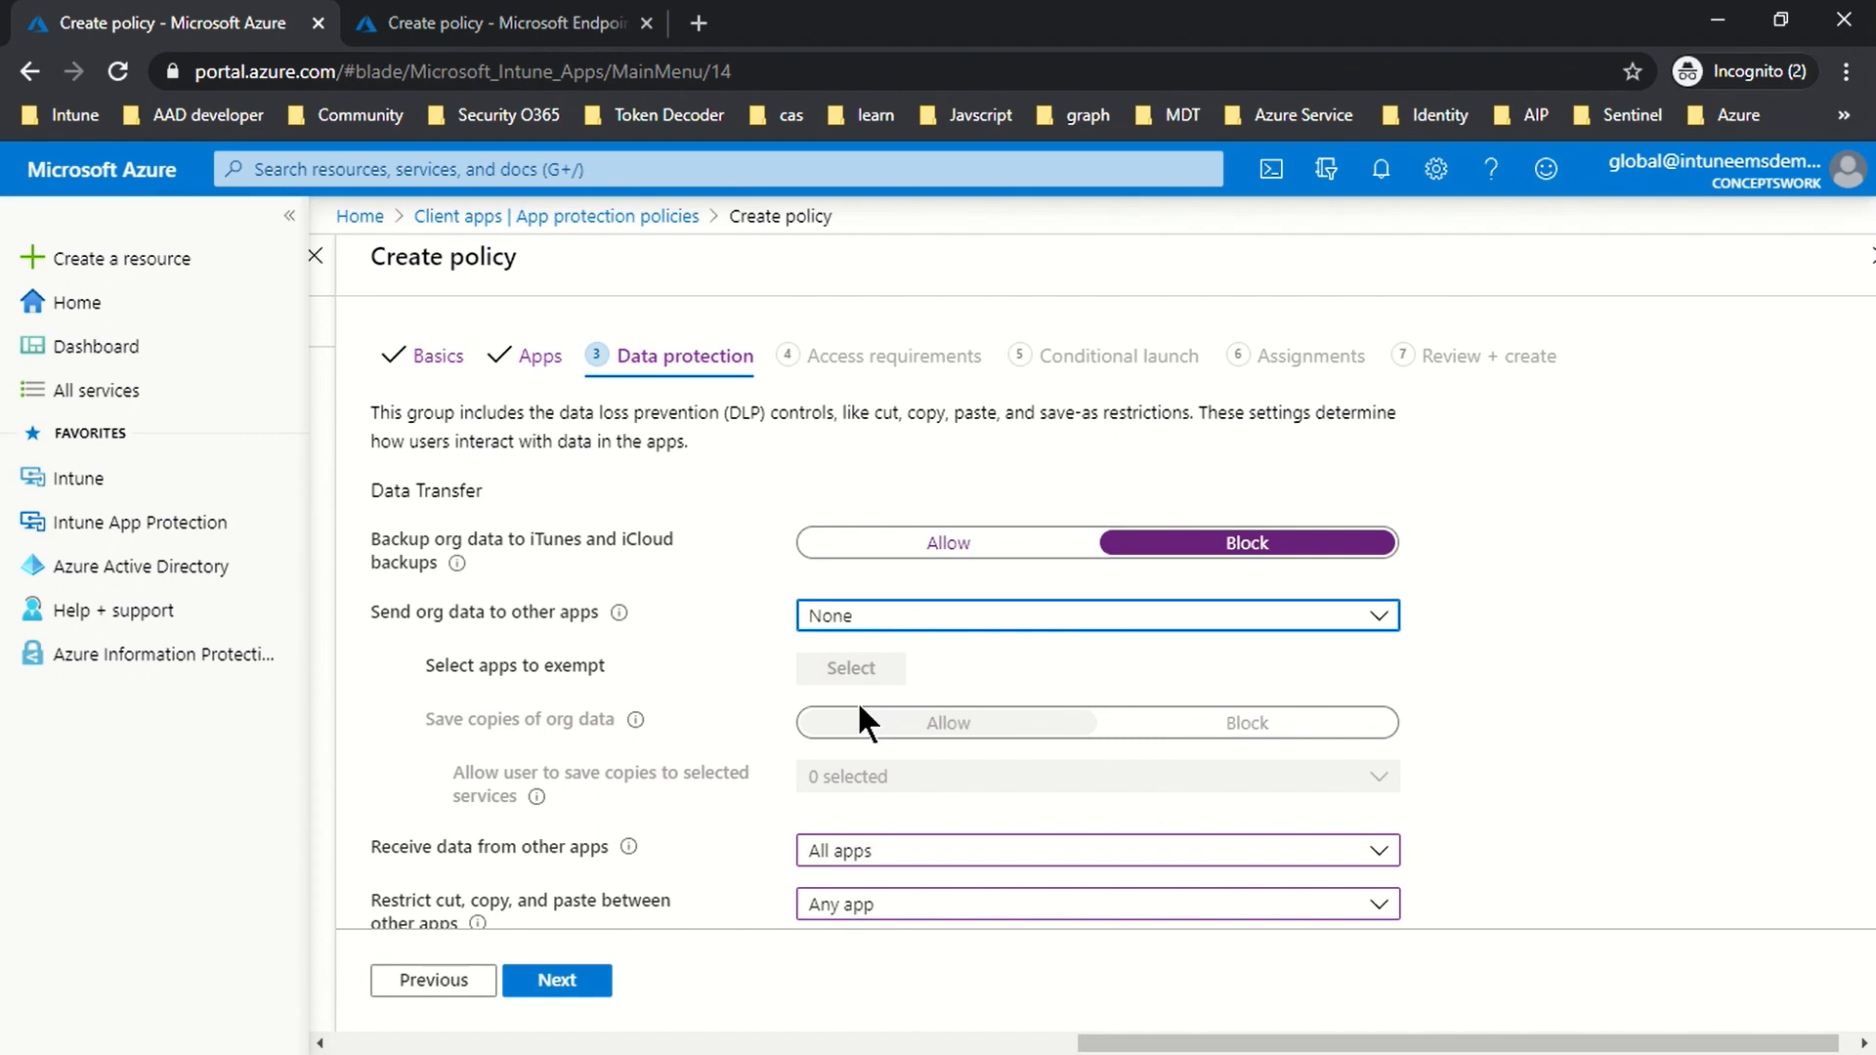
click(820, 635)
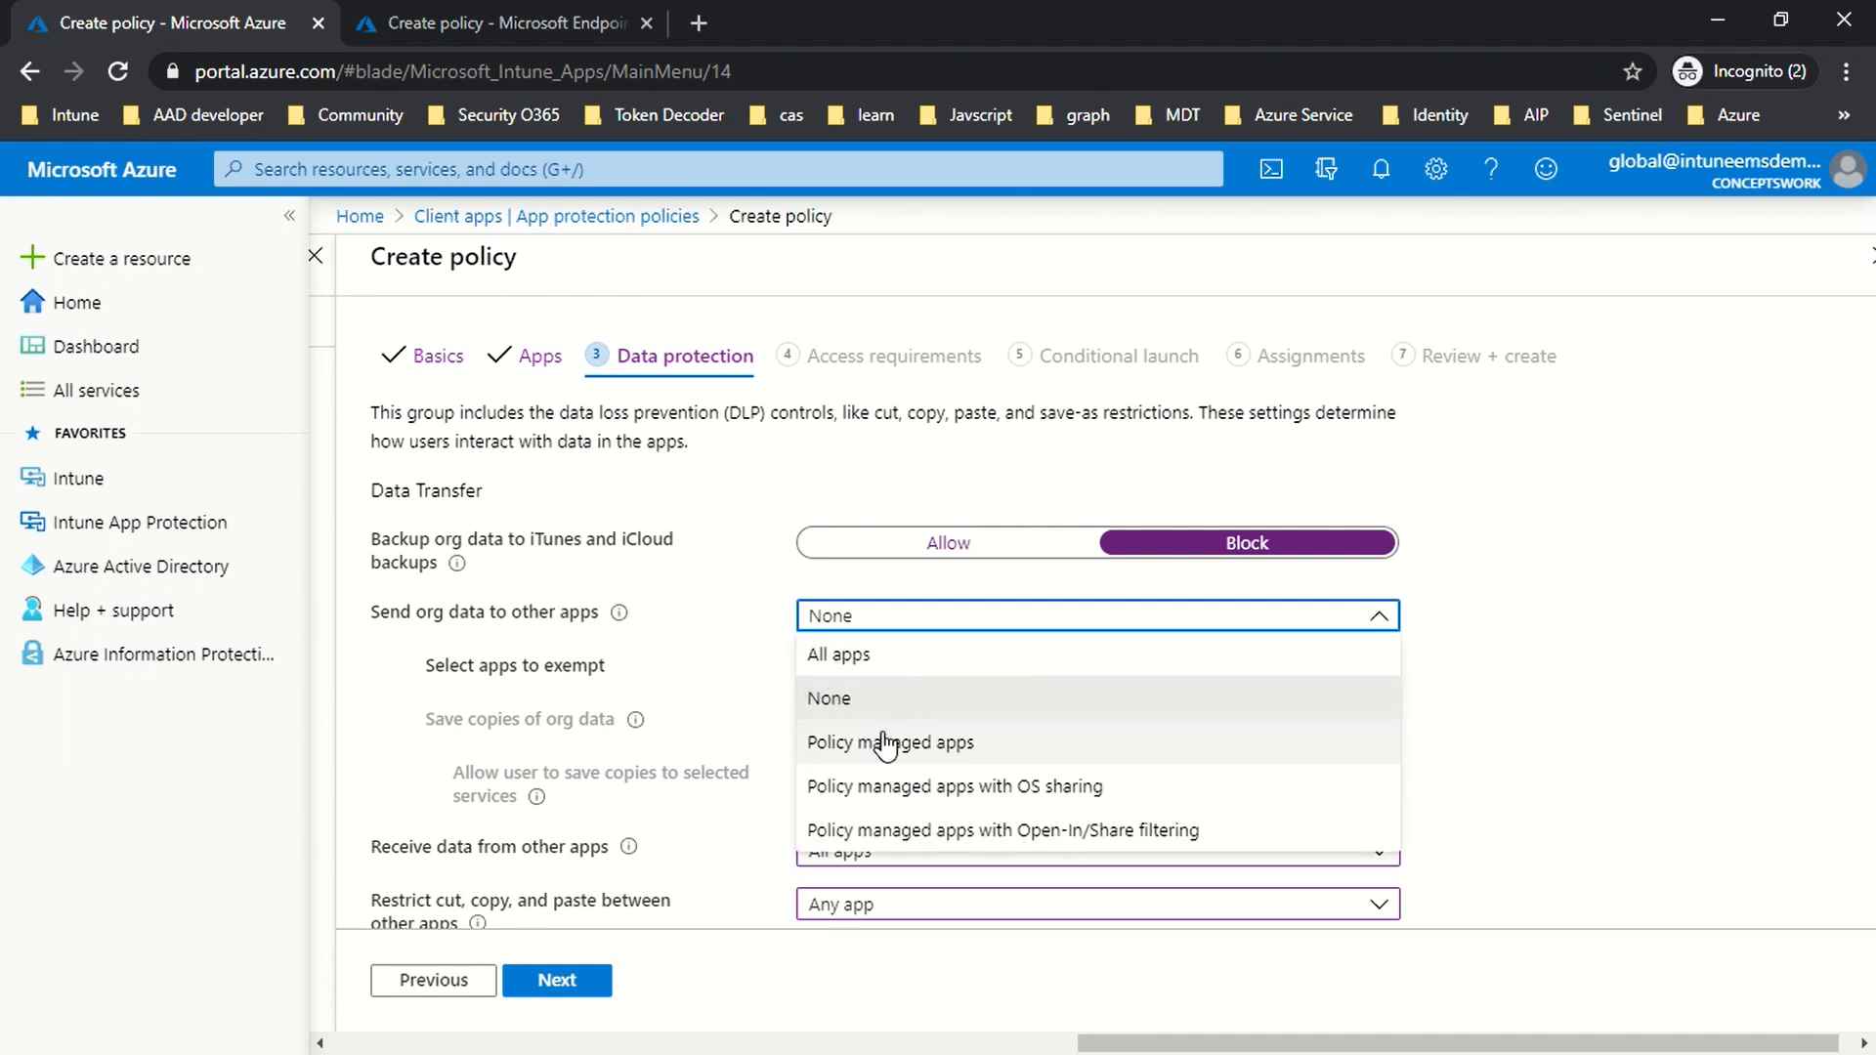
click(885, 745)
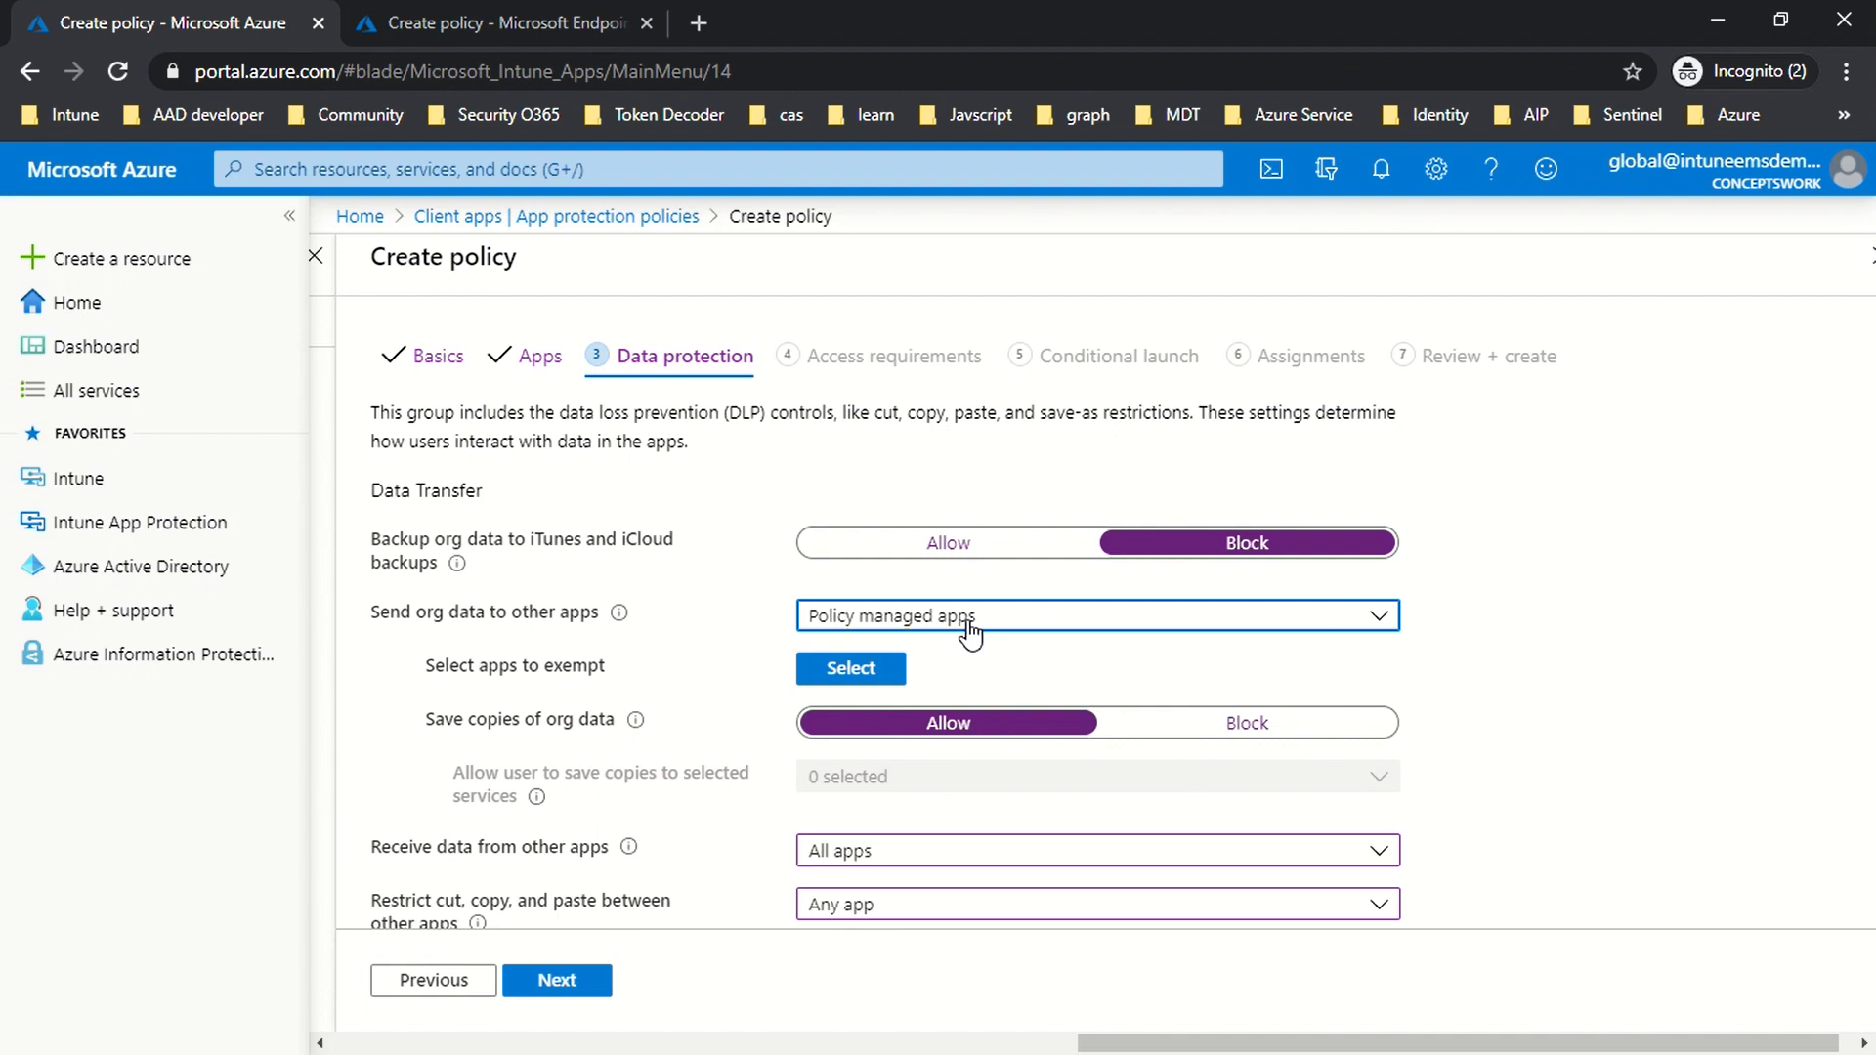
click(850, 674)
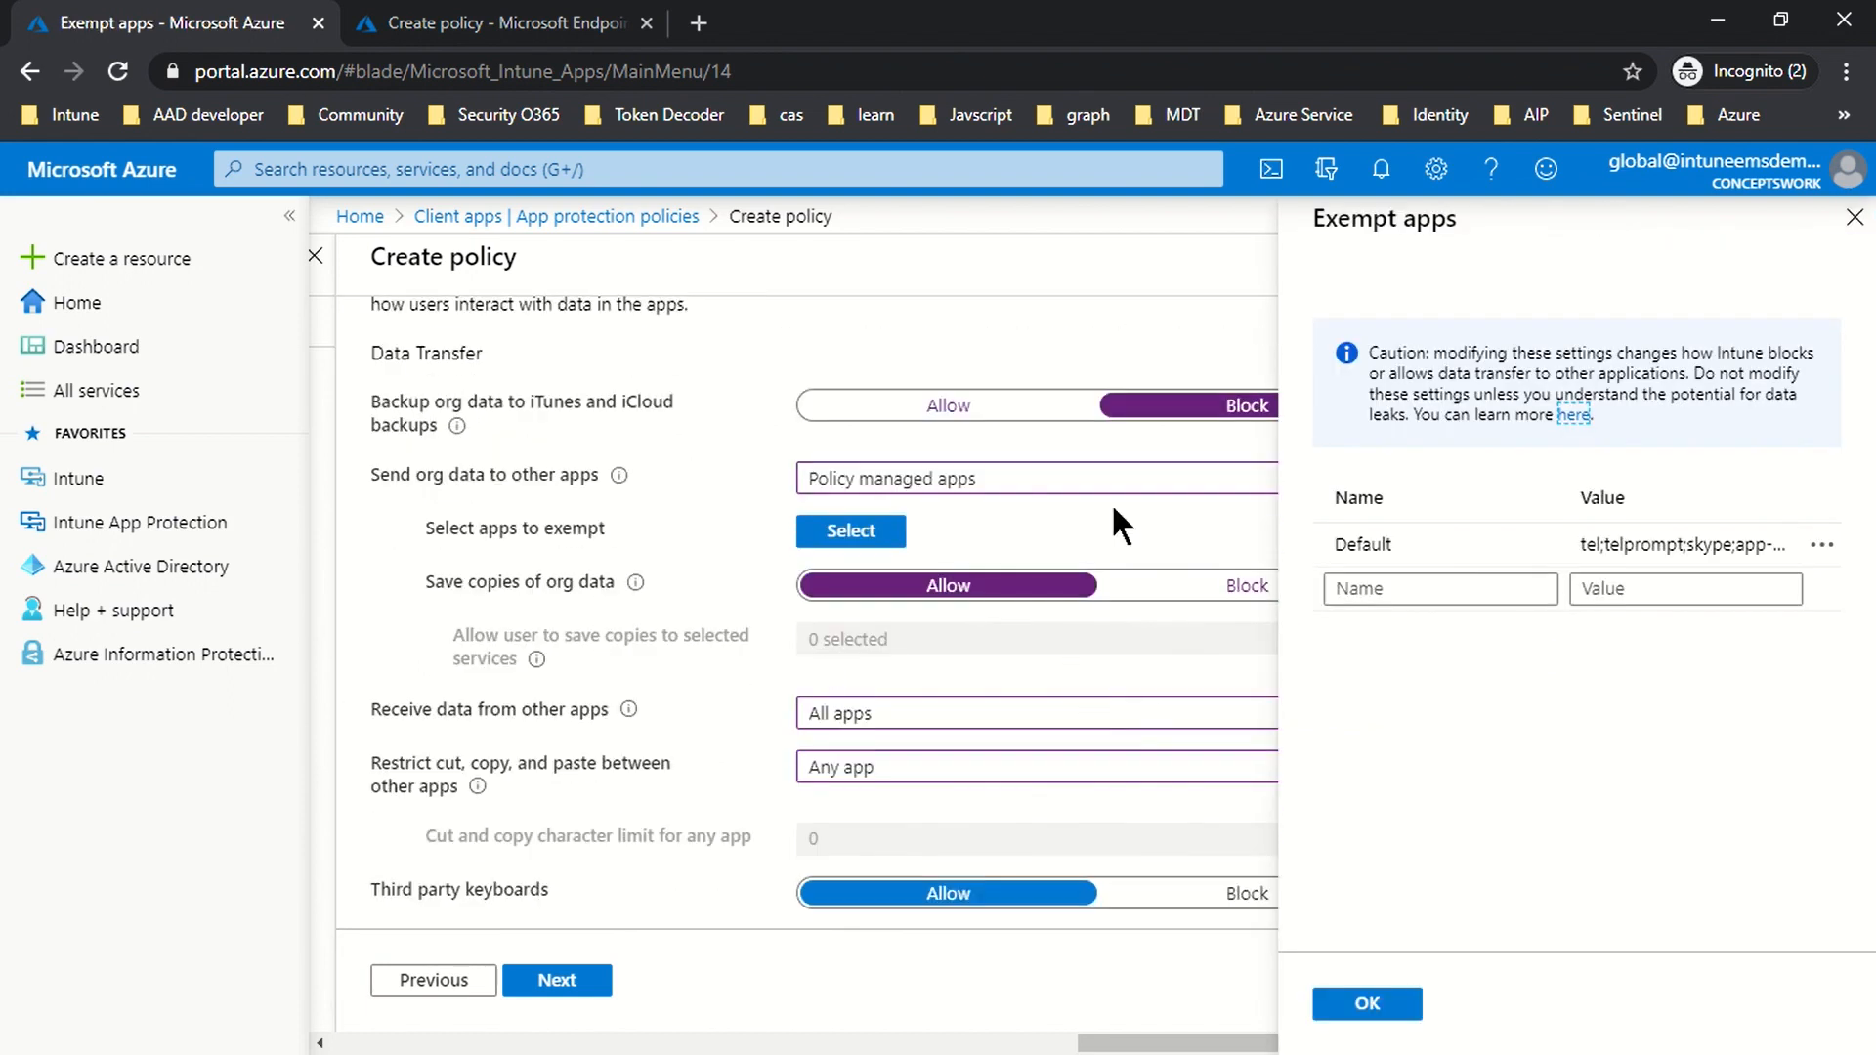
click(1855, 220)
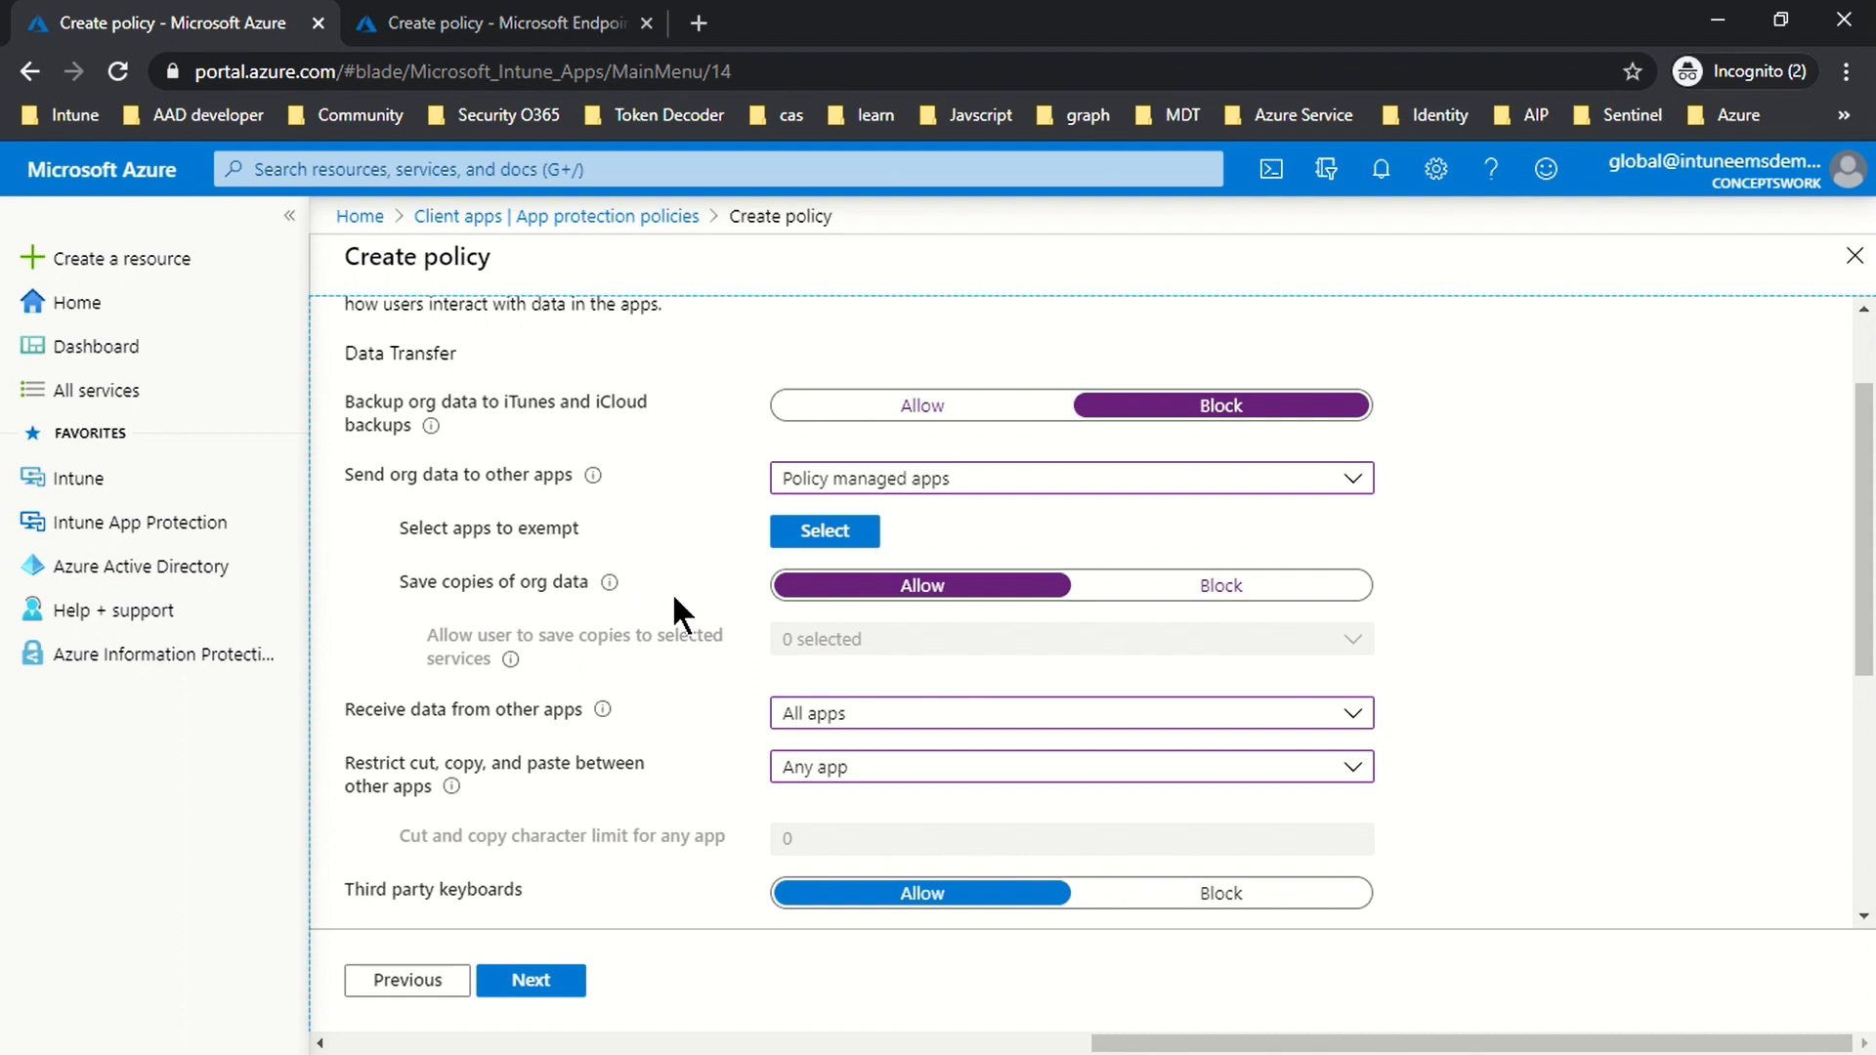
Step: Block saving copies of org data, allowing OneDrive for Business as the only save location
click(1162, 586)
click(950, 645)
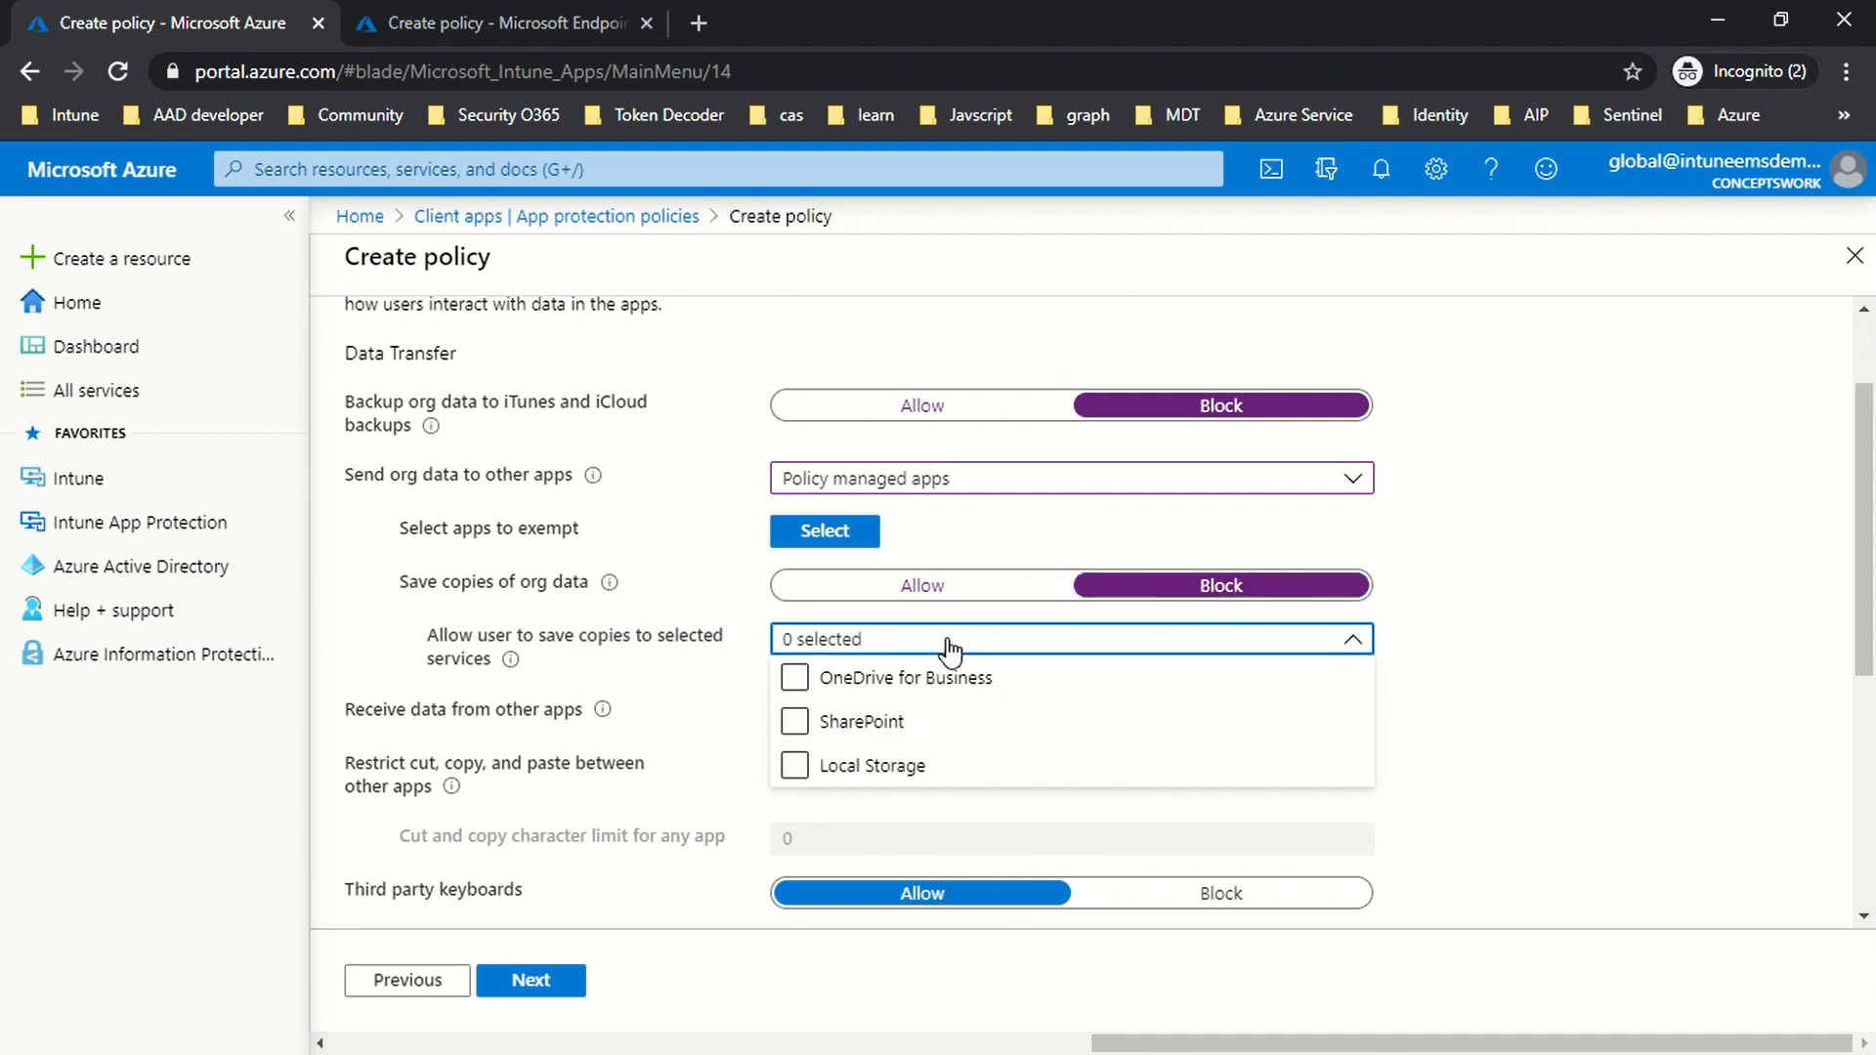
click(909, 684)
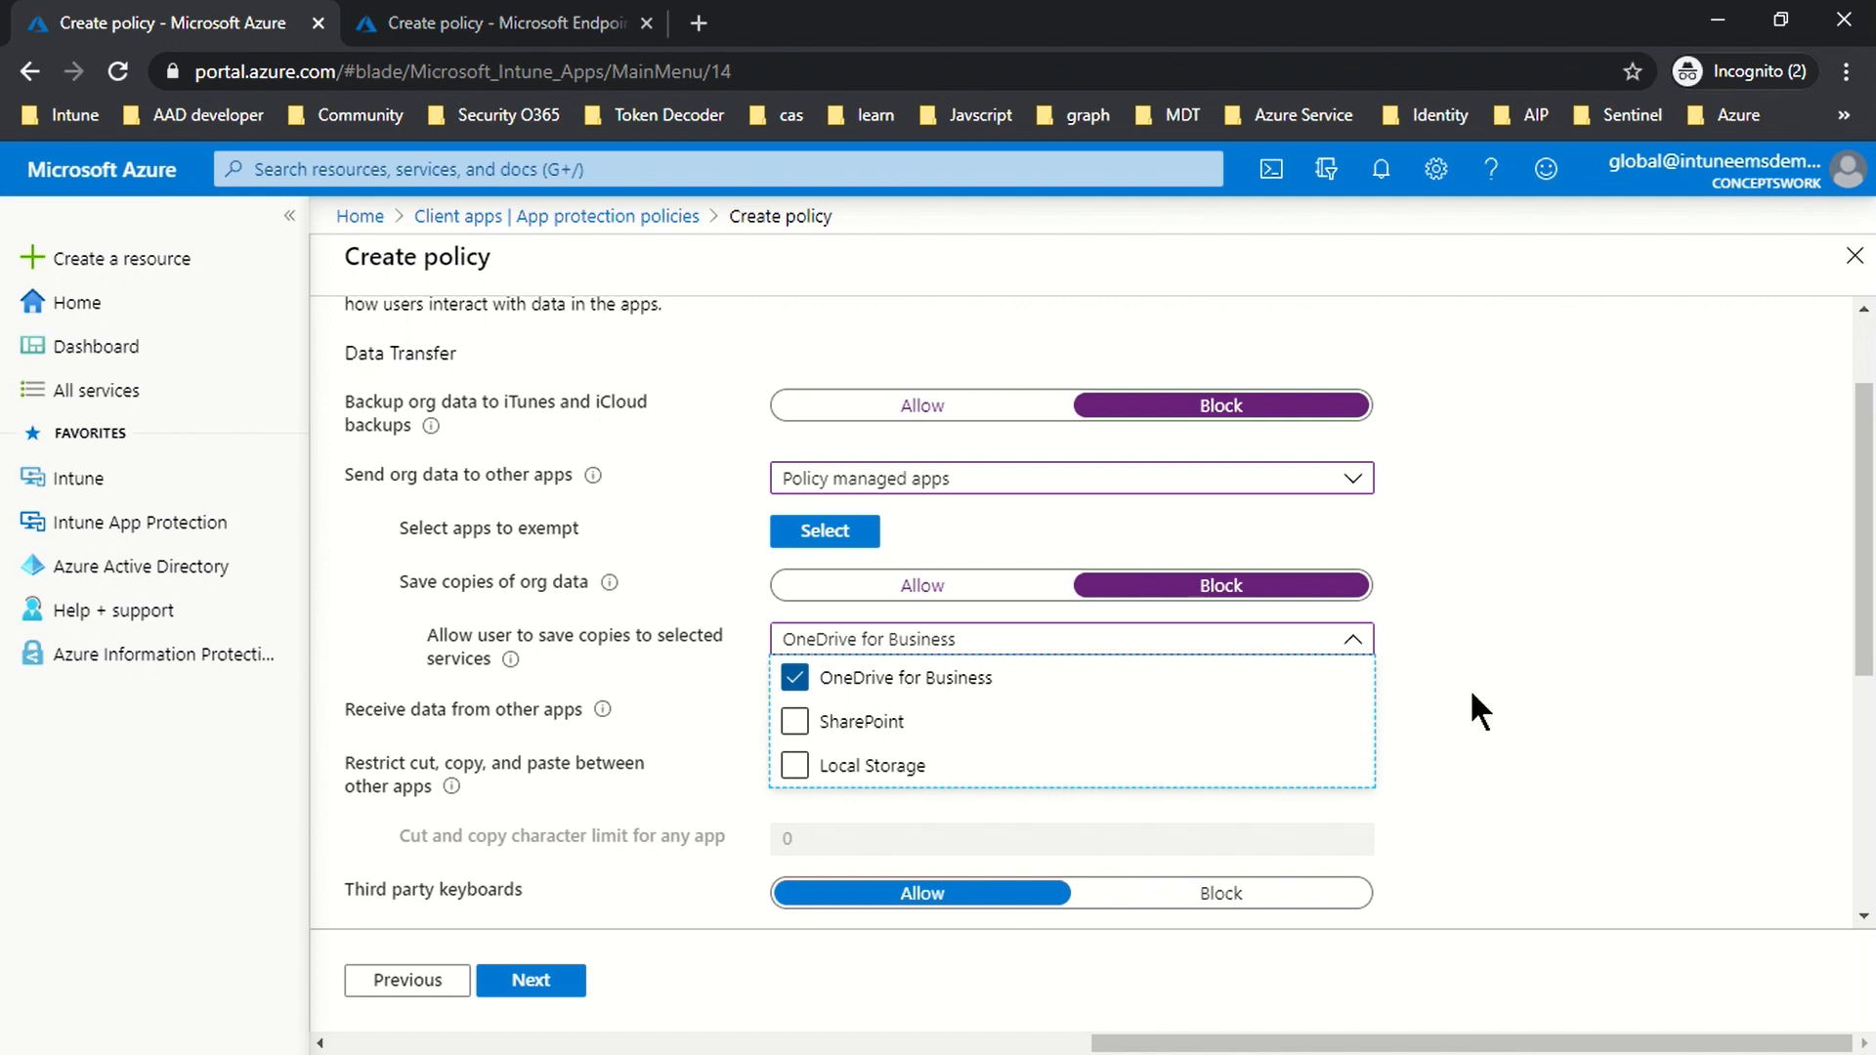
click(1584, 700)
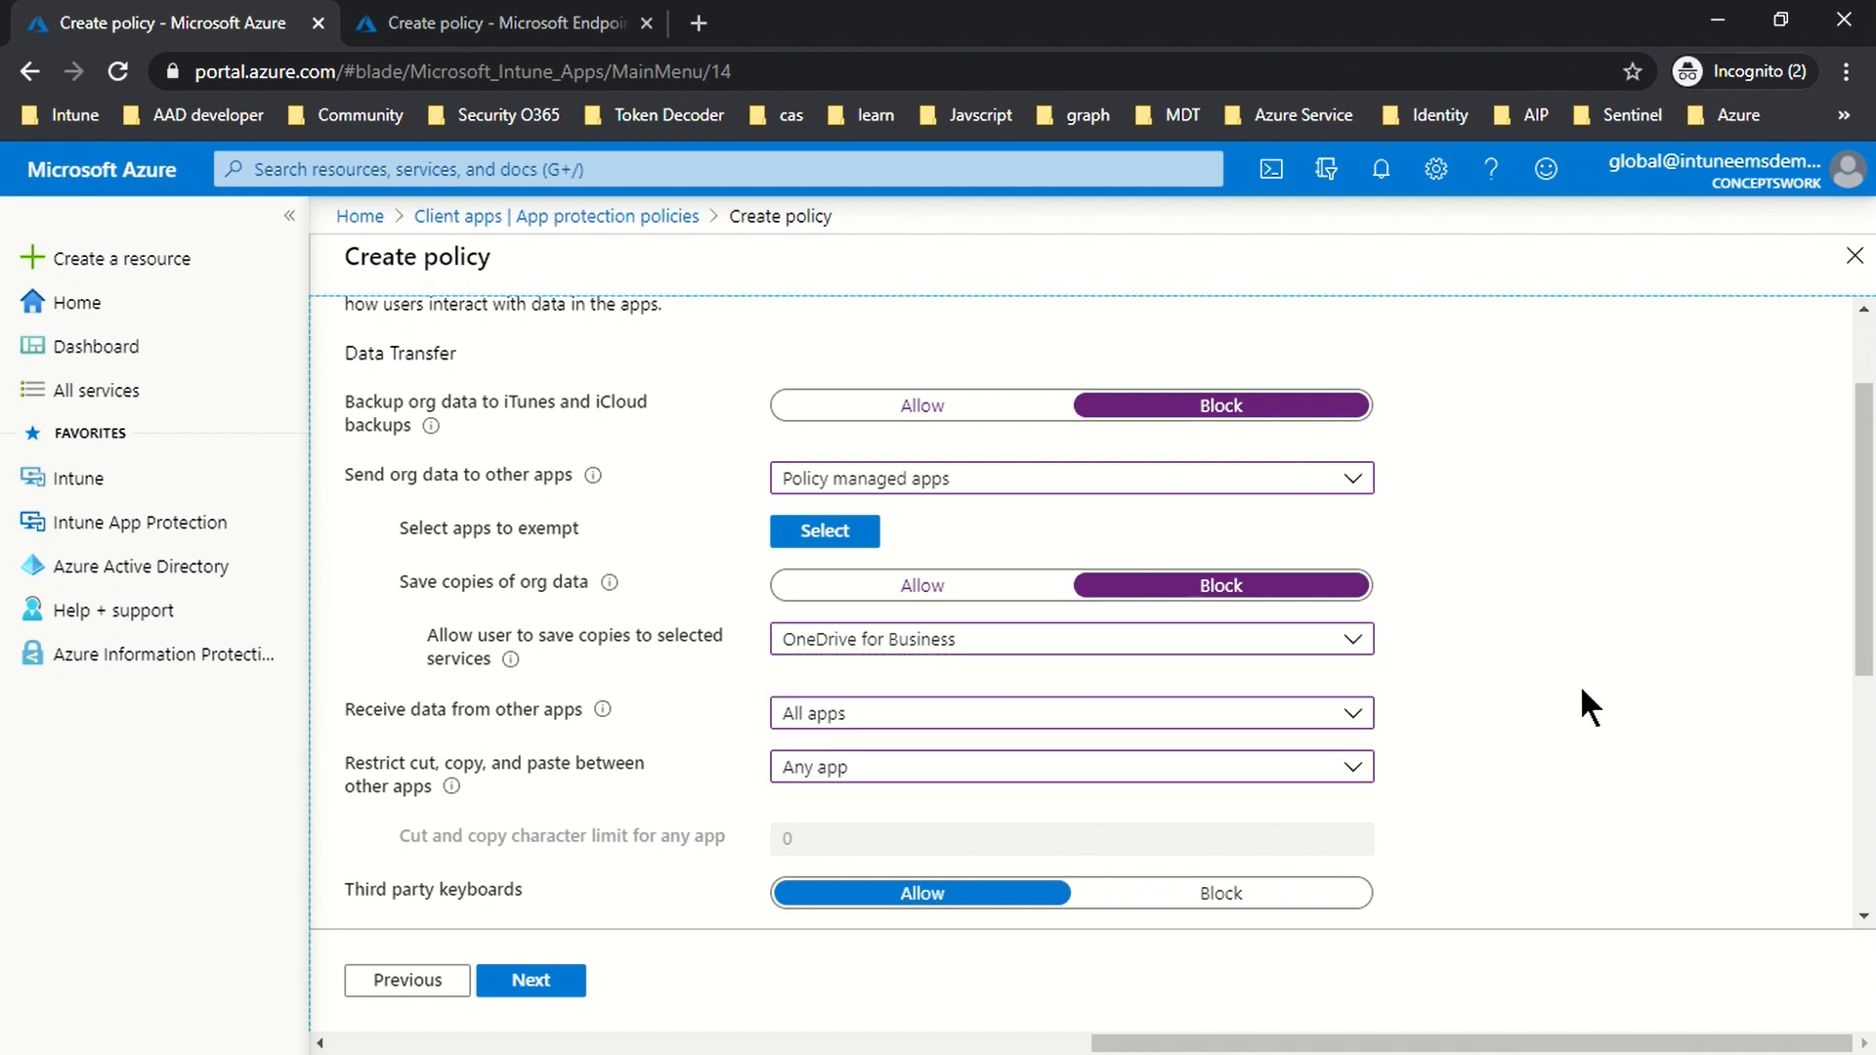
scroll(1582, 691, down, 1)
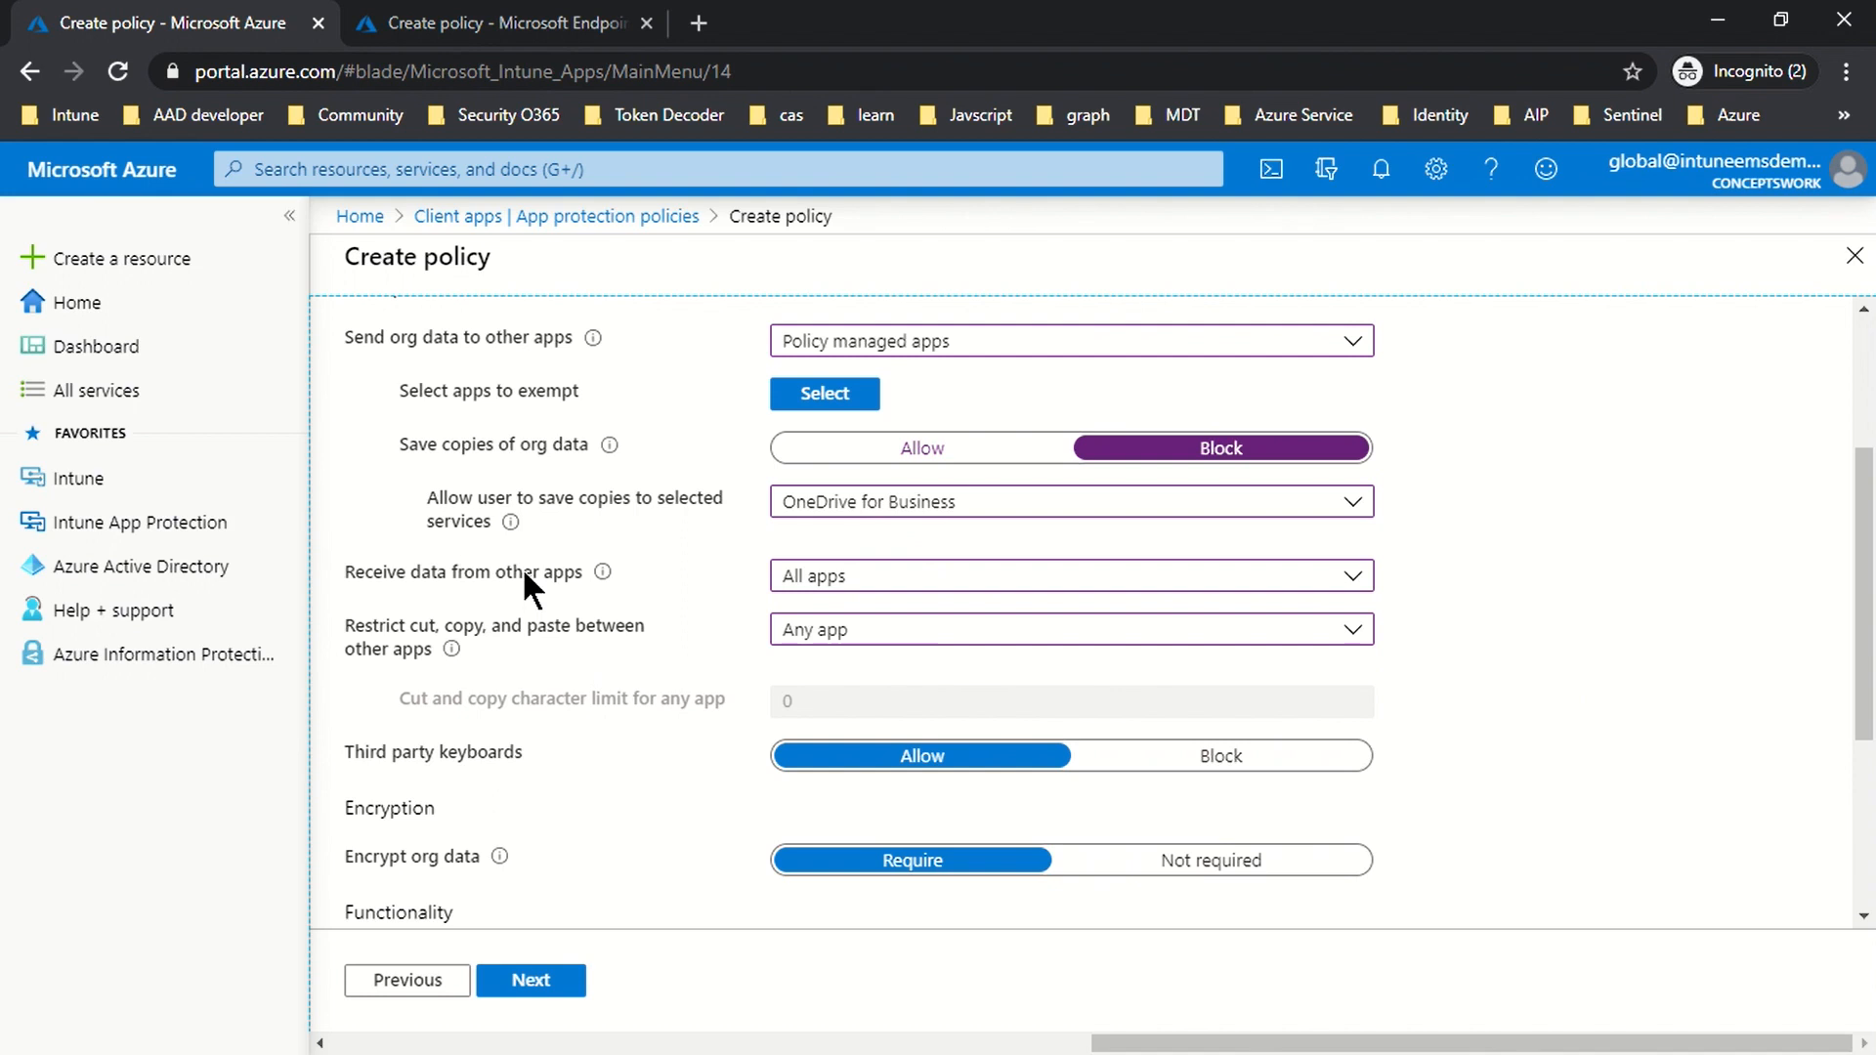
Step: Set 'Receive data from other apps' to Policy managed apps and block cut, copy and paste between other apps
click(850, 586)
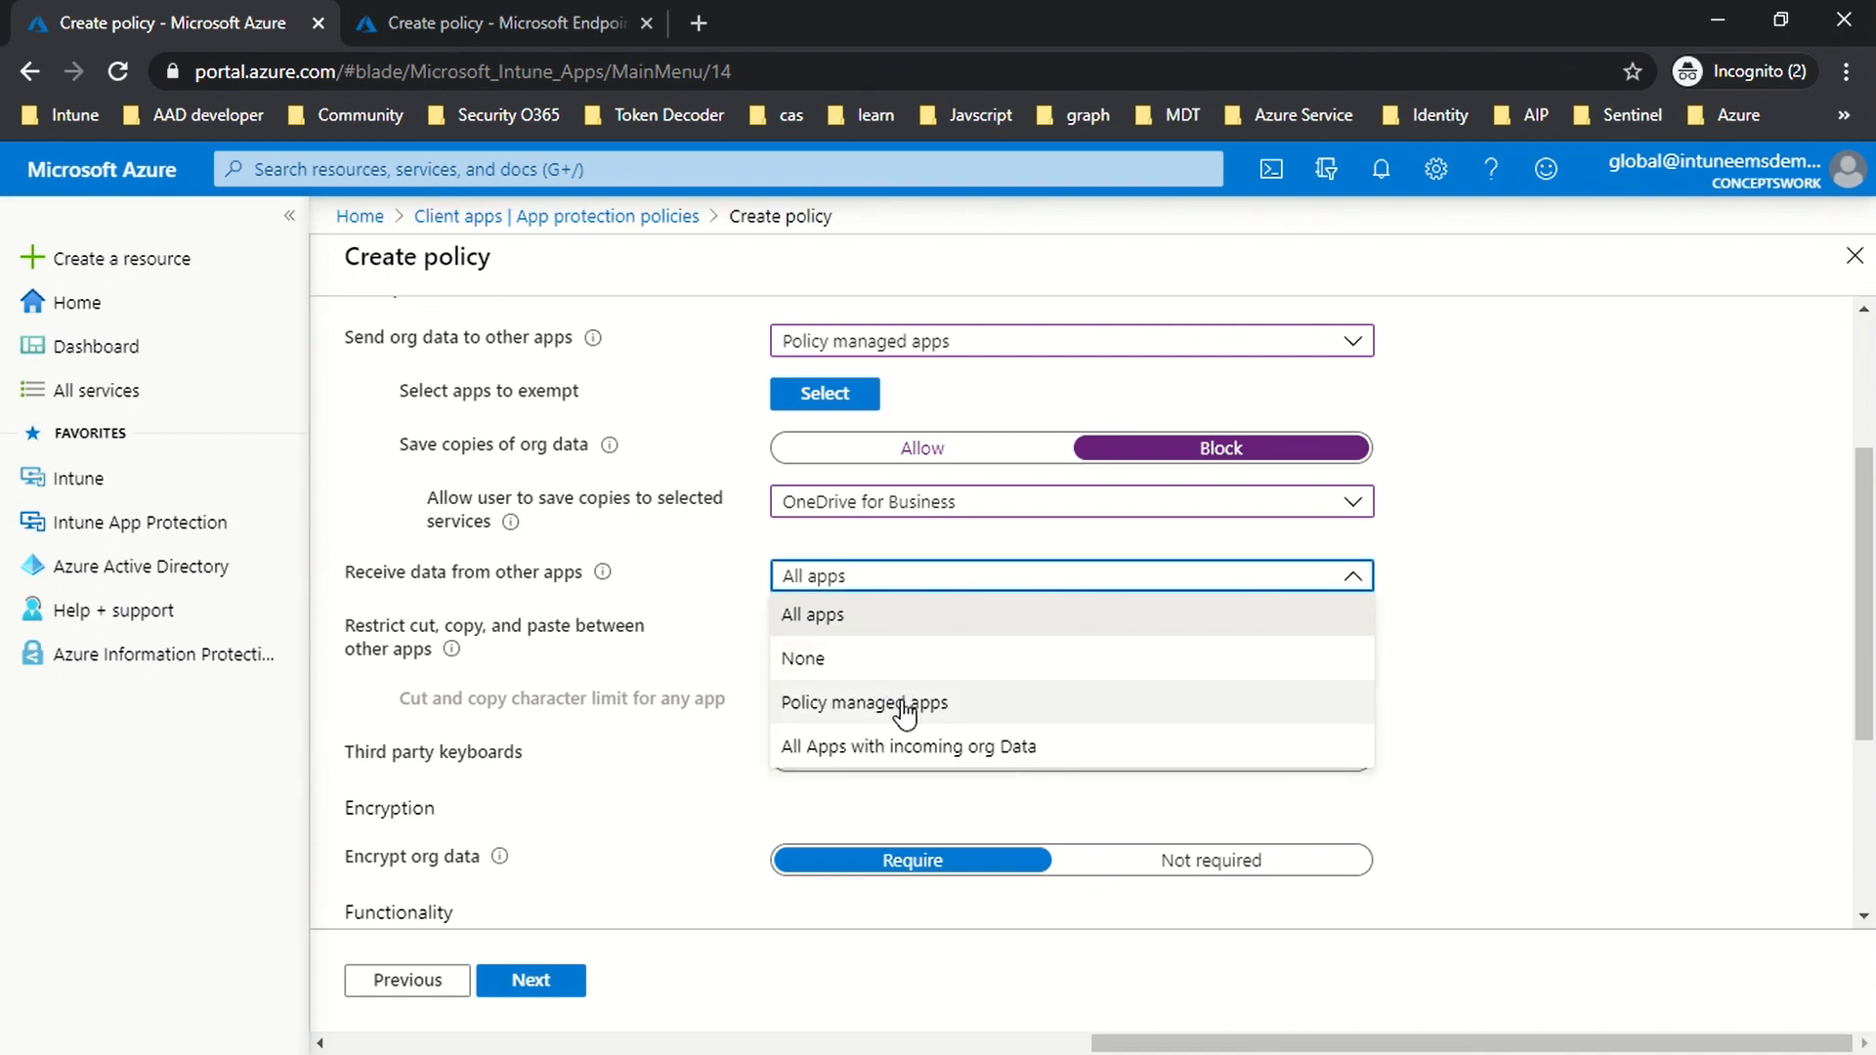
click(903, 700)
click(840, 587)
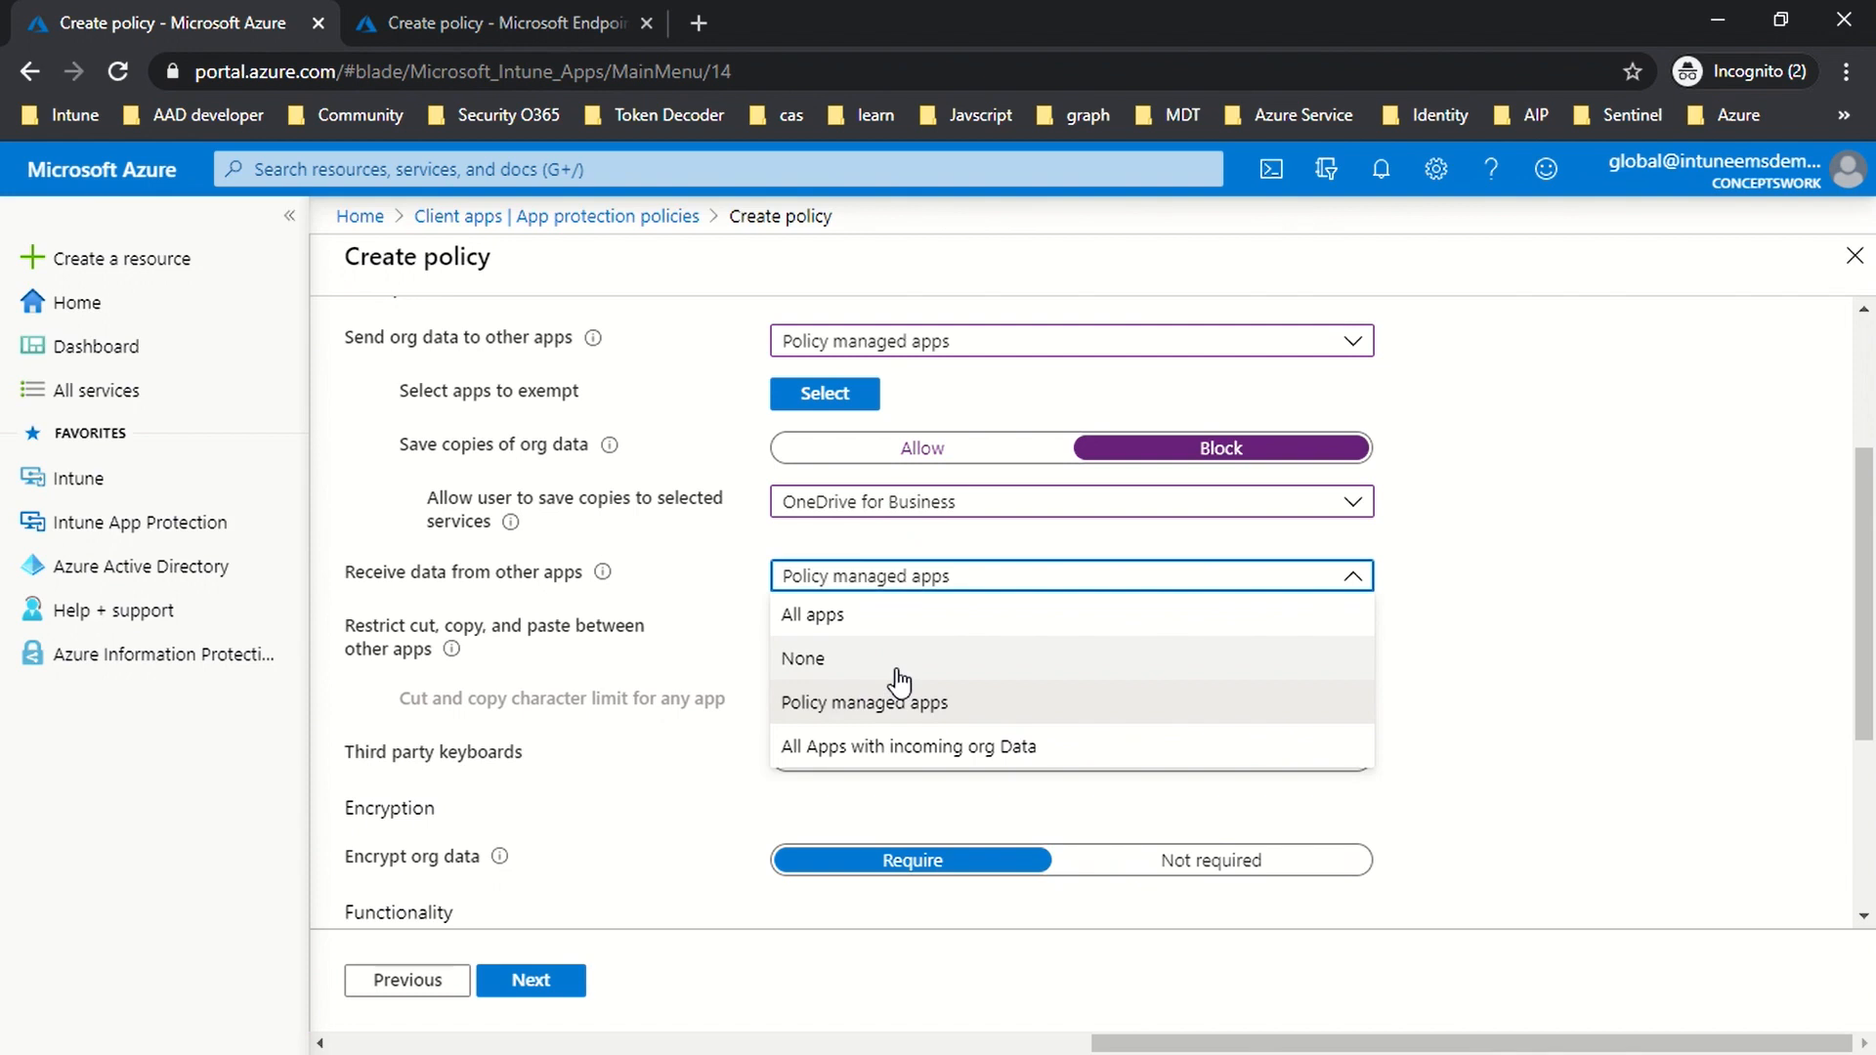
click(896, 668)
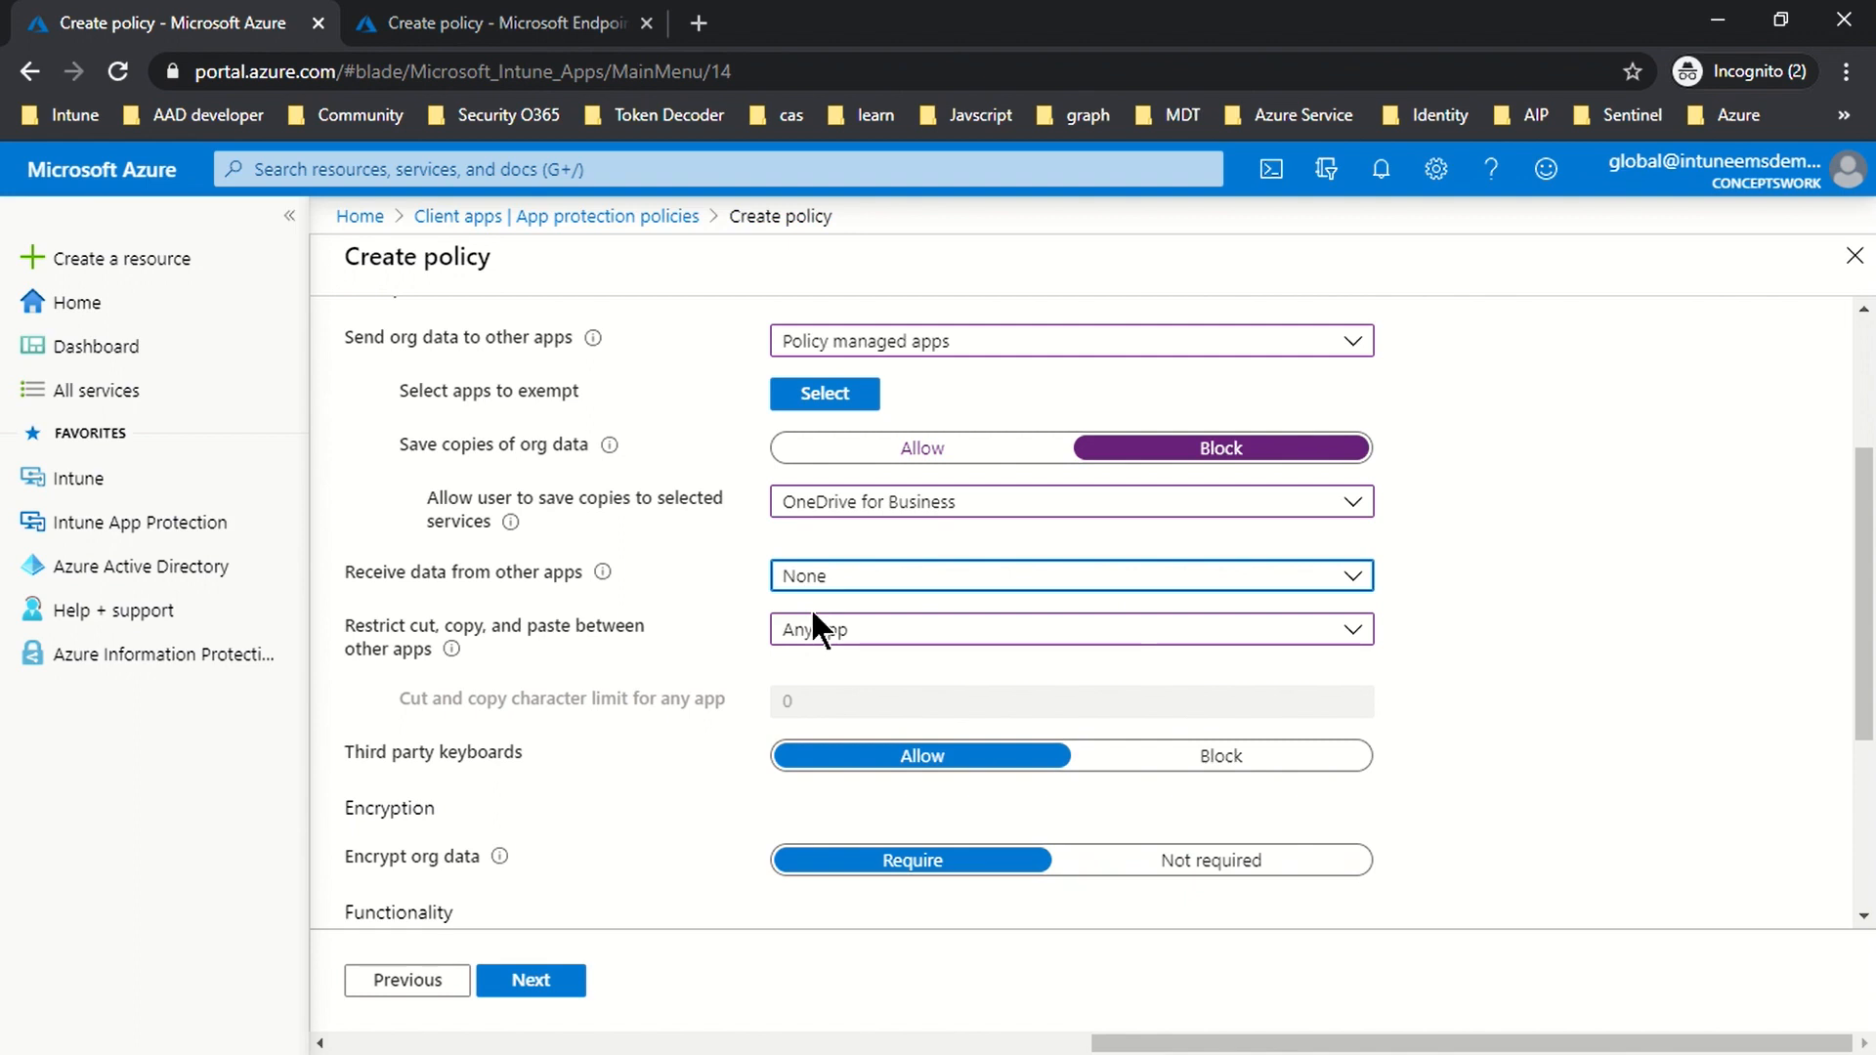
scroll(1417, 649, up, 1)
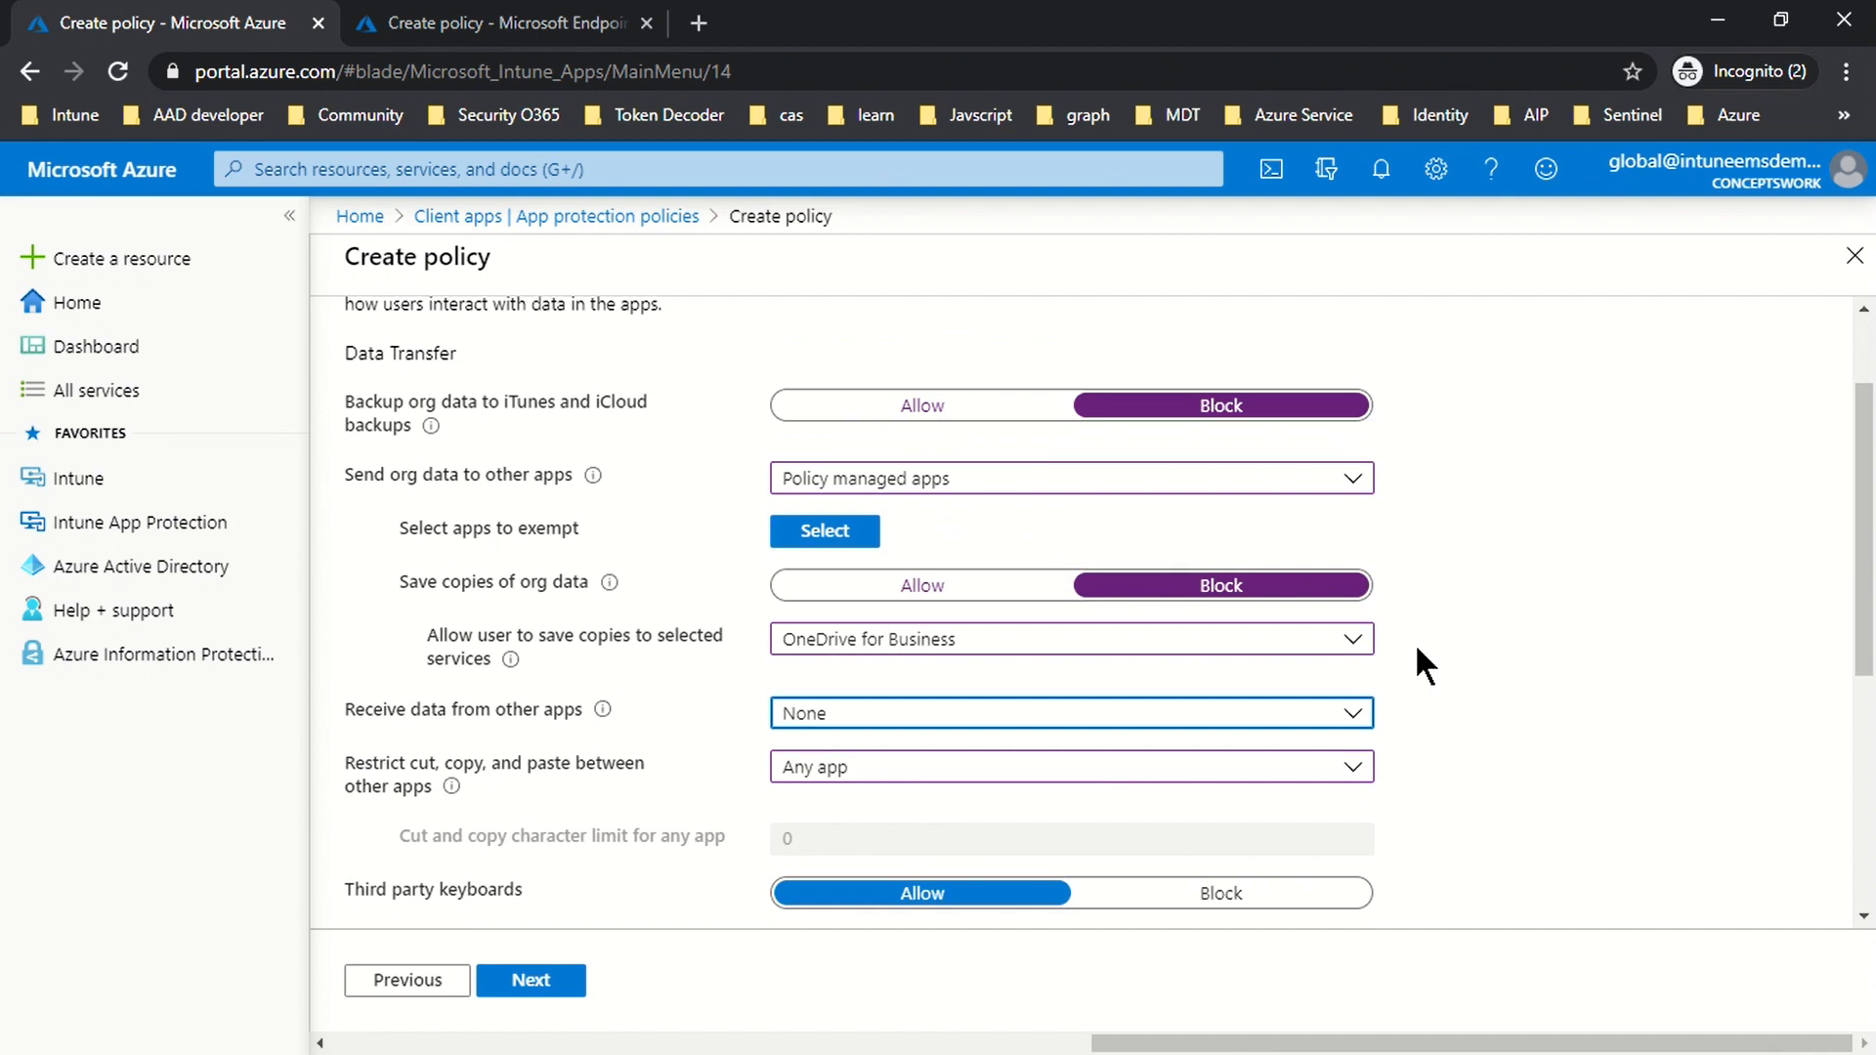
scroll(1661, 659, down, 1)
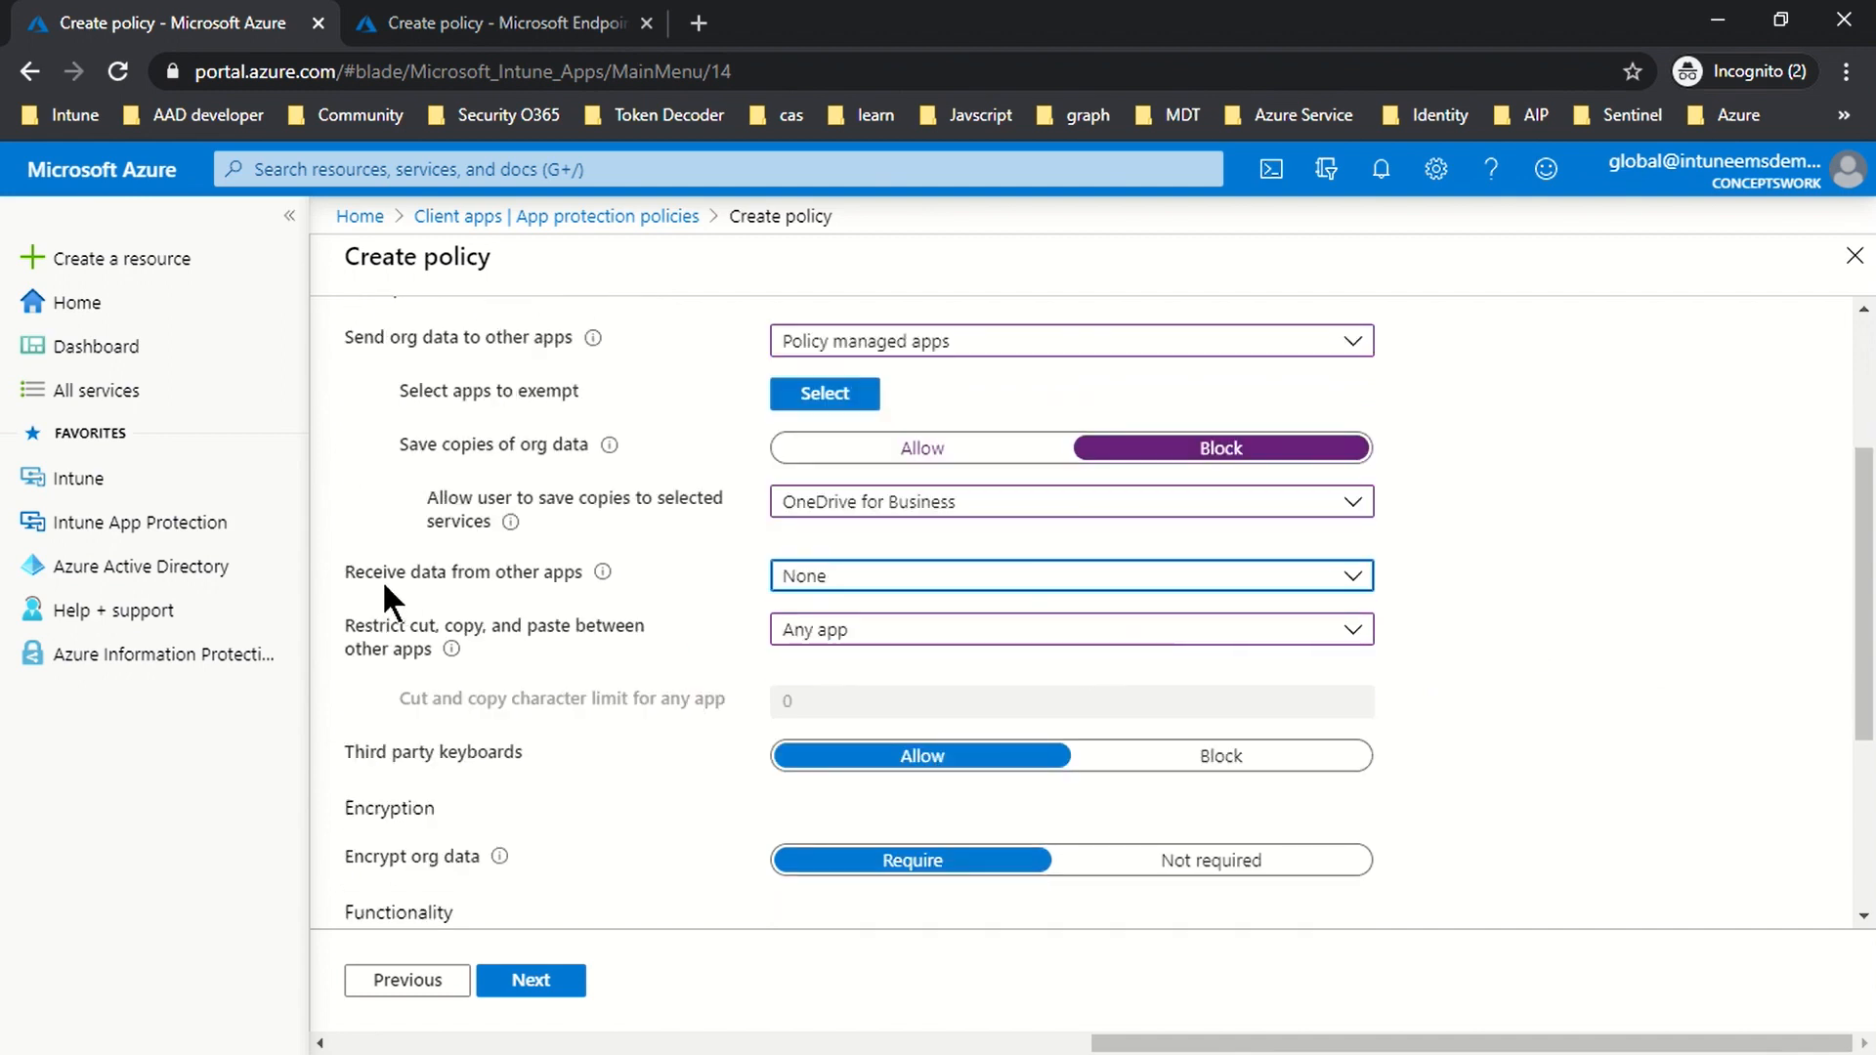
click(833, 578)
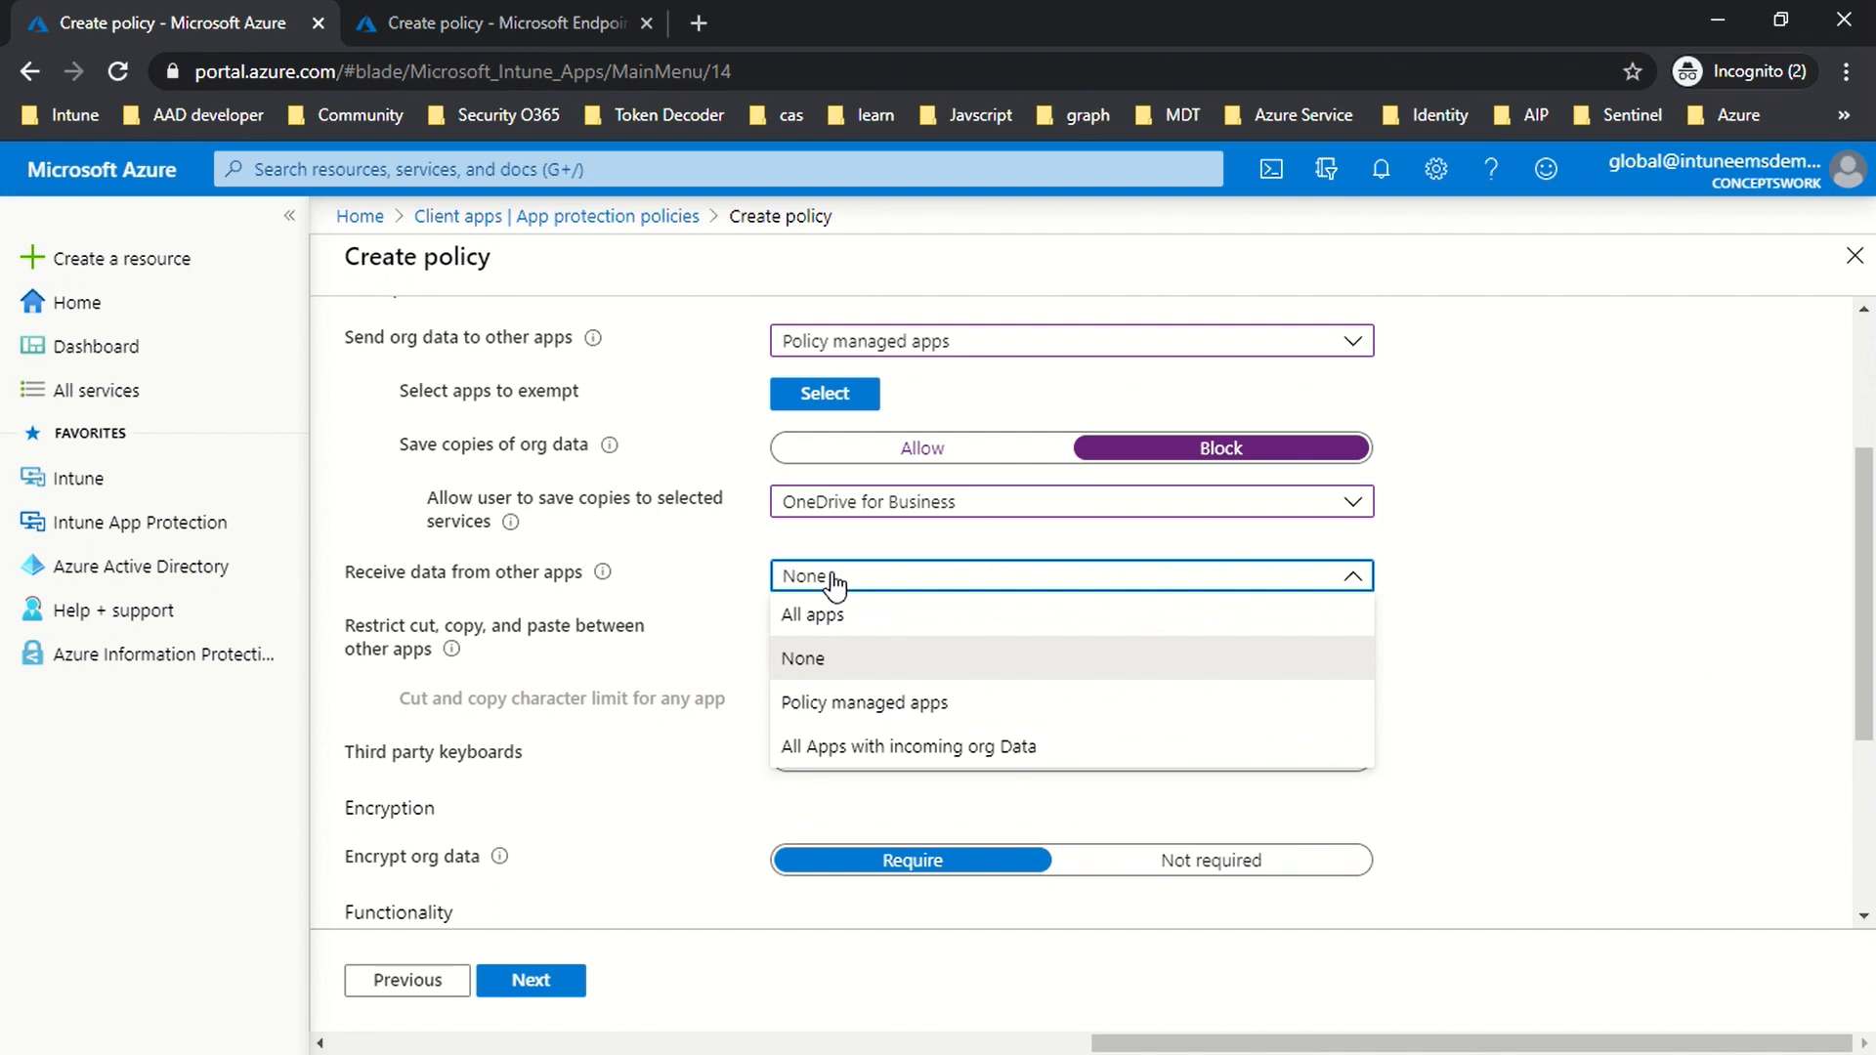
click(805, 705)
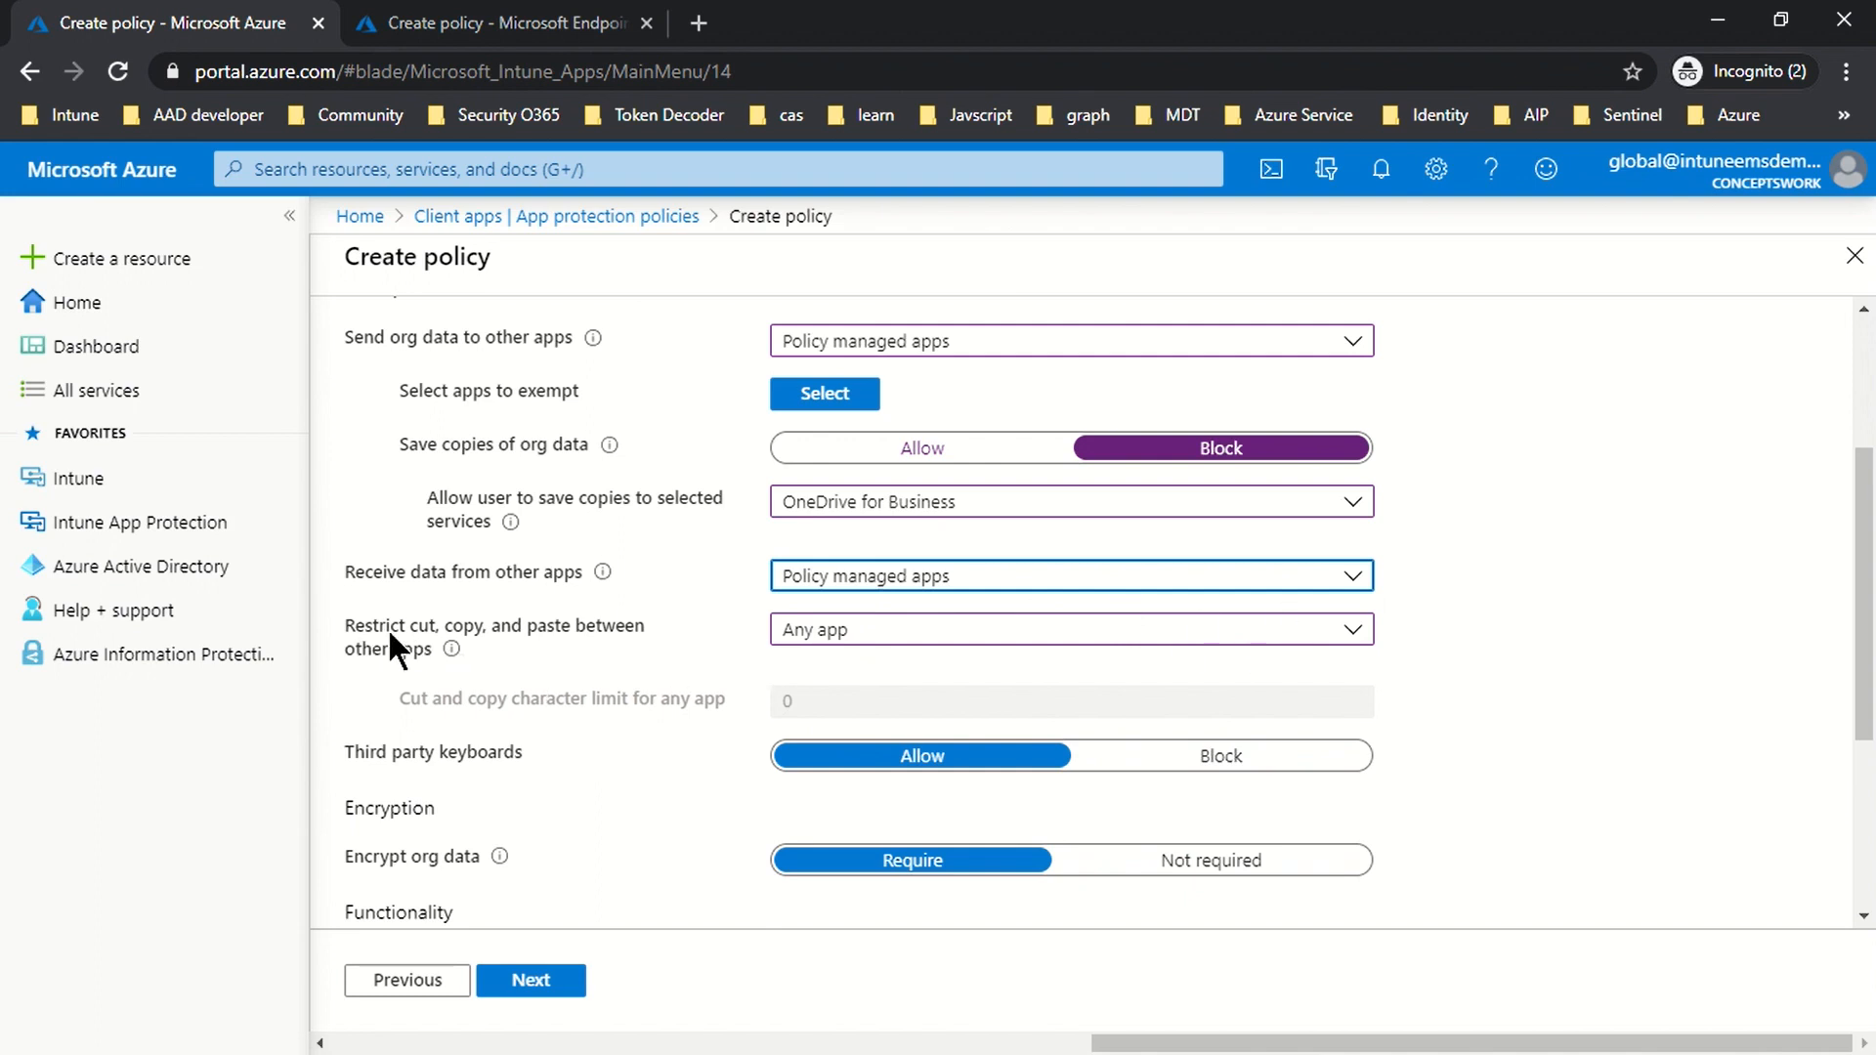
click(832, 640)
click(846, 671)
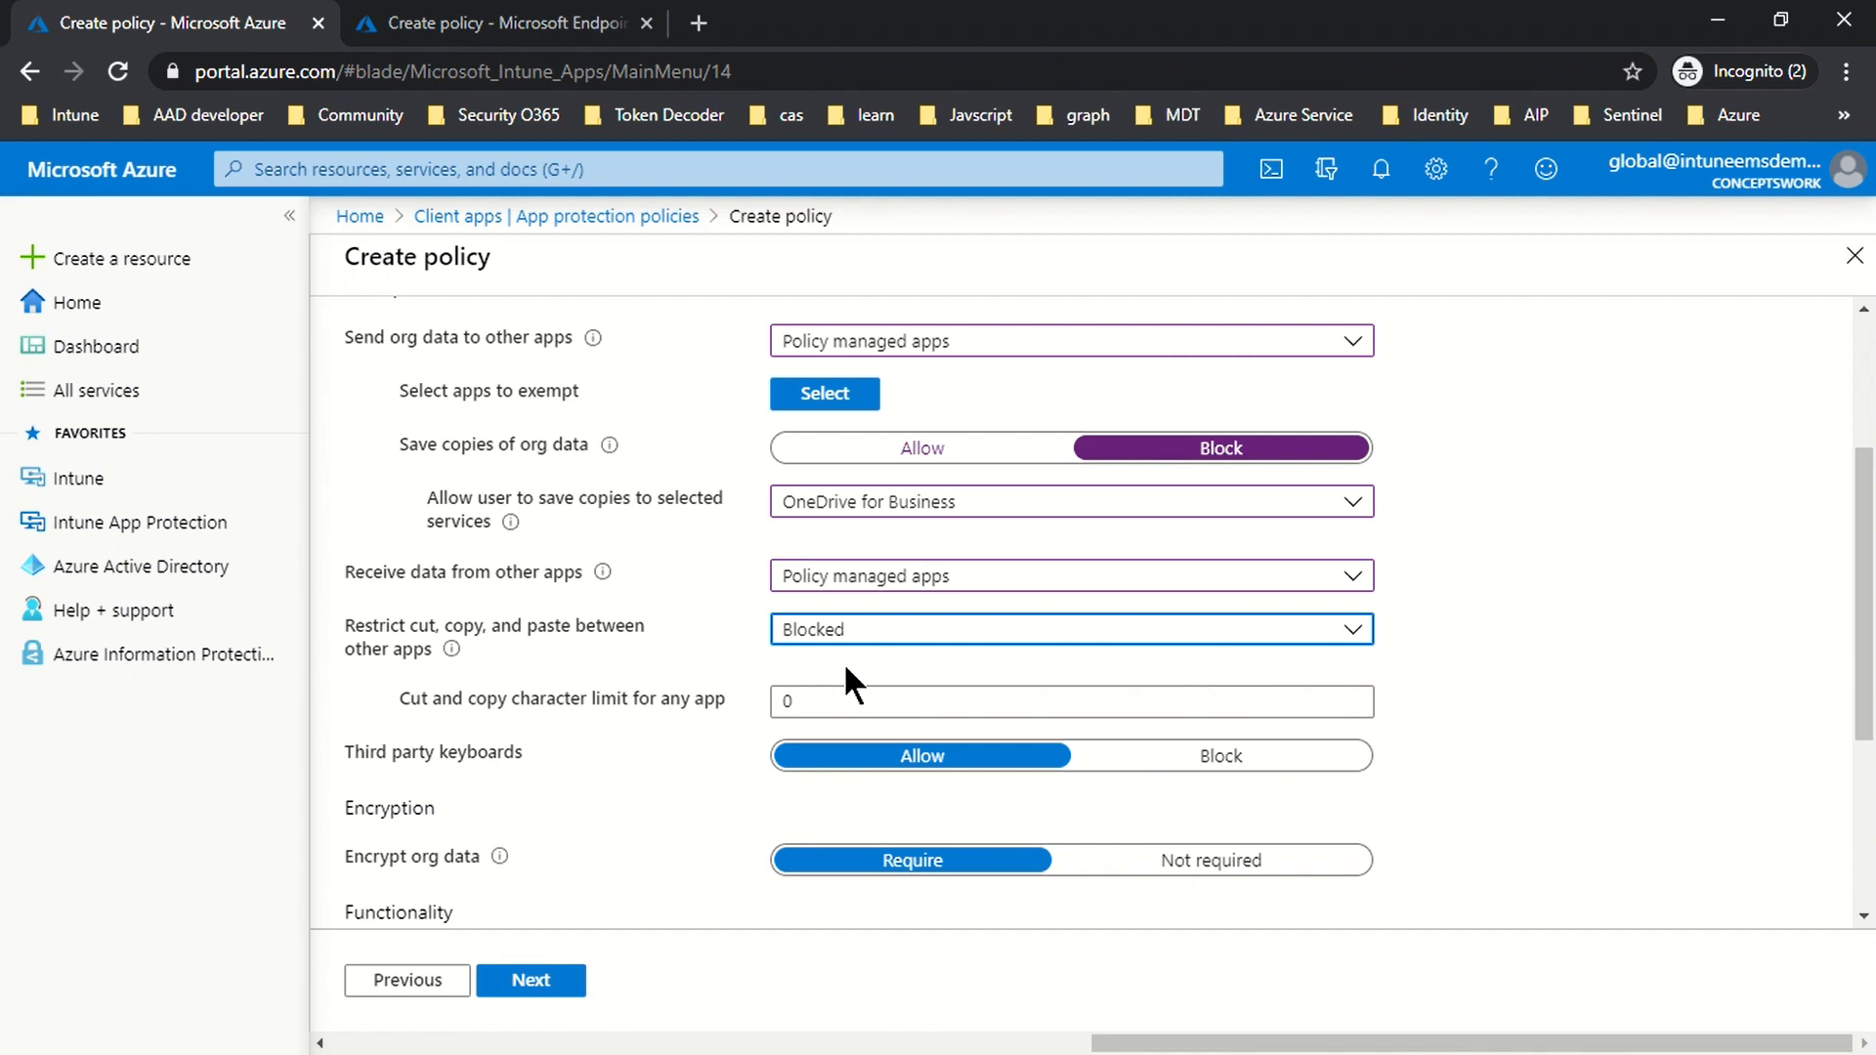
Step: Set both Third party keyboards and Printing org data to Block in Data protection
click(1593, 647)
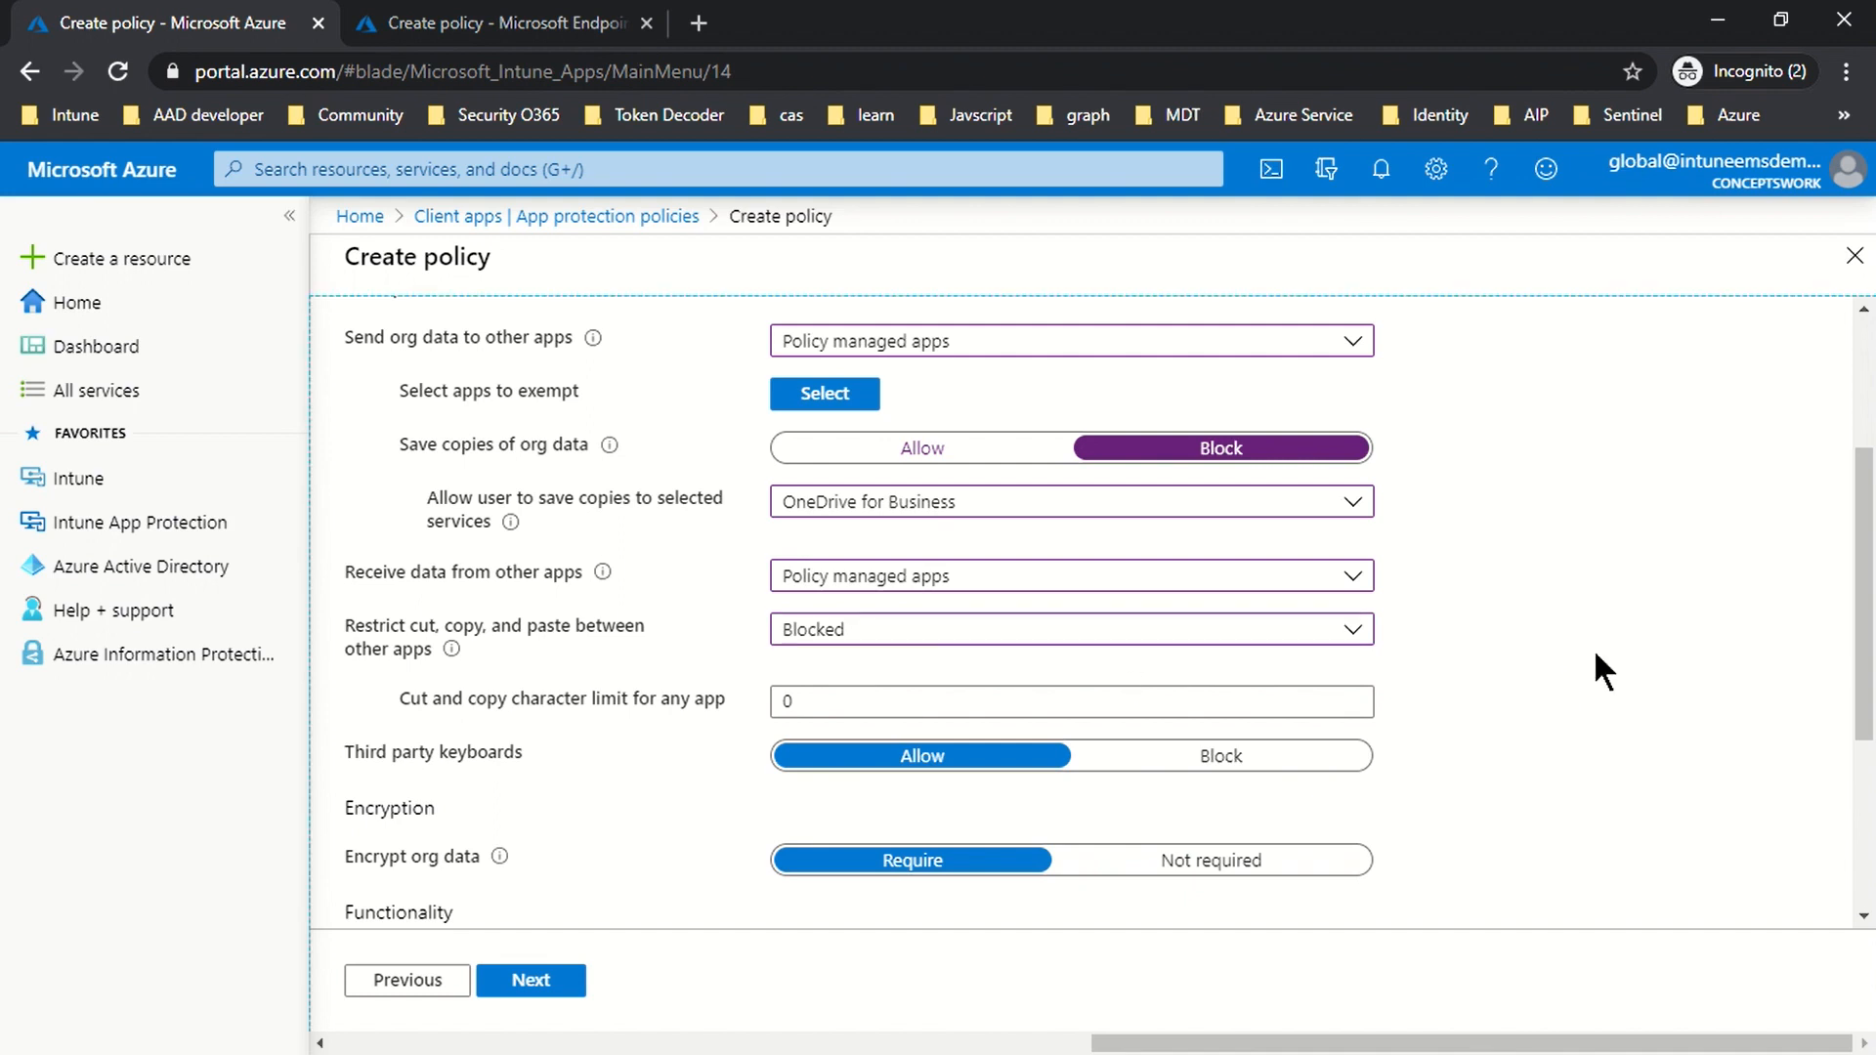
scroll(1593, 648, down, 3)
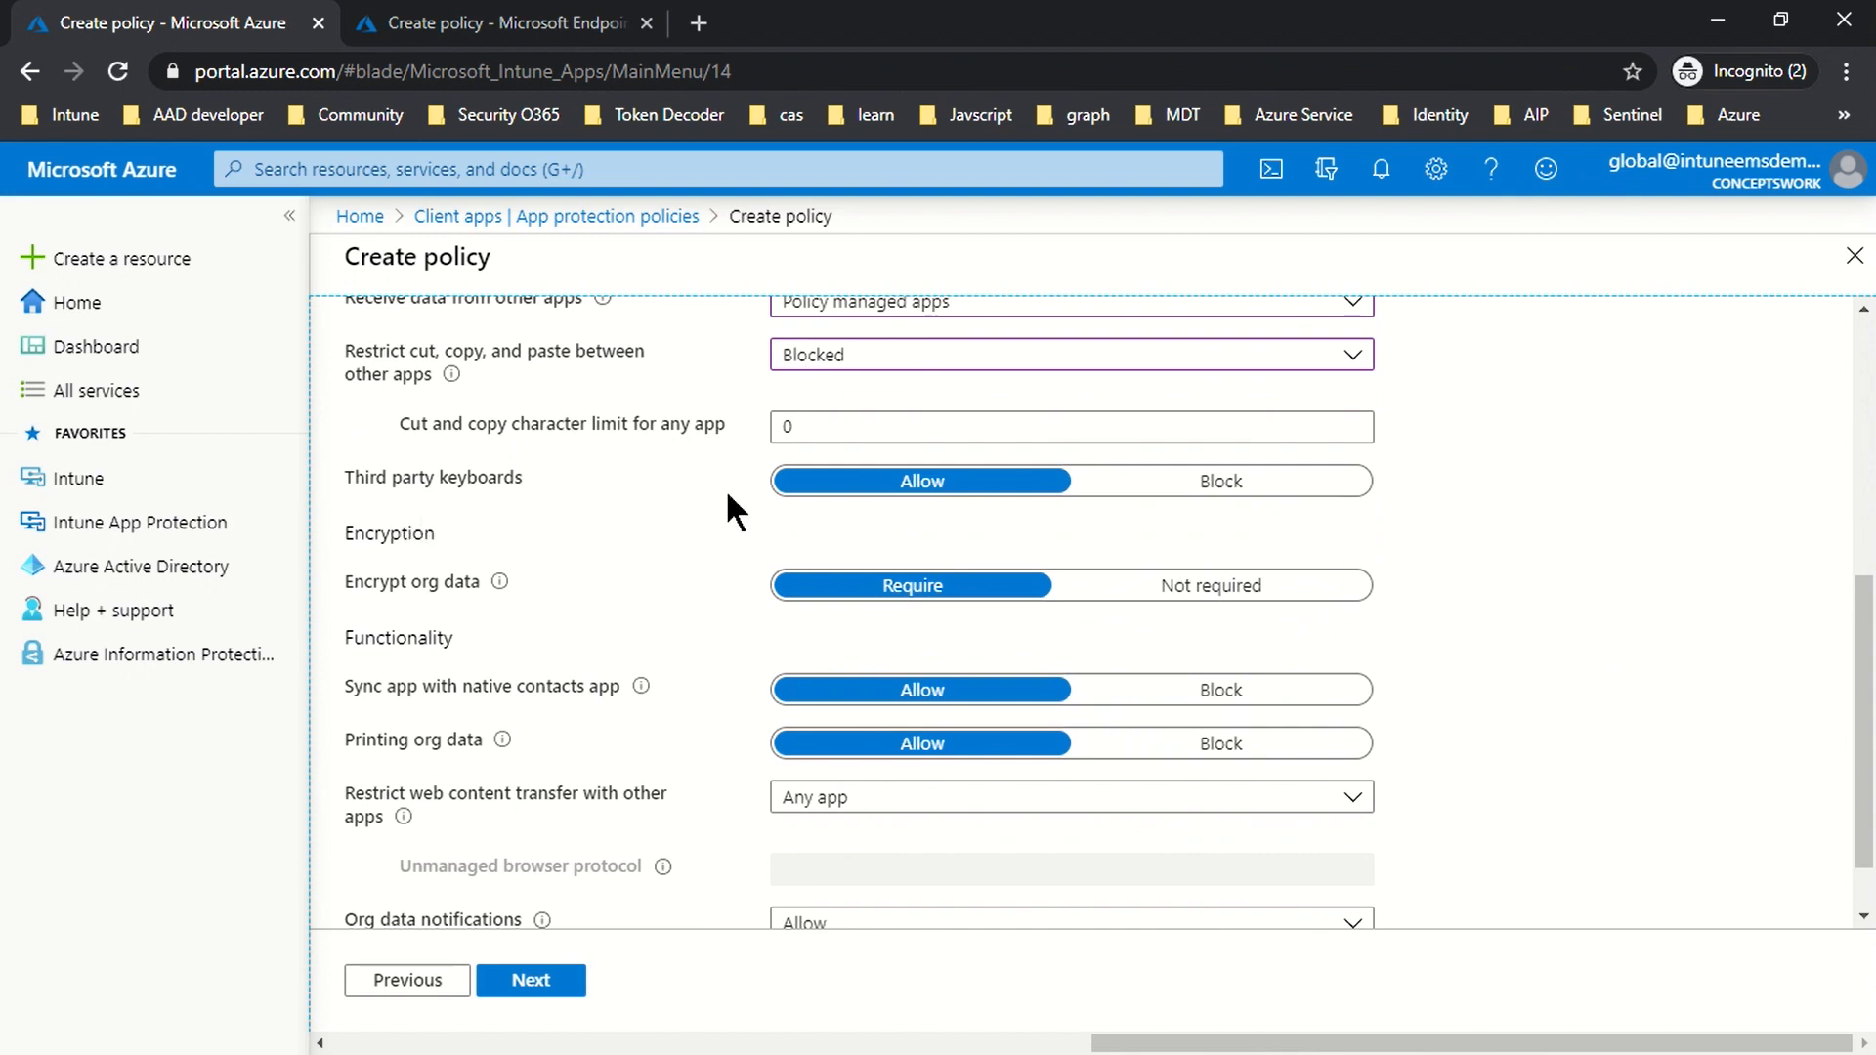
click(1212, 484)
scroll(596, 528, down, 1)
scroll(586, 532, down, 1)
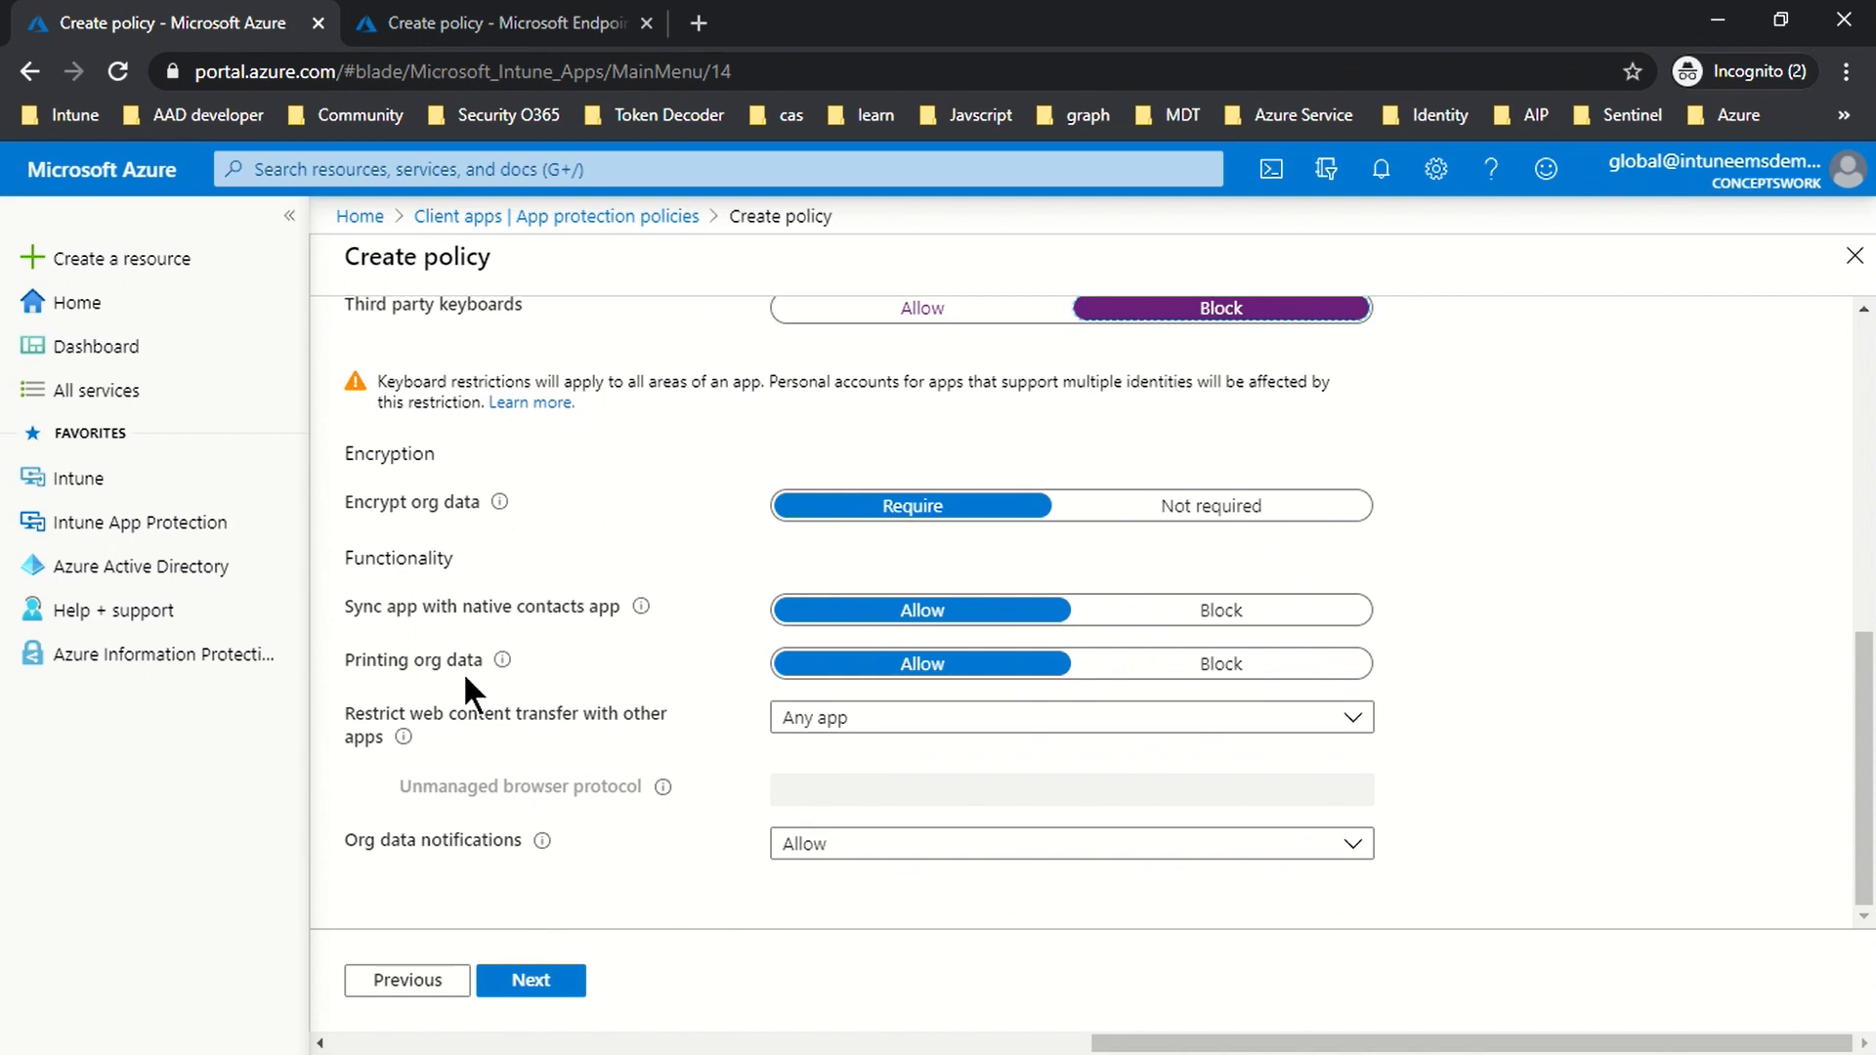
click(1193, 684)
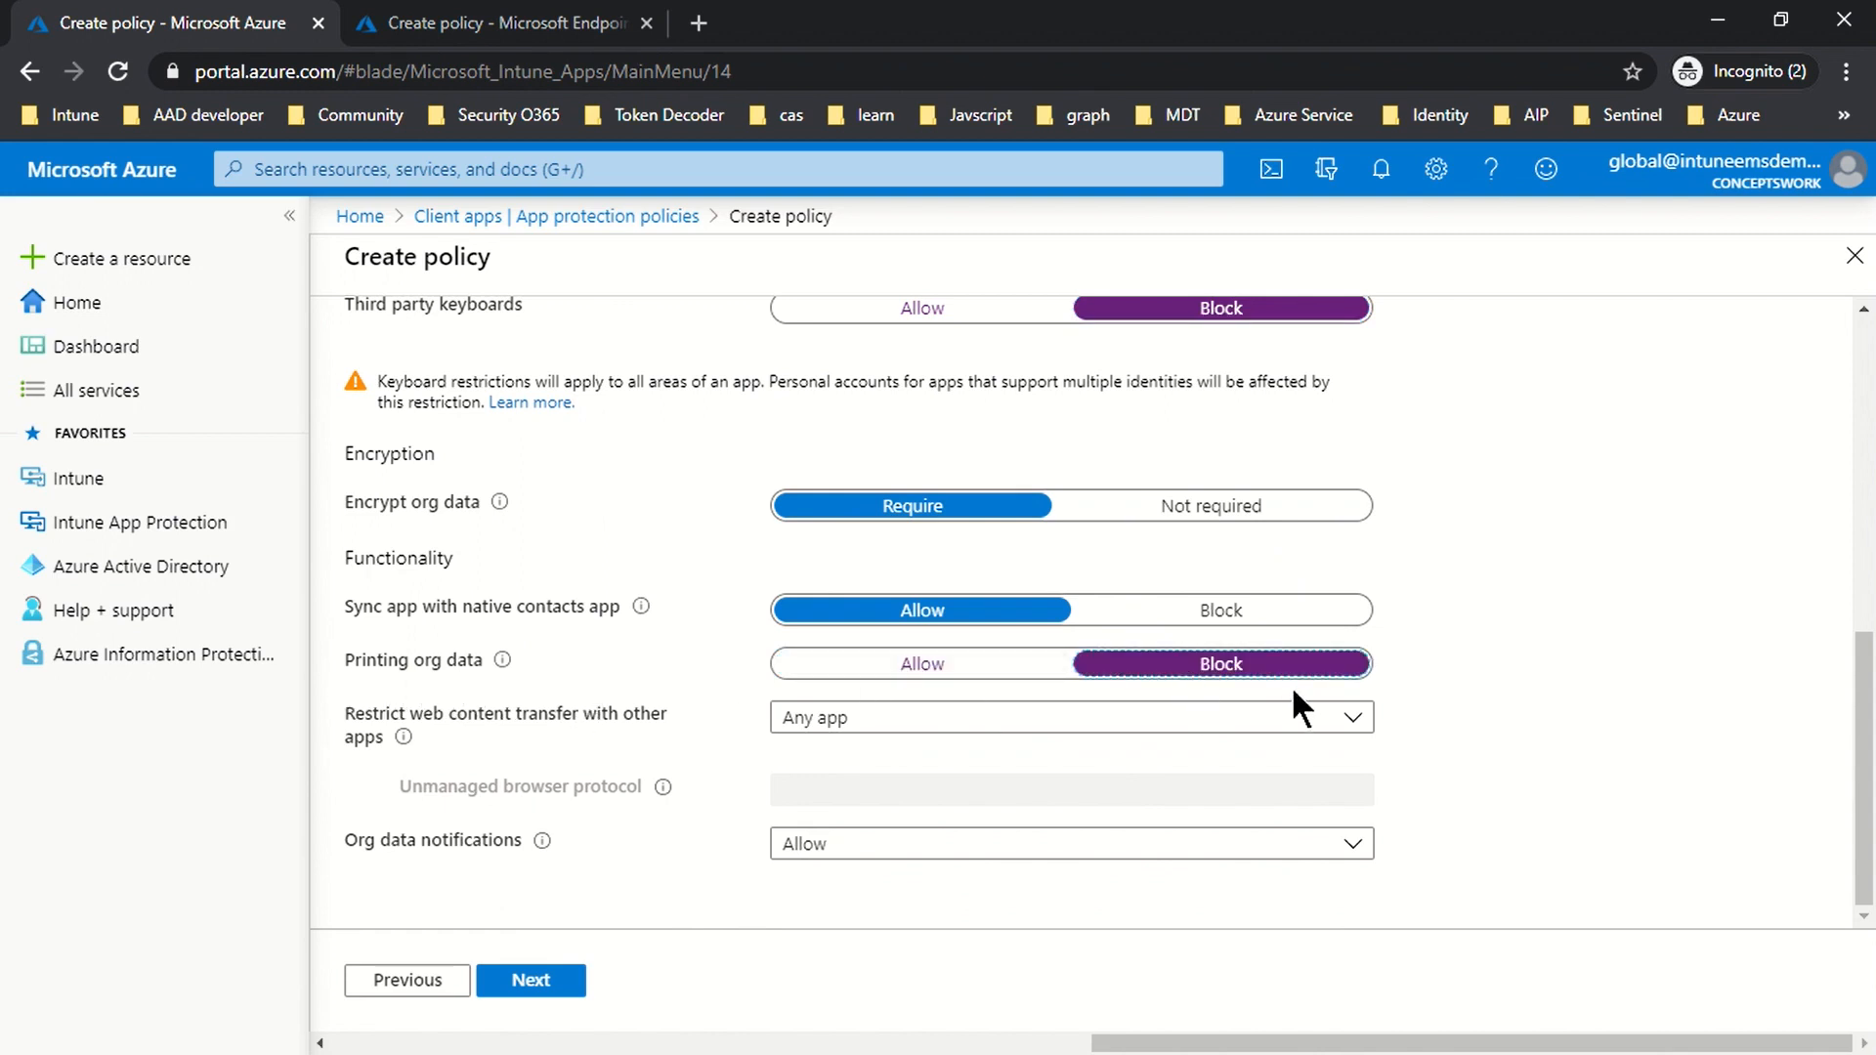
mouse_move(403, 737)
Step: Restrict web content transfer to Microsoft Edge and keep Org data notifications at Allow
click(872, 719)
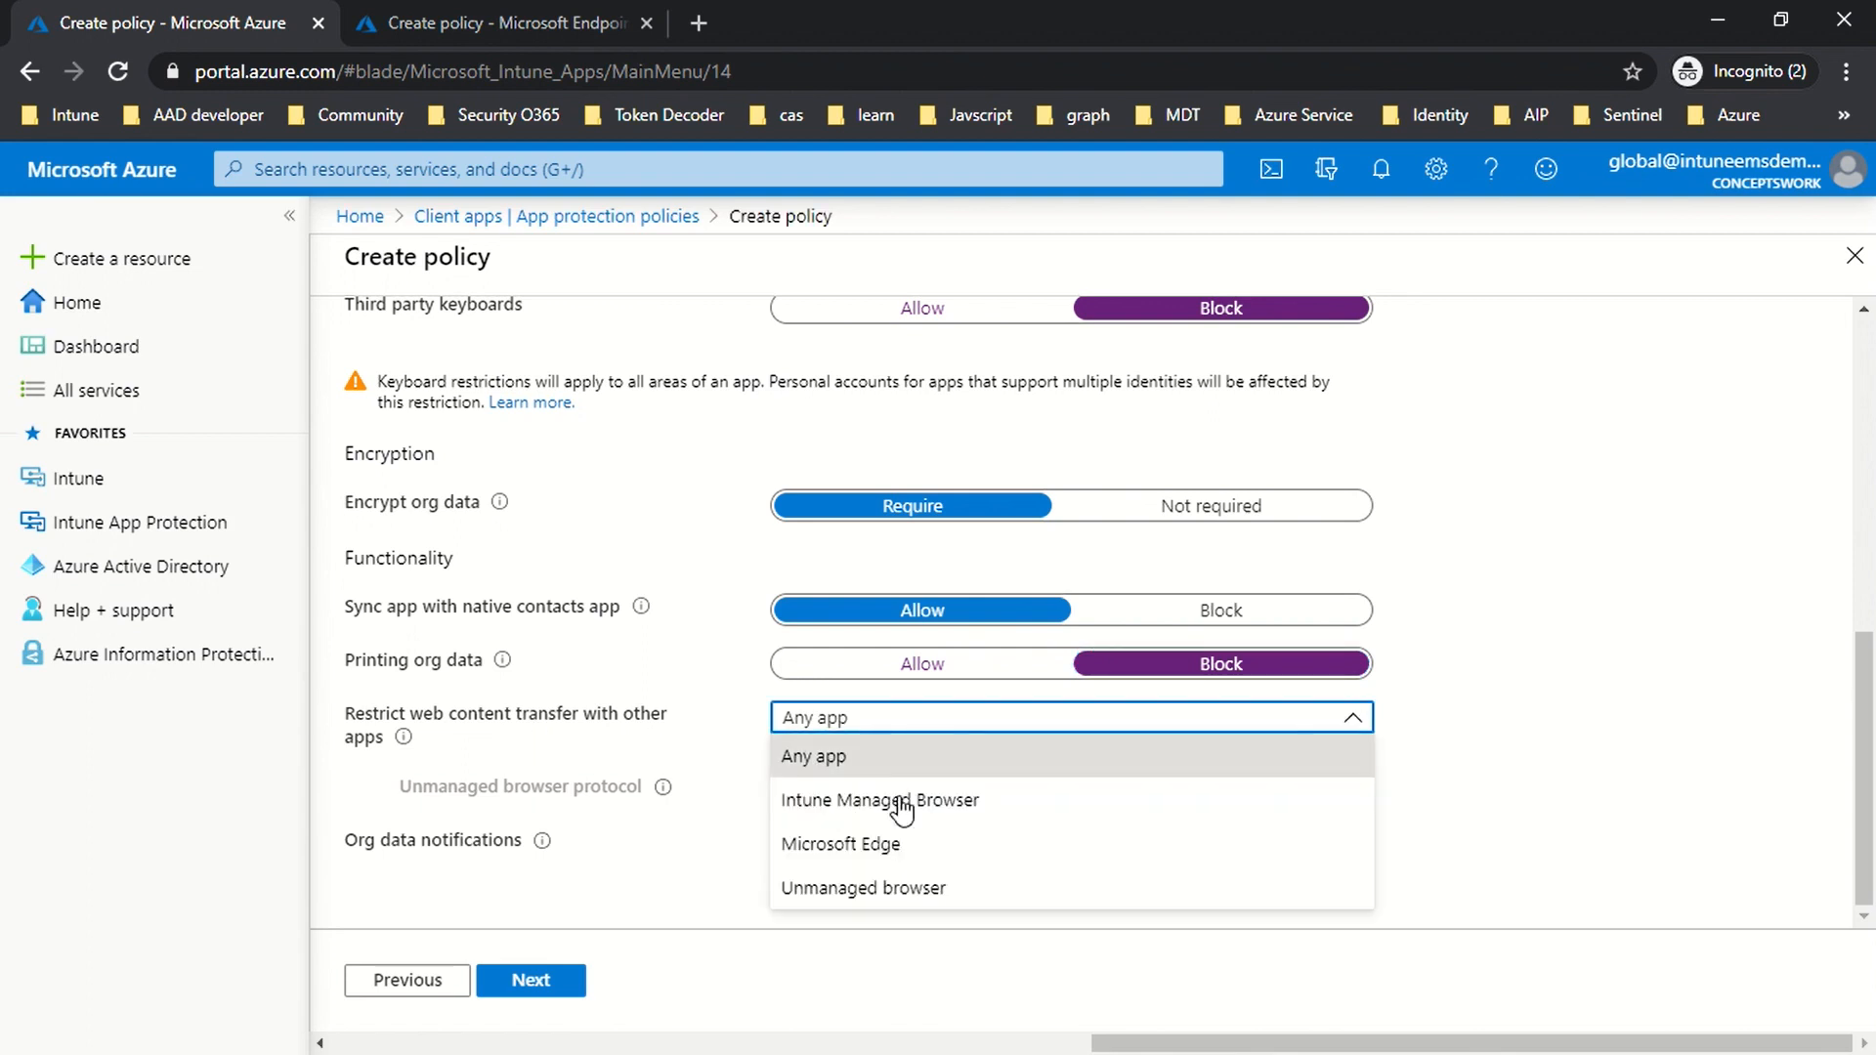
click(1007, 846)
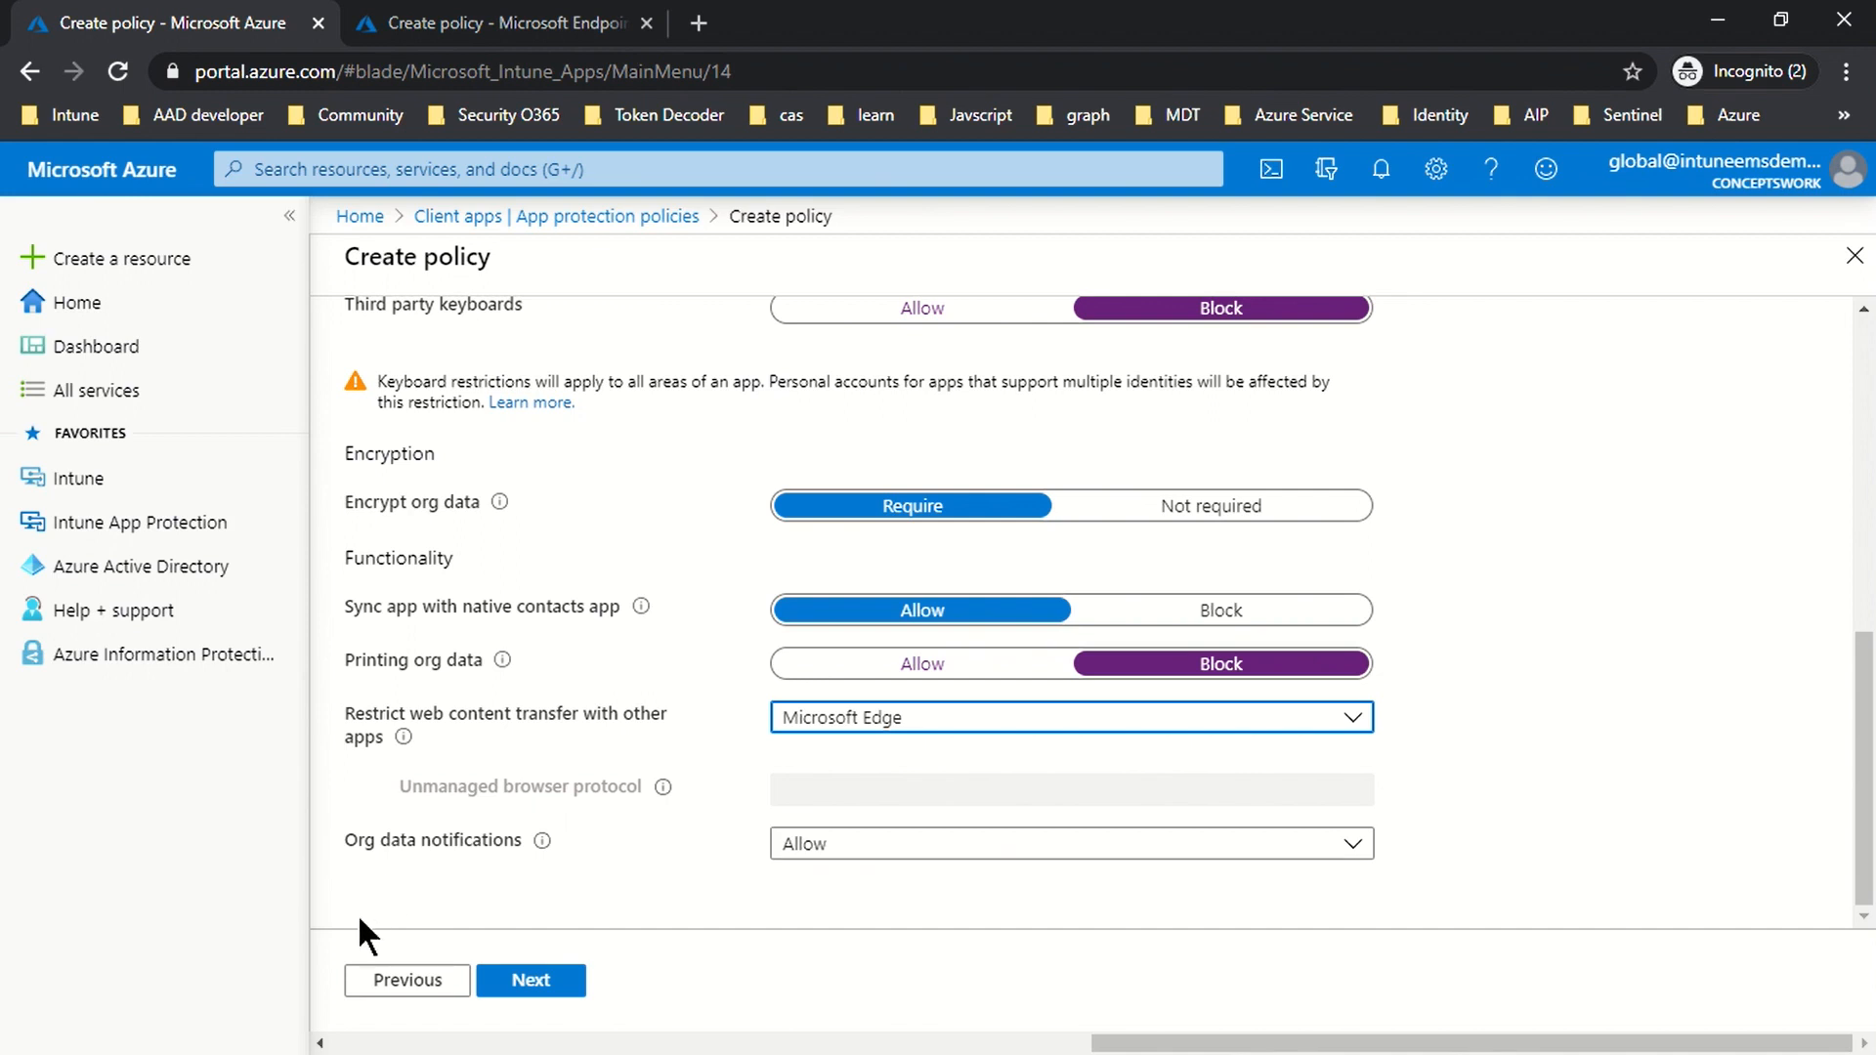
click(838, 850)
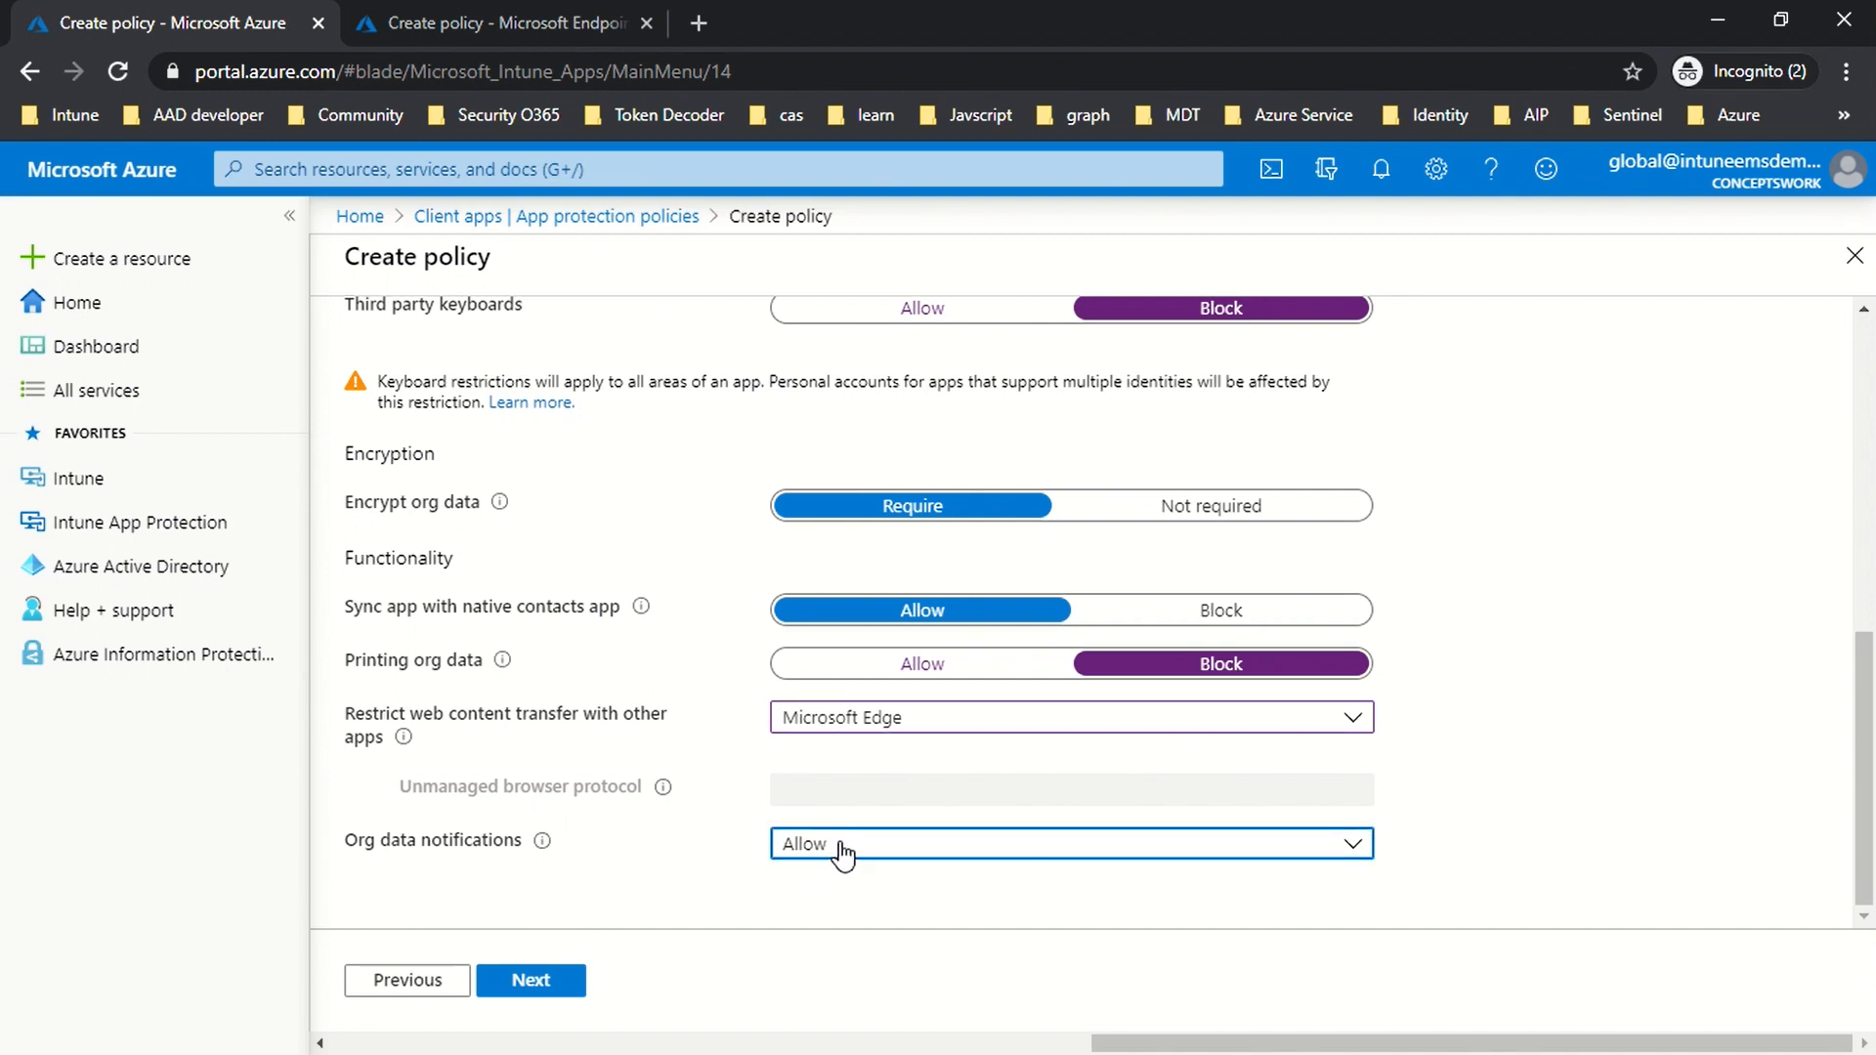
click(644, 891)
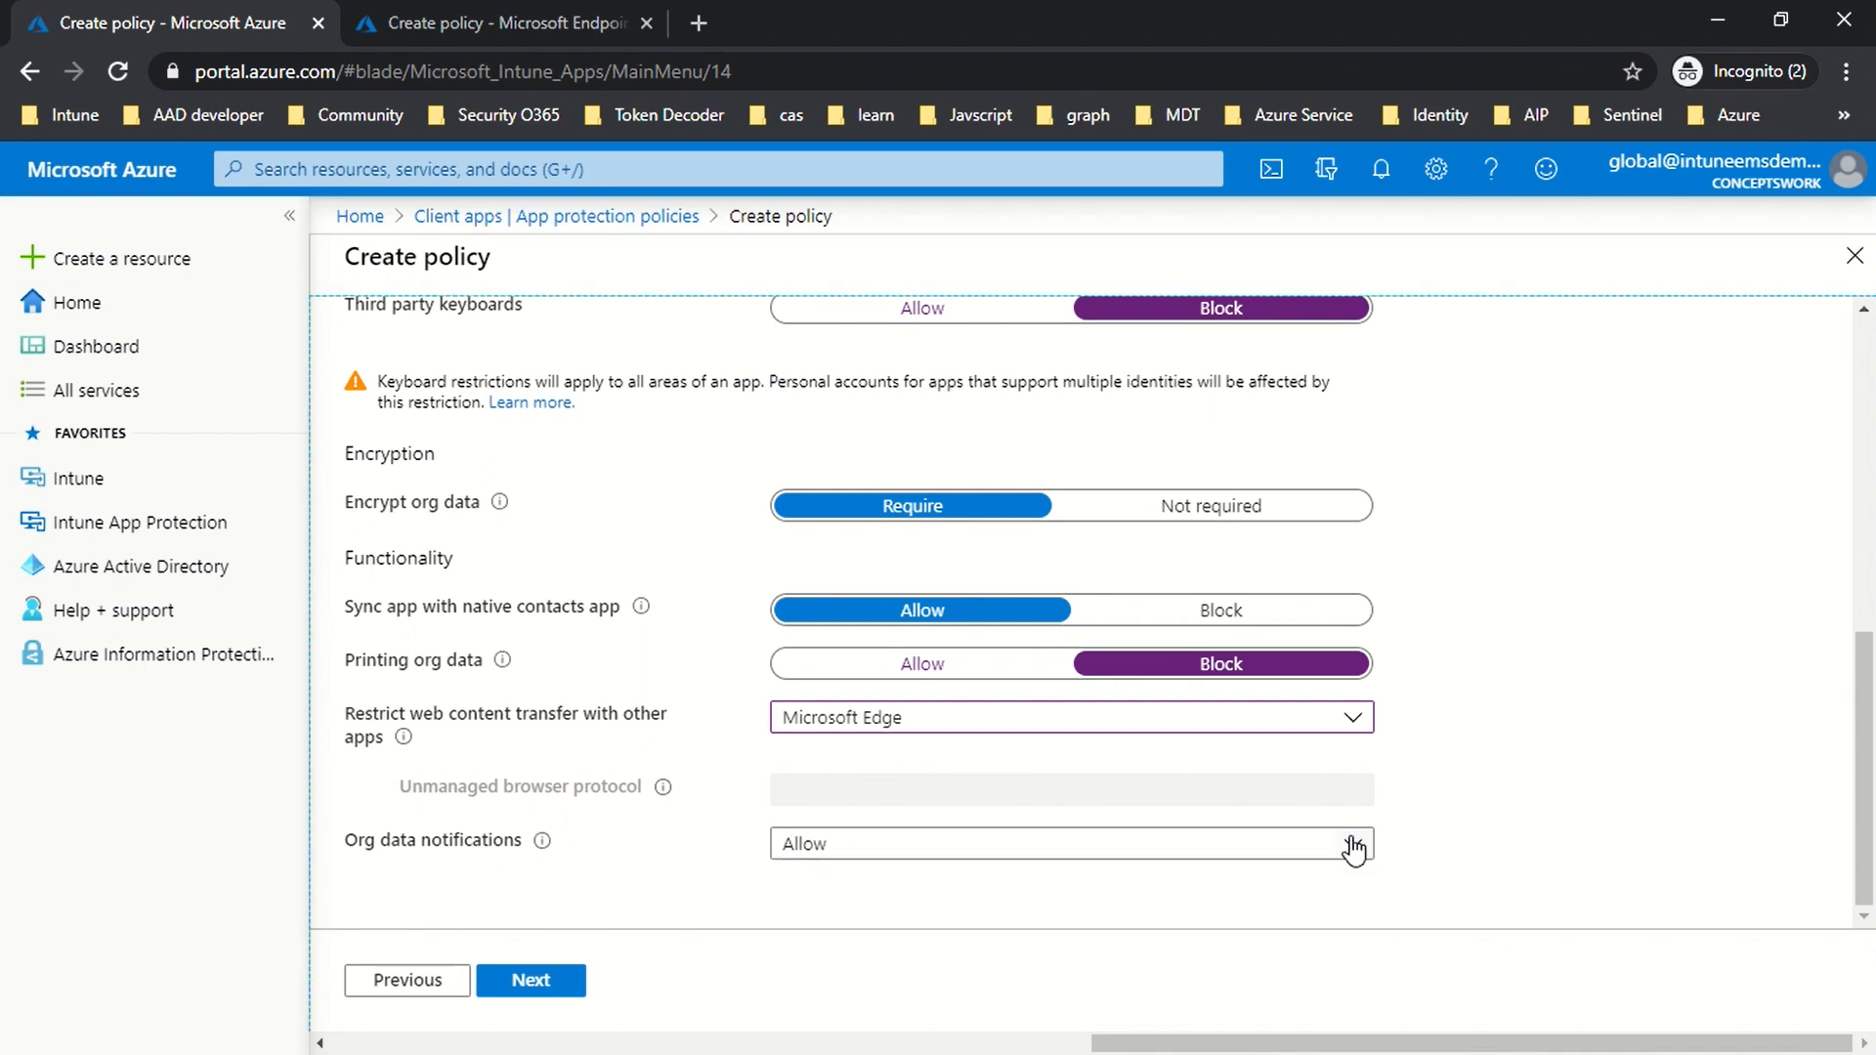
scroll(1557, 833, up, 3)
scroll(1567, 836, up, 4)
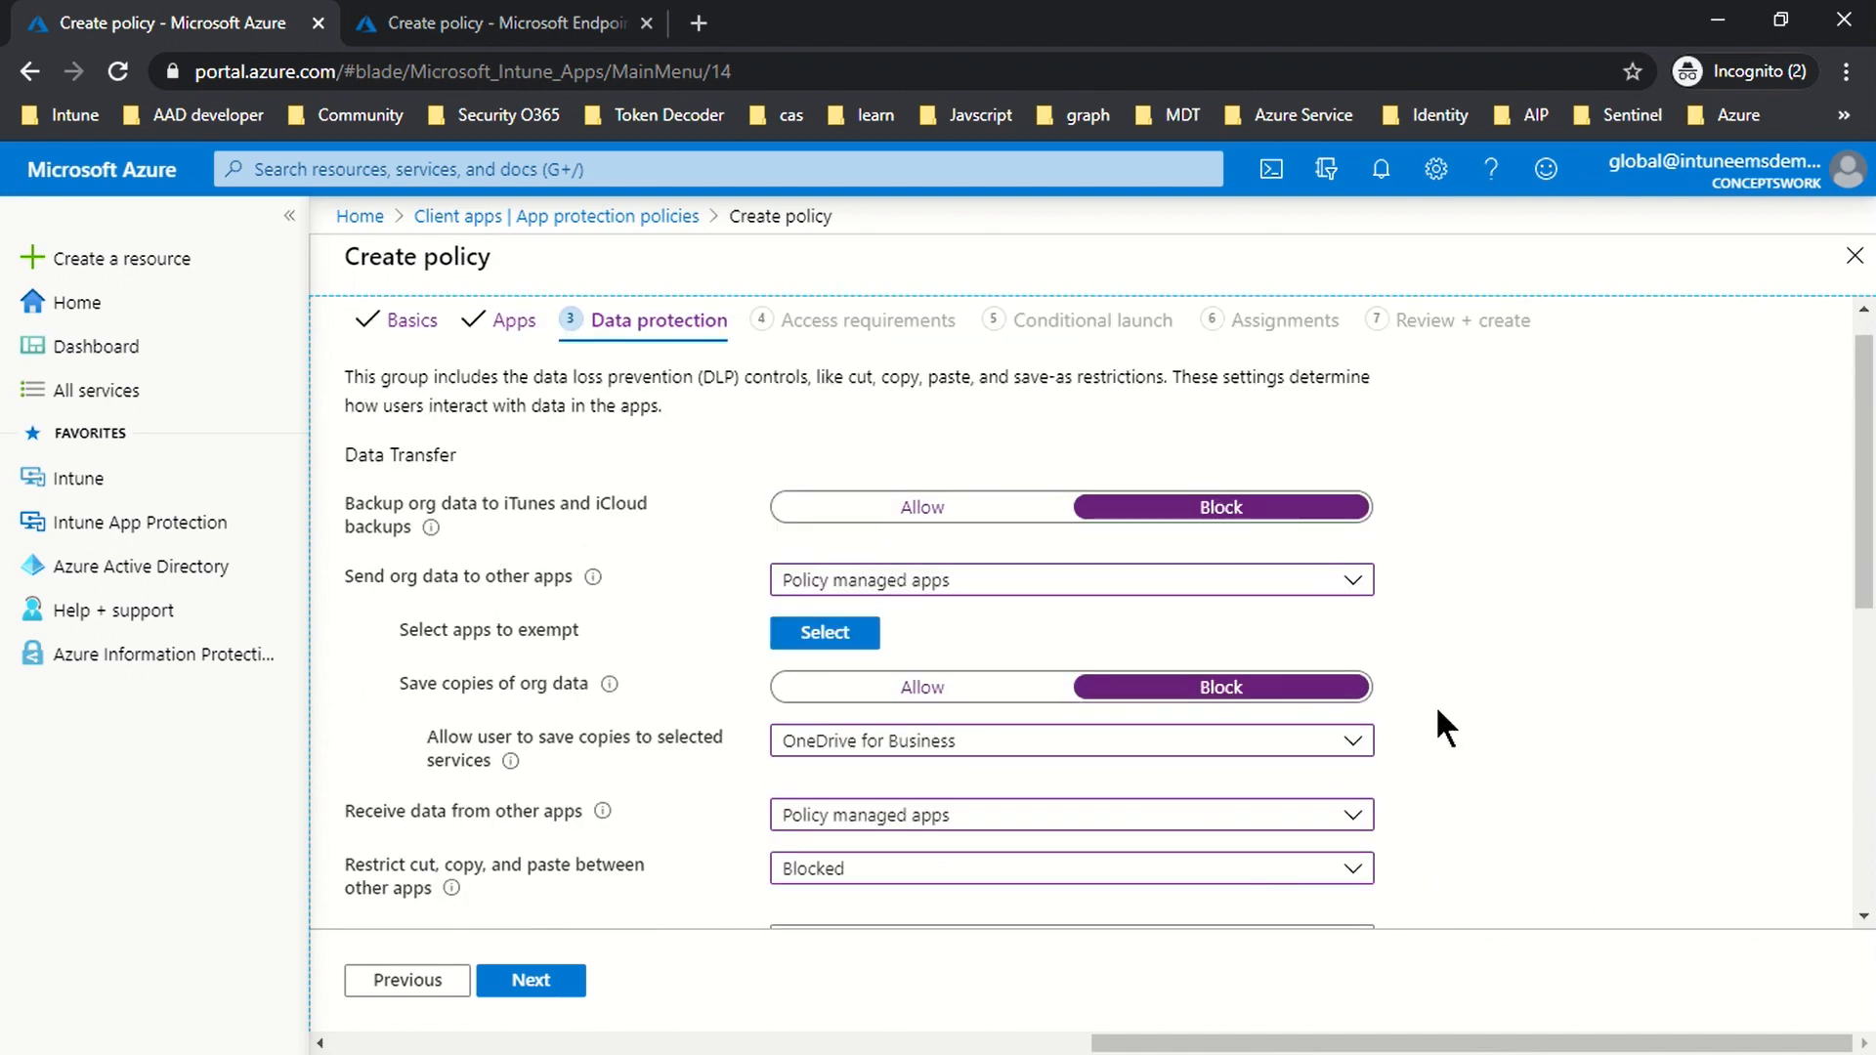
scroll(1613, 666, down, 5)
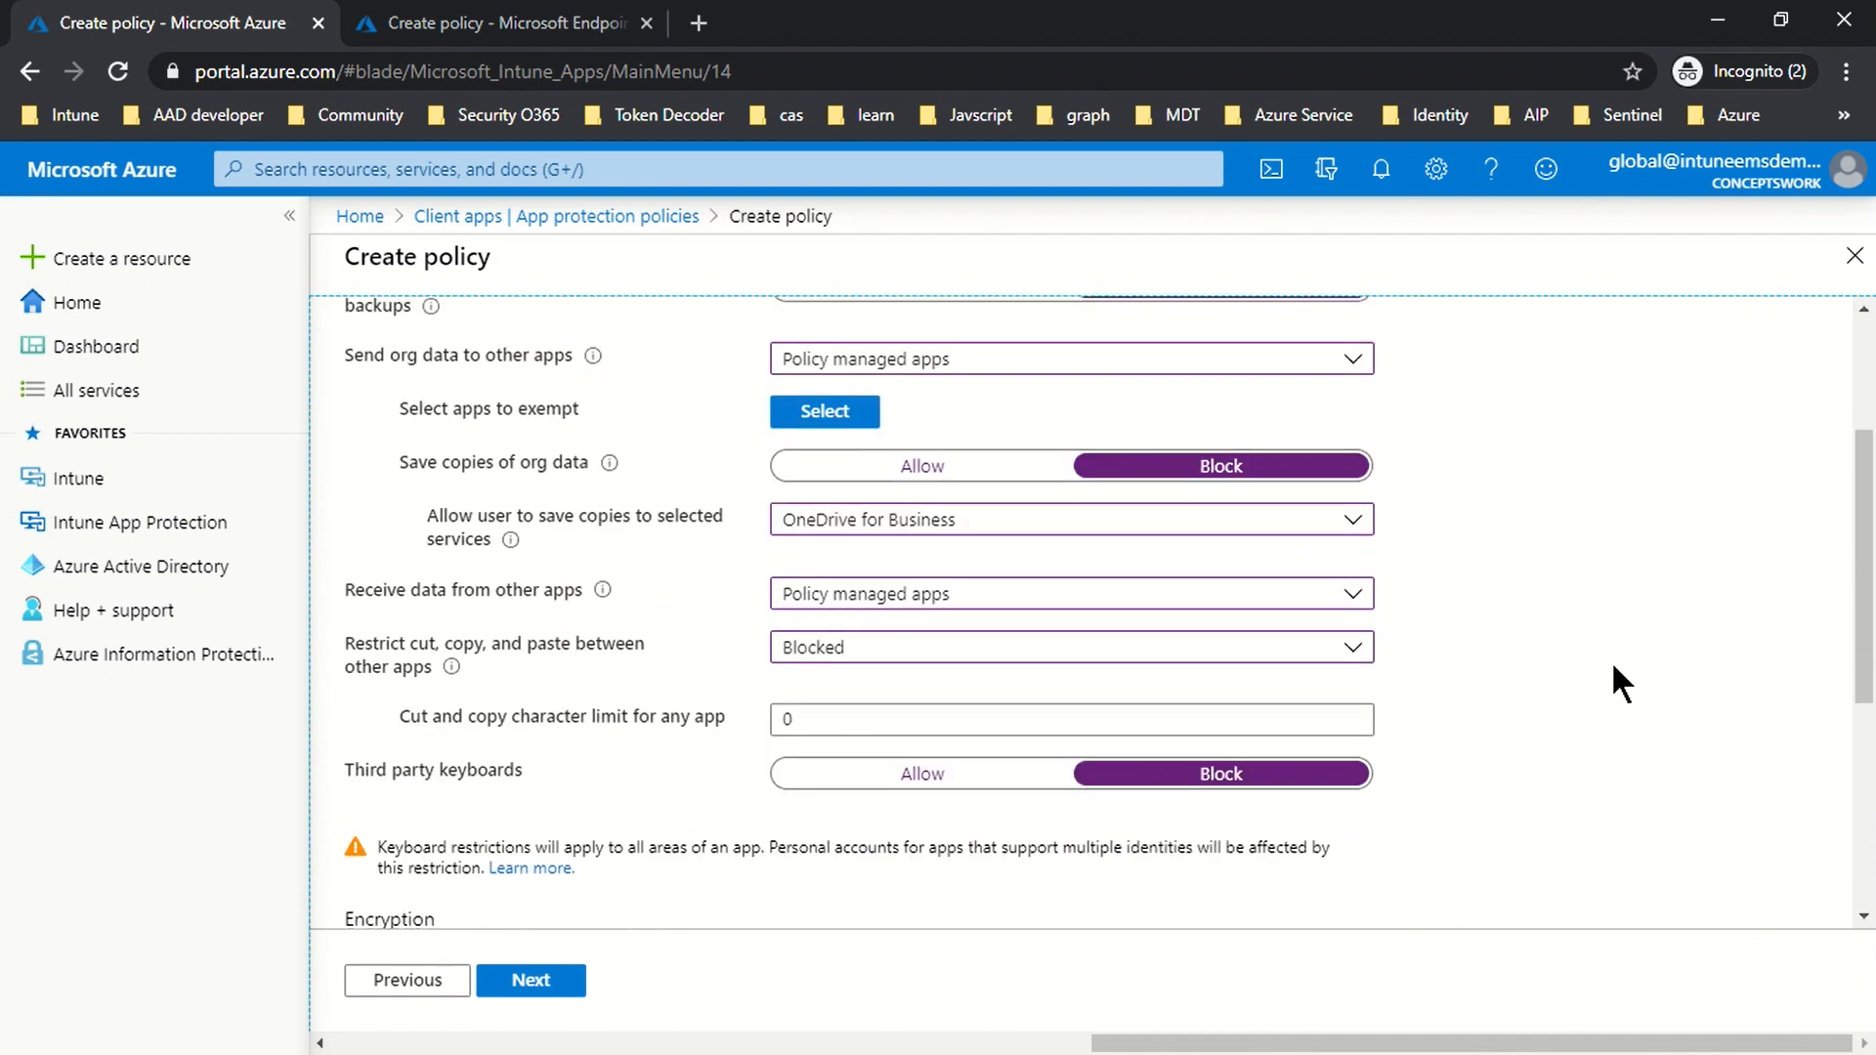
scroll(1579, 623, down, 2)
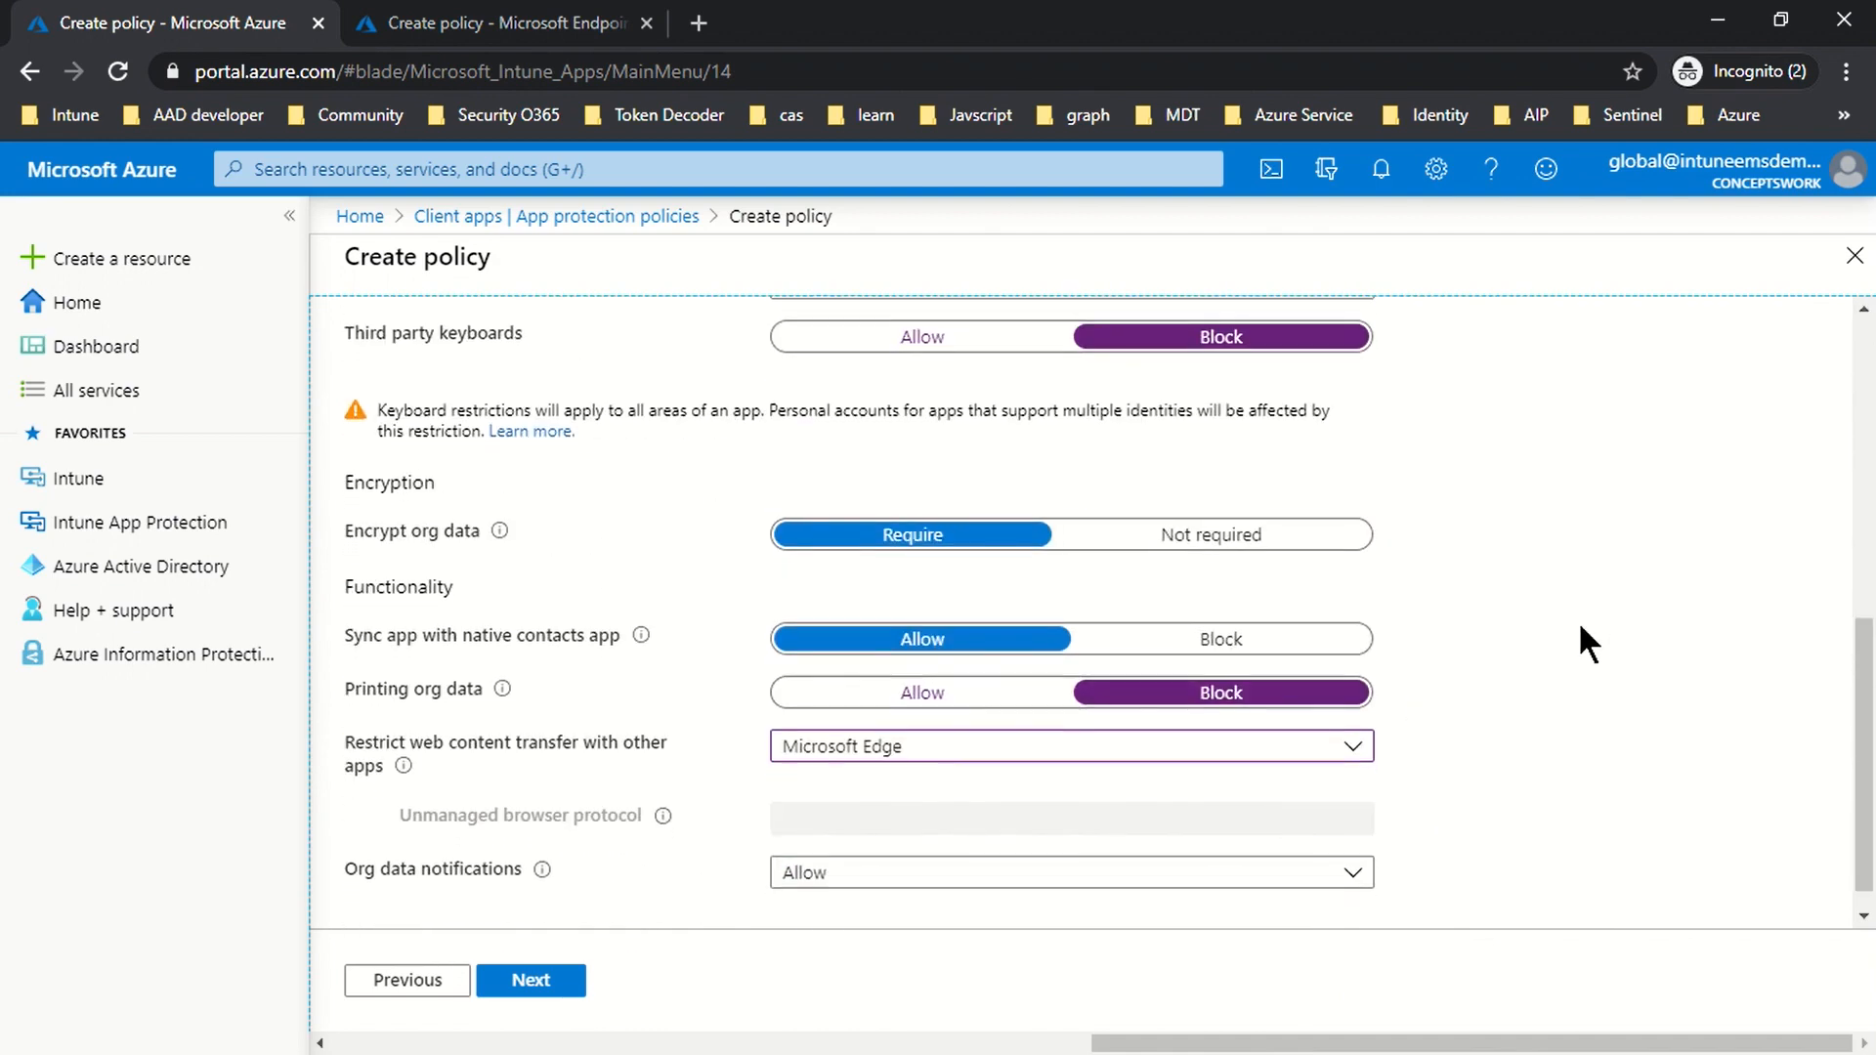
scroll(1651, 668, up, 8)
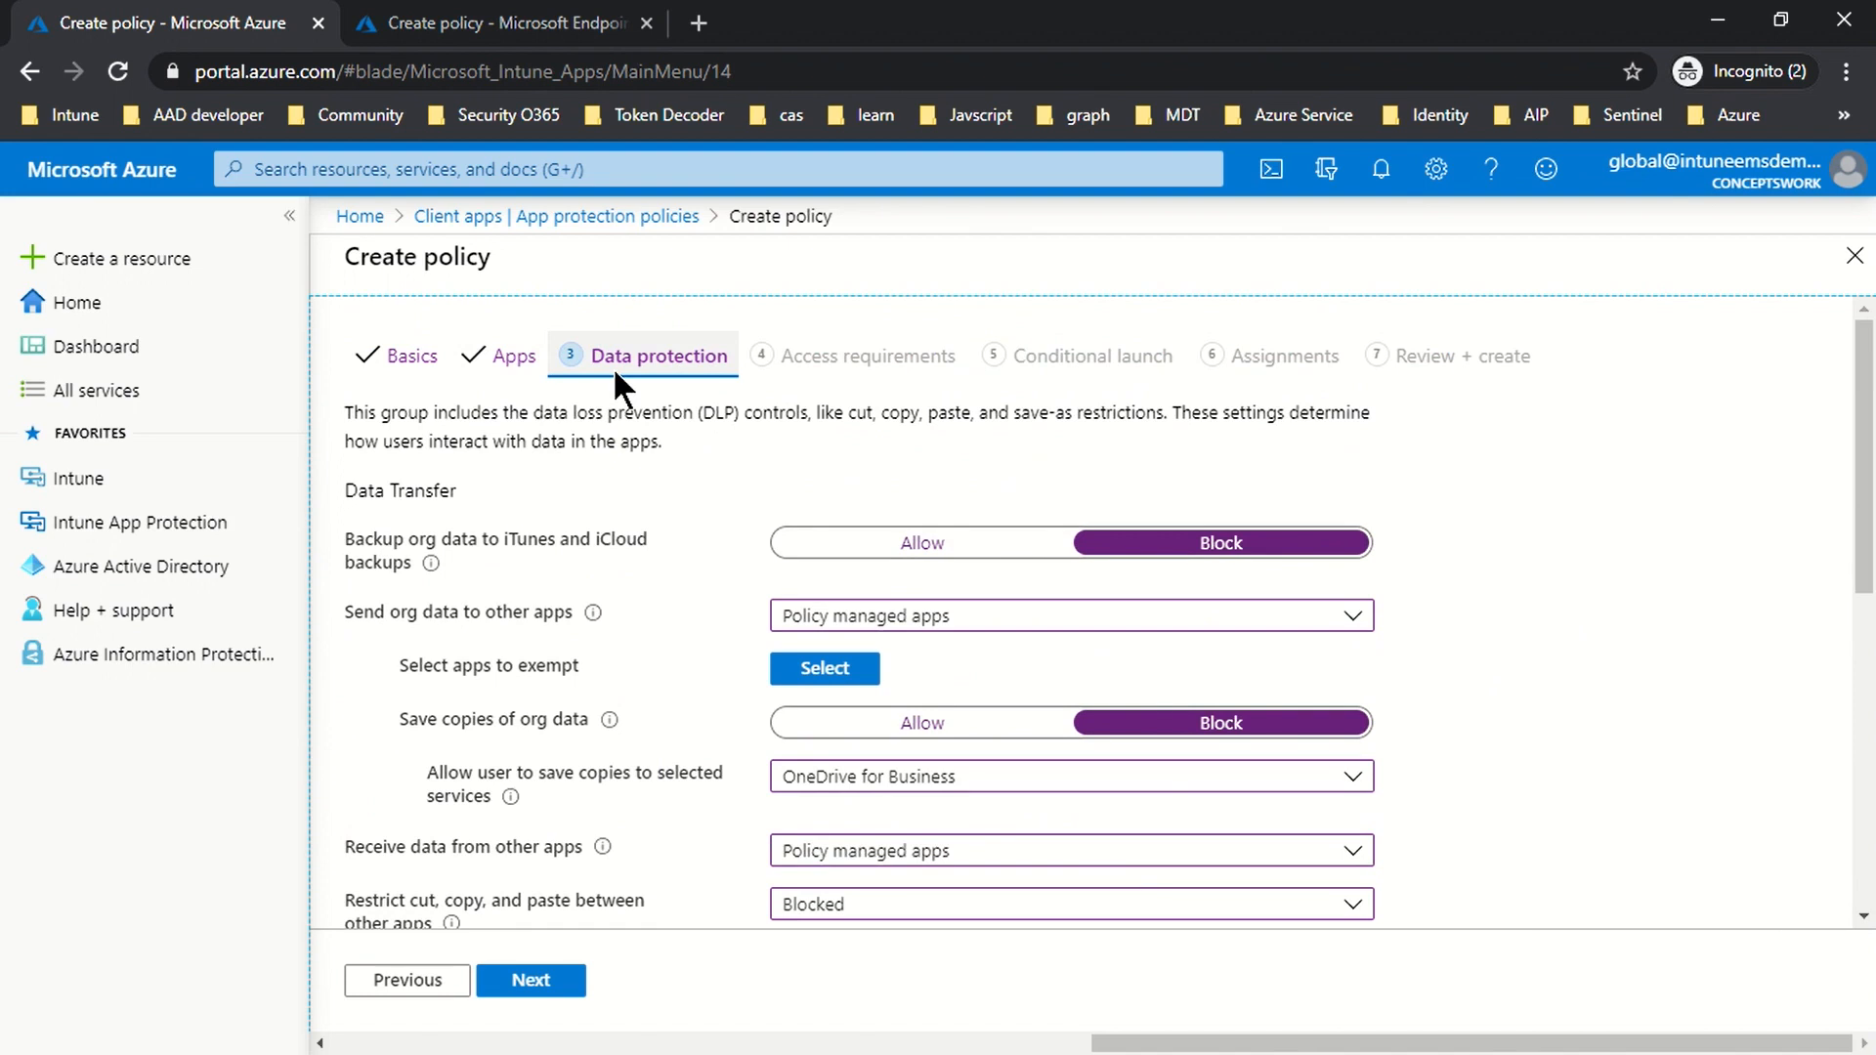
Step: On Access requirements, keep a PIN required for app access
click(540, 980)
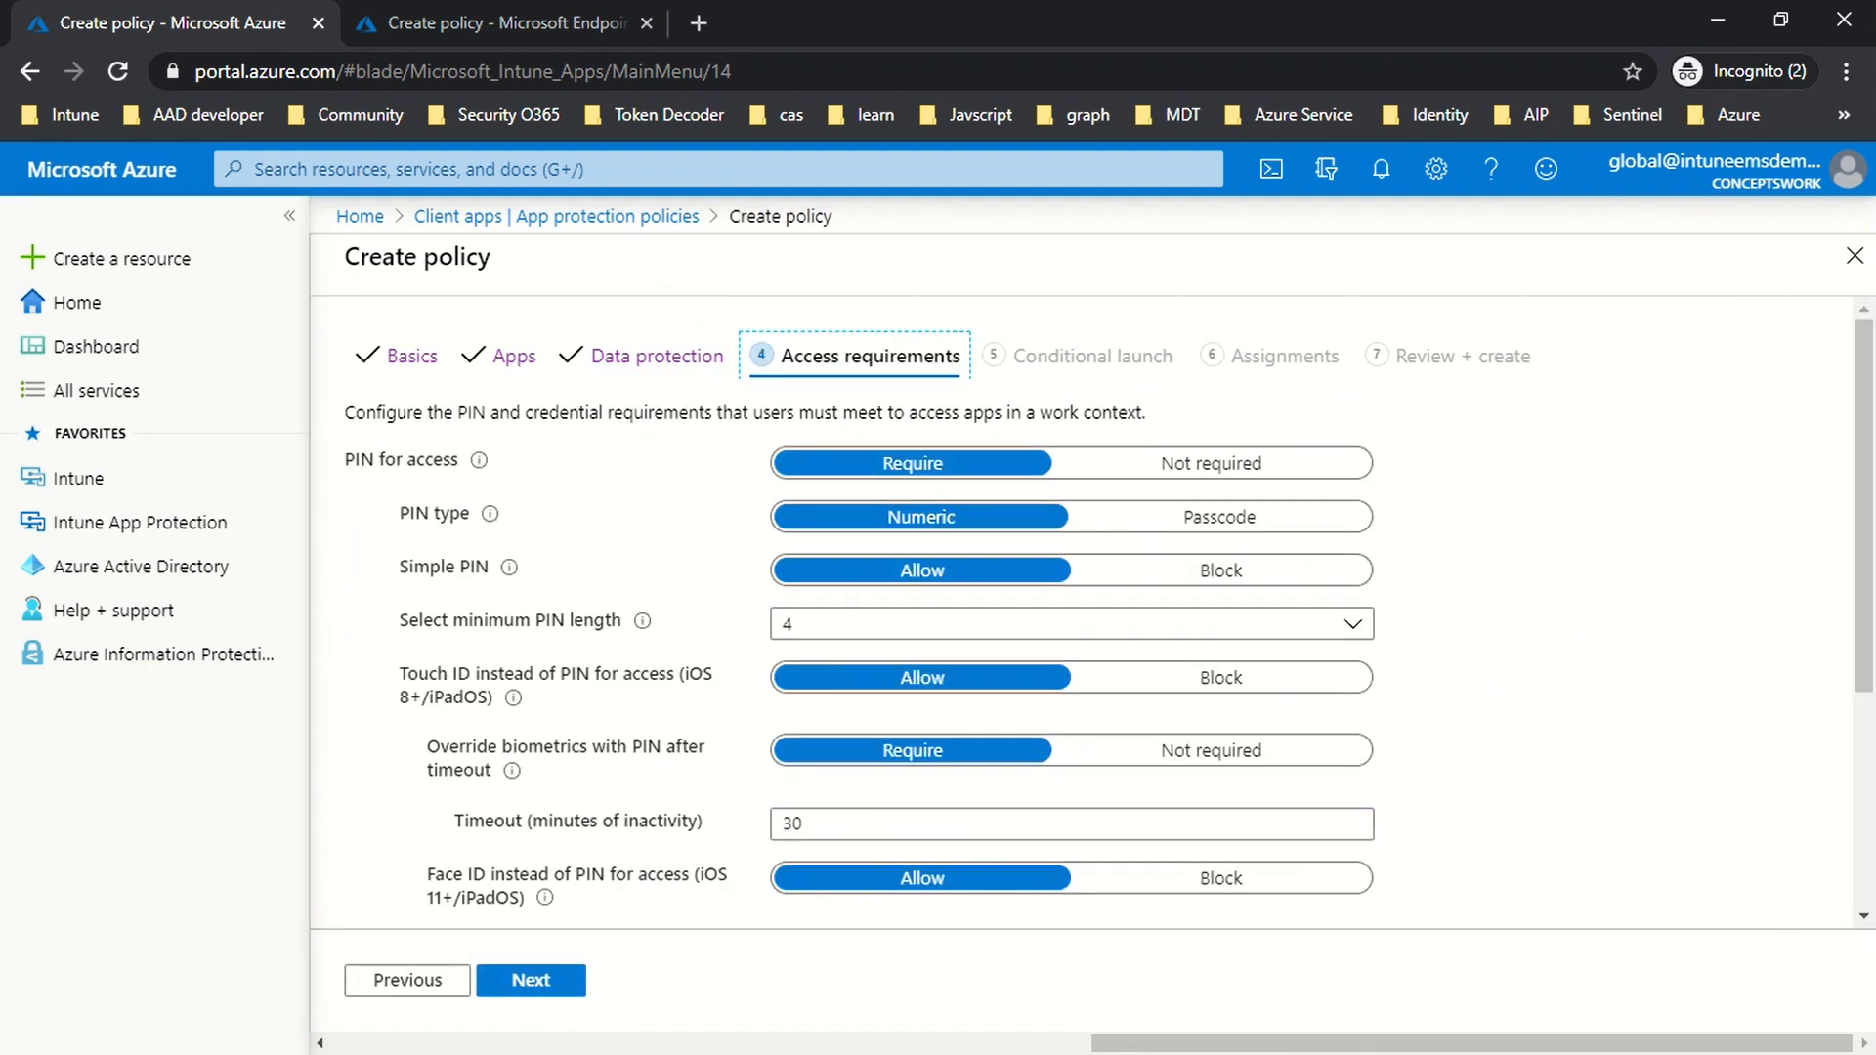
click(1581, 452)
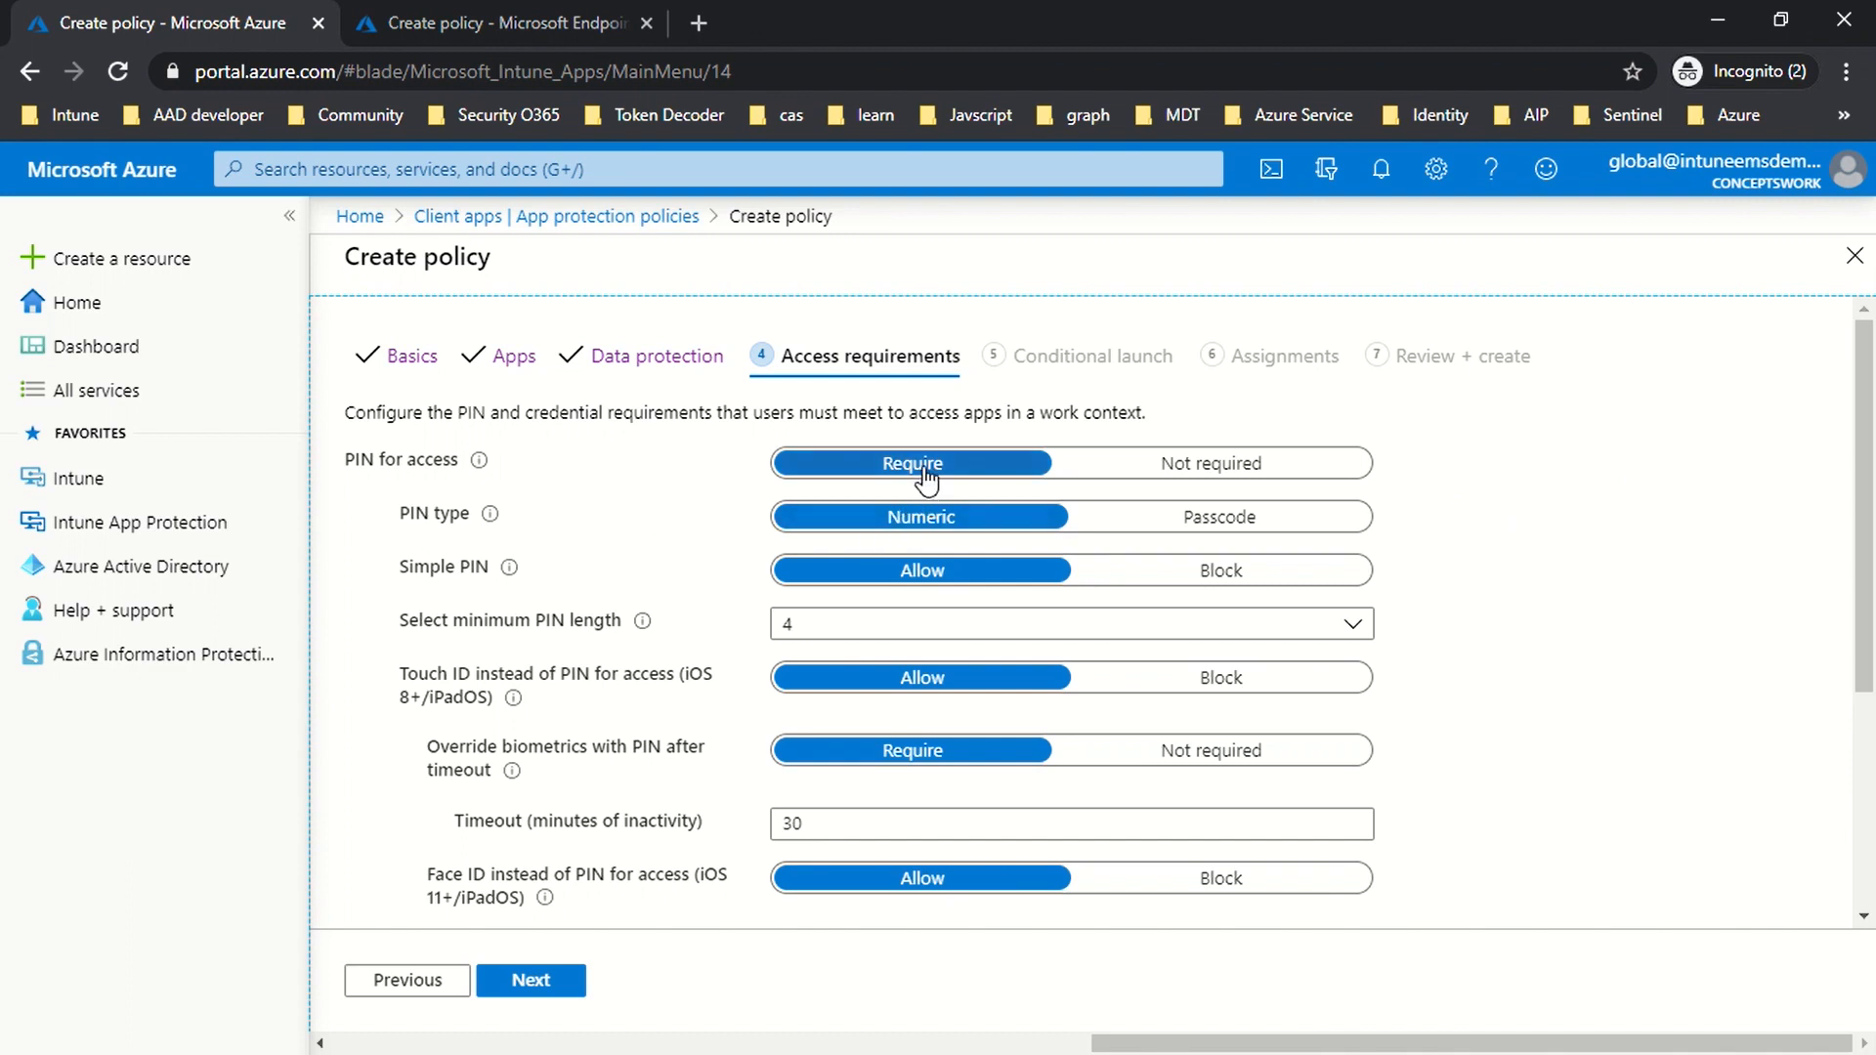
click(1172, 471)
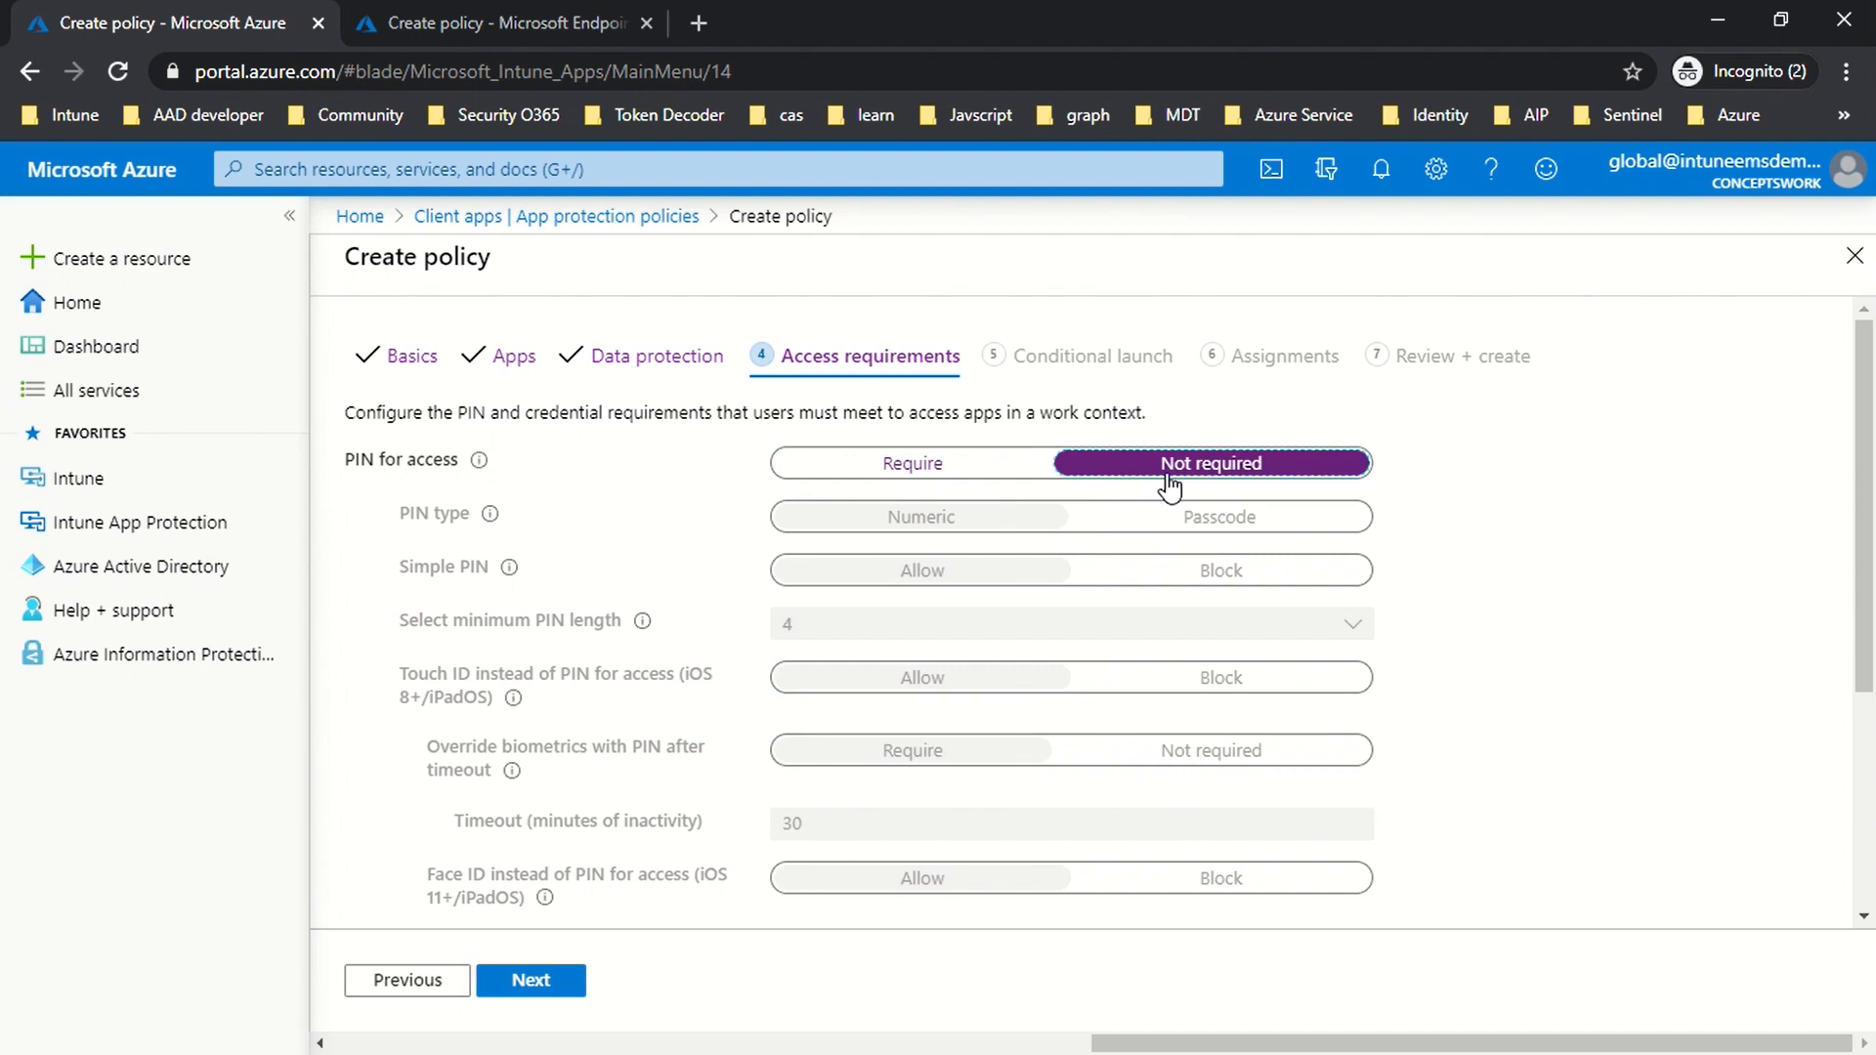
click(943, 484)
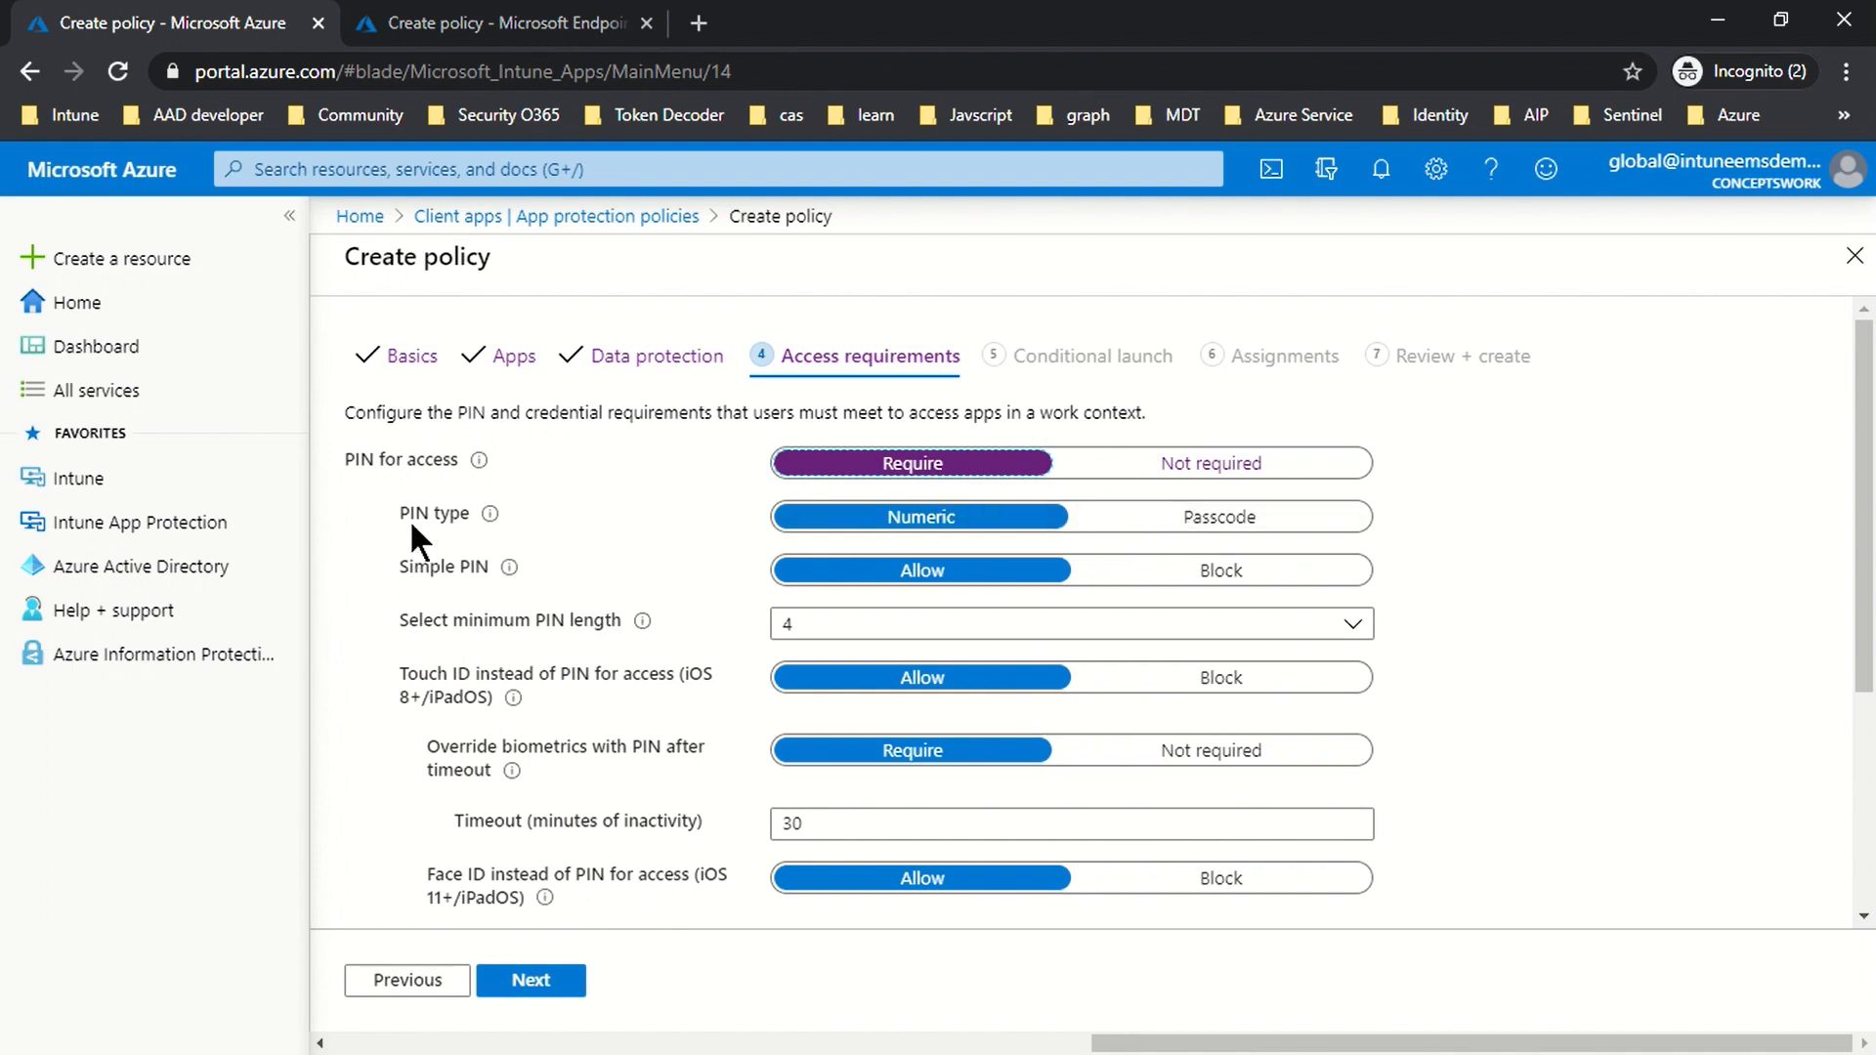
Step: Keep minimum PIN length 4, simple PINs allowed, and access recheck after 30 minutes
click(857, 625)
click(625, 578)
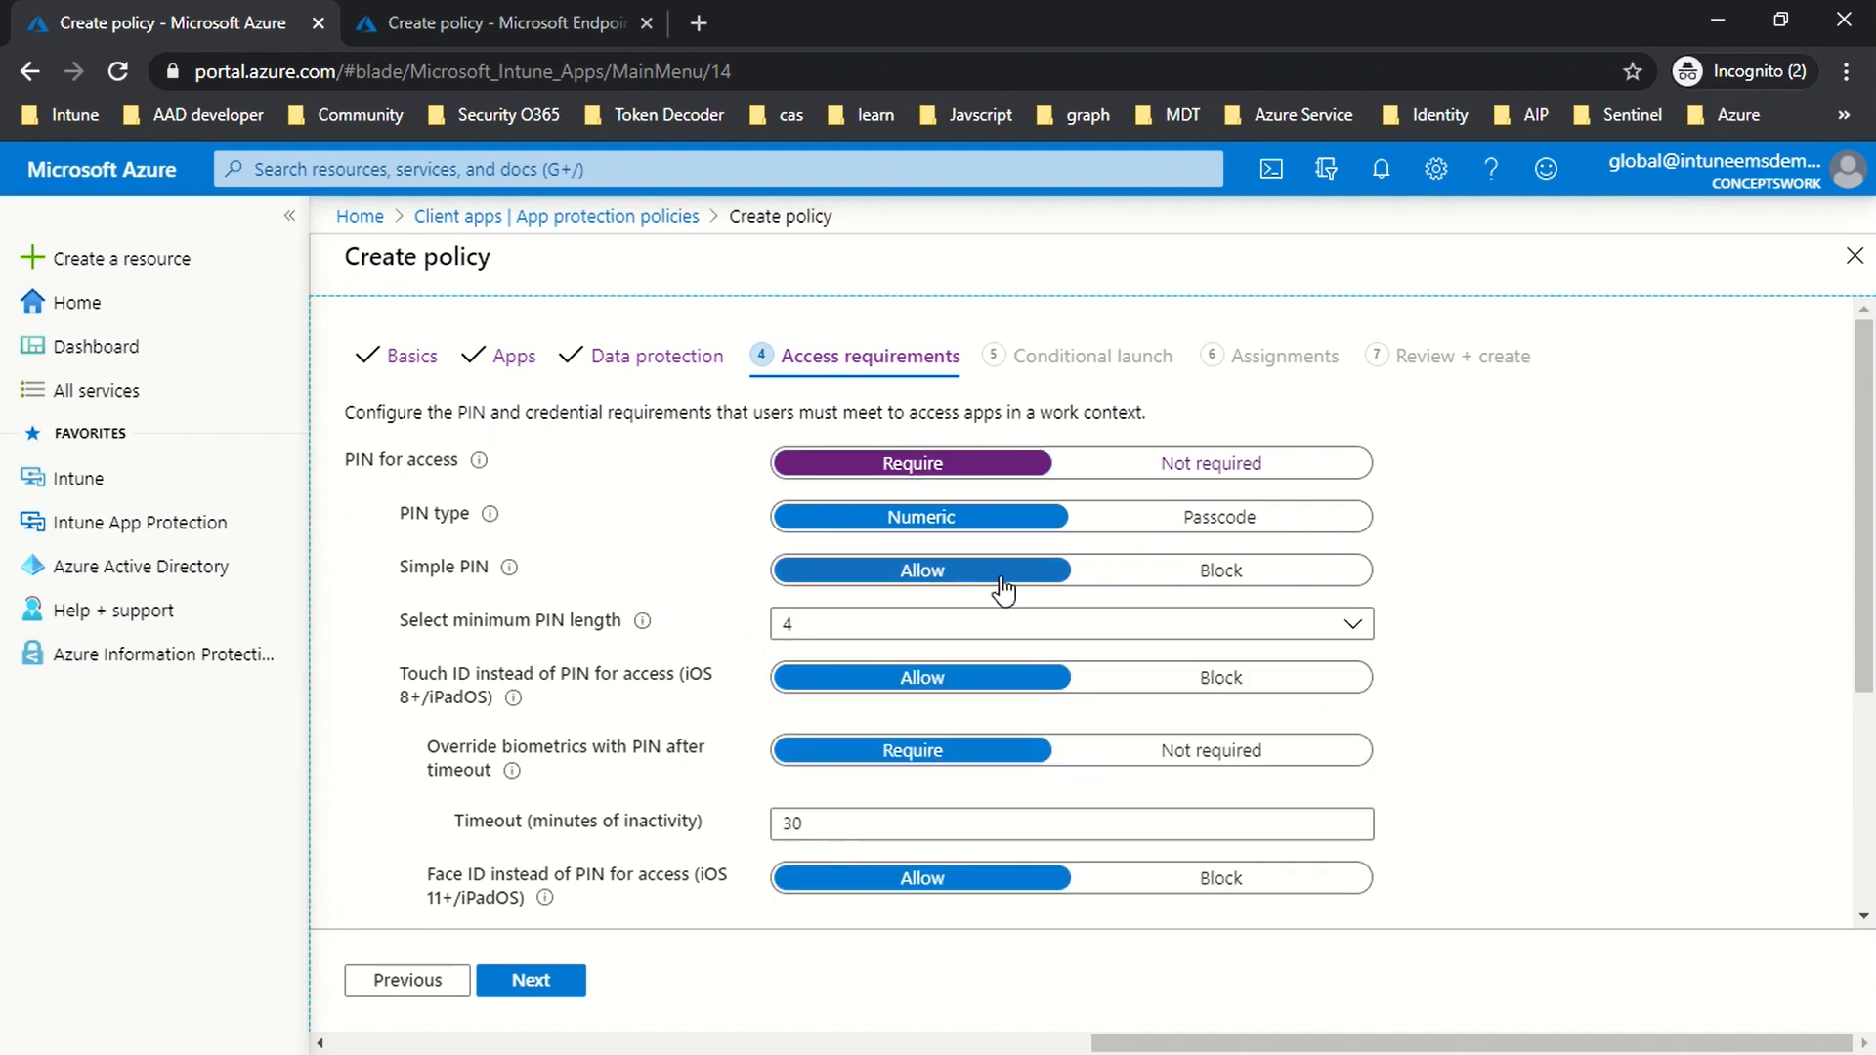
click(1173, 594)
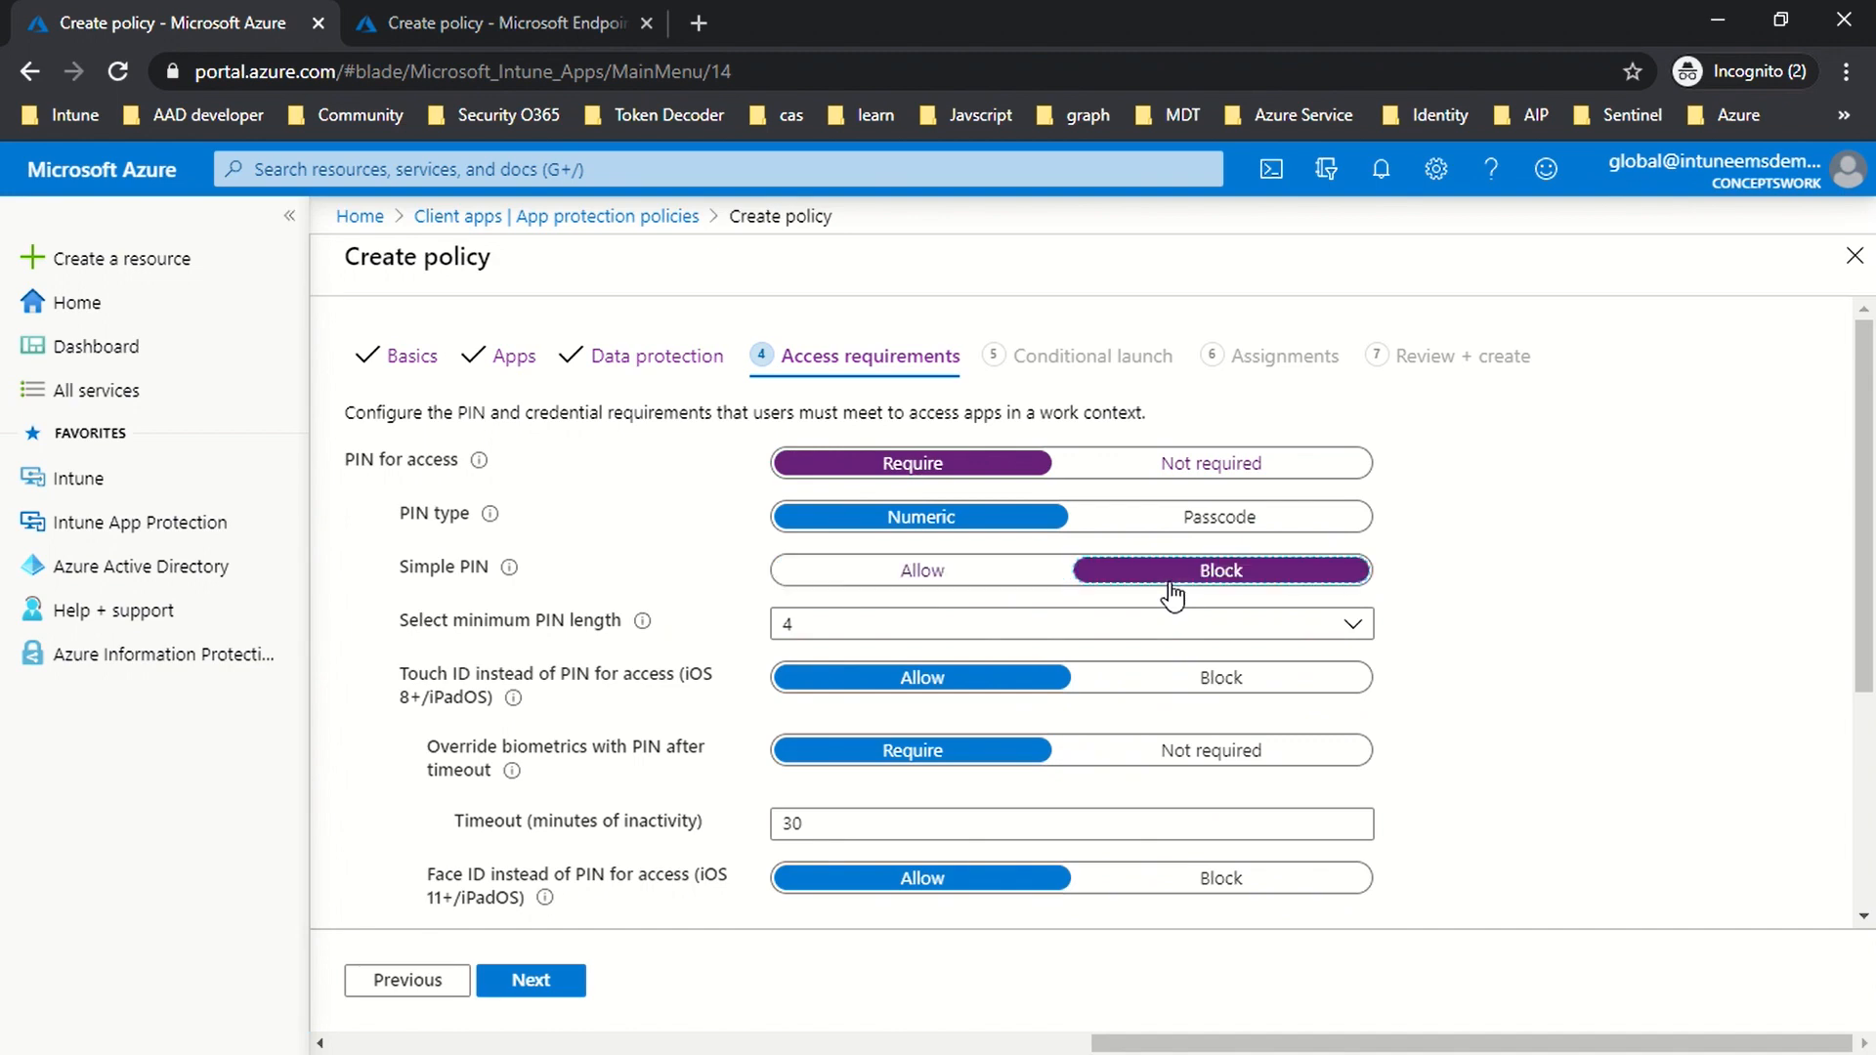
click(972, 579)
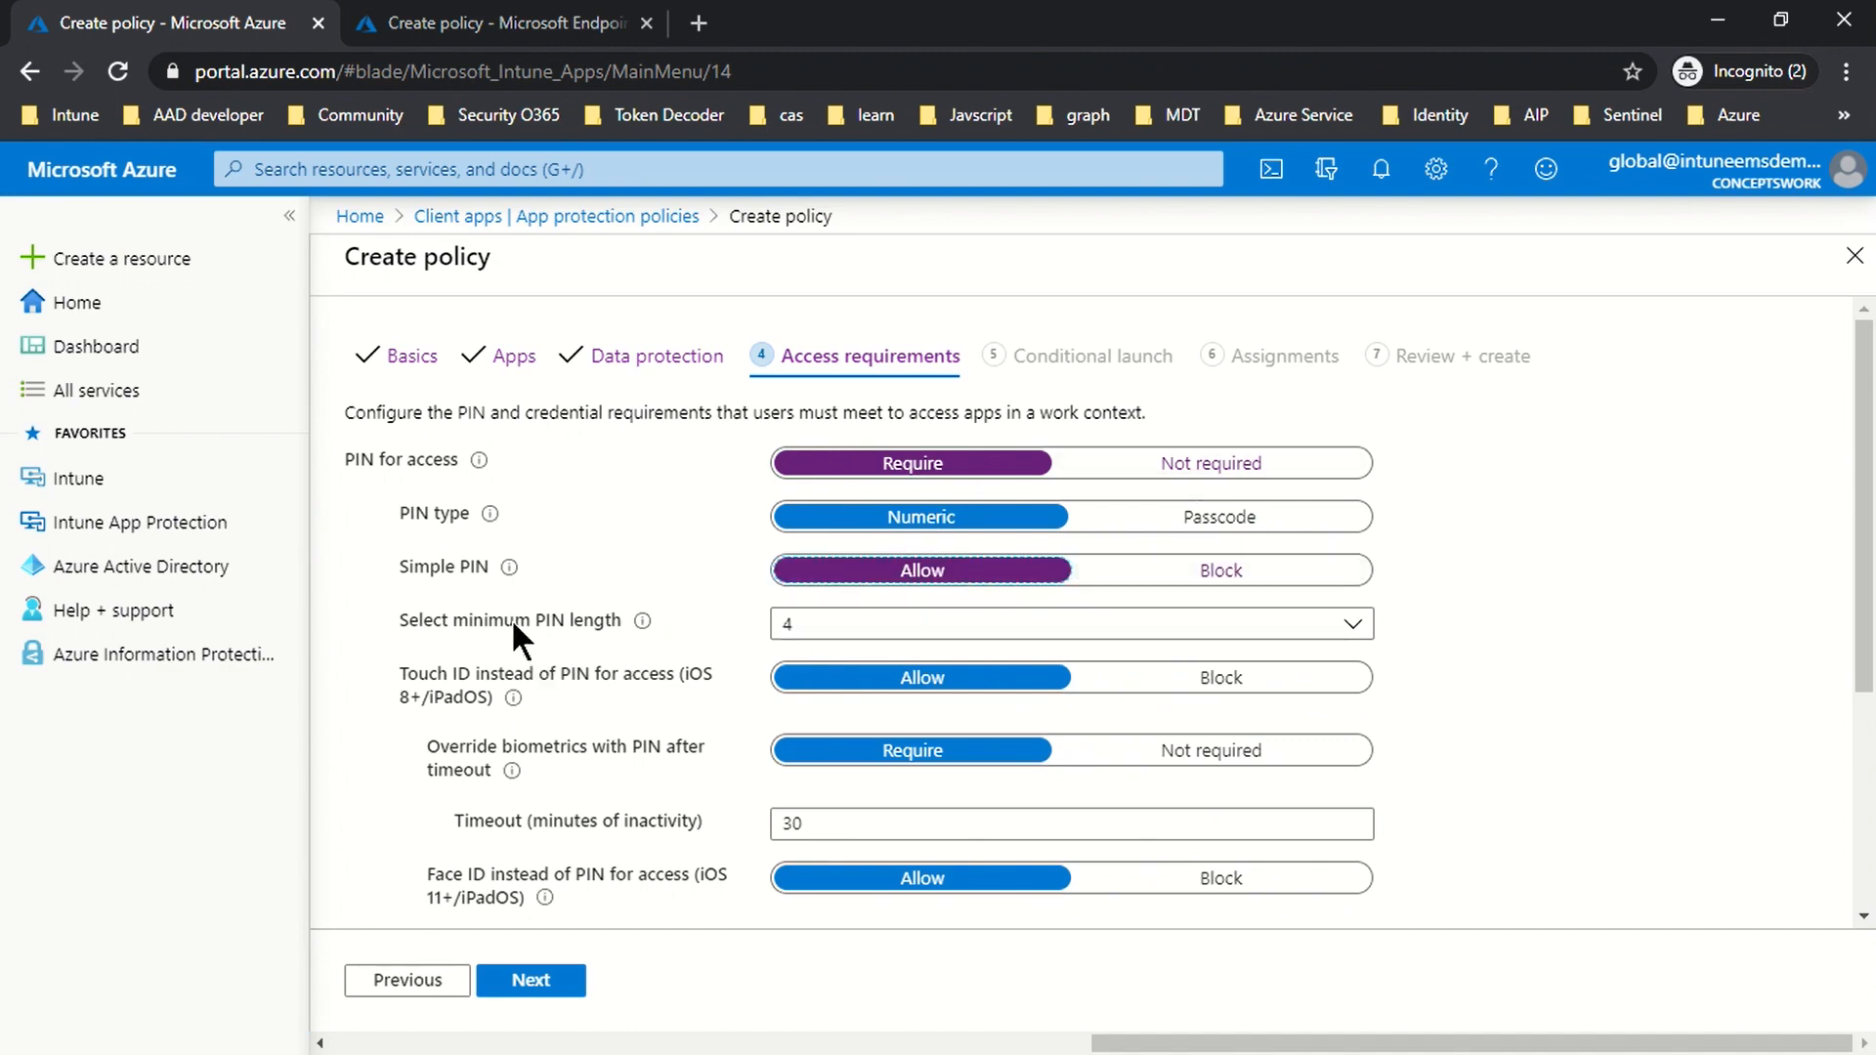
scroll(531, 633, down, 3)
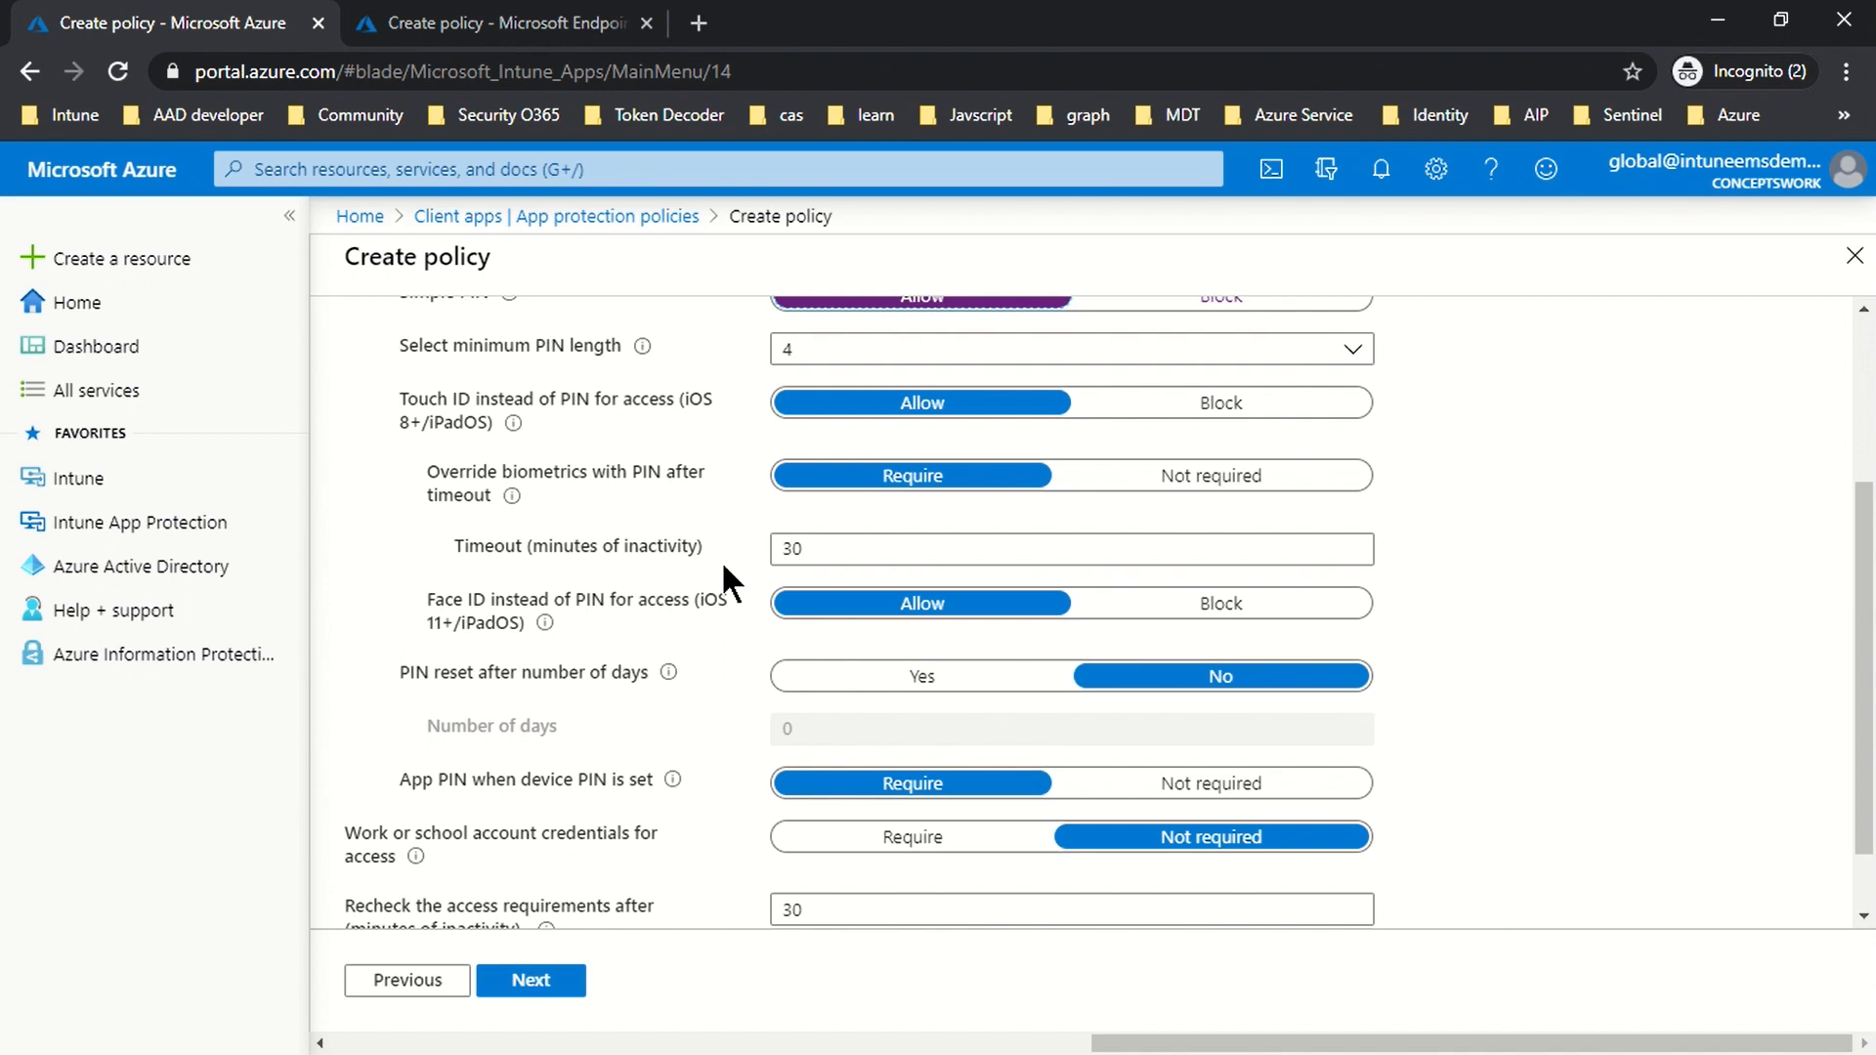
scroll(559, 531, down, 1)
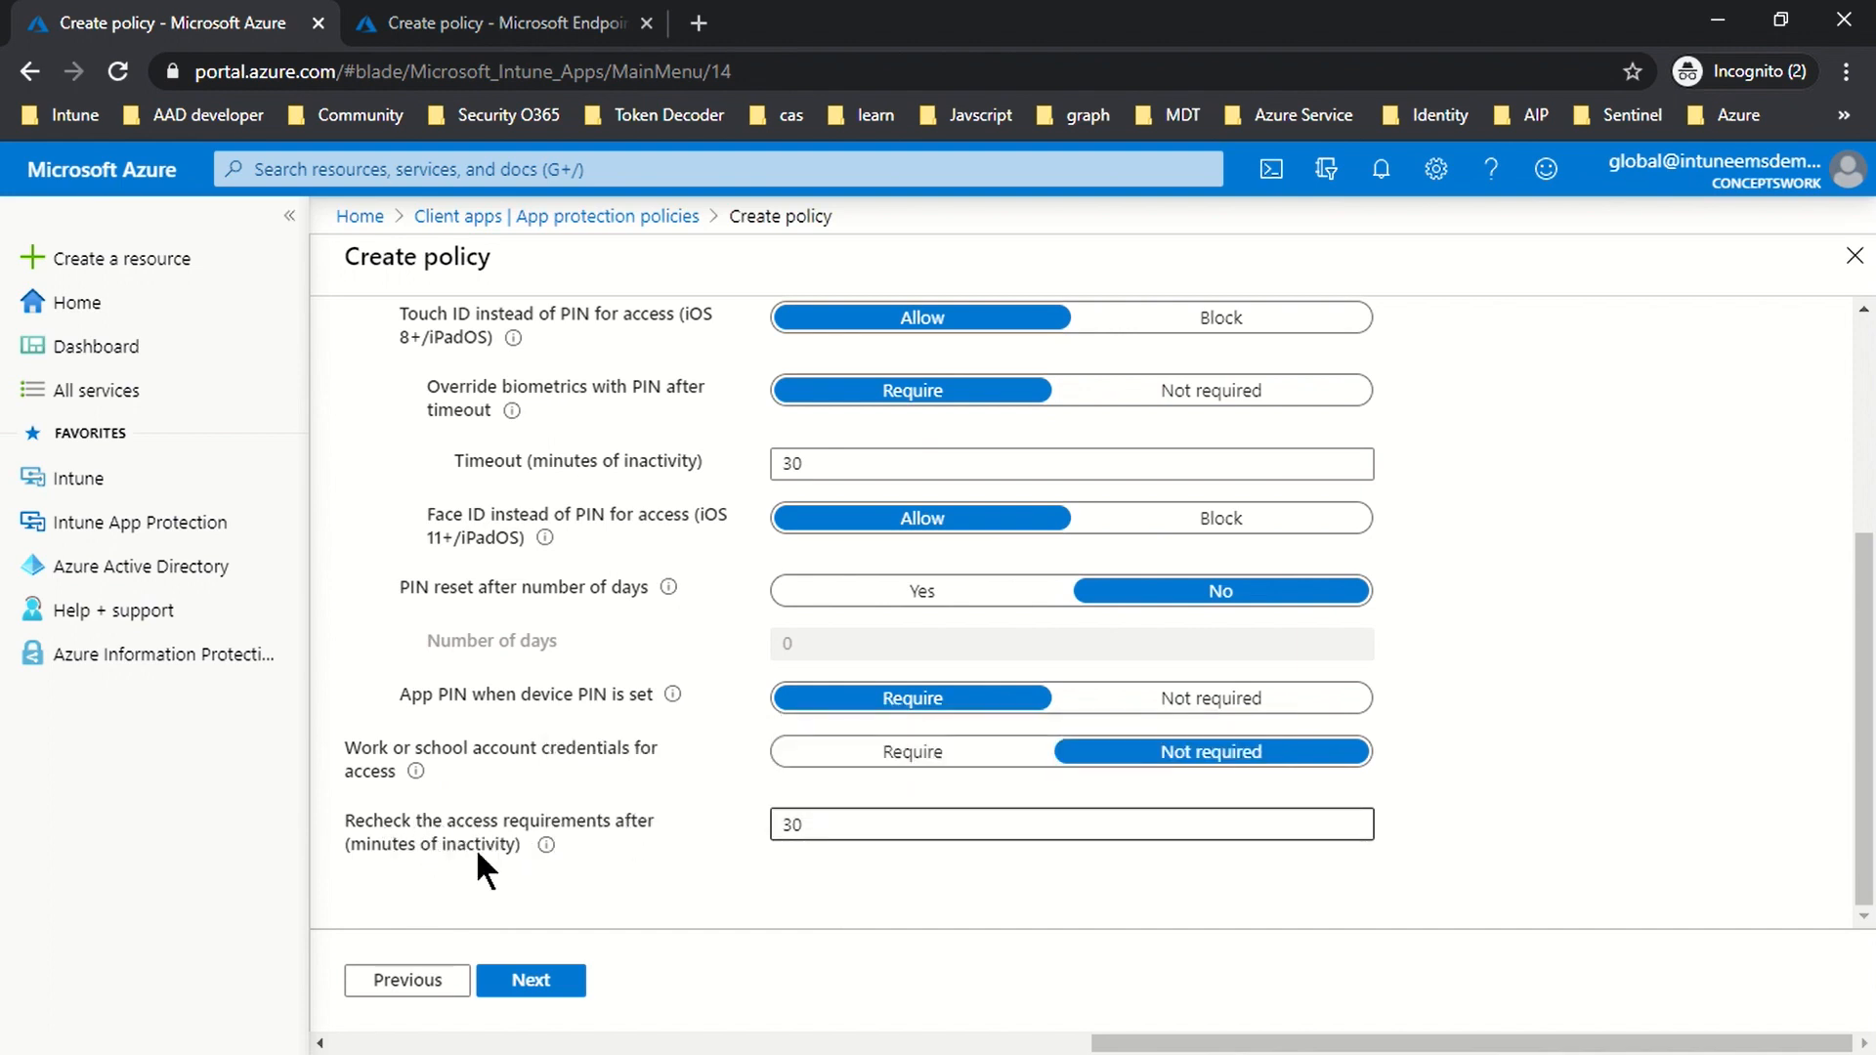
click(838, 829)
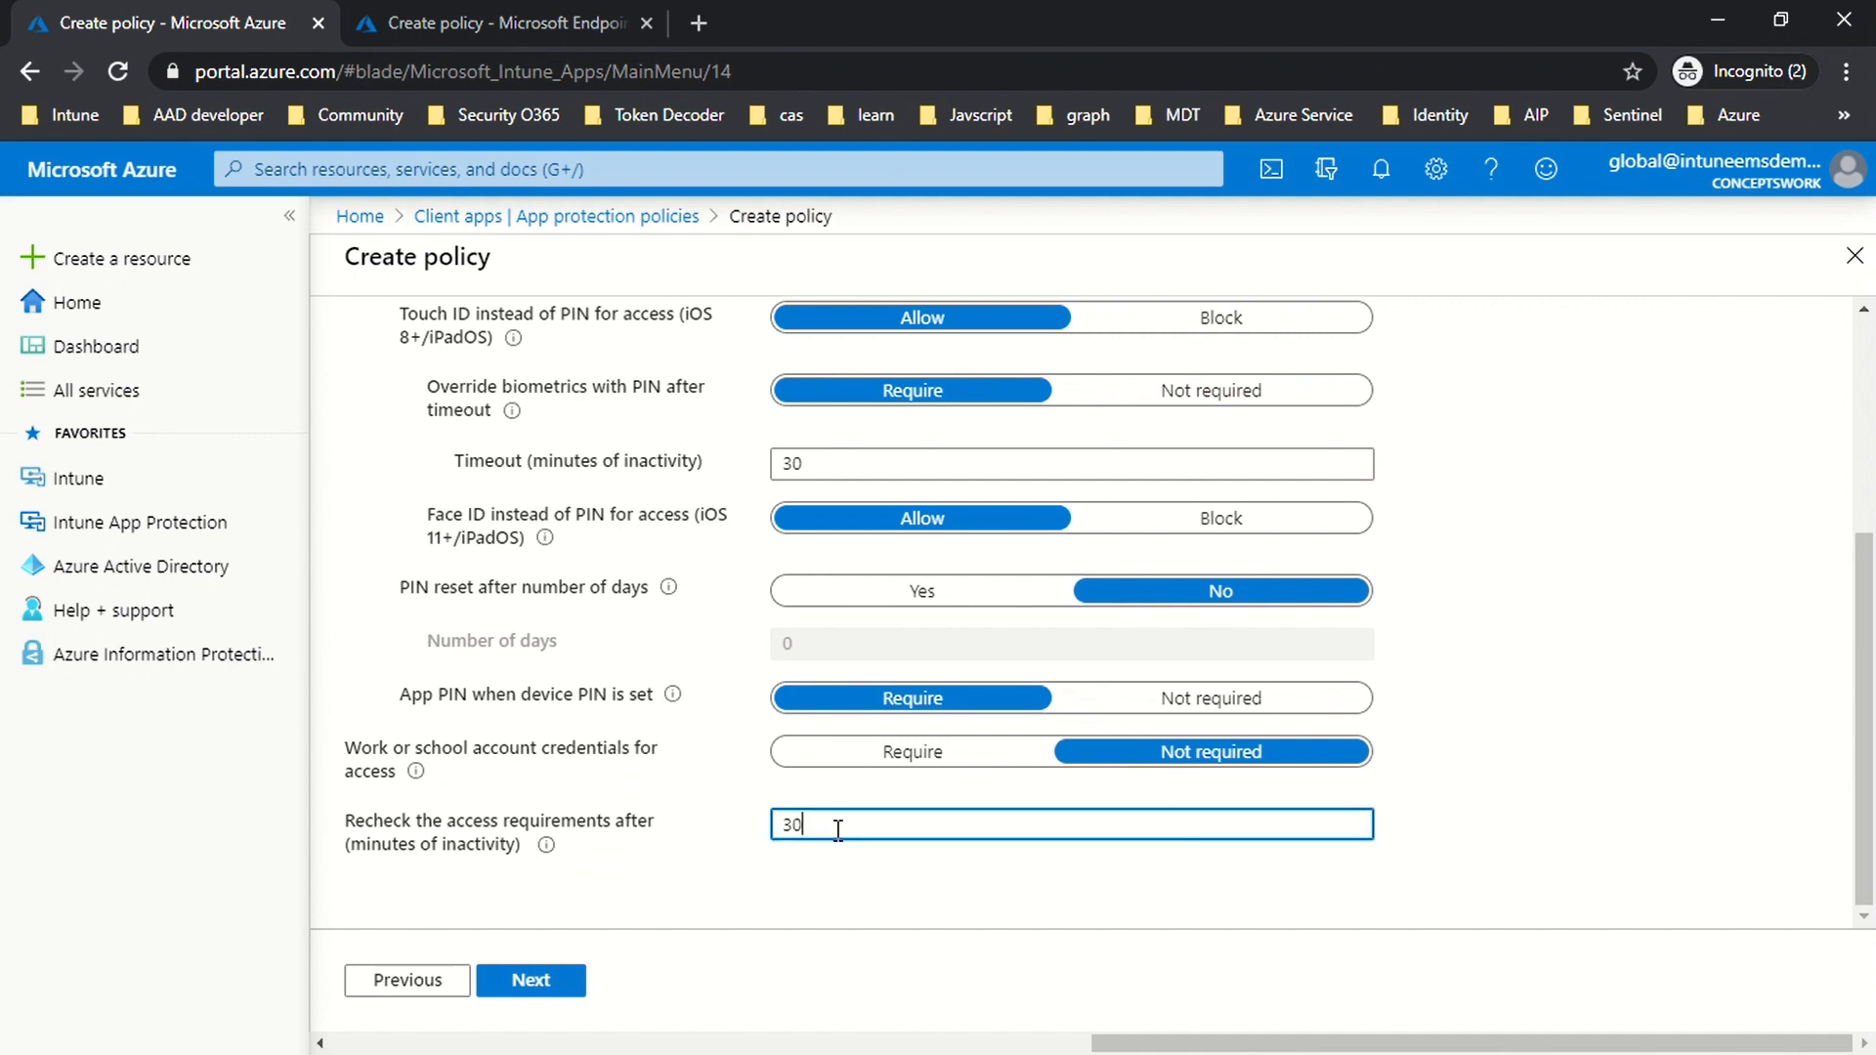
click(1733, 524)
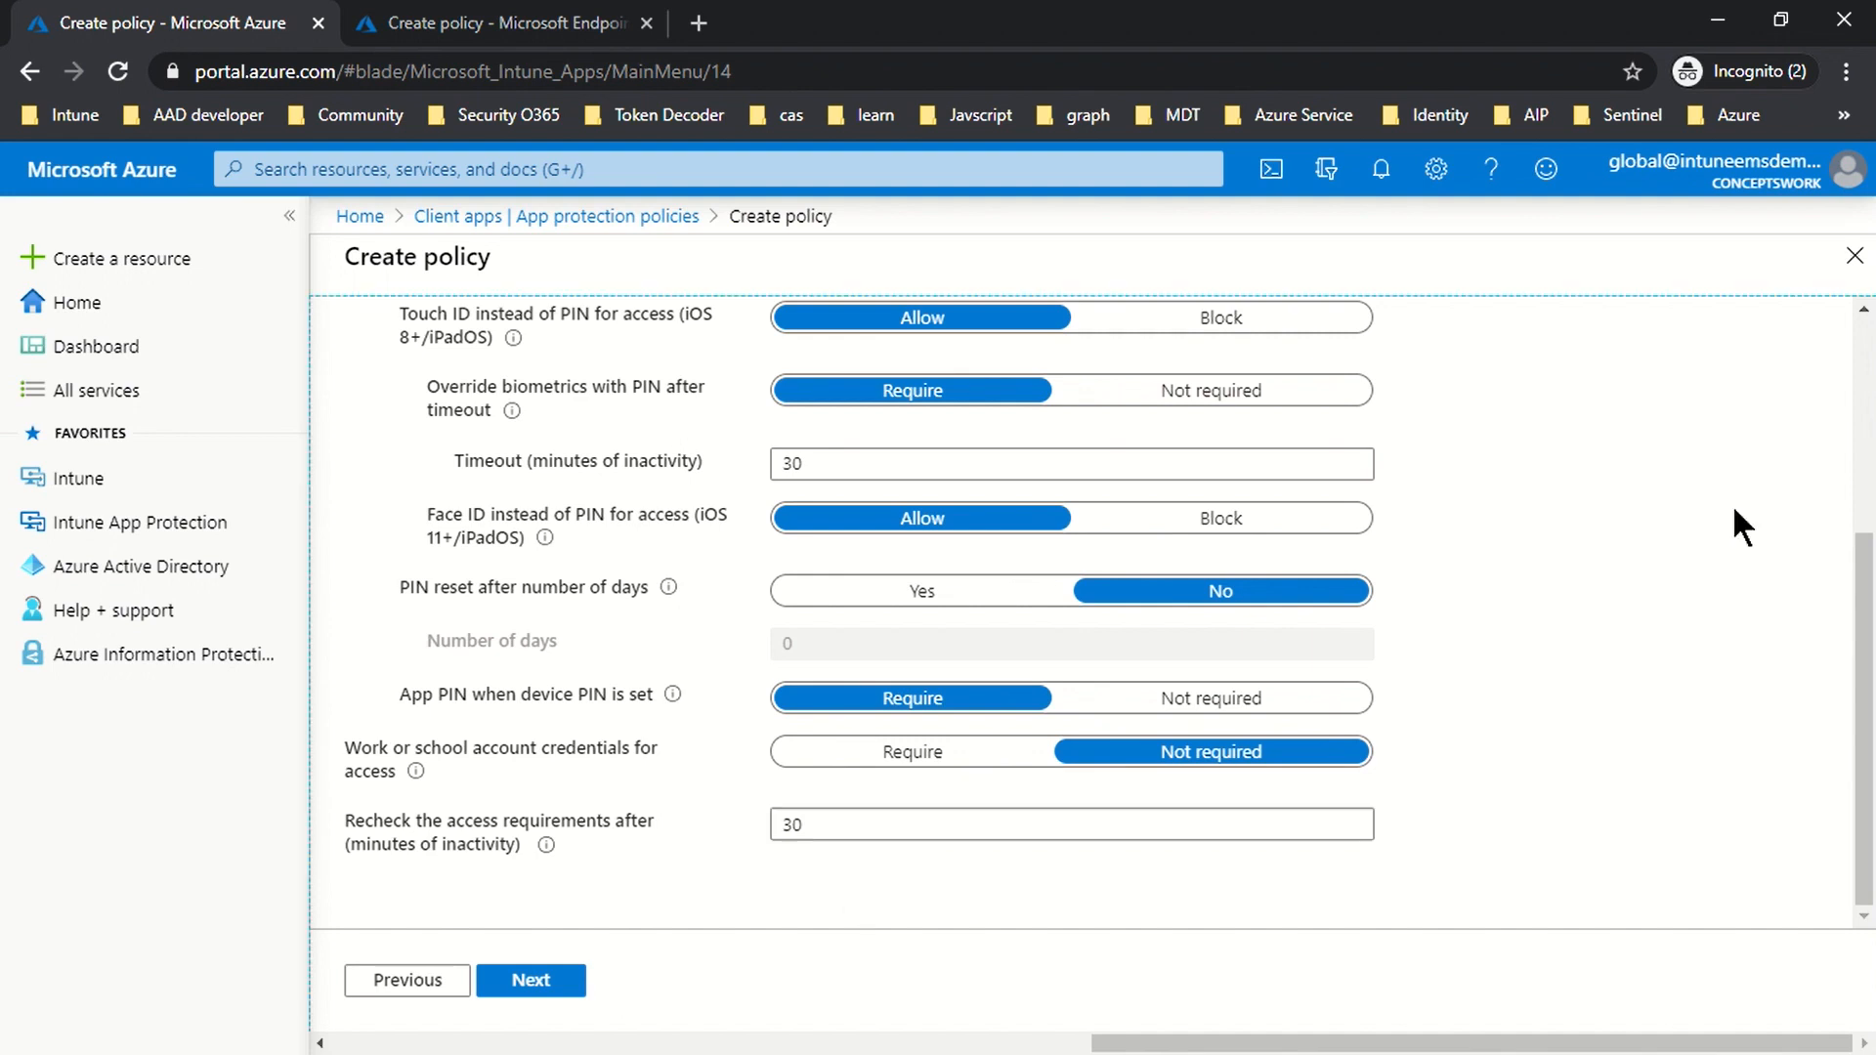
Step: Review the default Conditional launch rules, including Max PIN attempts and 720-minute offline grace period
click(528, 980)
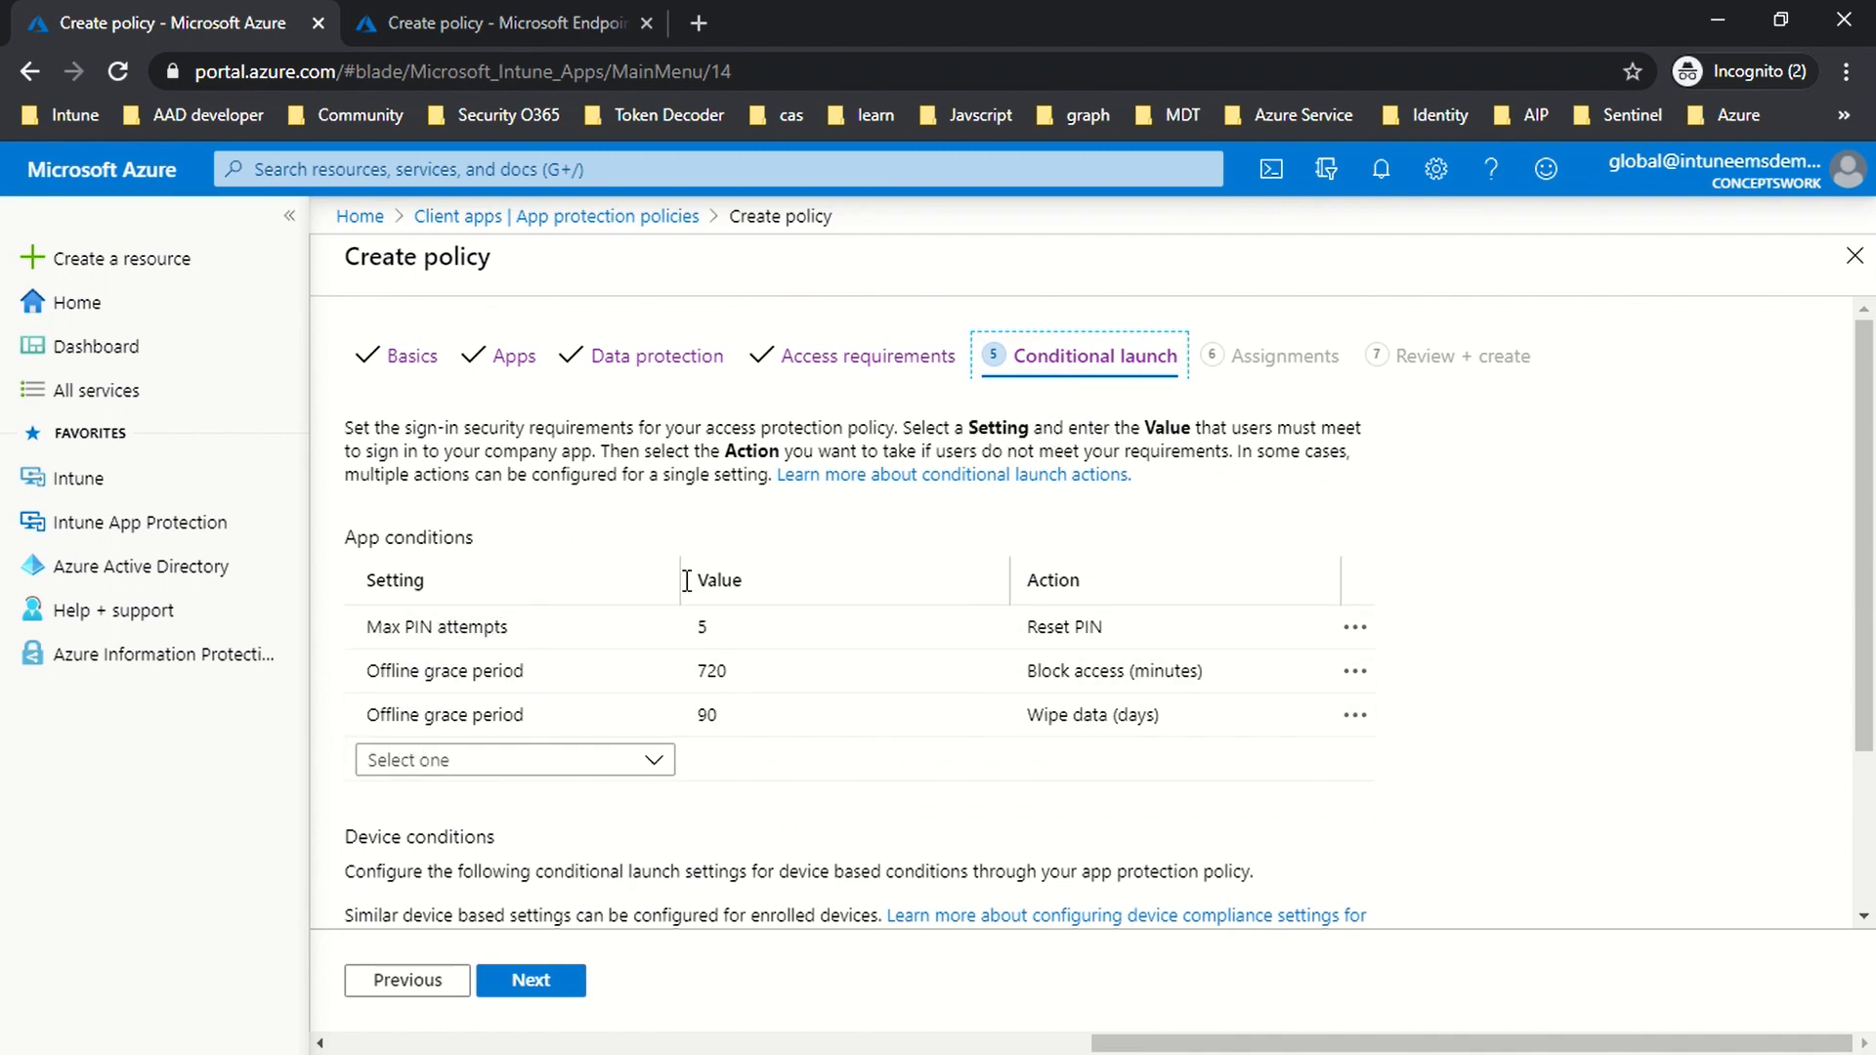
click(724, 615)
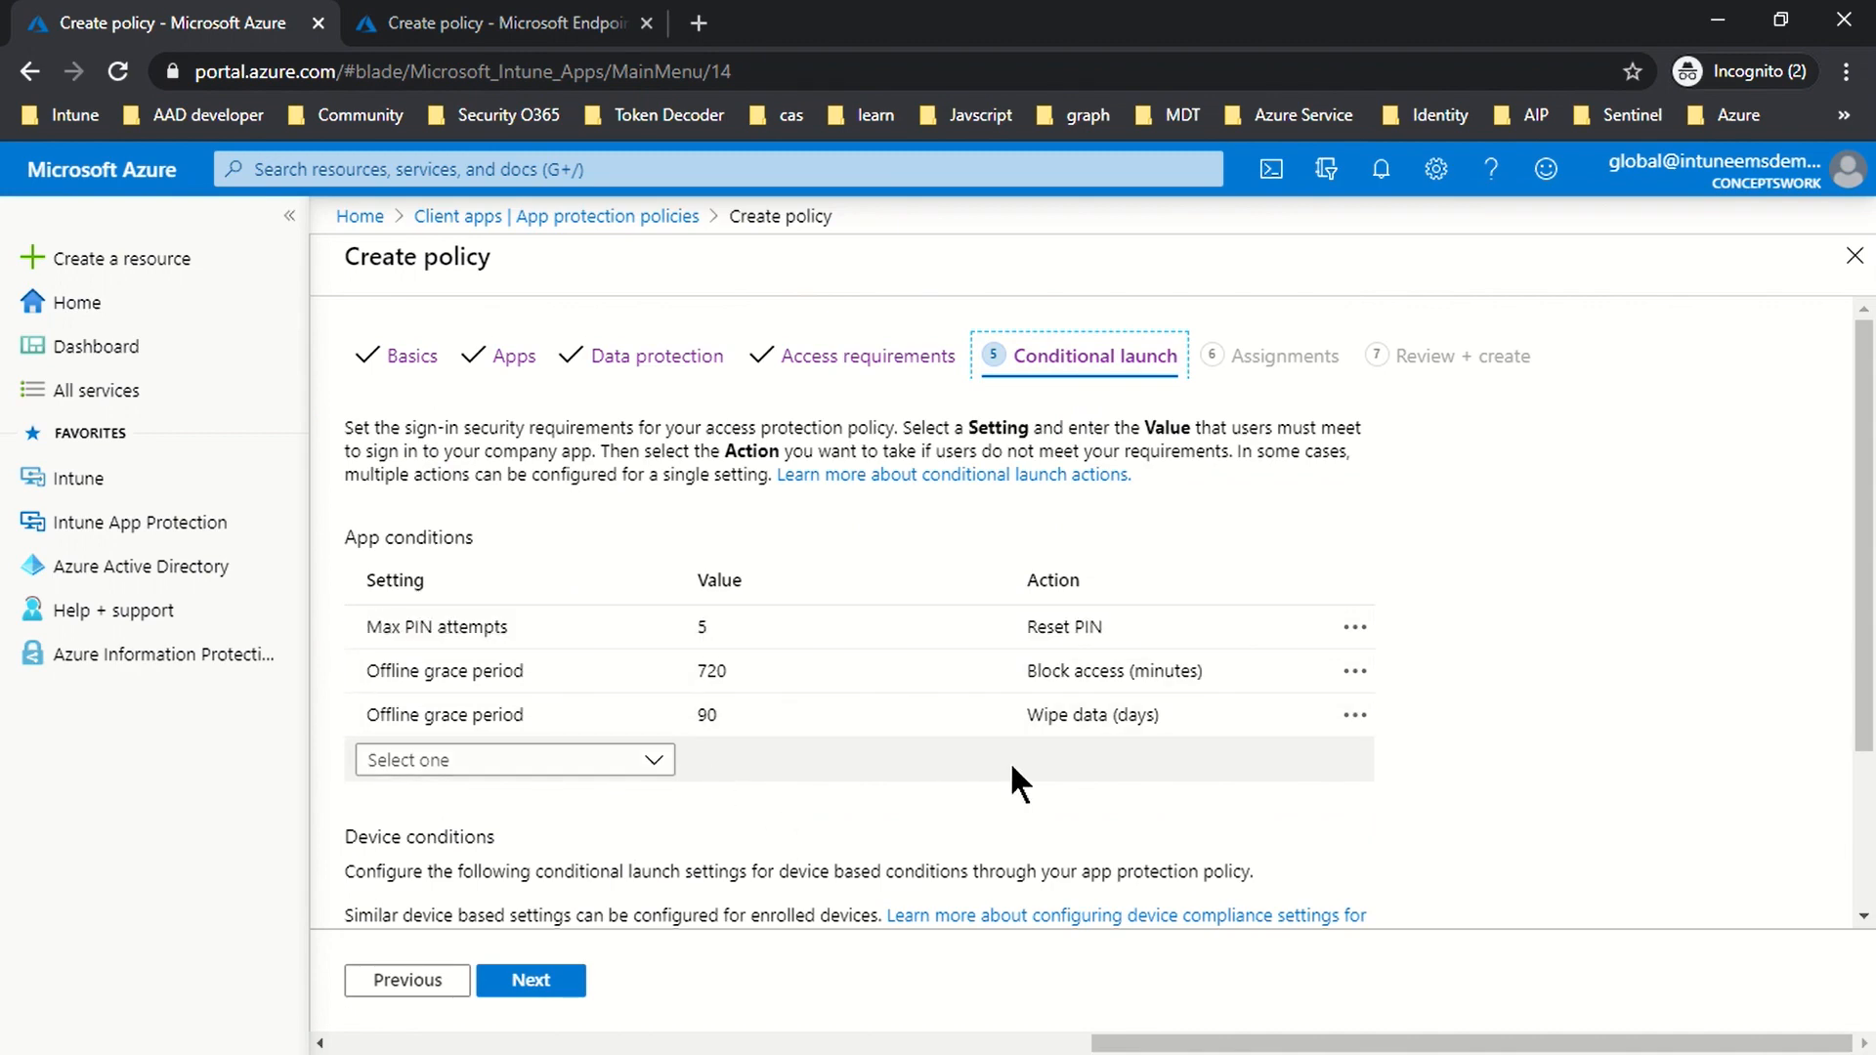
scroll(1010, 760, down, 1)
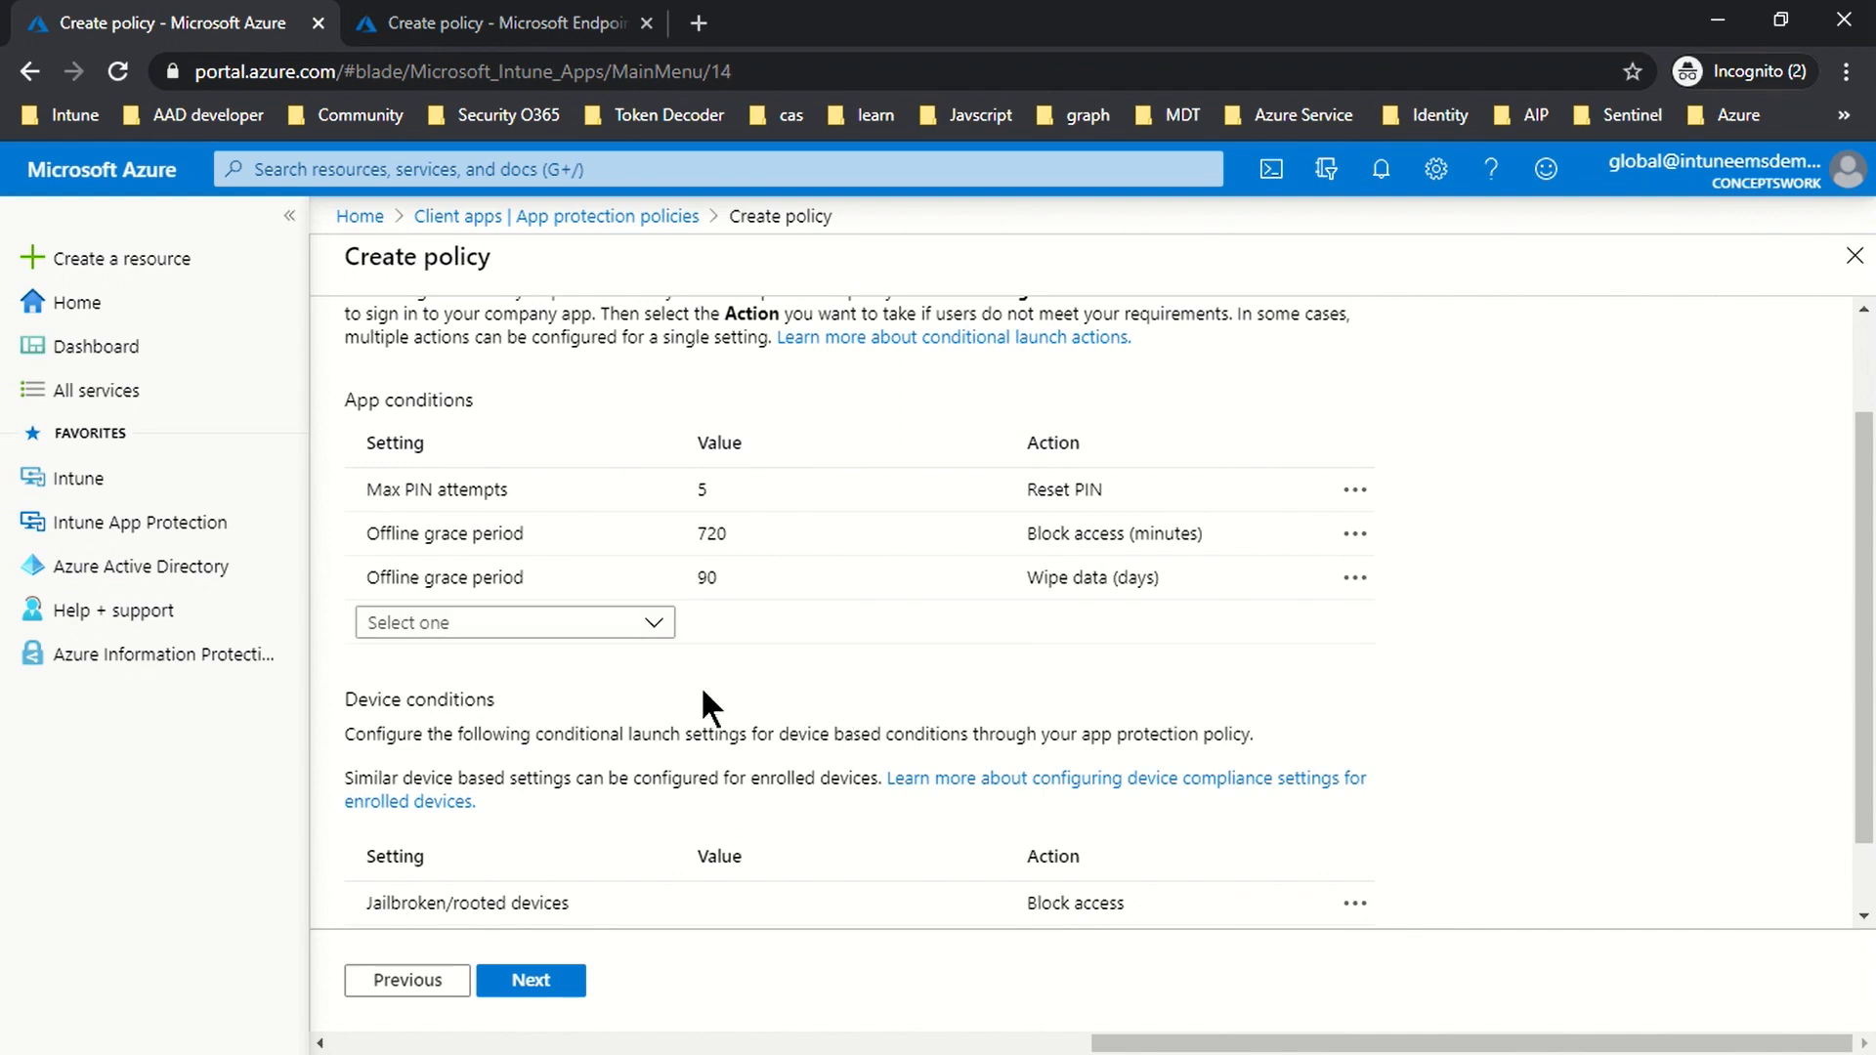
click(363, 522)
scroll(924, 678, down, 1)
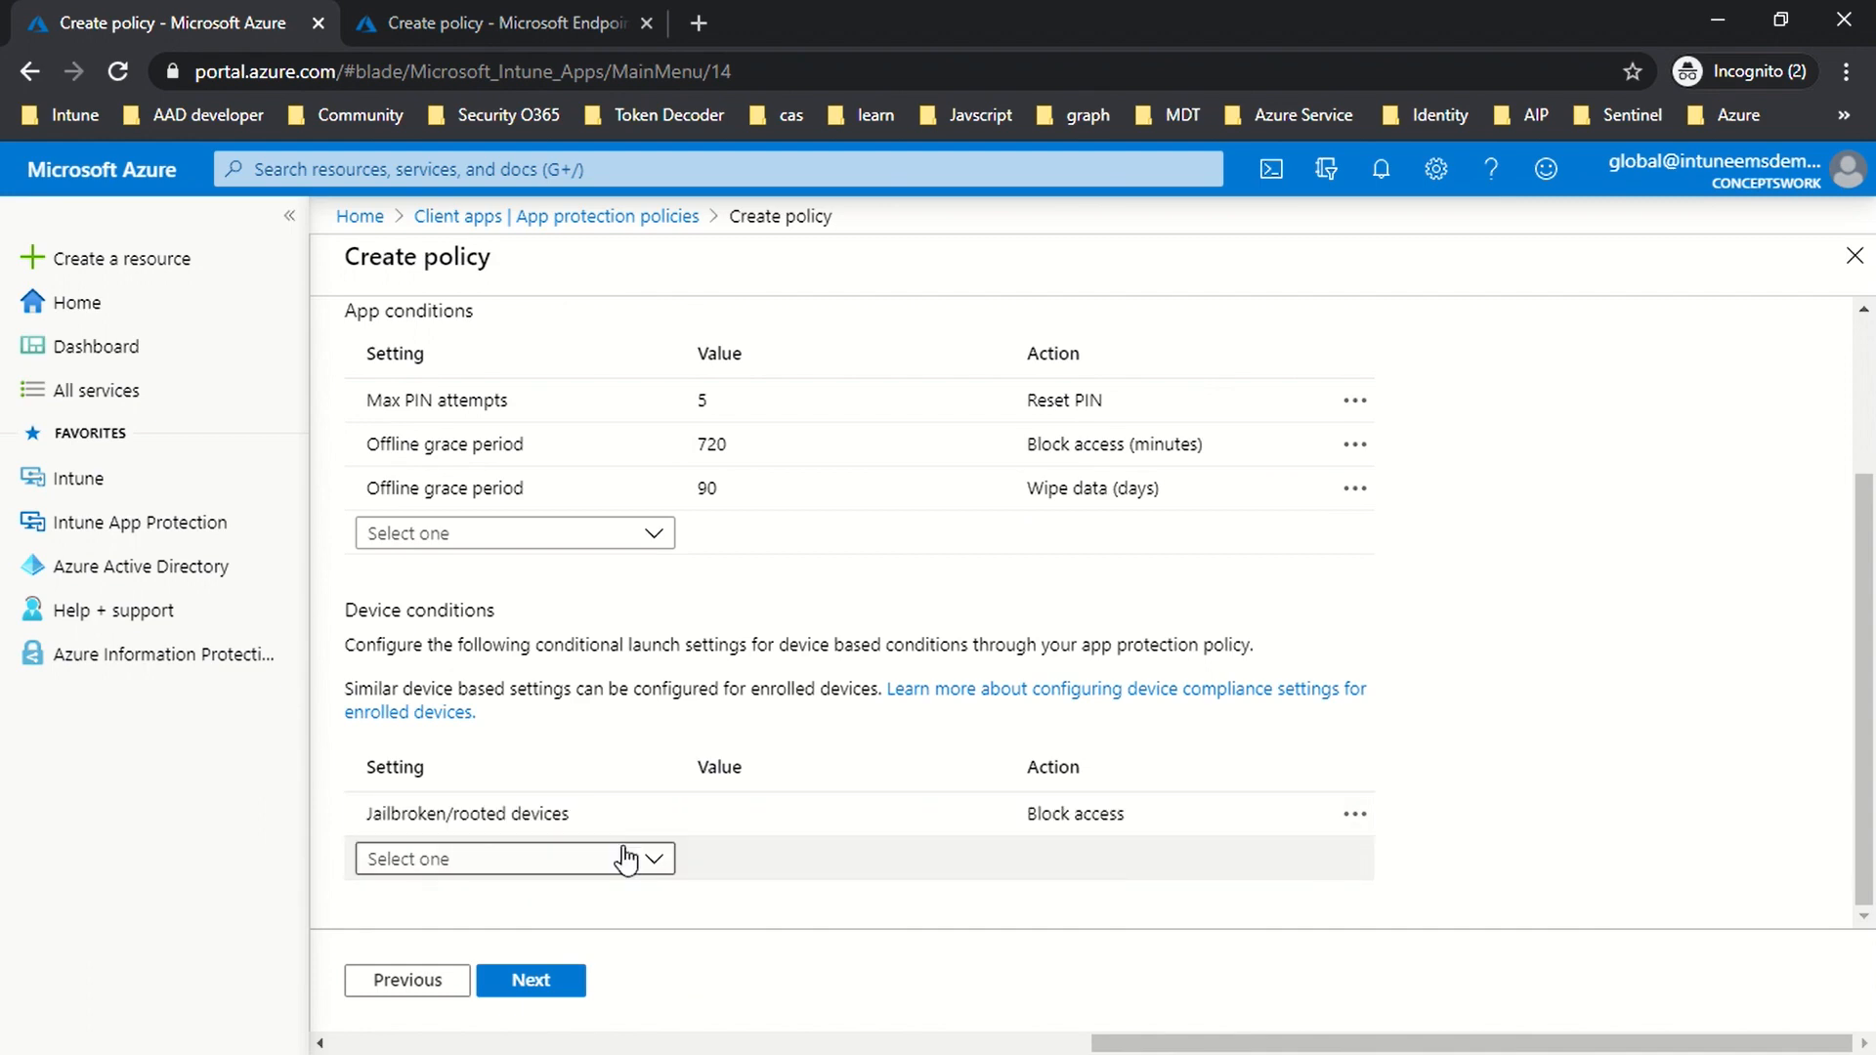
scroll(870, 782, up, 2)
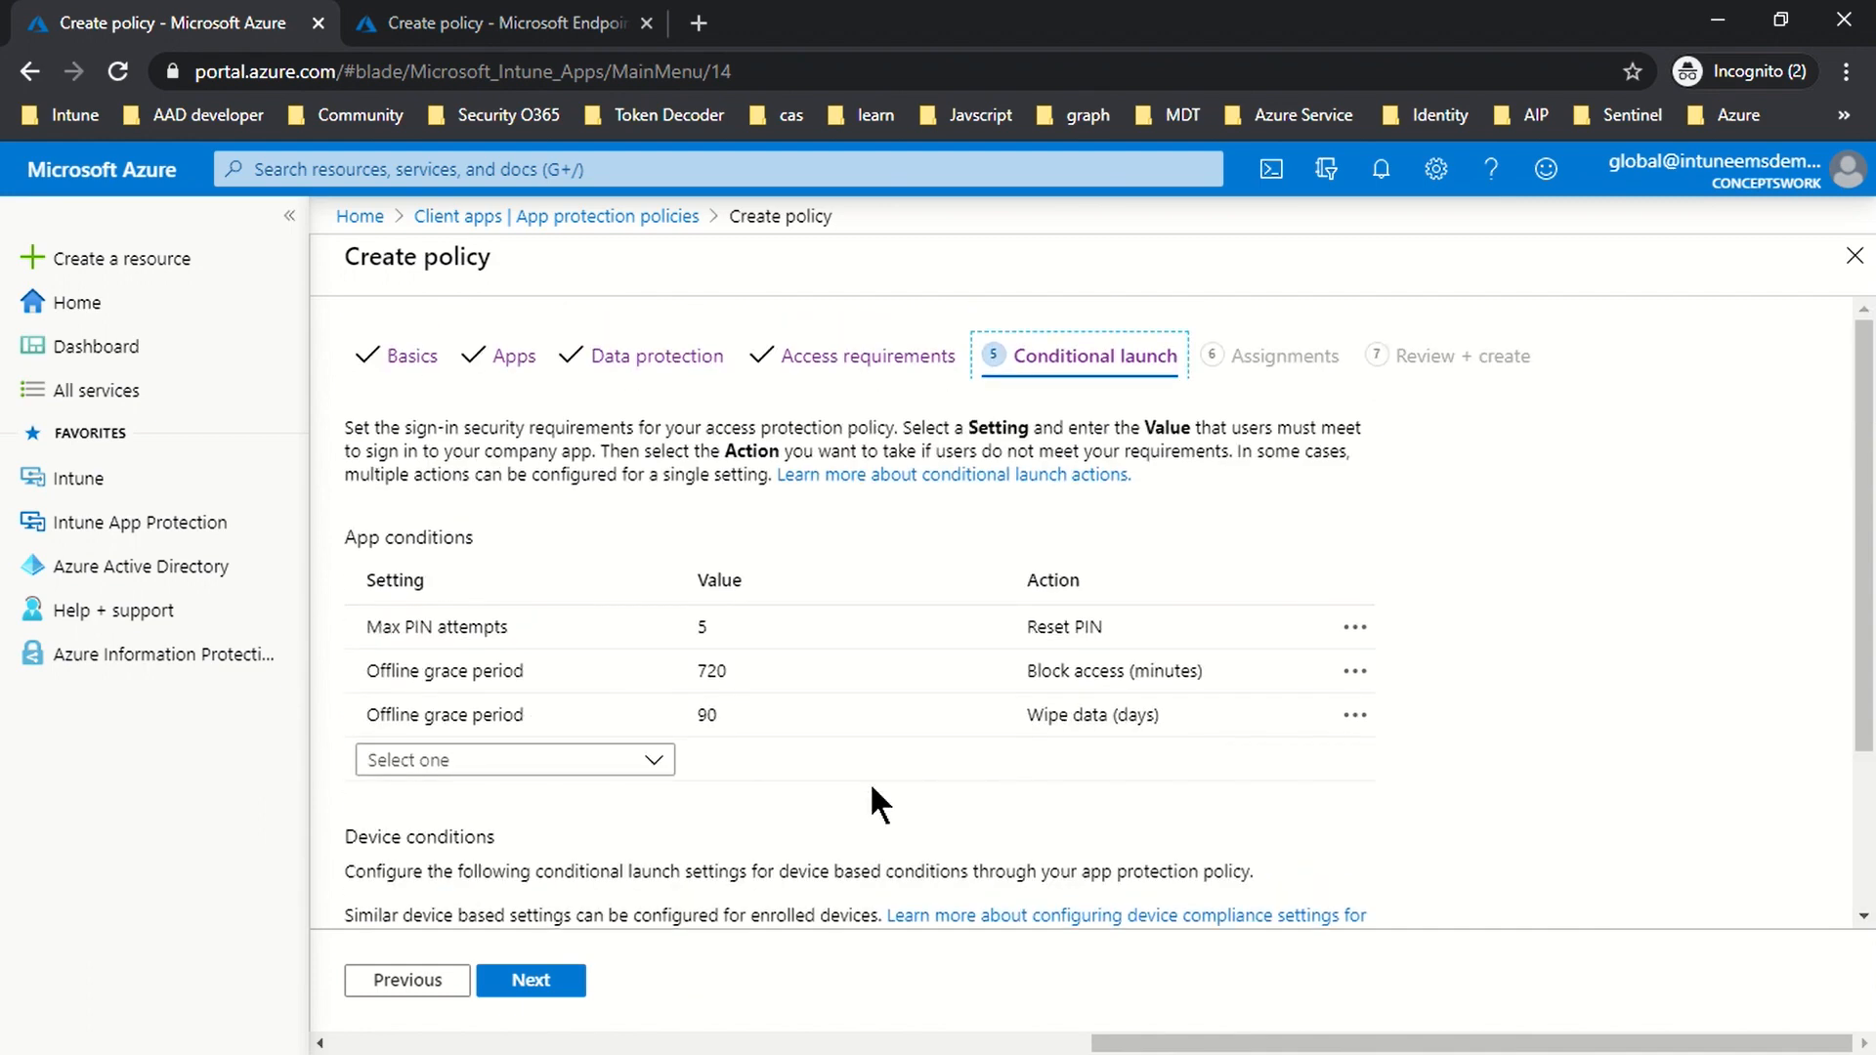
scroll(869, 782, down, 2)
click(538, 982)
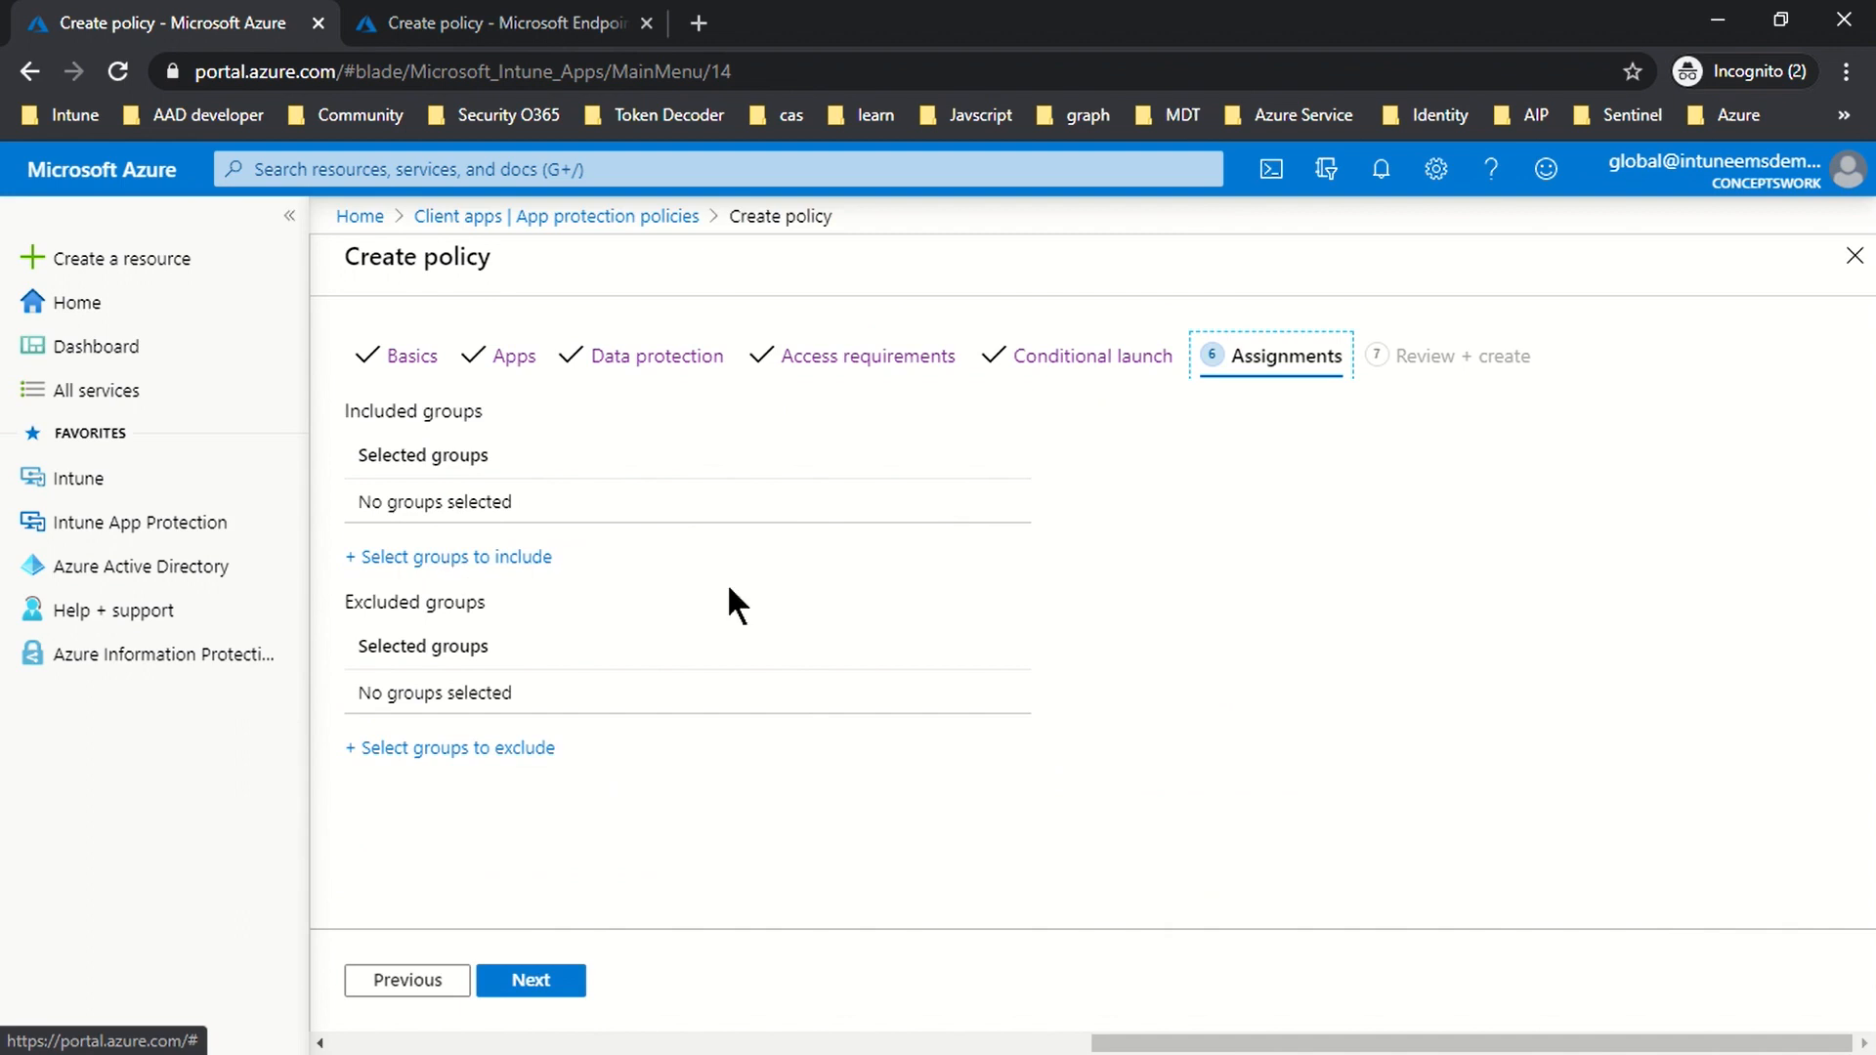
Step: Search 'Intune' and include the Intune-MAM group in assignments, then go to Review + create
click(396, 567)
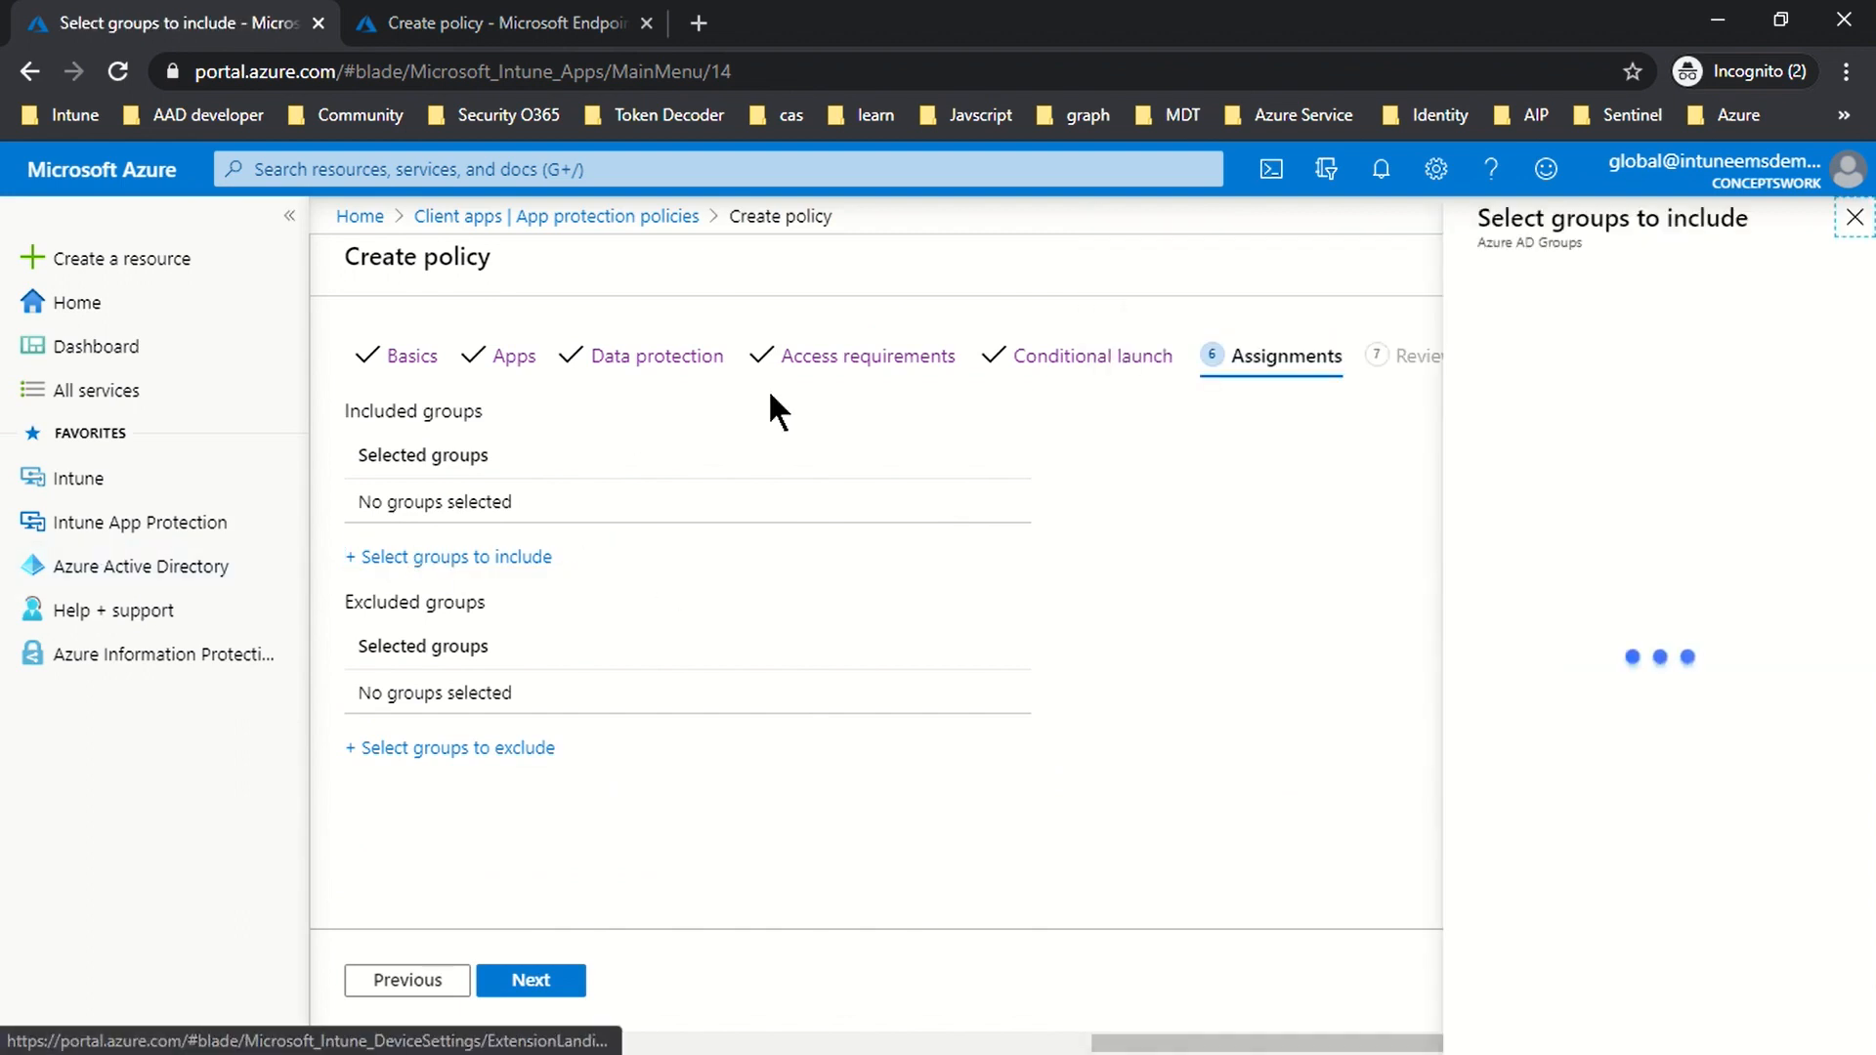
text(Intune)
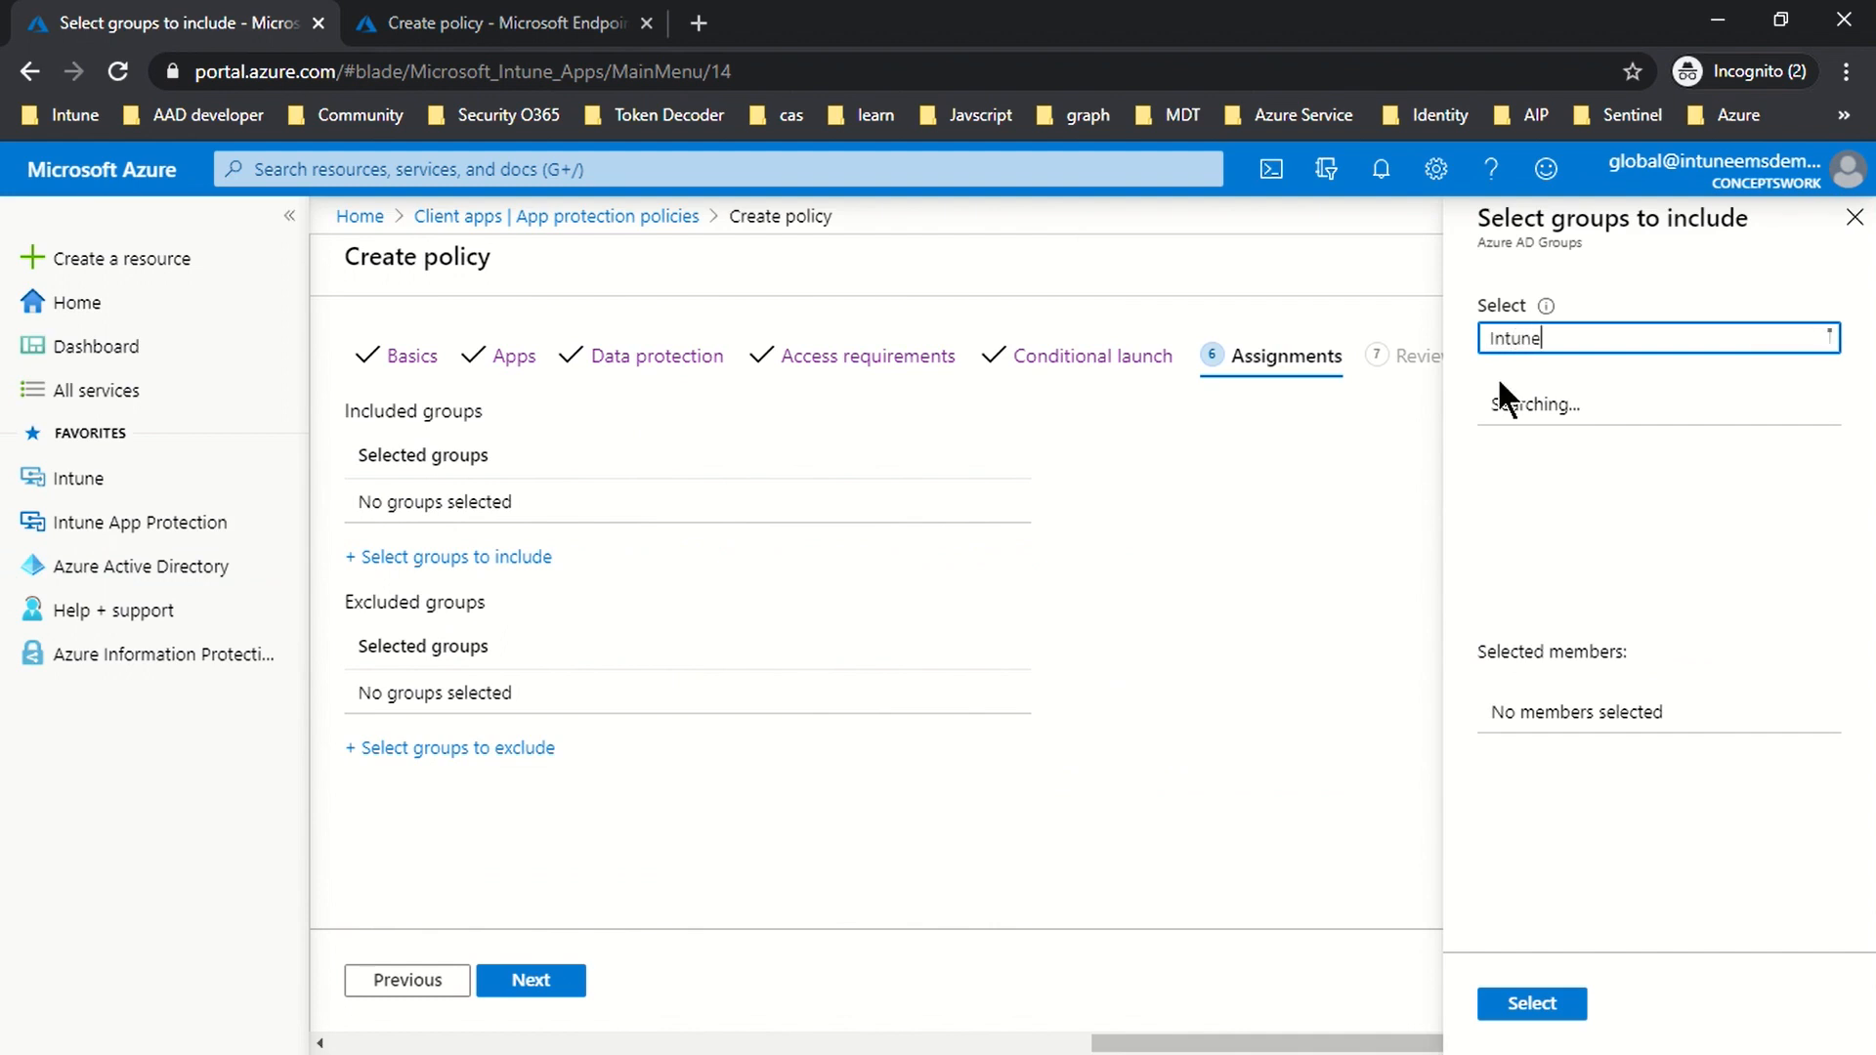
click(1494, 408)
click(1520, 1004)
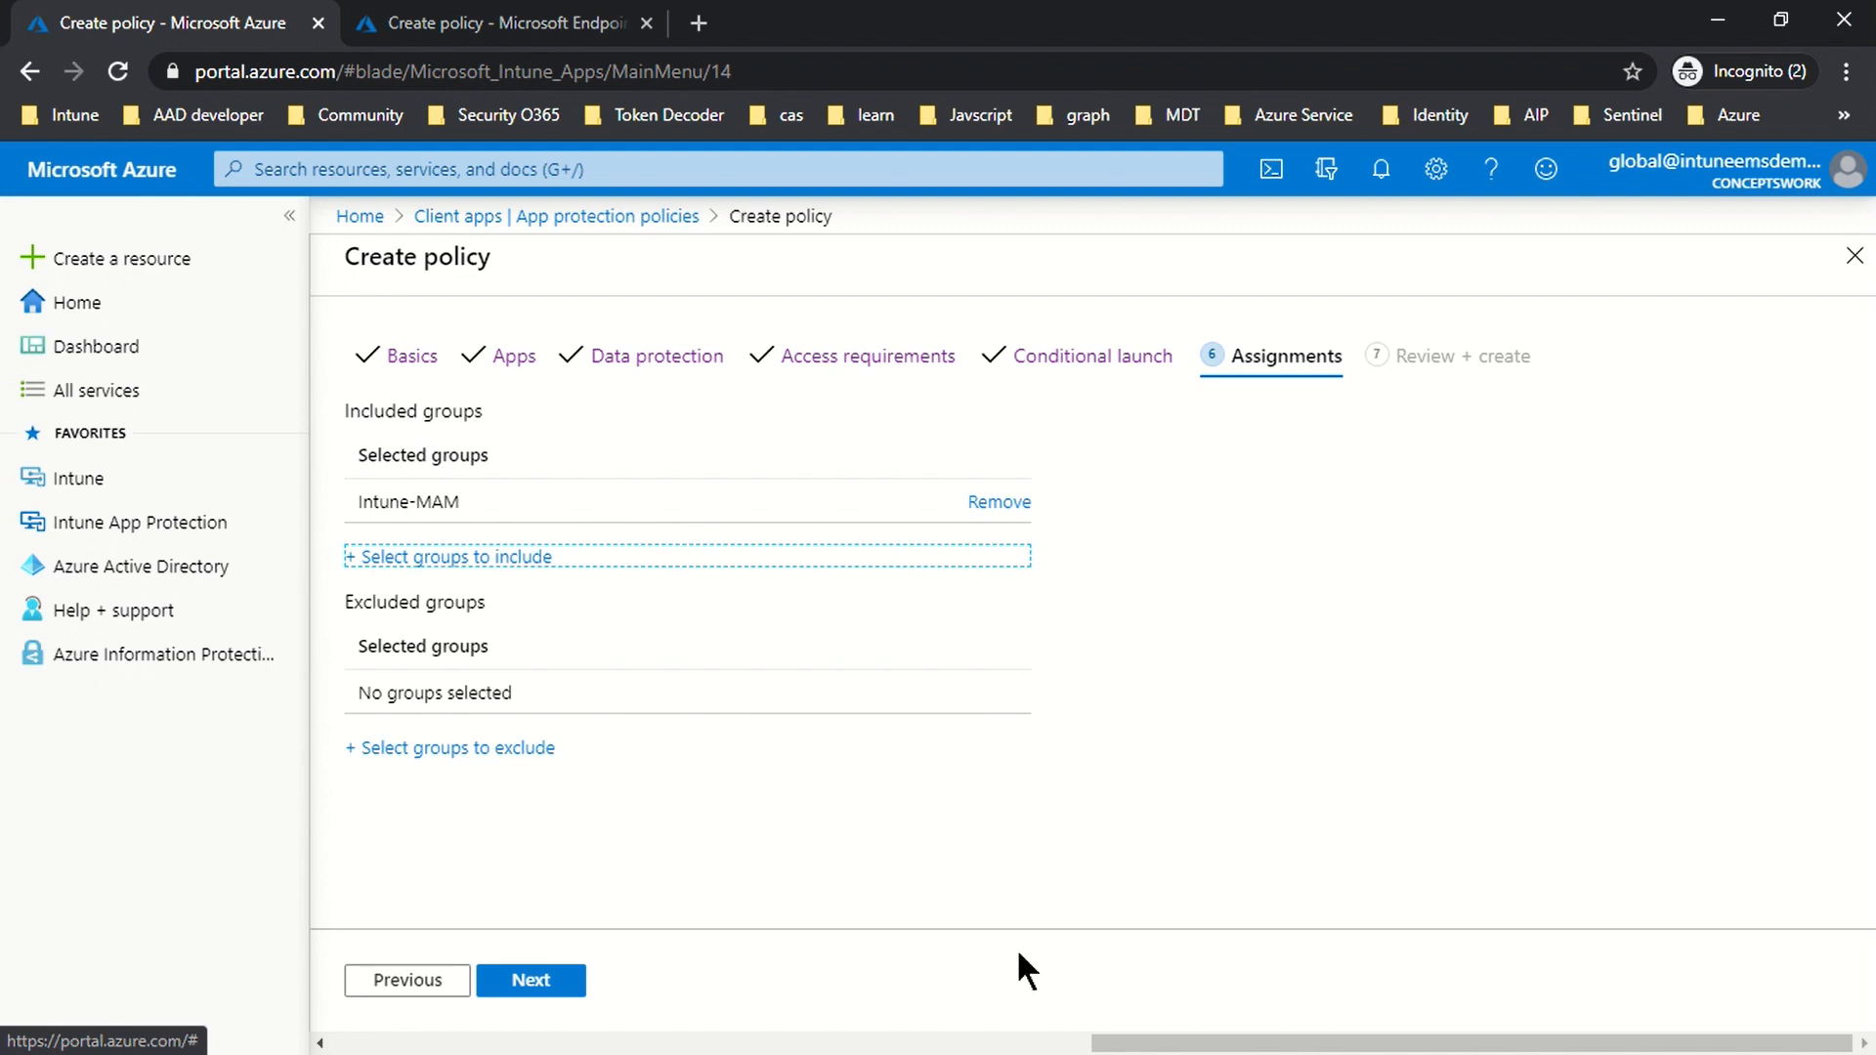
click(536, 982)
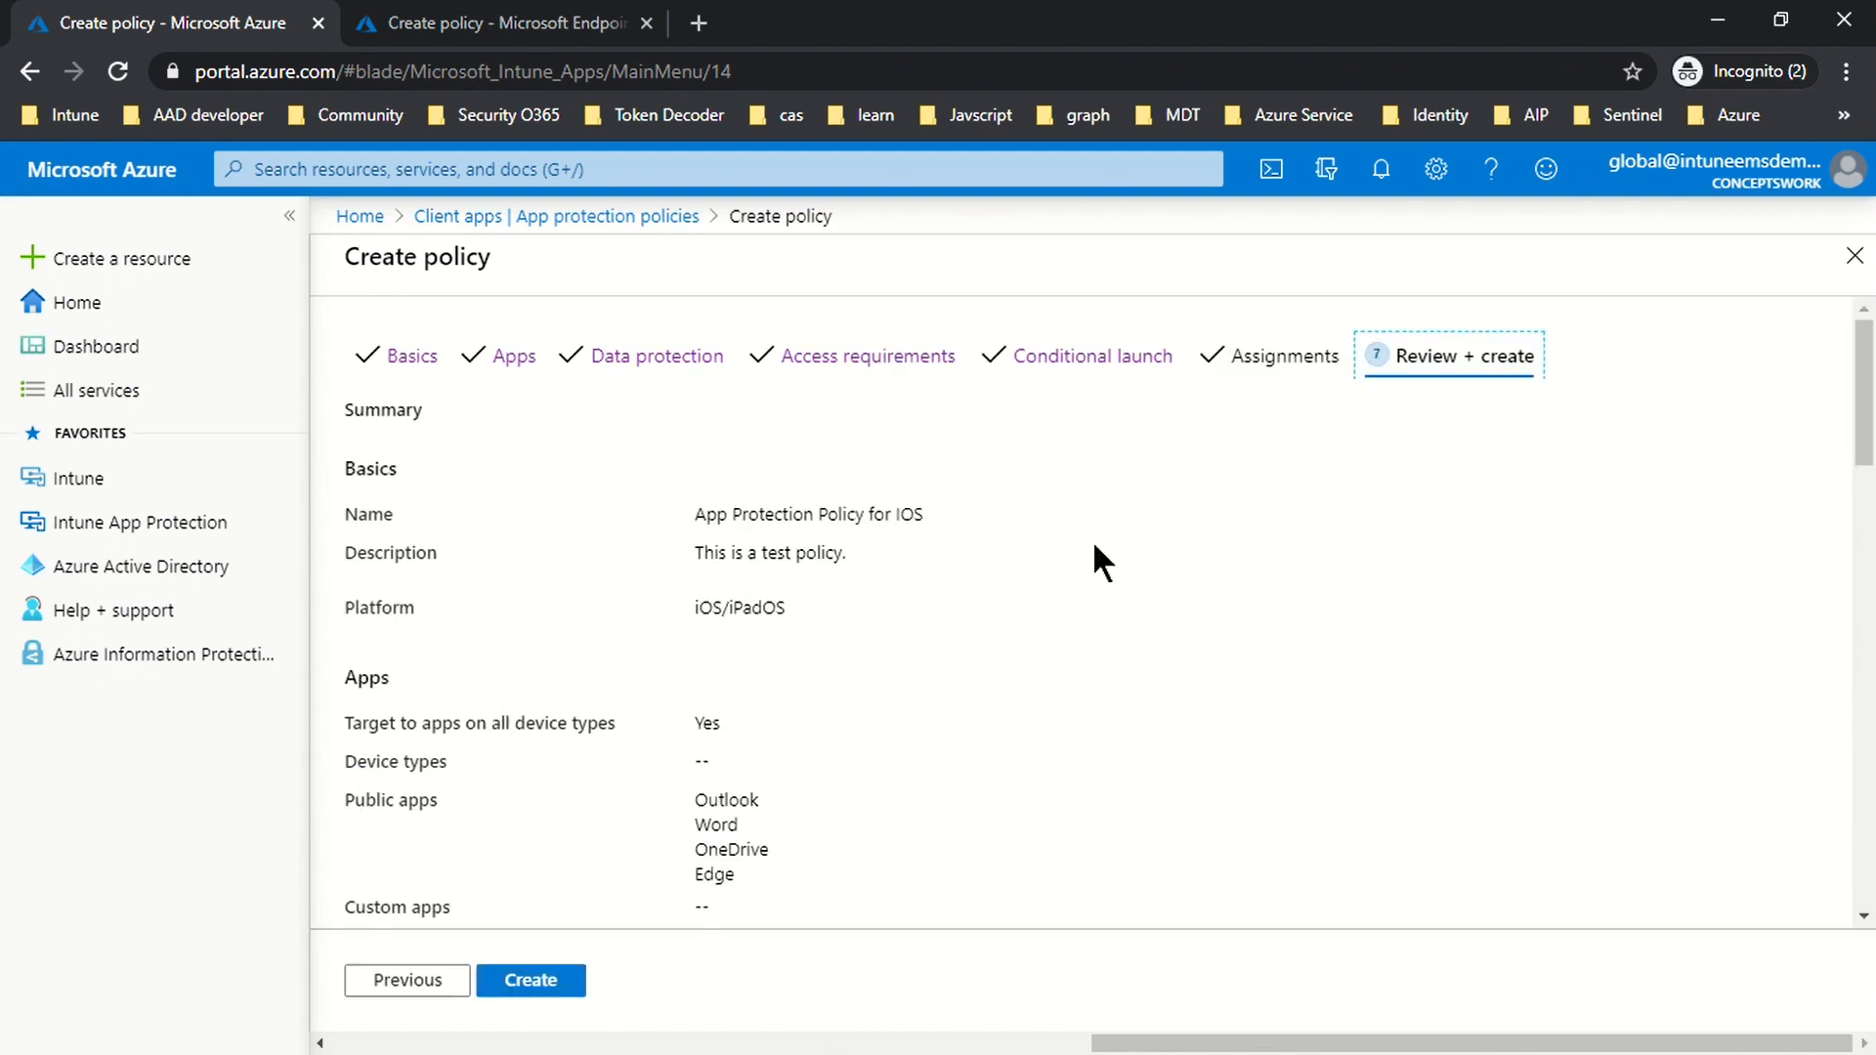
Step: Look over the Review + create summary and create the iOS/iPadOS app protection policy
scroll(1108, 629, down, 15)
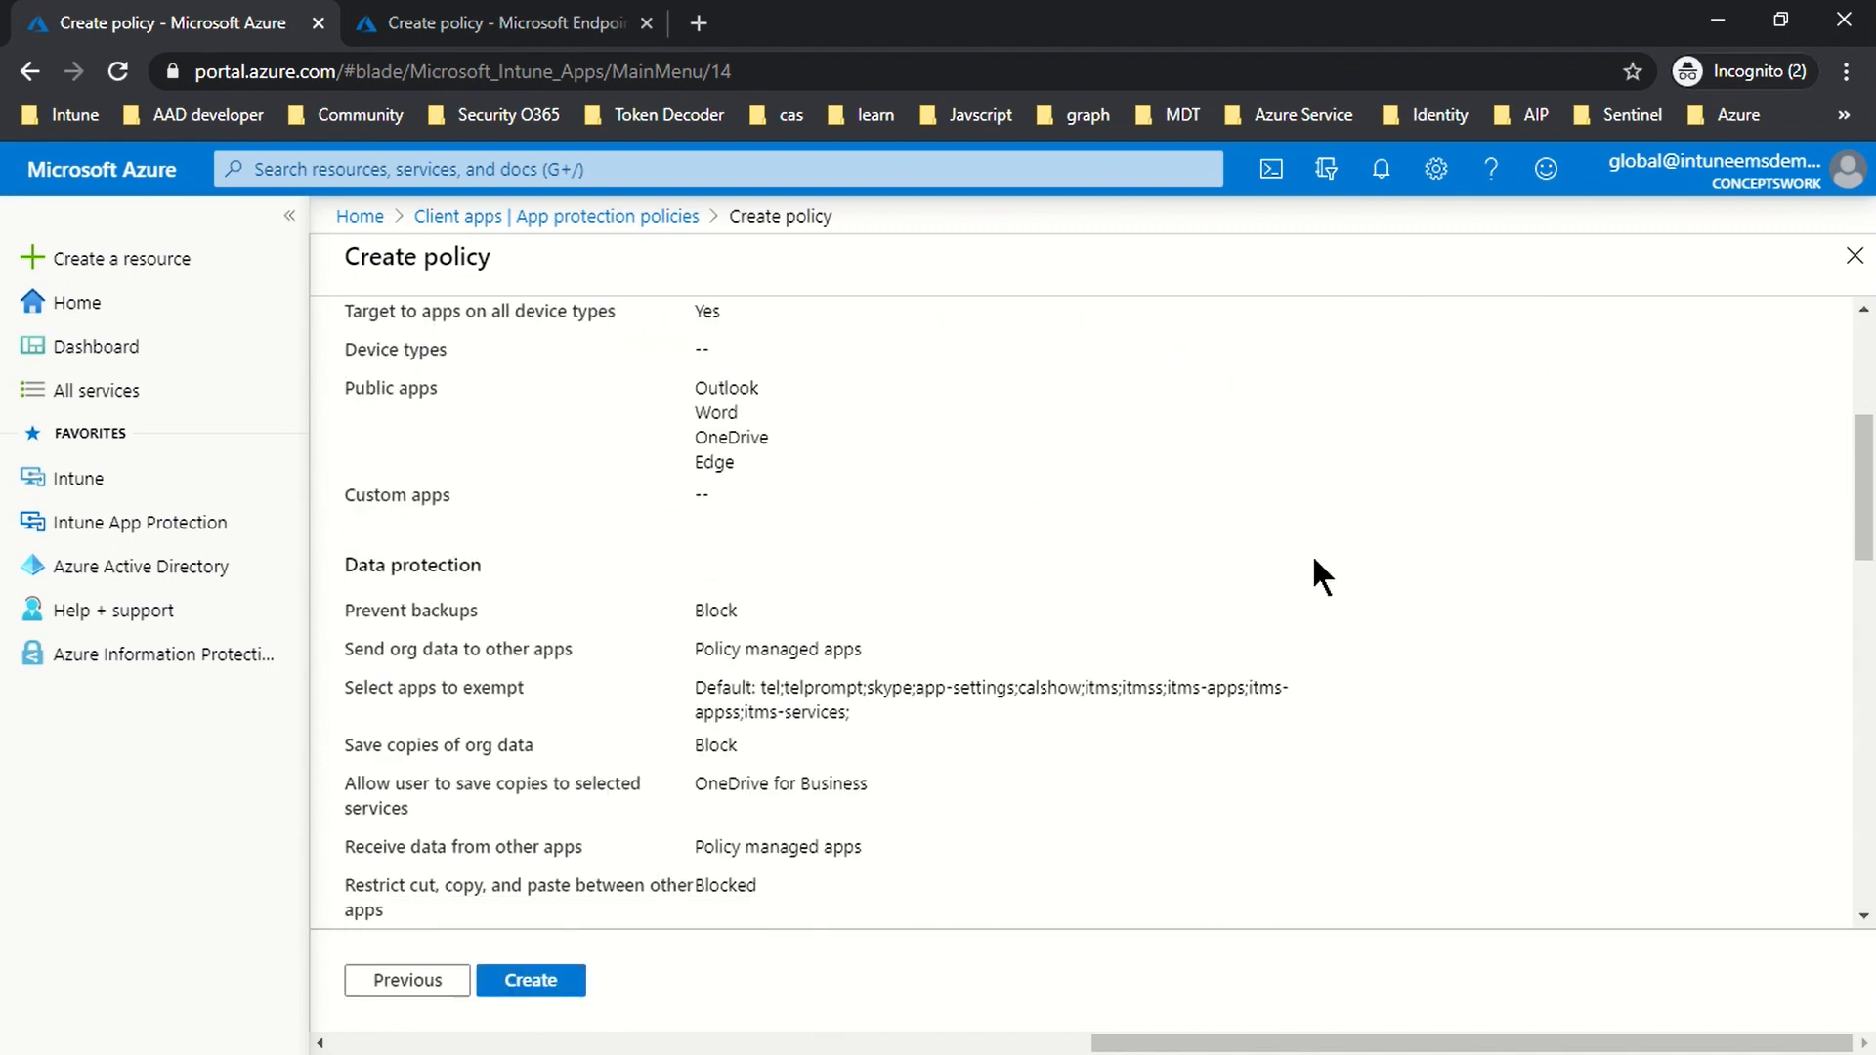
scroll(963, 720, down, 10)
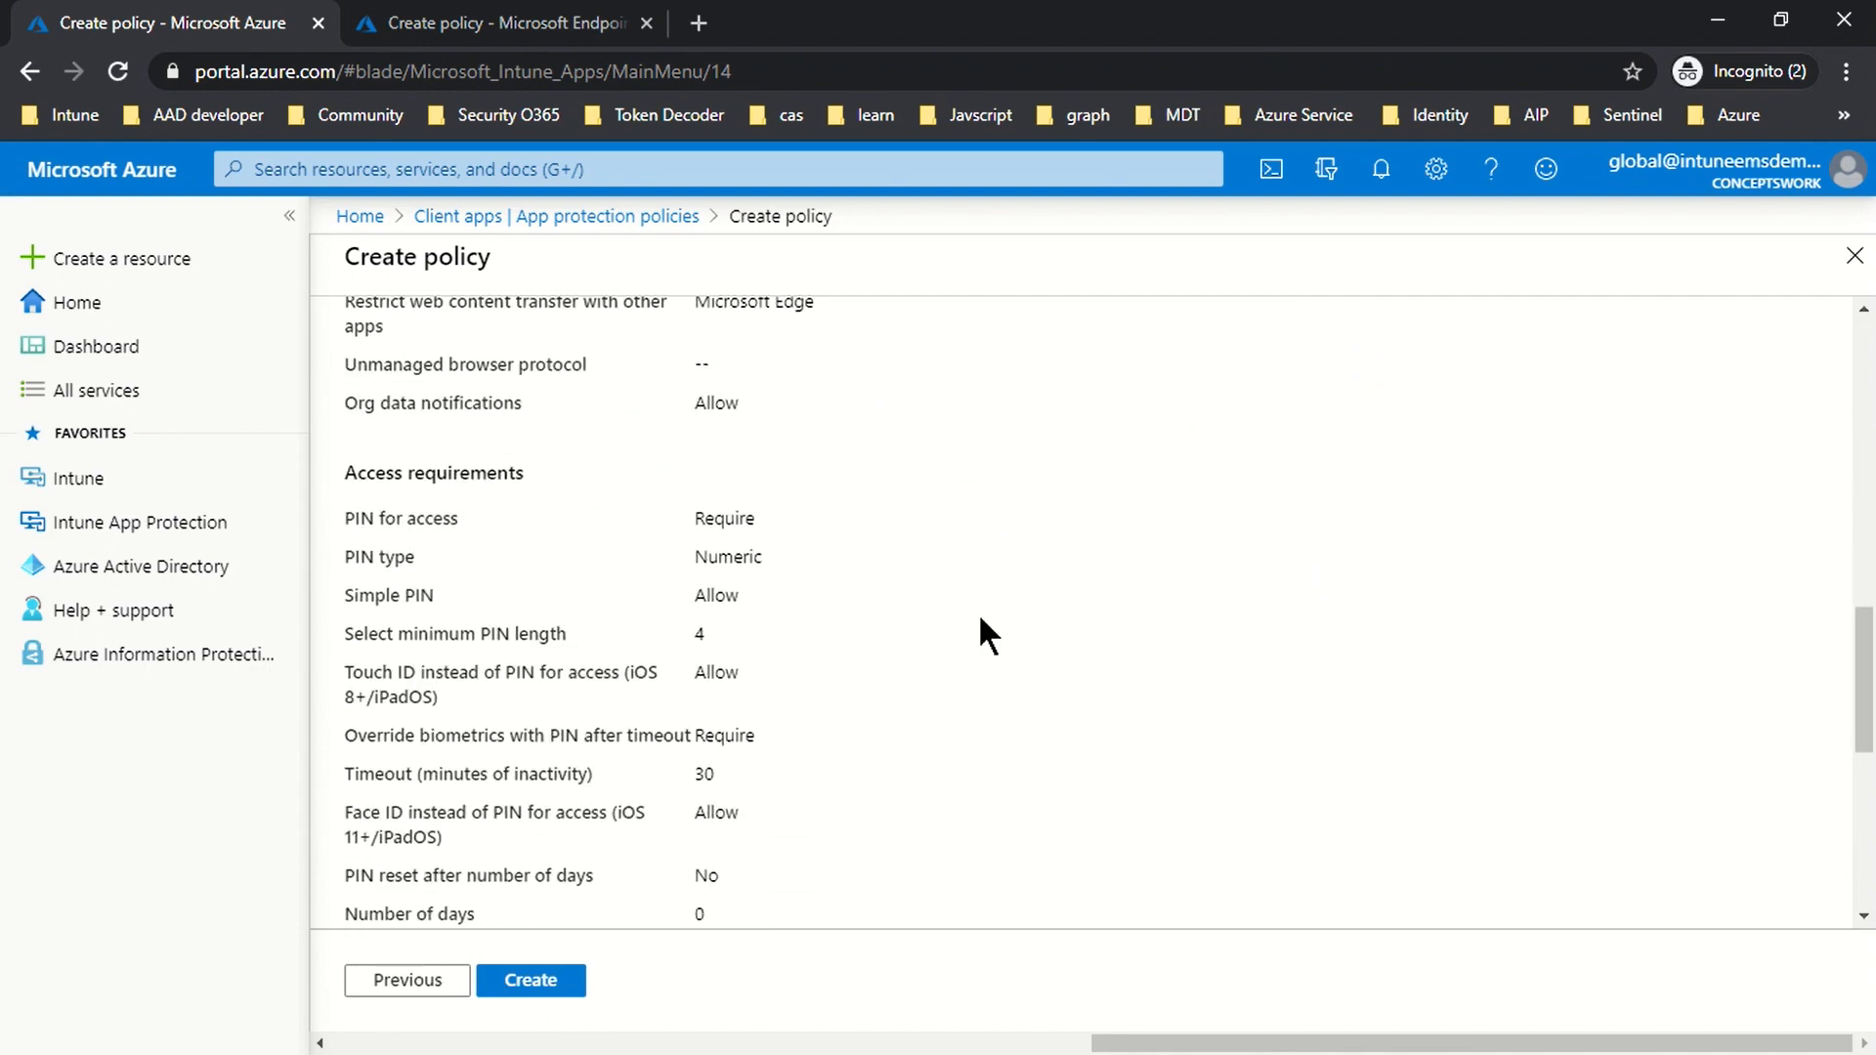
click(519, 990)
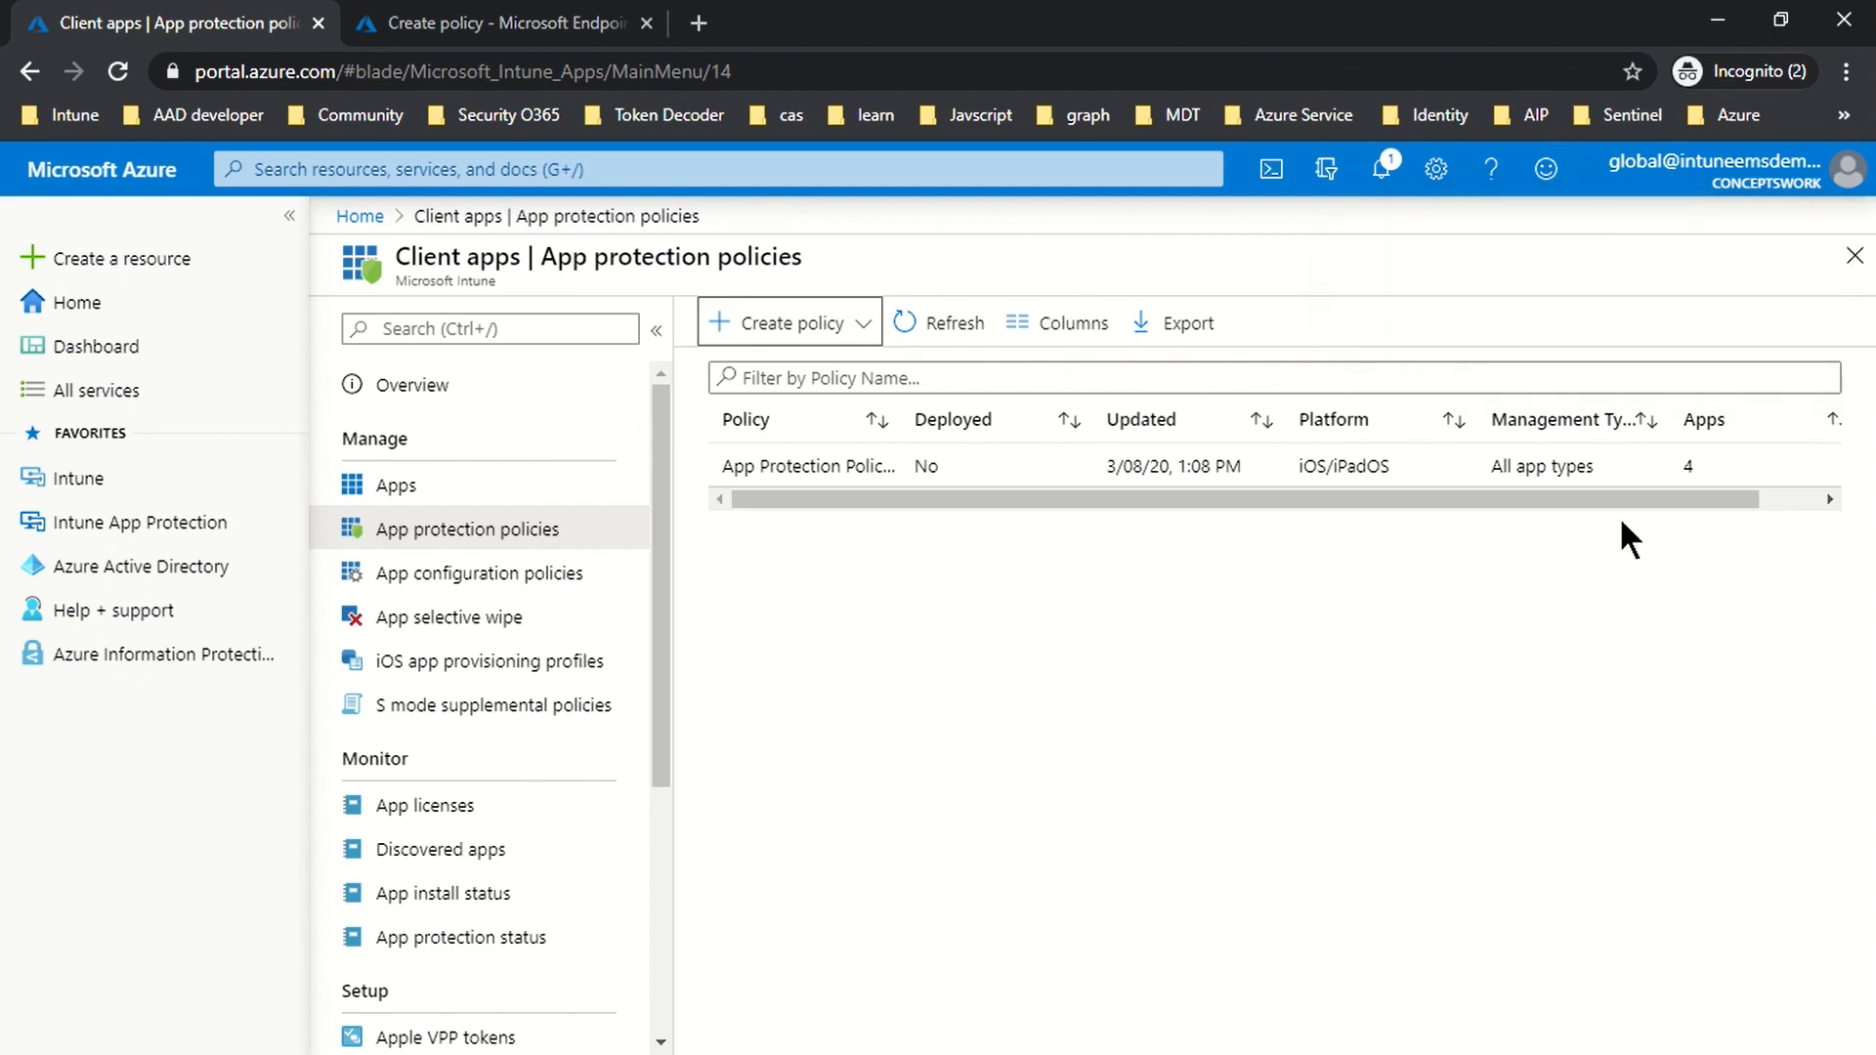
Step: Refresh the policy list, then download Microsoft Edge from the App Store on the iPhone
click(926, 337)
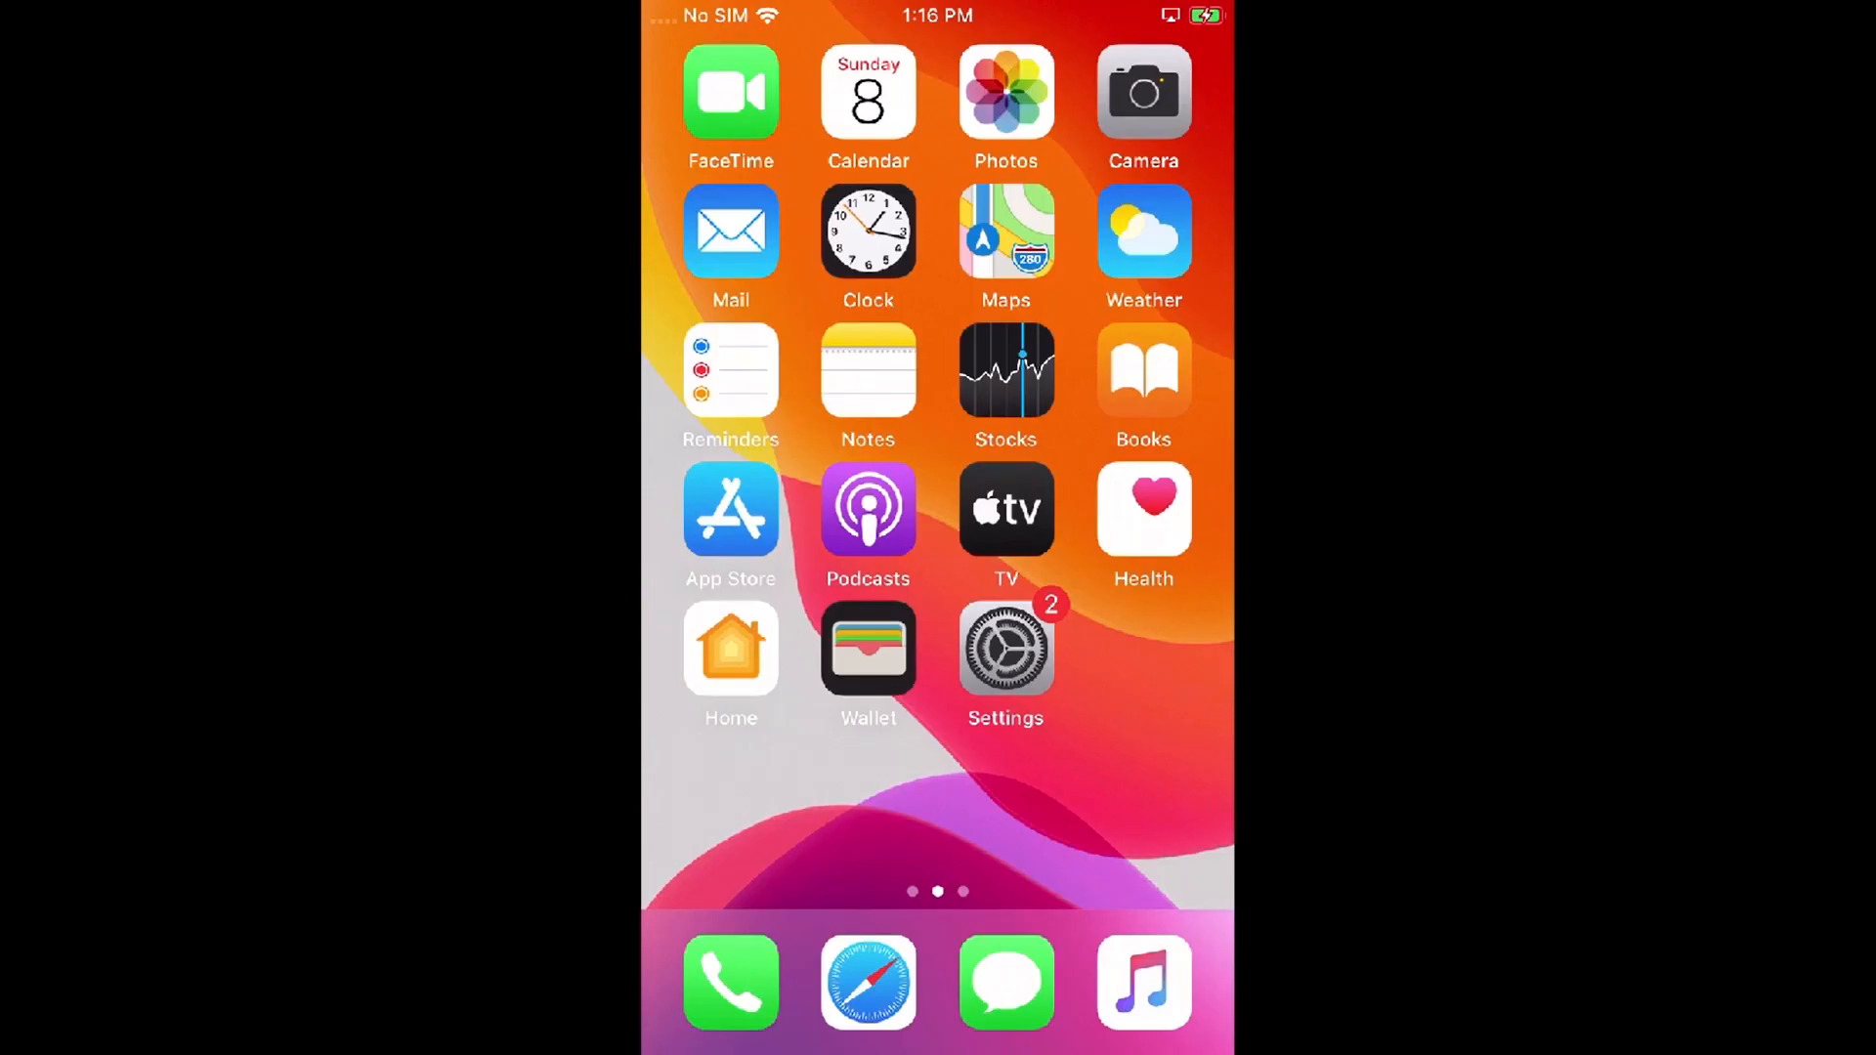
drag(1104, 587, 762, 586)
drag(801, 586, 1124, 586)
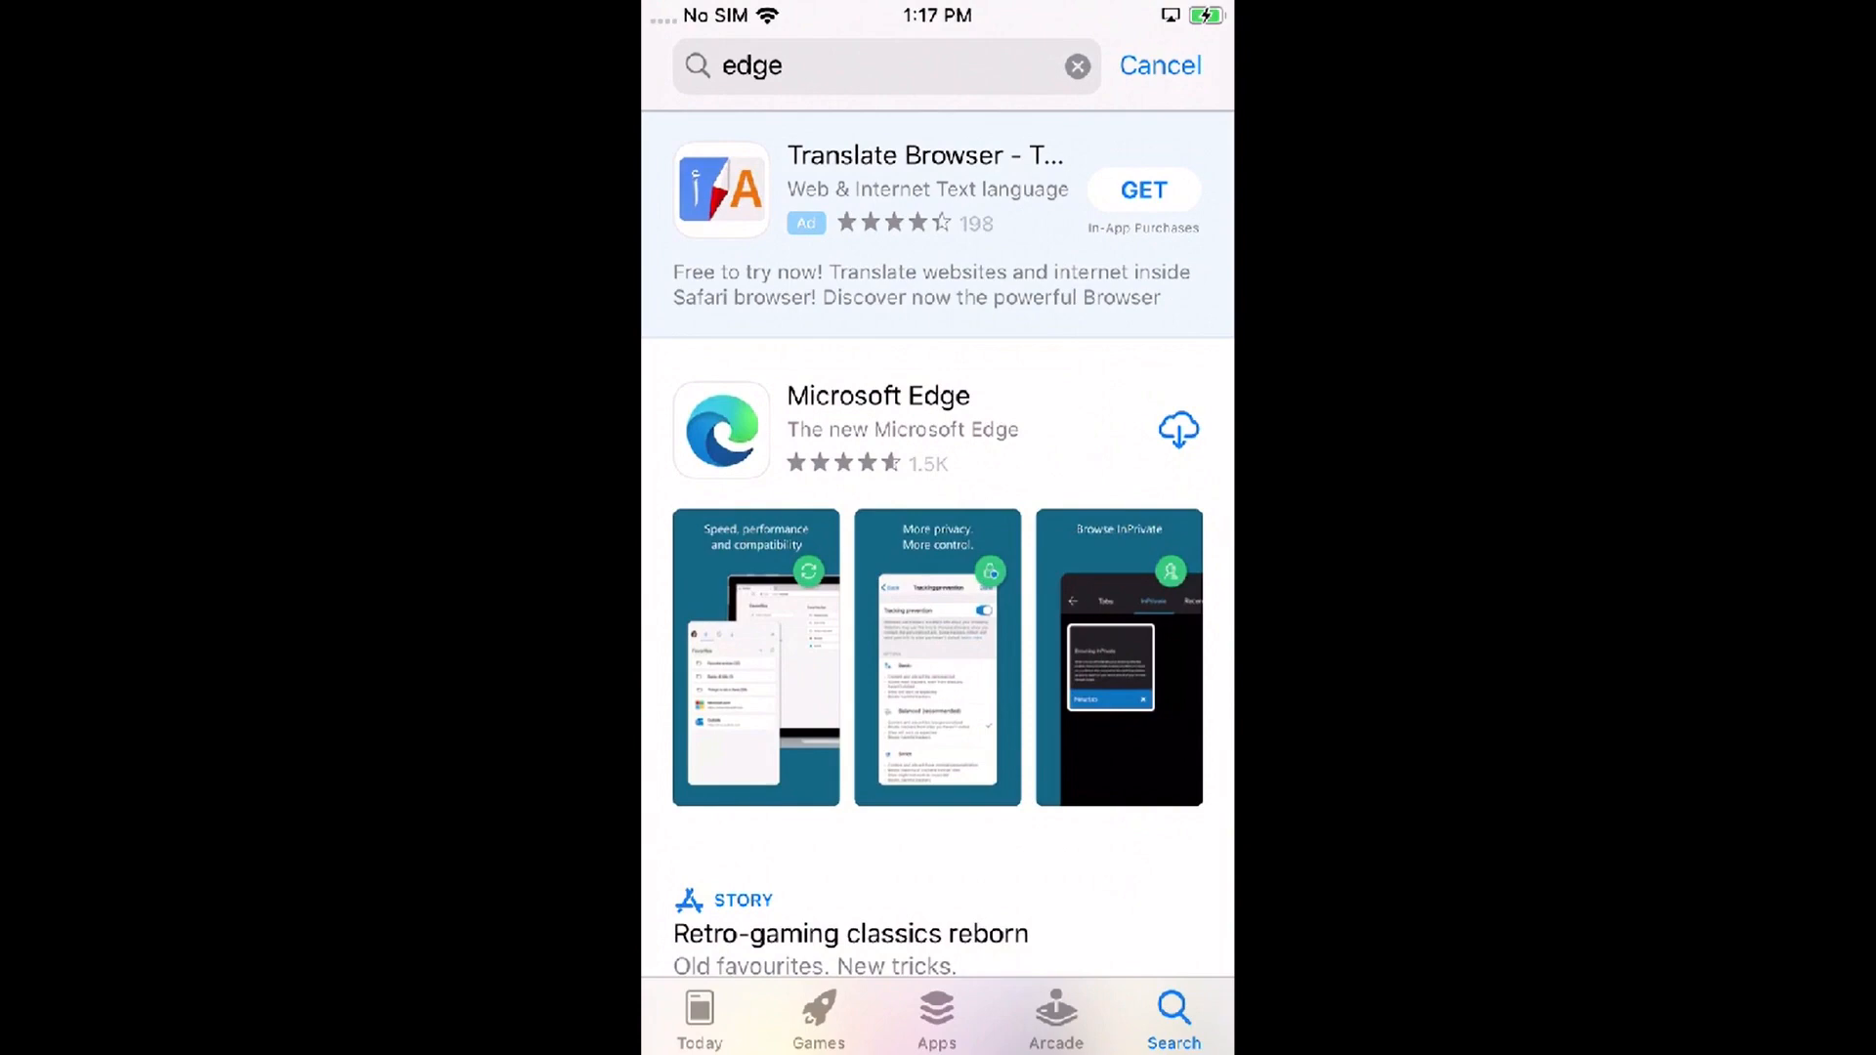
click(1178, 429)
Step: Search for and download Microsoft Outlook and Microsoft Word from the App Store
click(1078, 66)
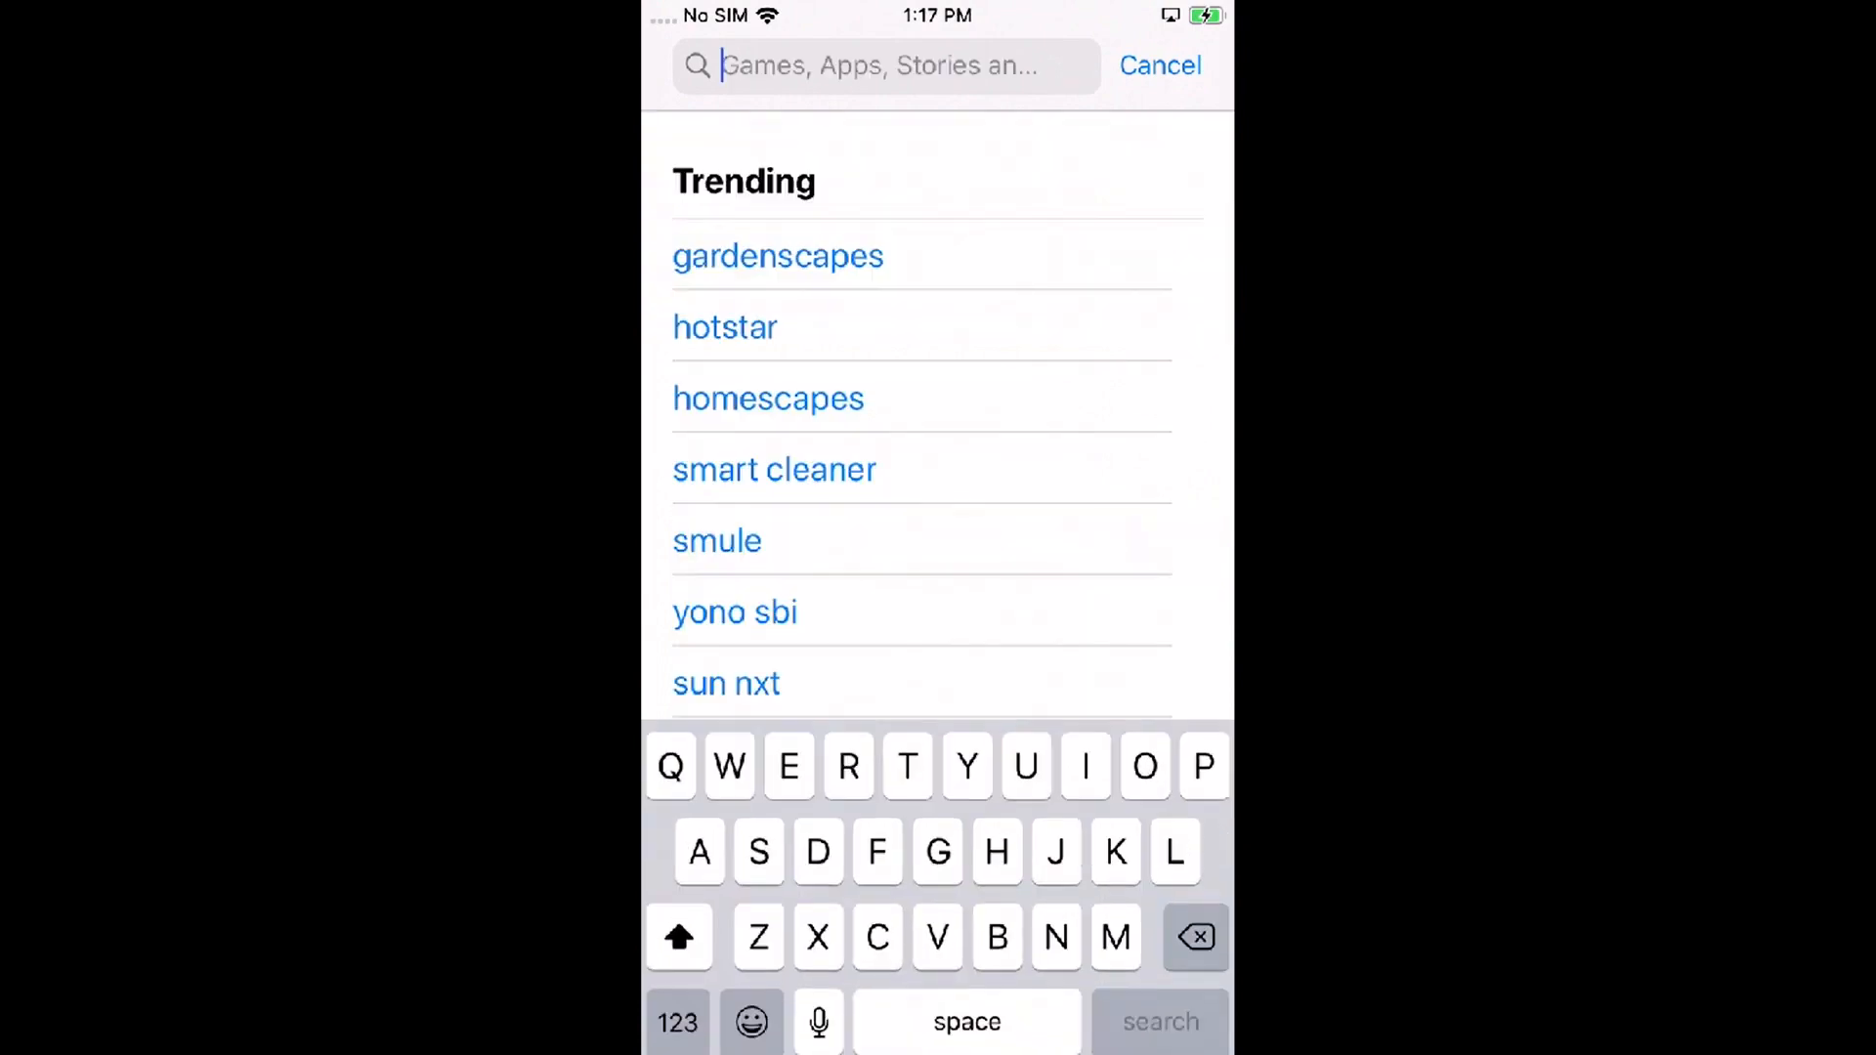
text(Outlook)
click(753, 163)
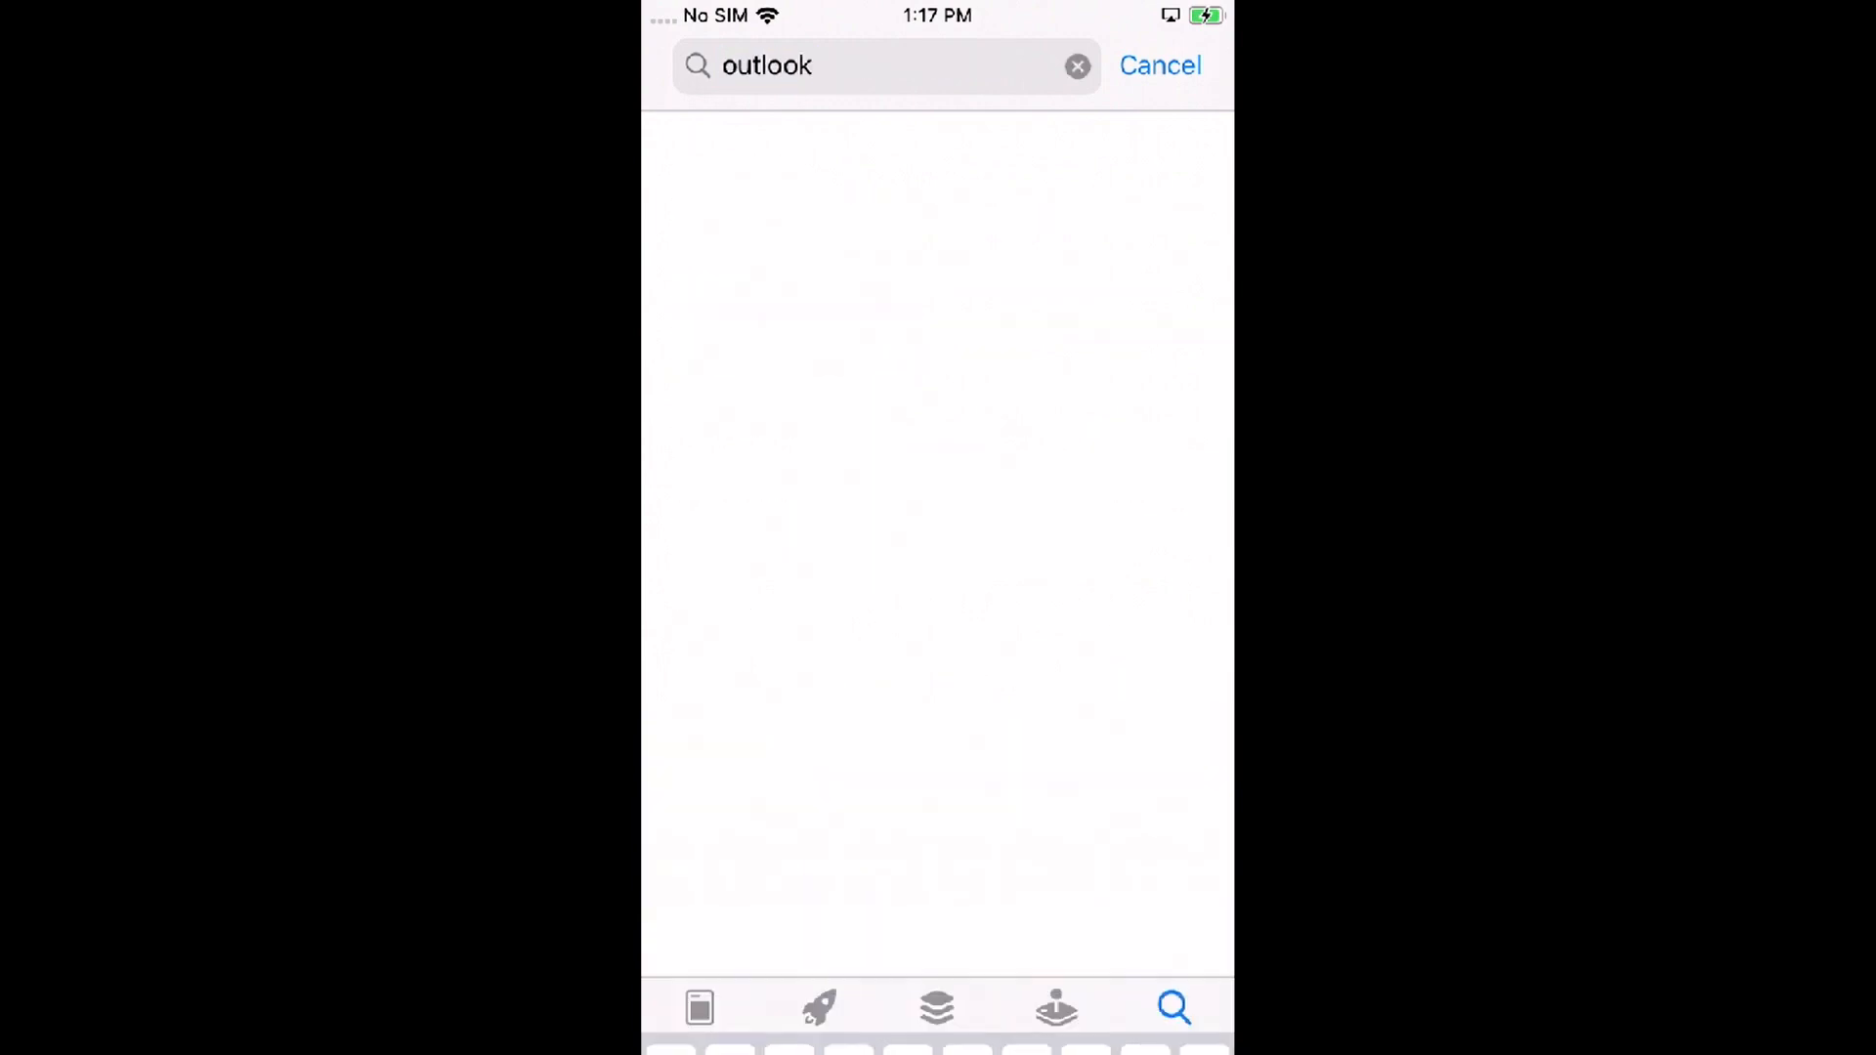
click(1178, 189)
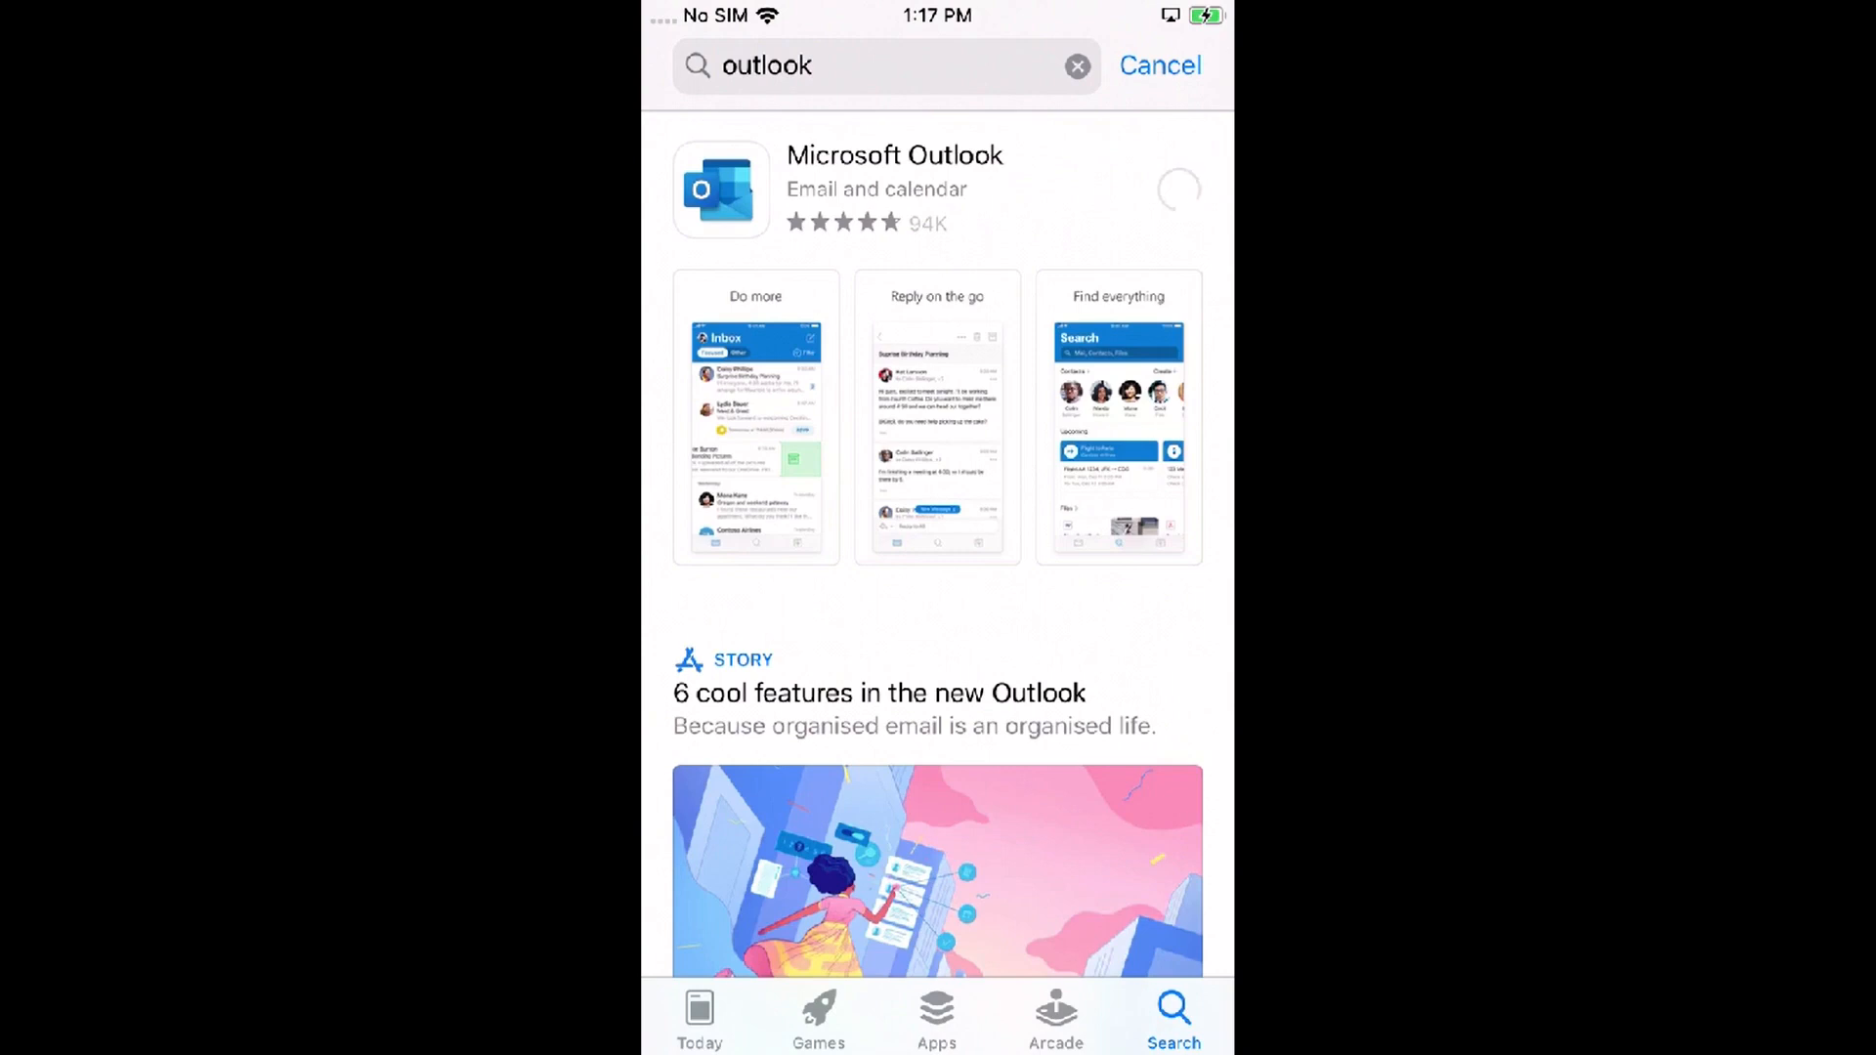
click(1077, 66)
text(Word)
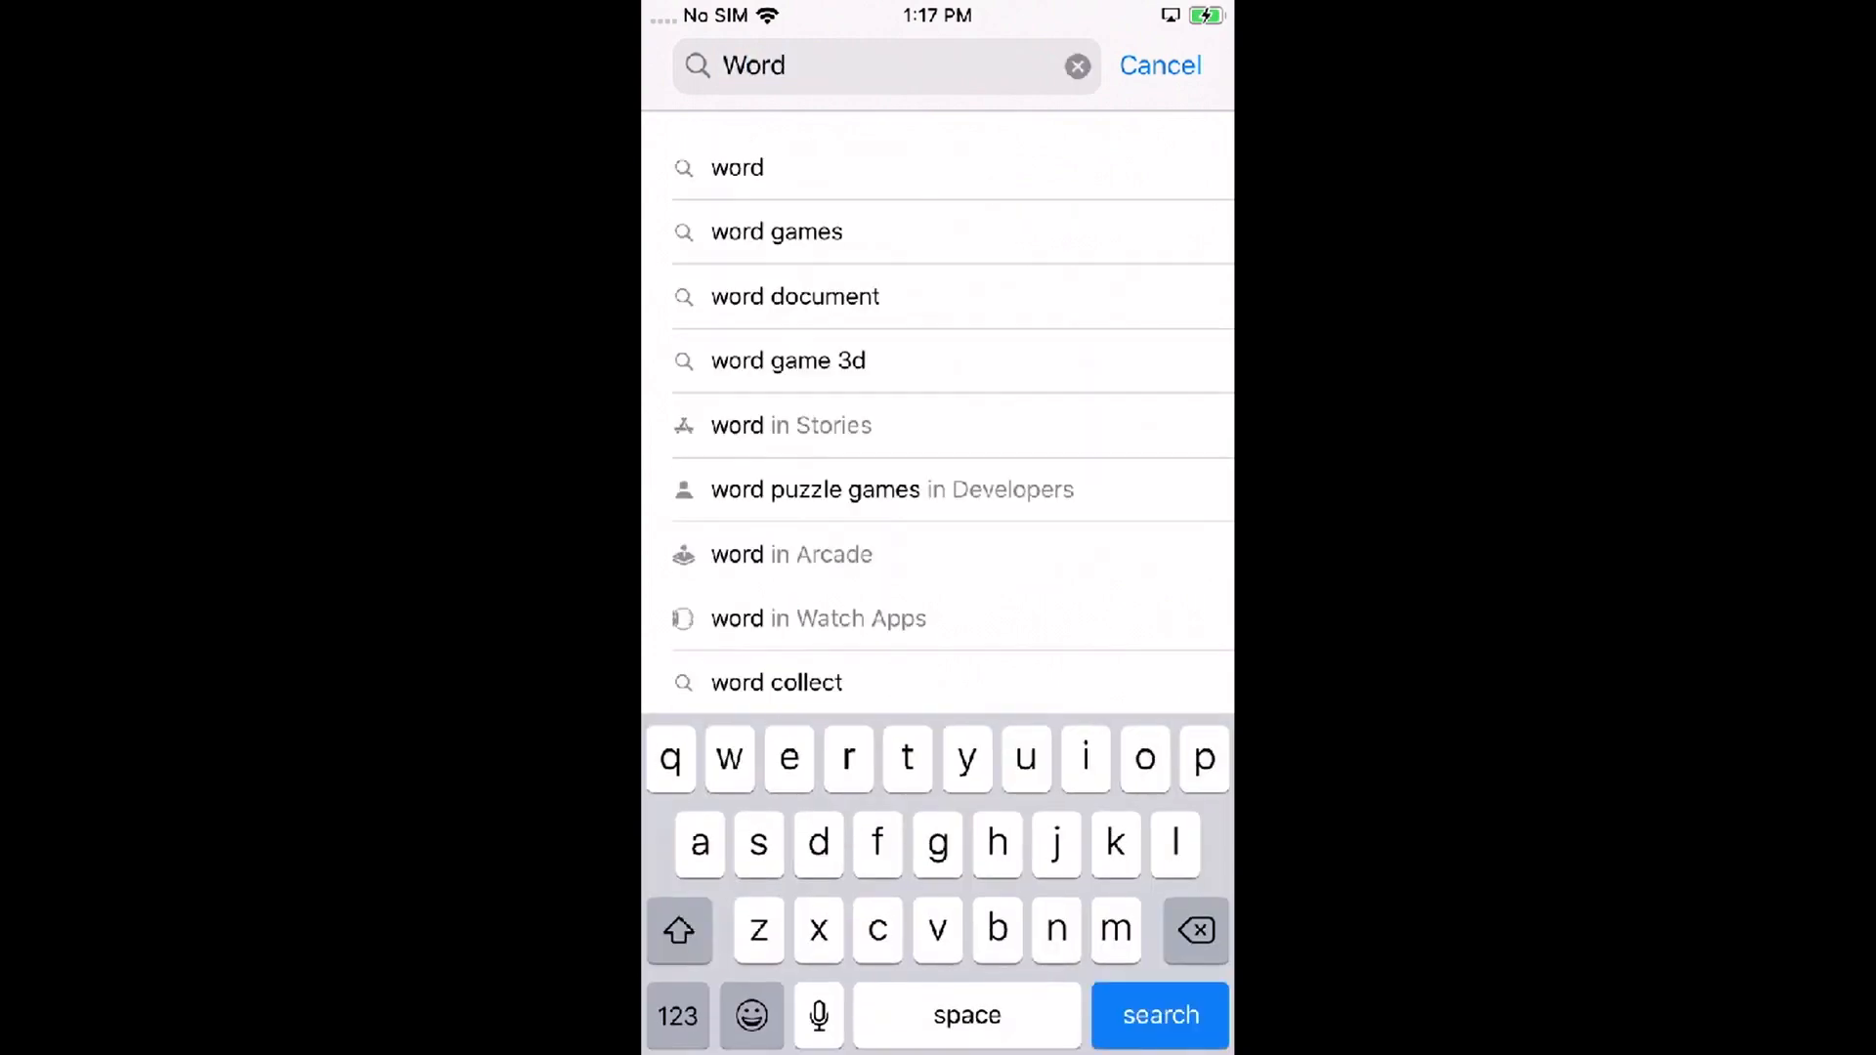
click(754, 163)
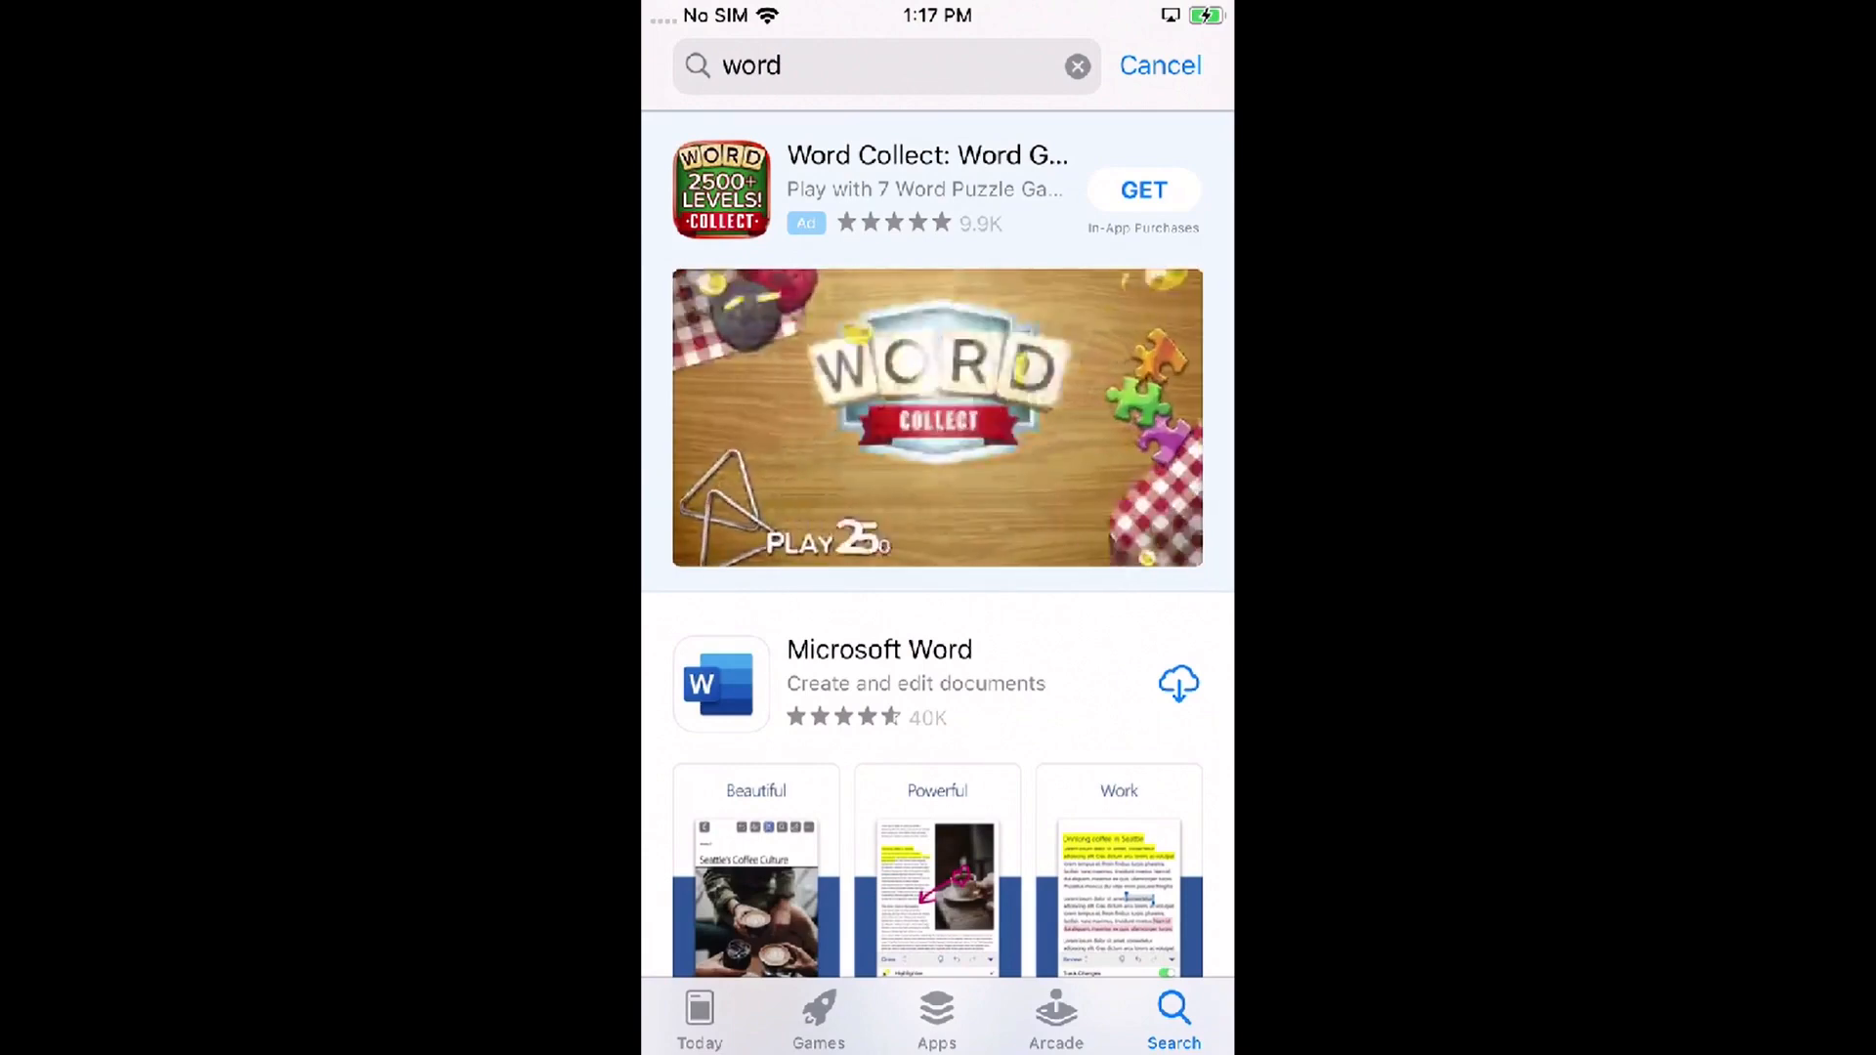
click(1179, 684)
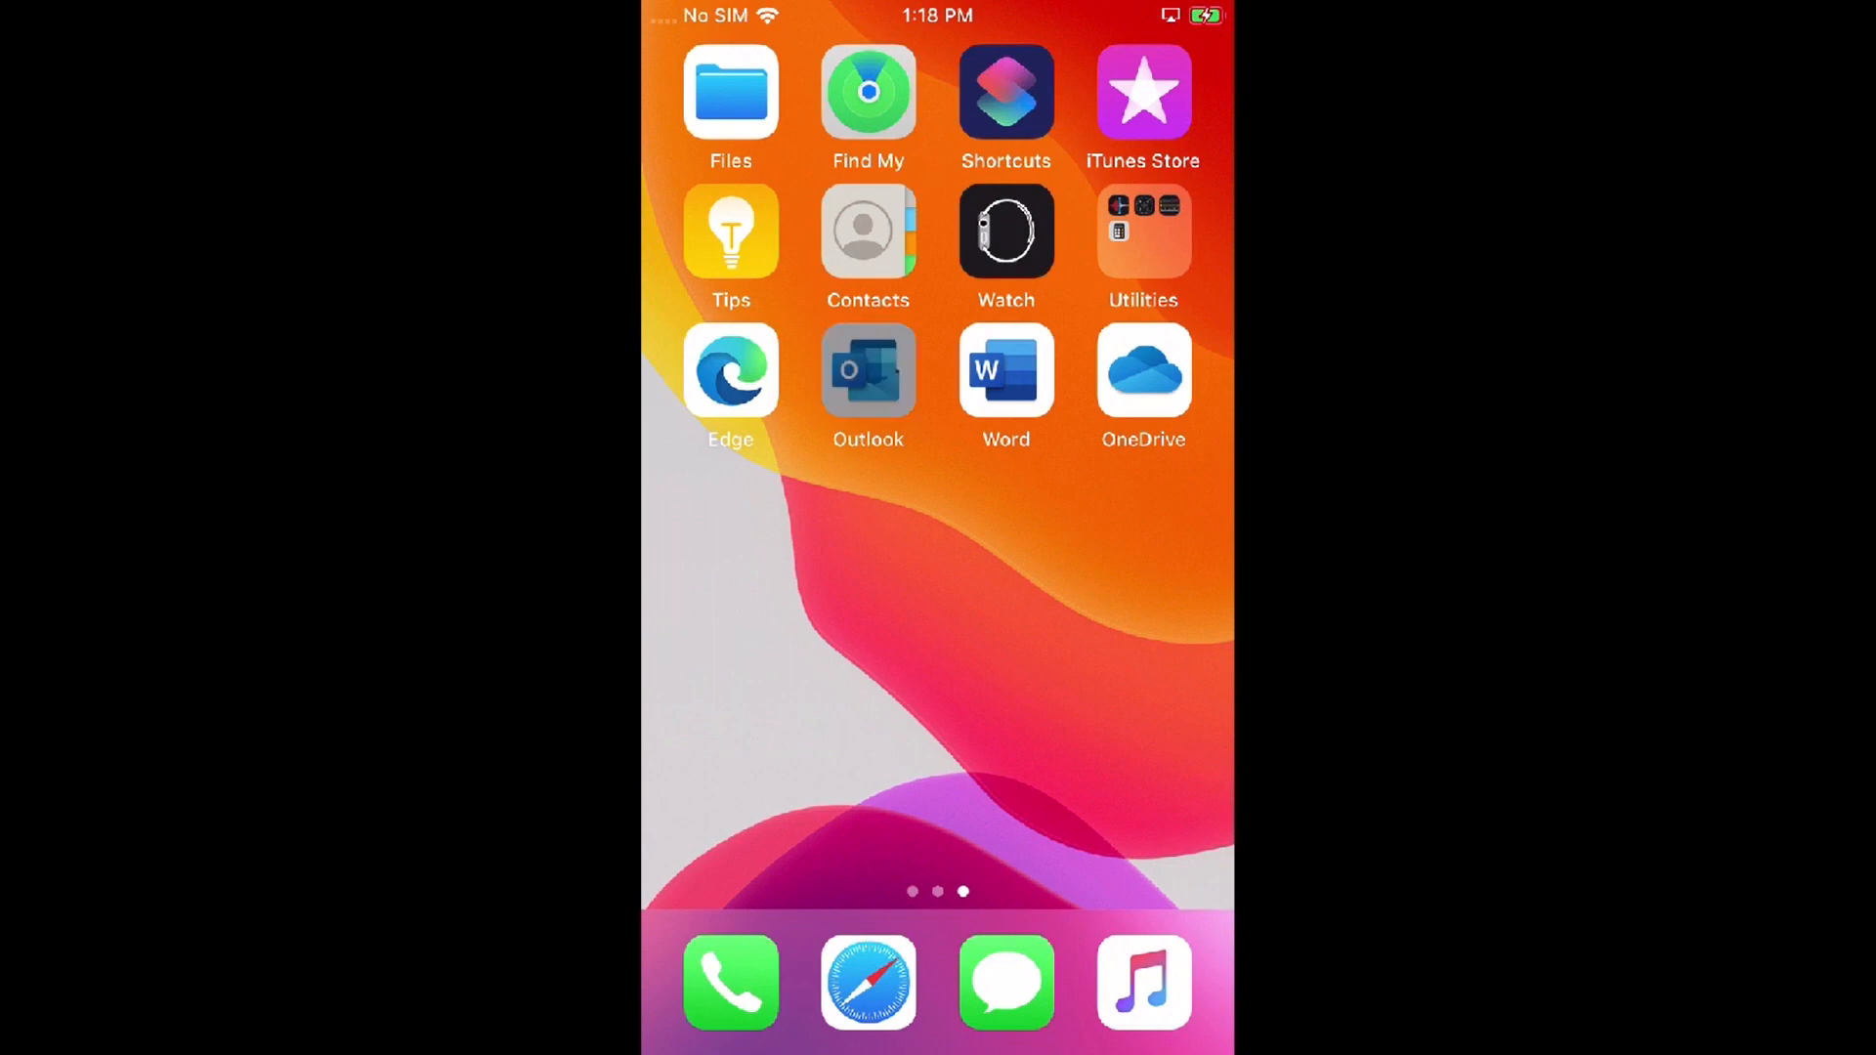
click(868, 371)
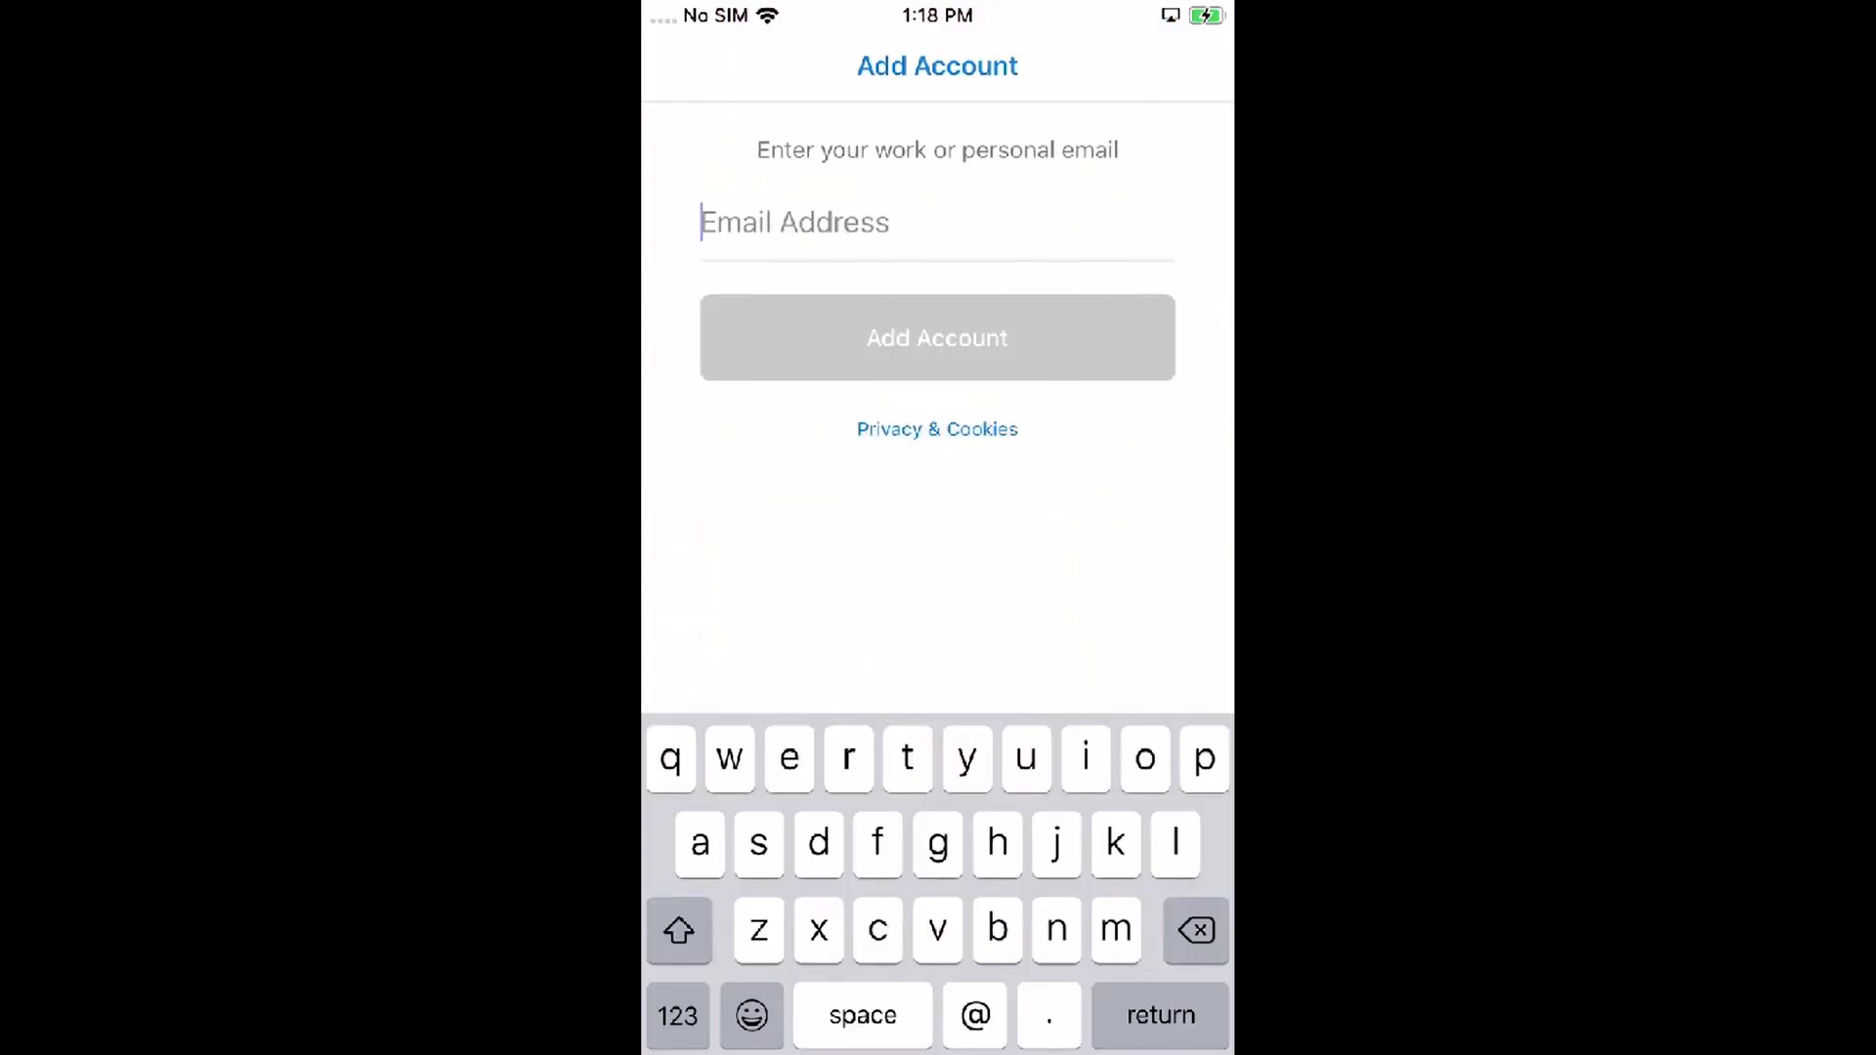
Step: Sign in to Outlook with the work email and password, skip adding another account, and allow notifications
click(937, 338)
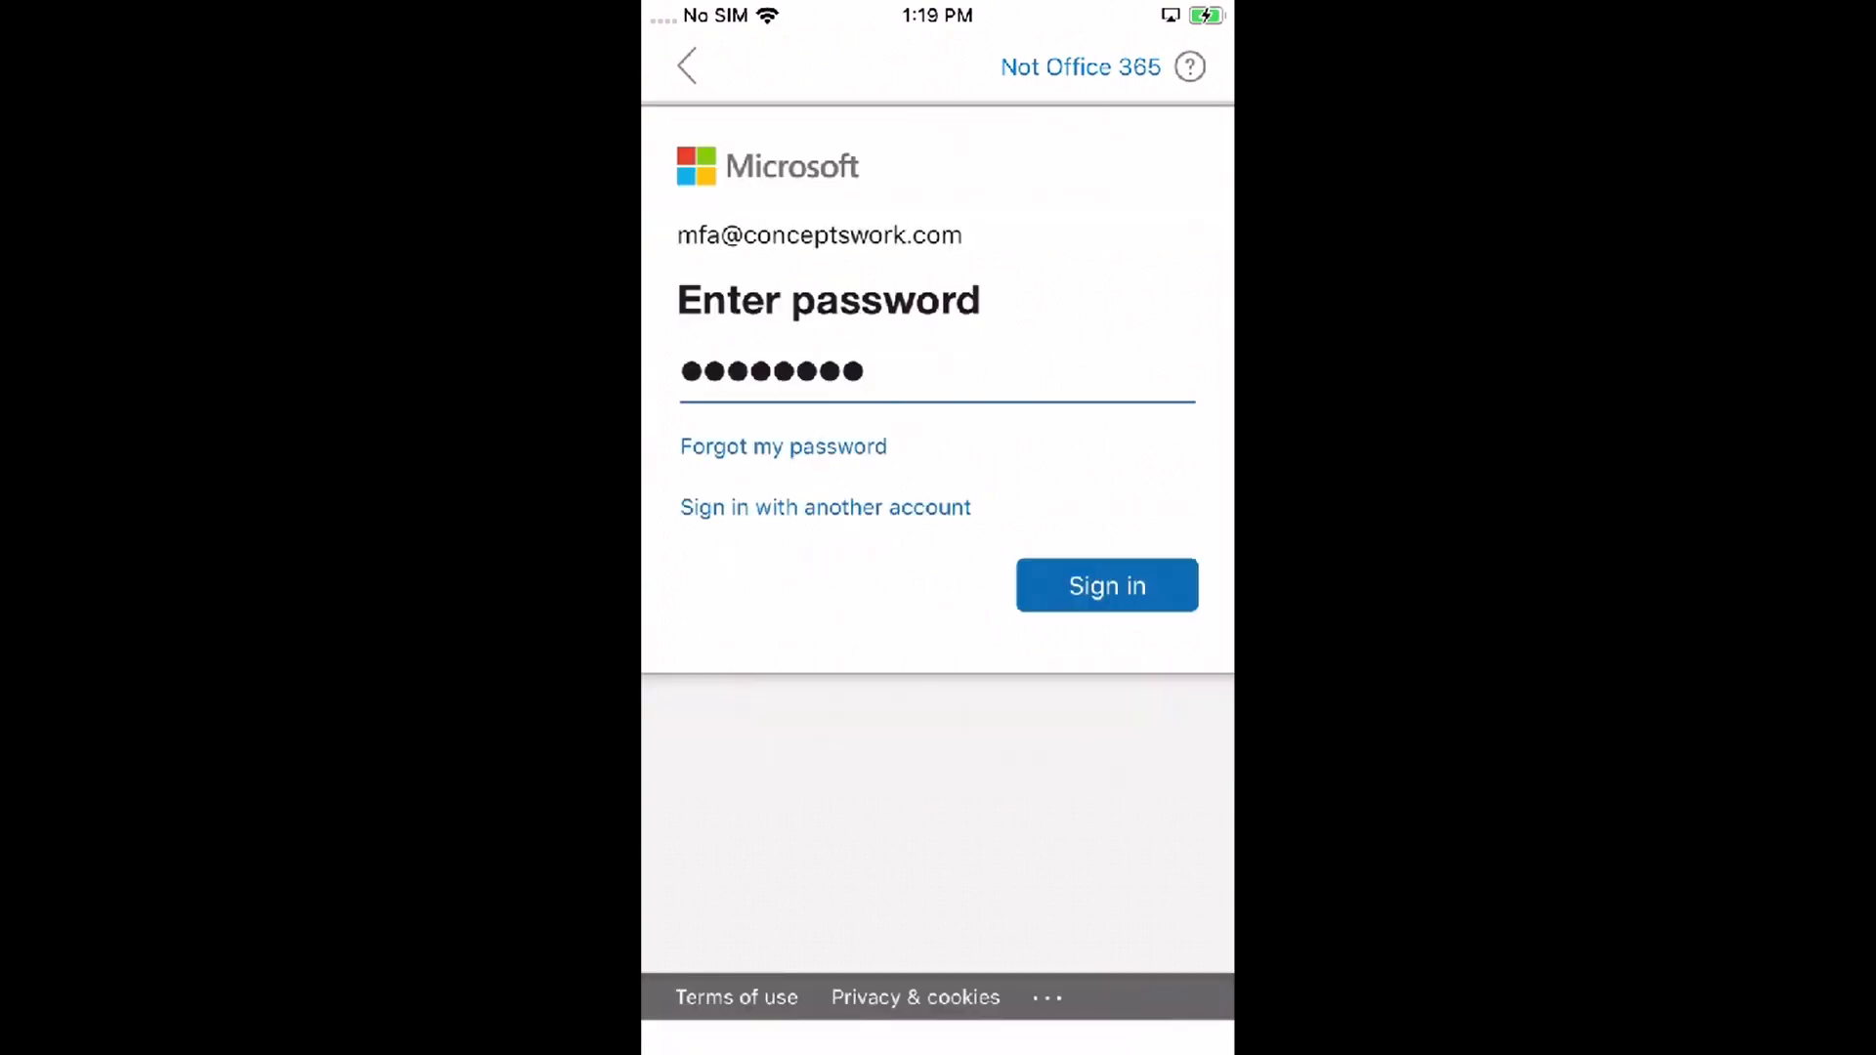
click(1107, 586)
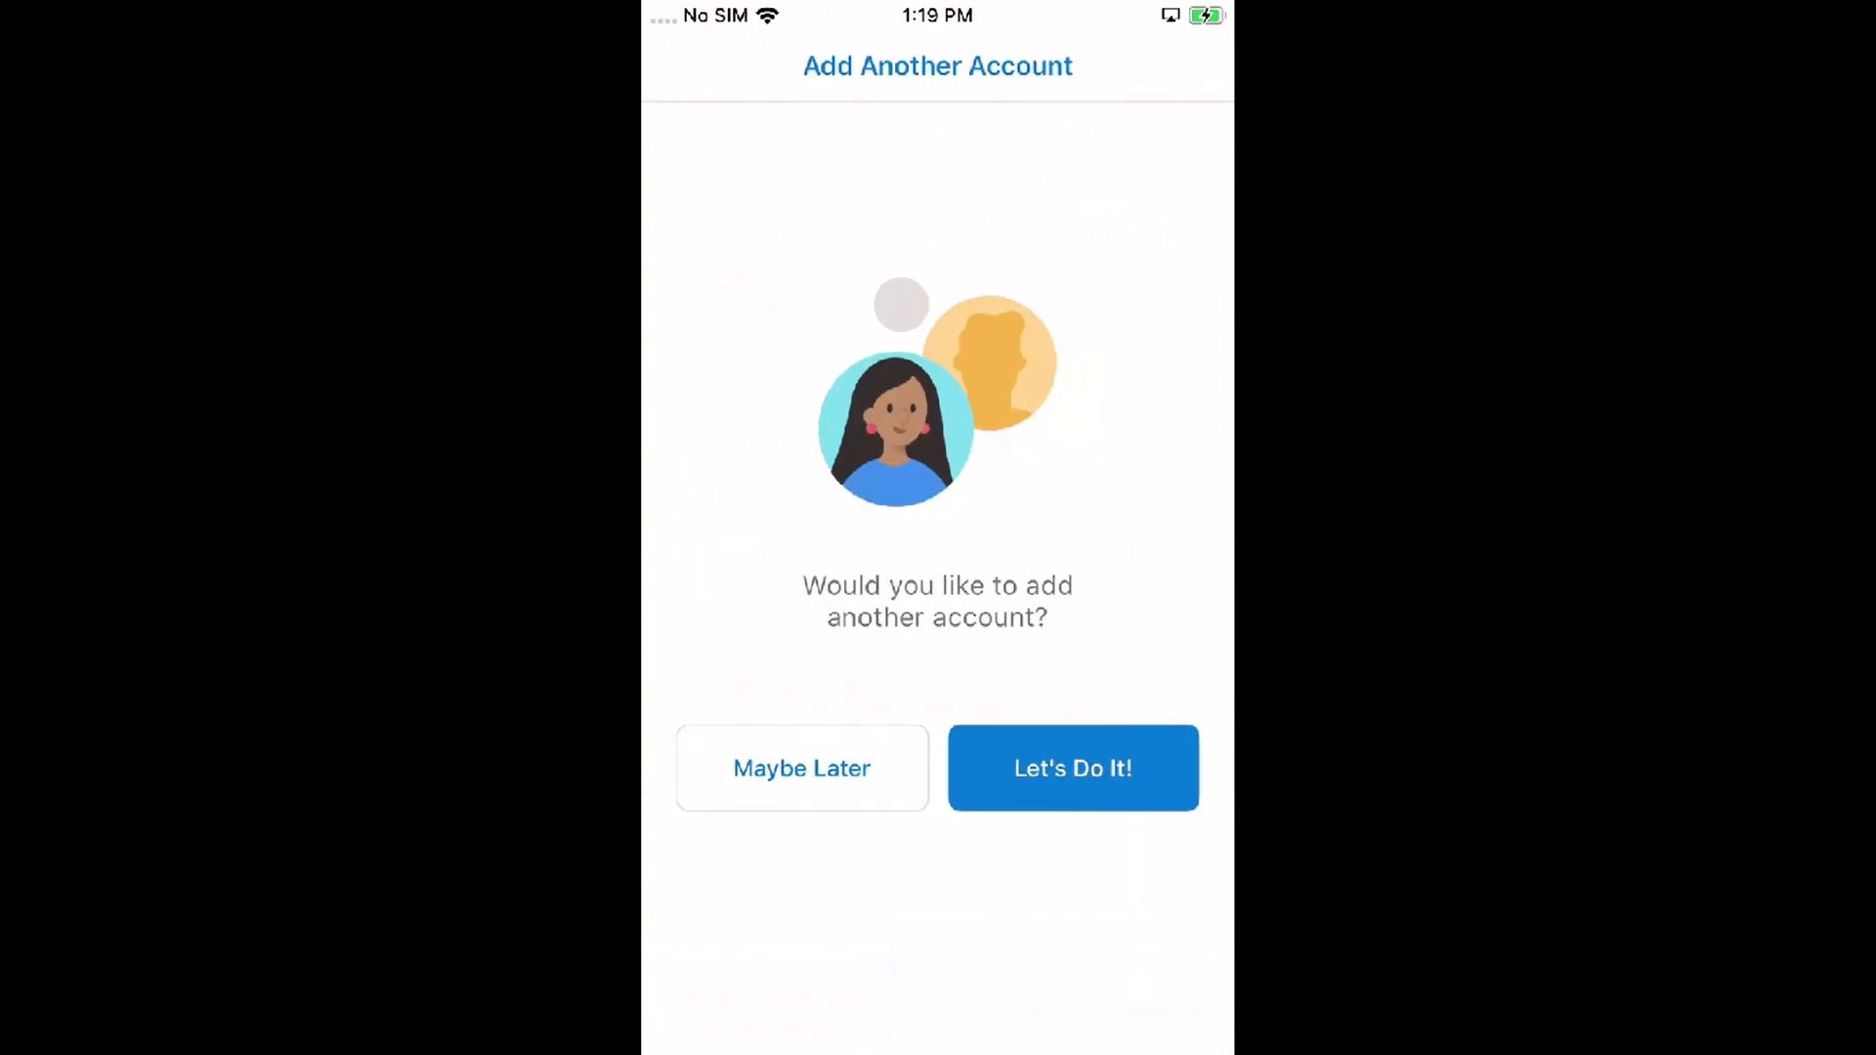
click(802, 769)
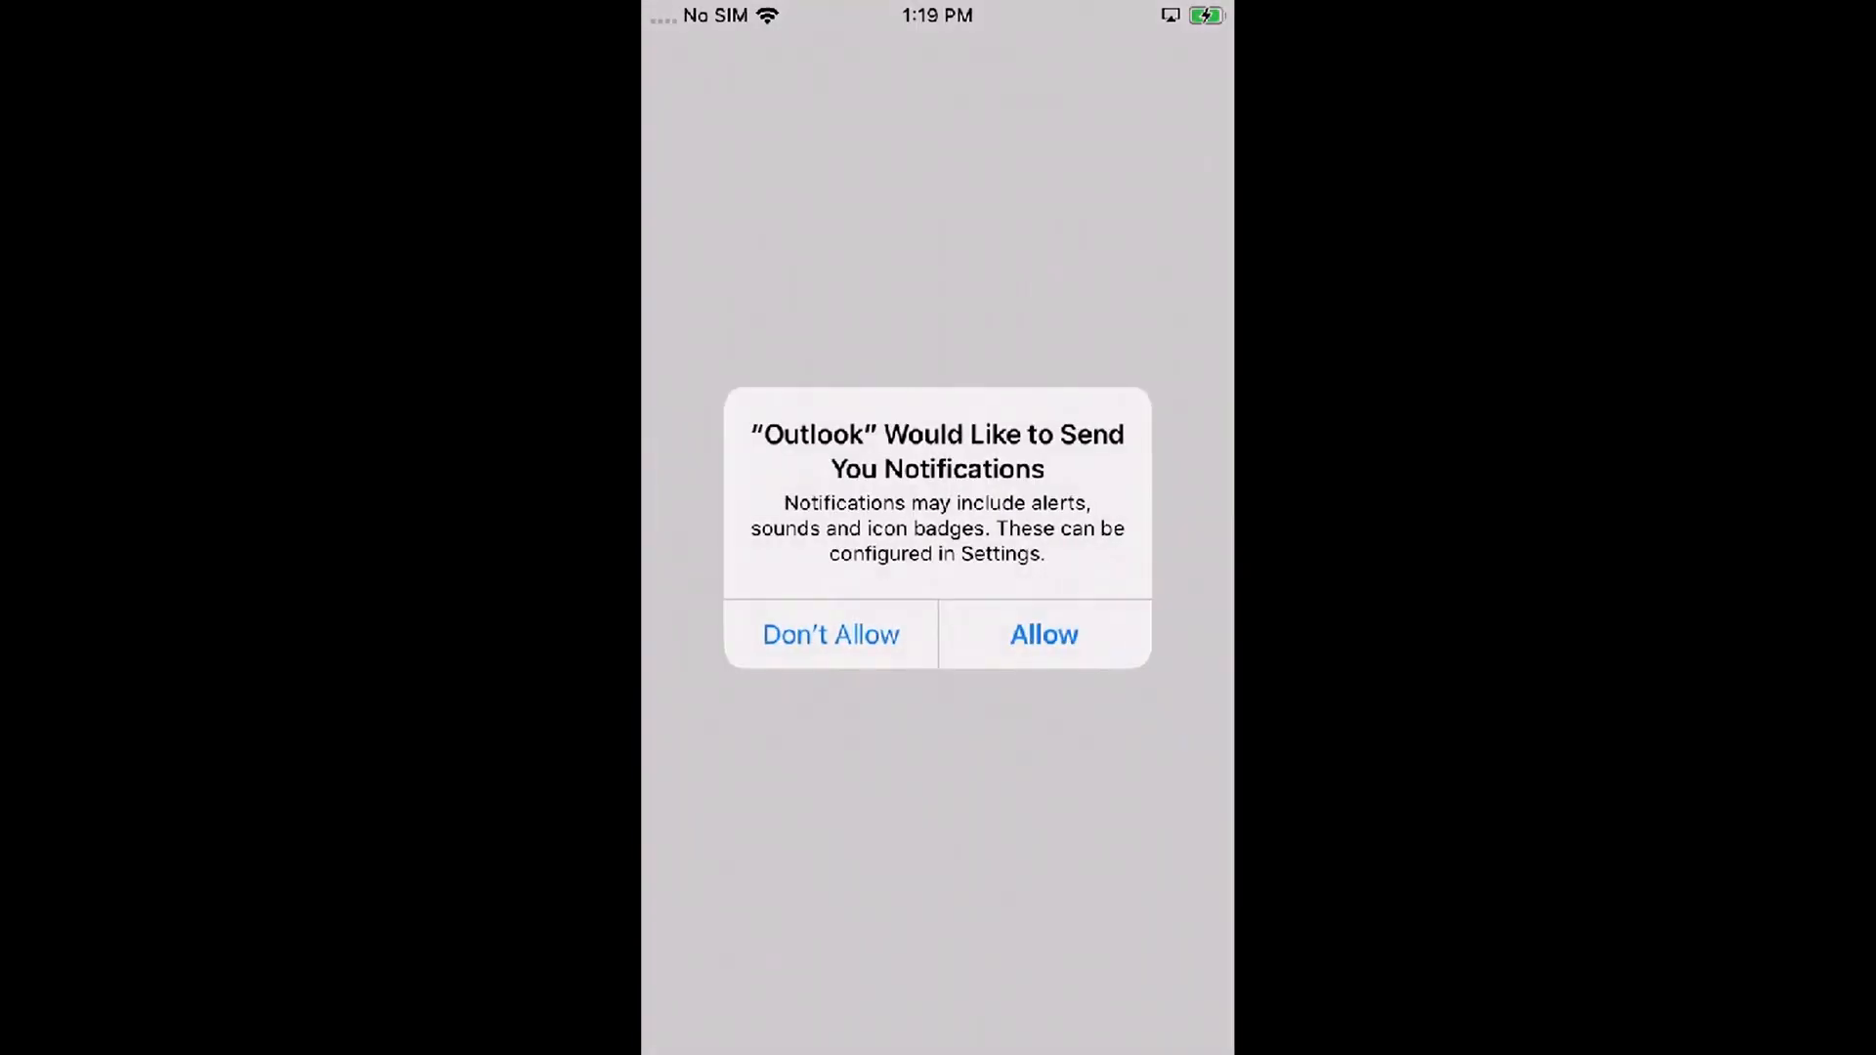
click(1045, 634)
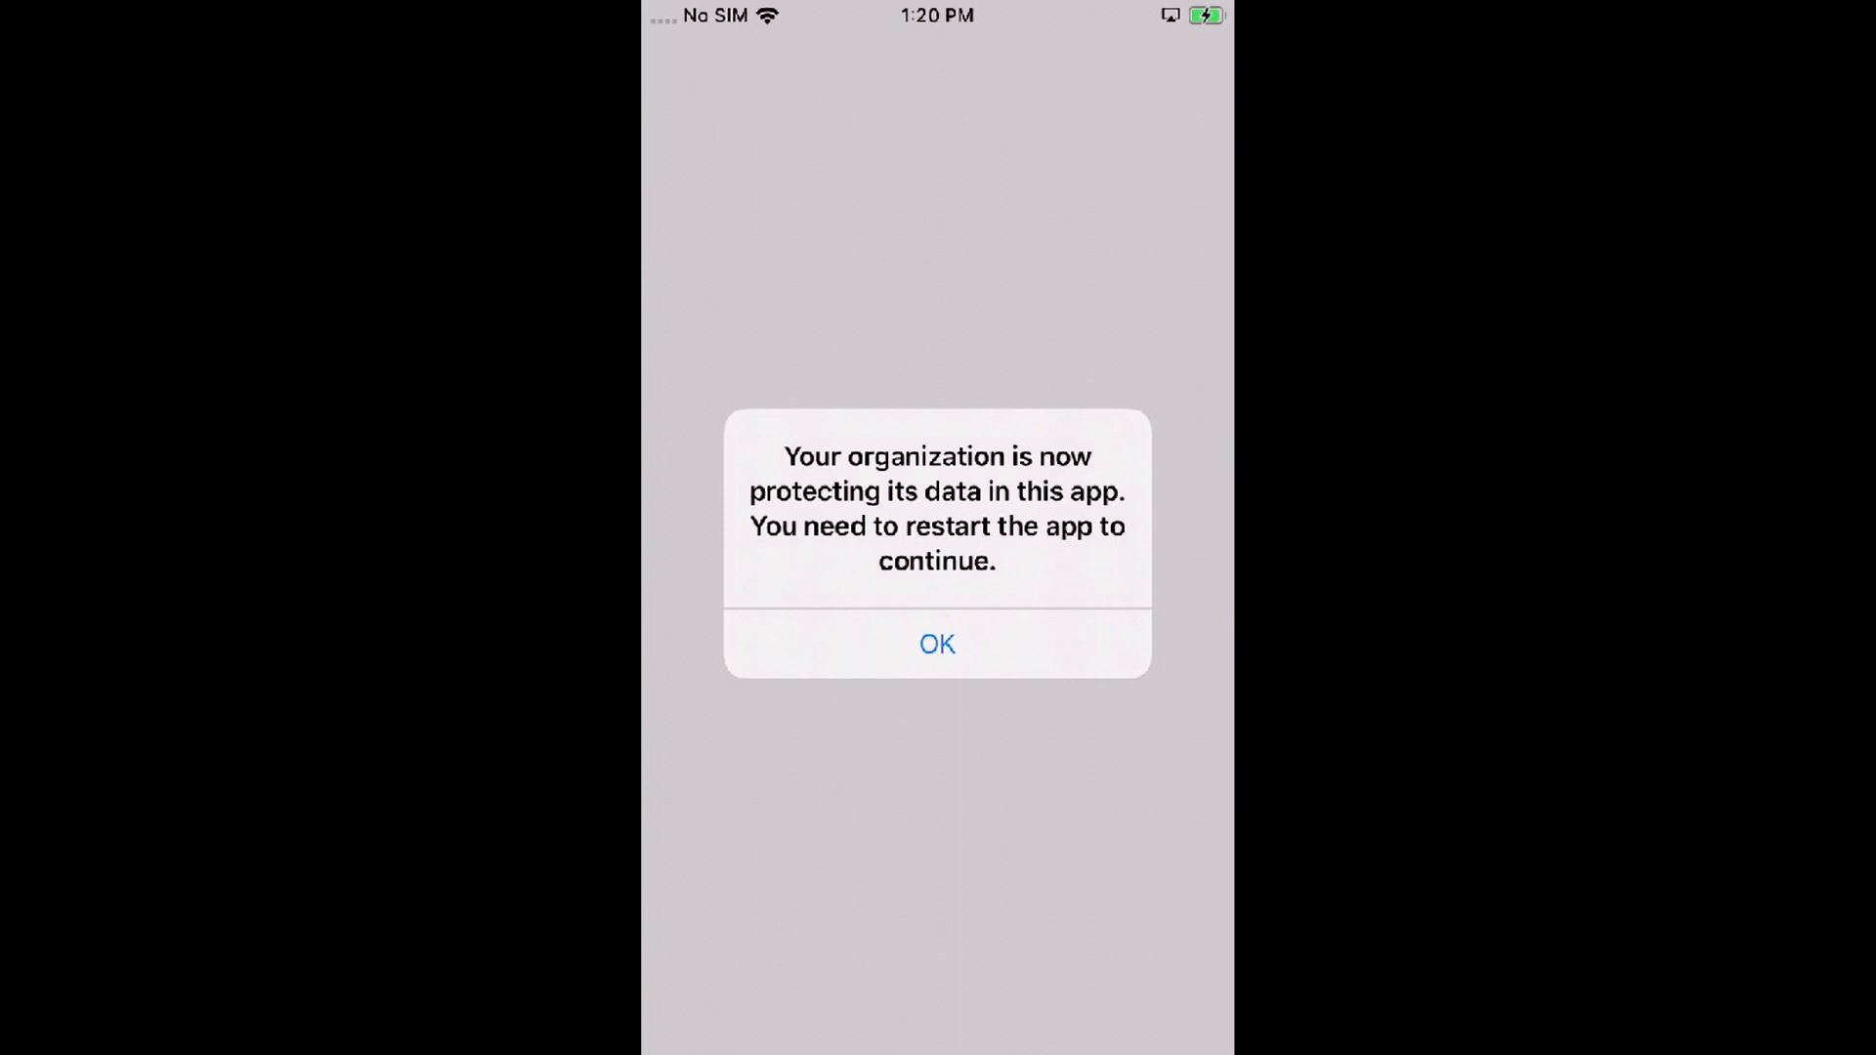
Step: Restart Outlook and acknowledge the data protection and third-party keyboard blocked notices
click(937, 643)
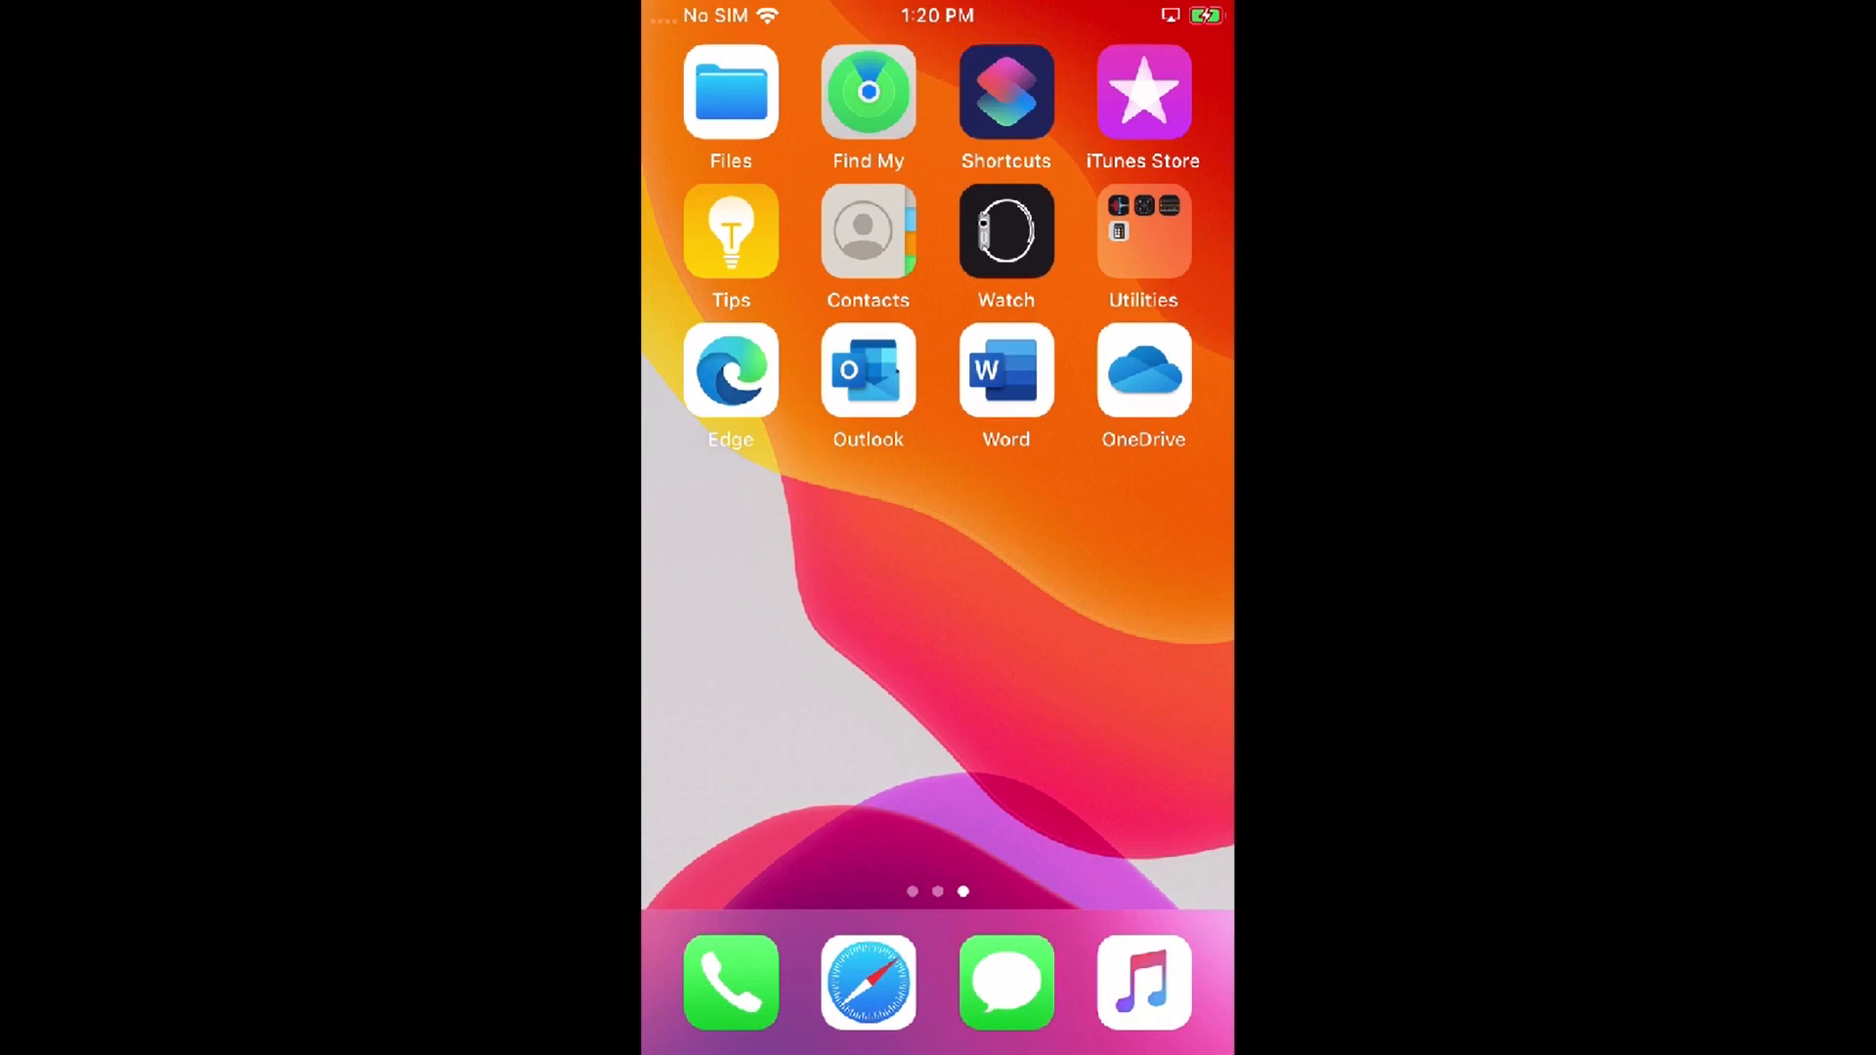
click(868, 372)
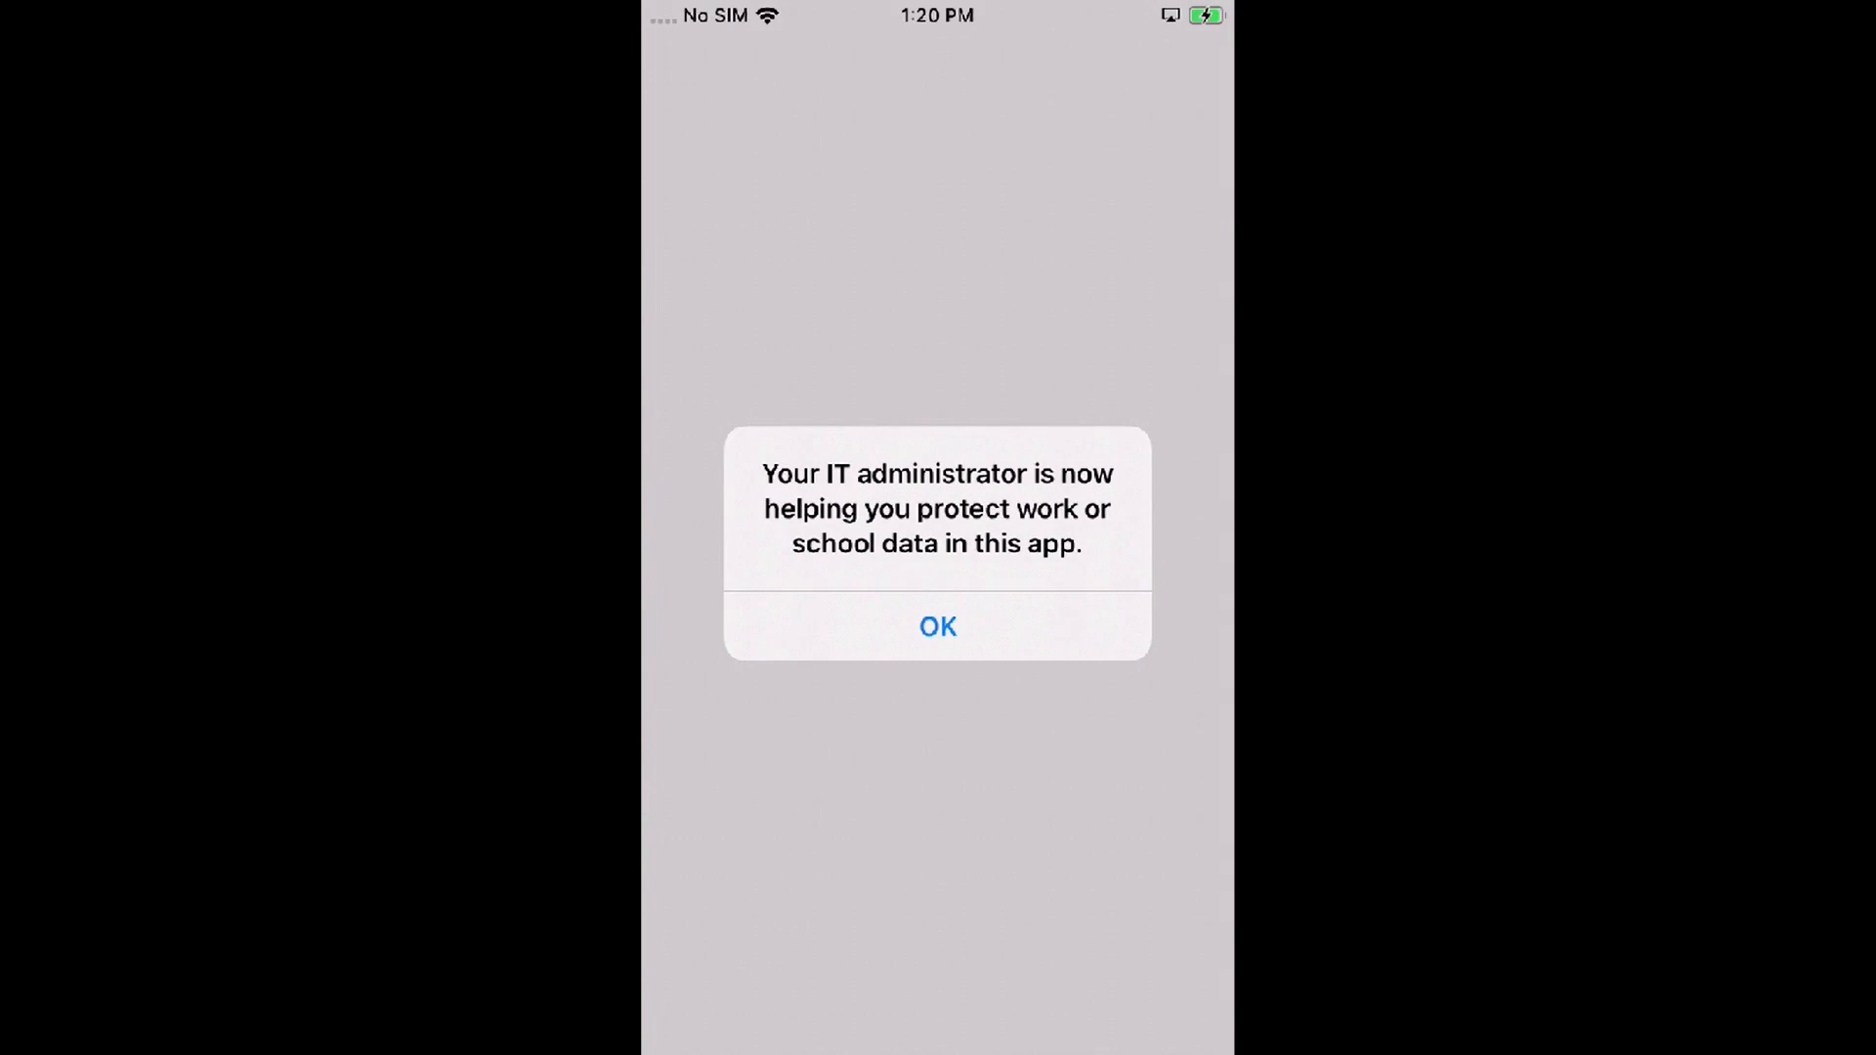
click(937, 626)
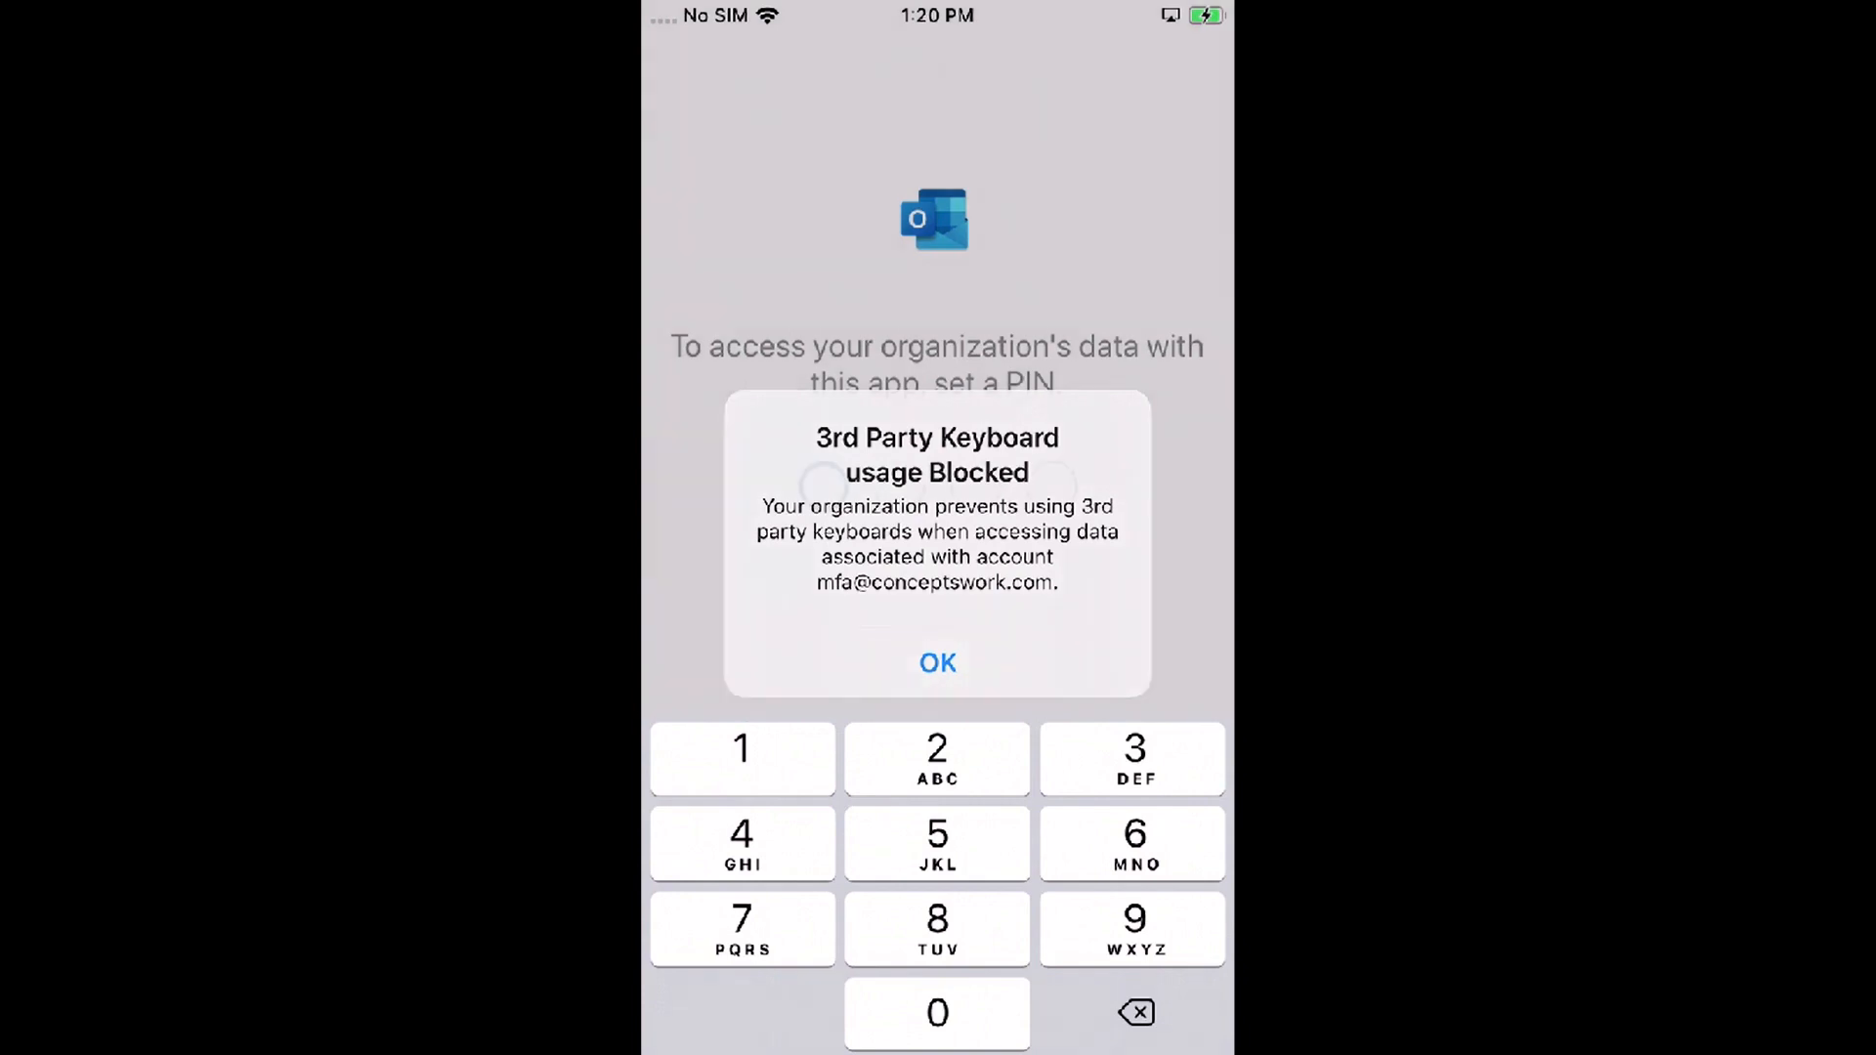
click(938, 663)
Step: Enter and confirm a new four-digit app PIN on the keypad
click(742, 844)
click(743, 844)
click(742, 759)
click(937, 759)
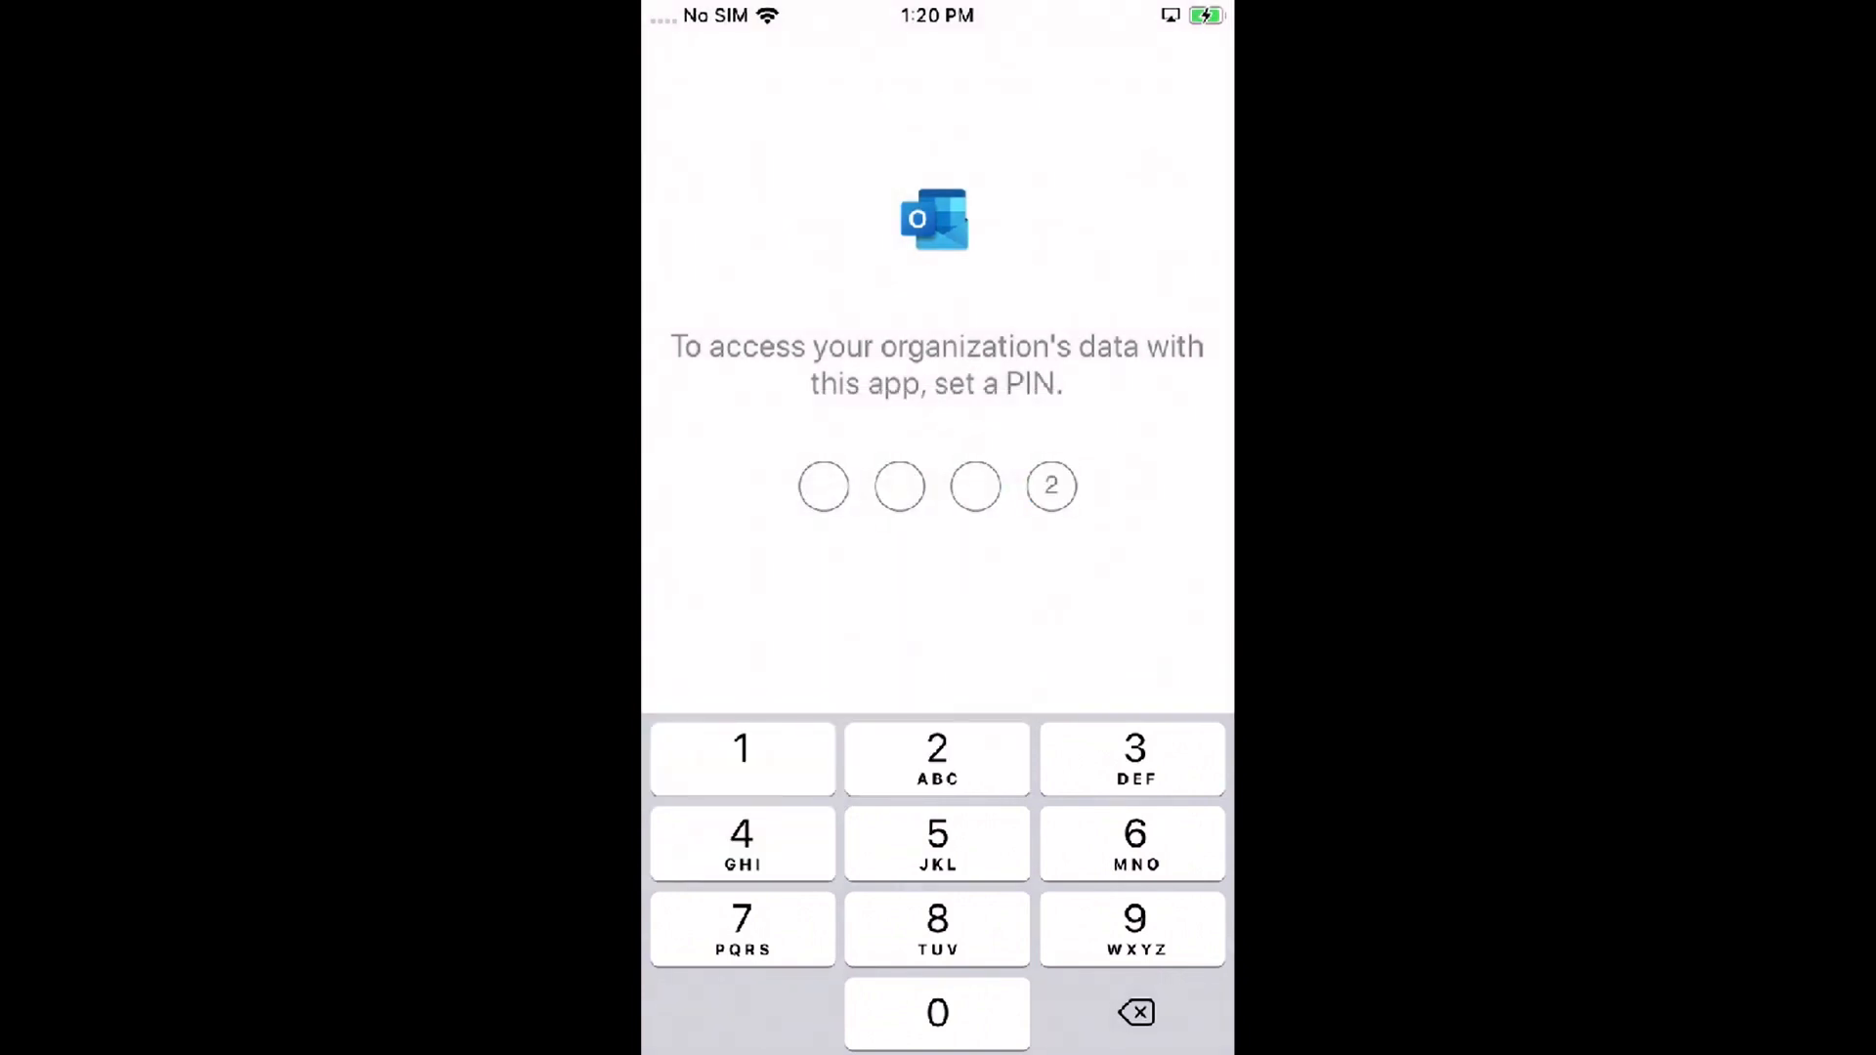
click(742, 759)
click(937, 759)
click(743, 759)
click(937, 759)
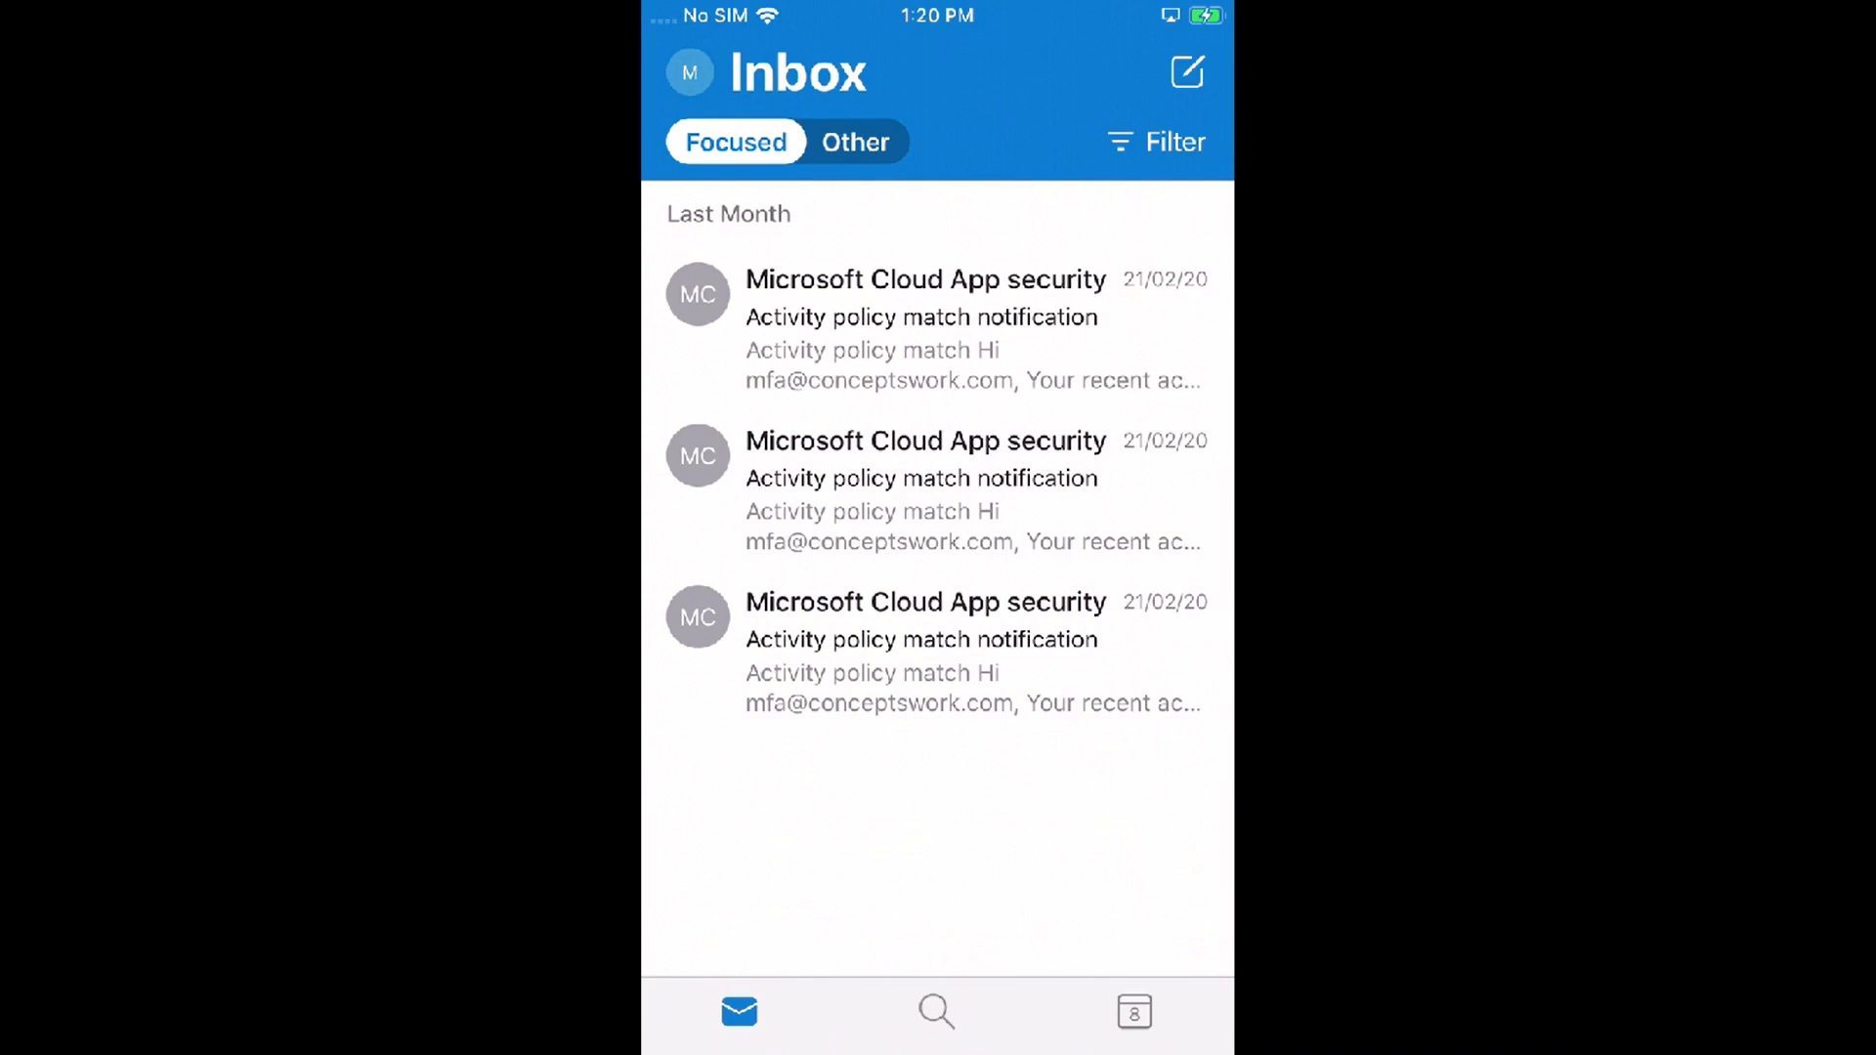
Step: Refresh the inbox and start a new message with body text 'fmsgmss FM felt'
drag(938, 391, 938, 586)
click(1188, 72)
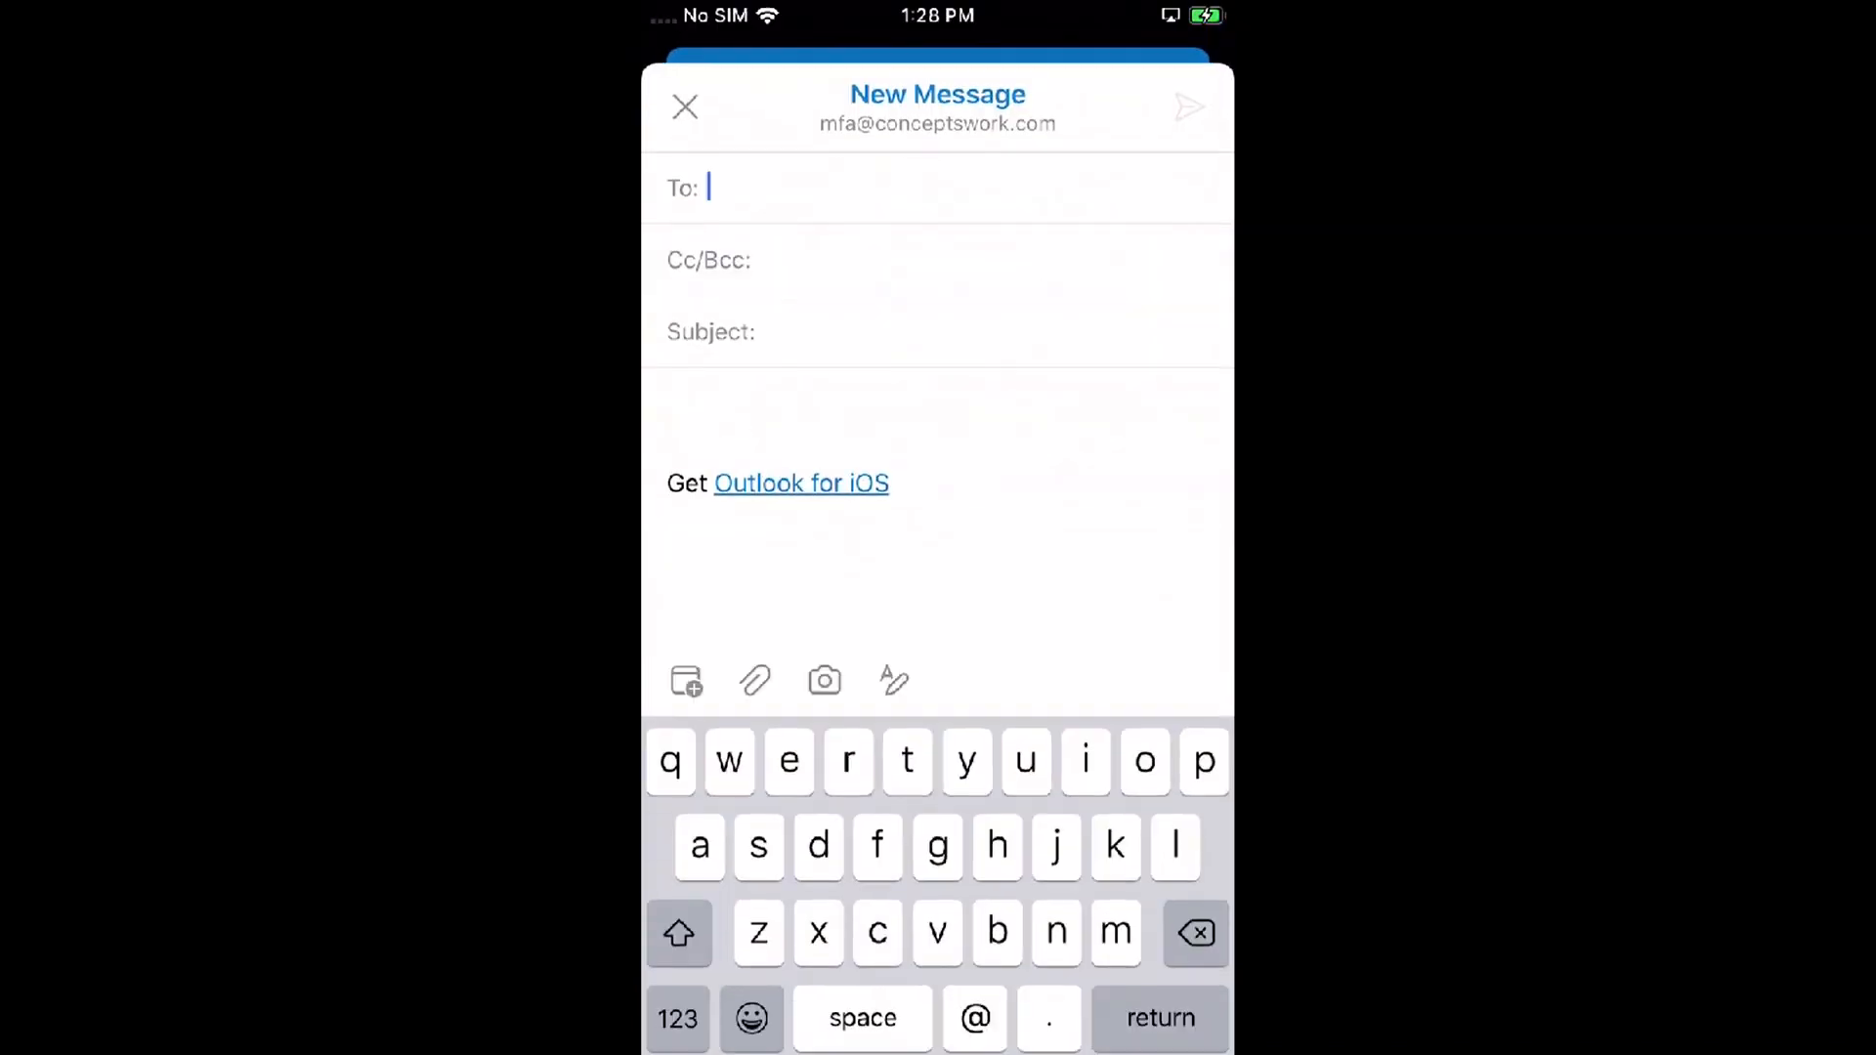
click(781, 405)
text(fmsgmss FM gskt)
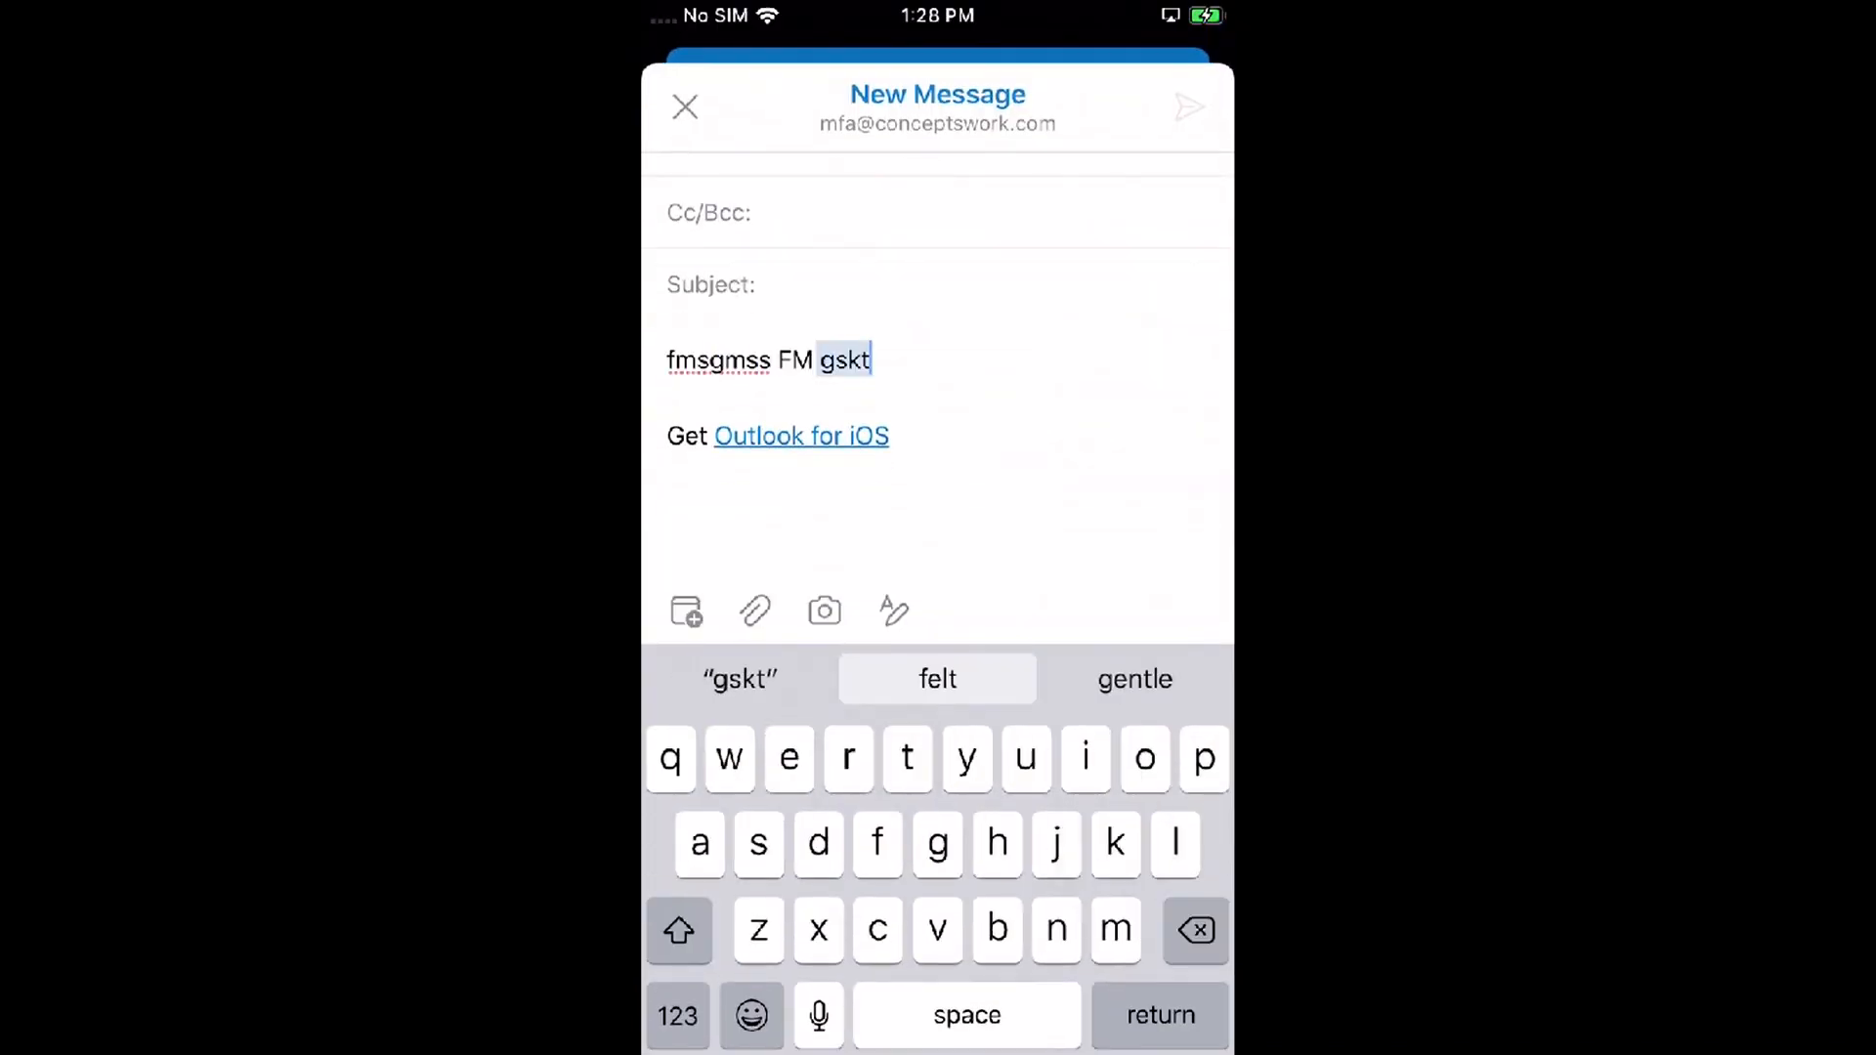
click(858, 359)
Step: Select the first word of the message body and copy it
click(858, 360)
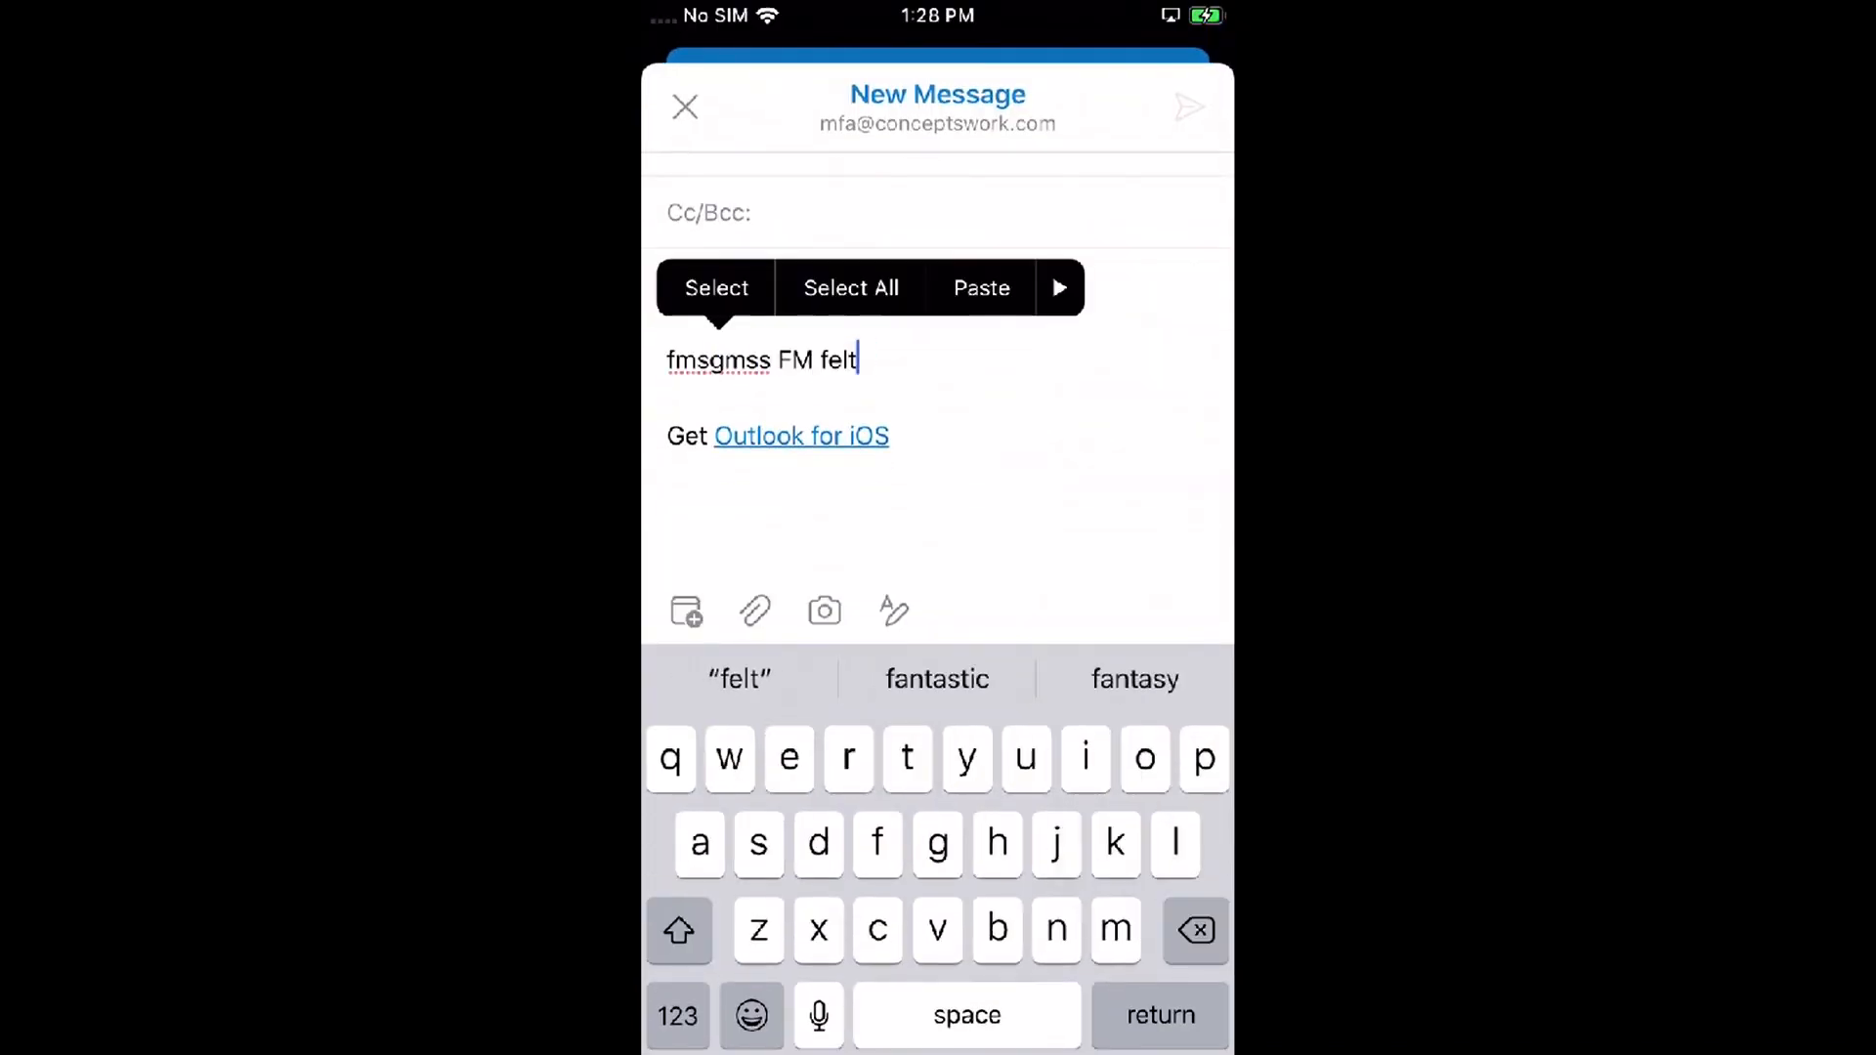
click(716, 288)
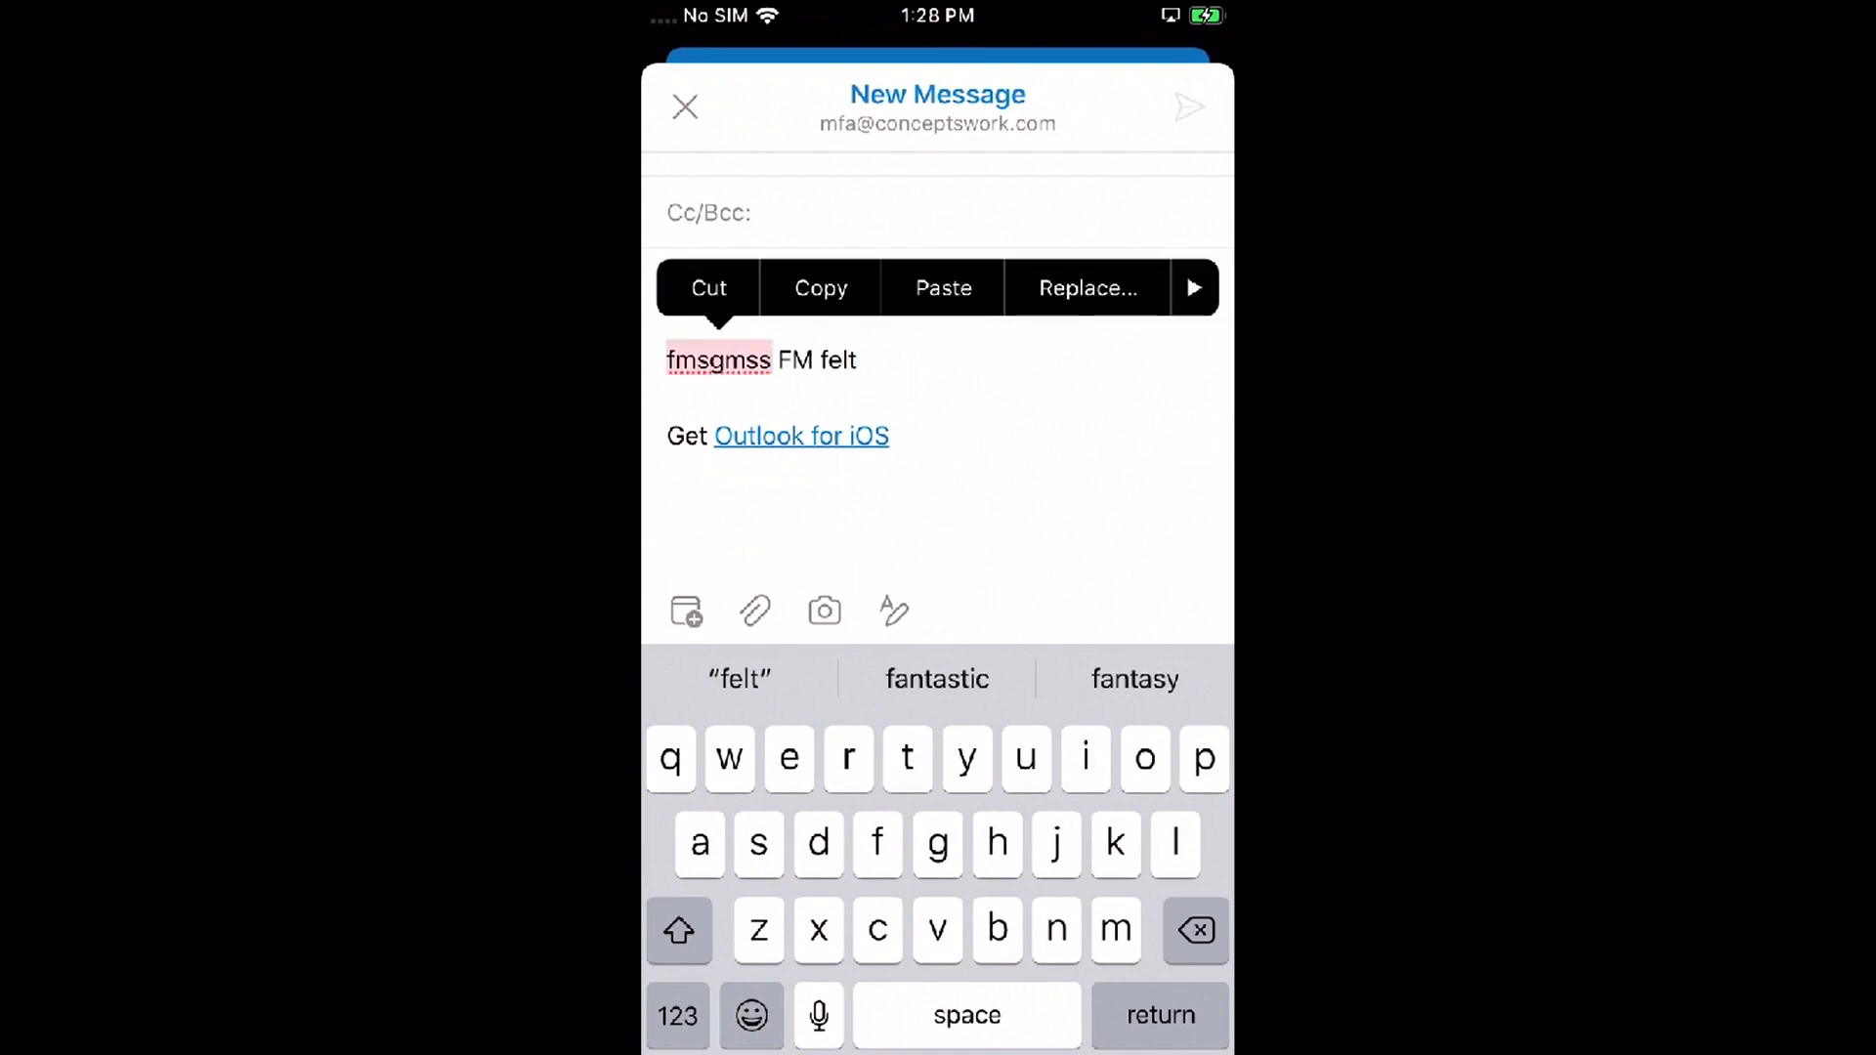
click(820, 288)
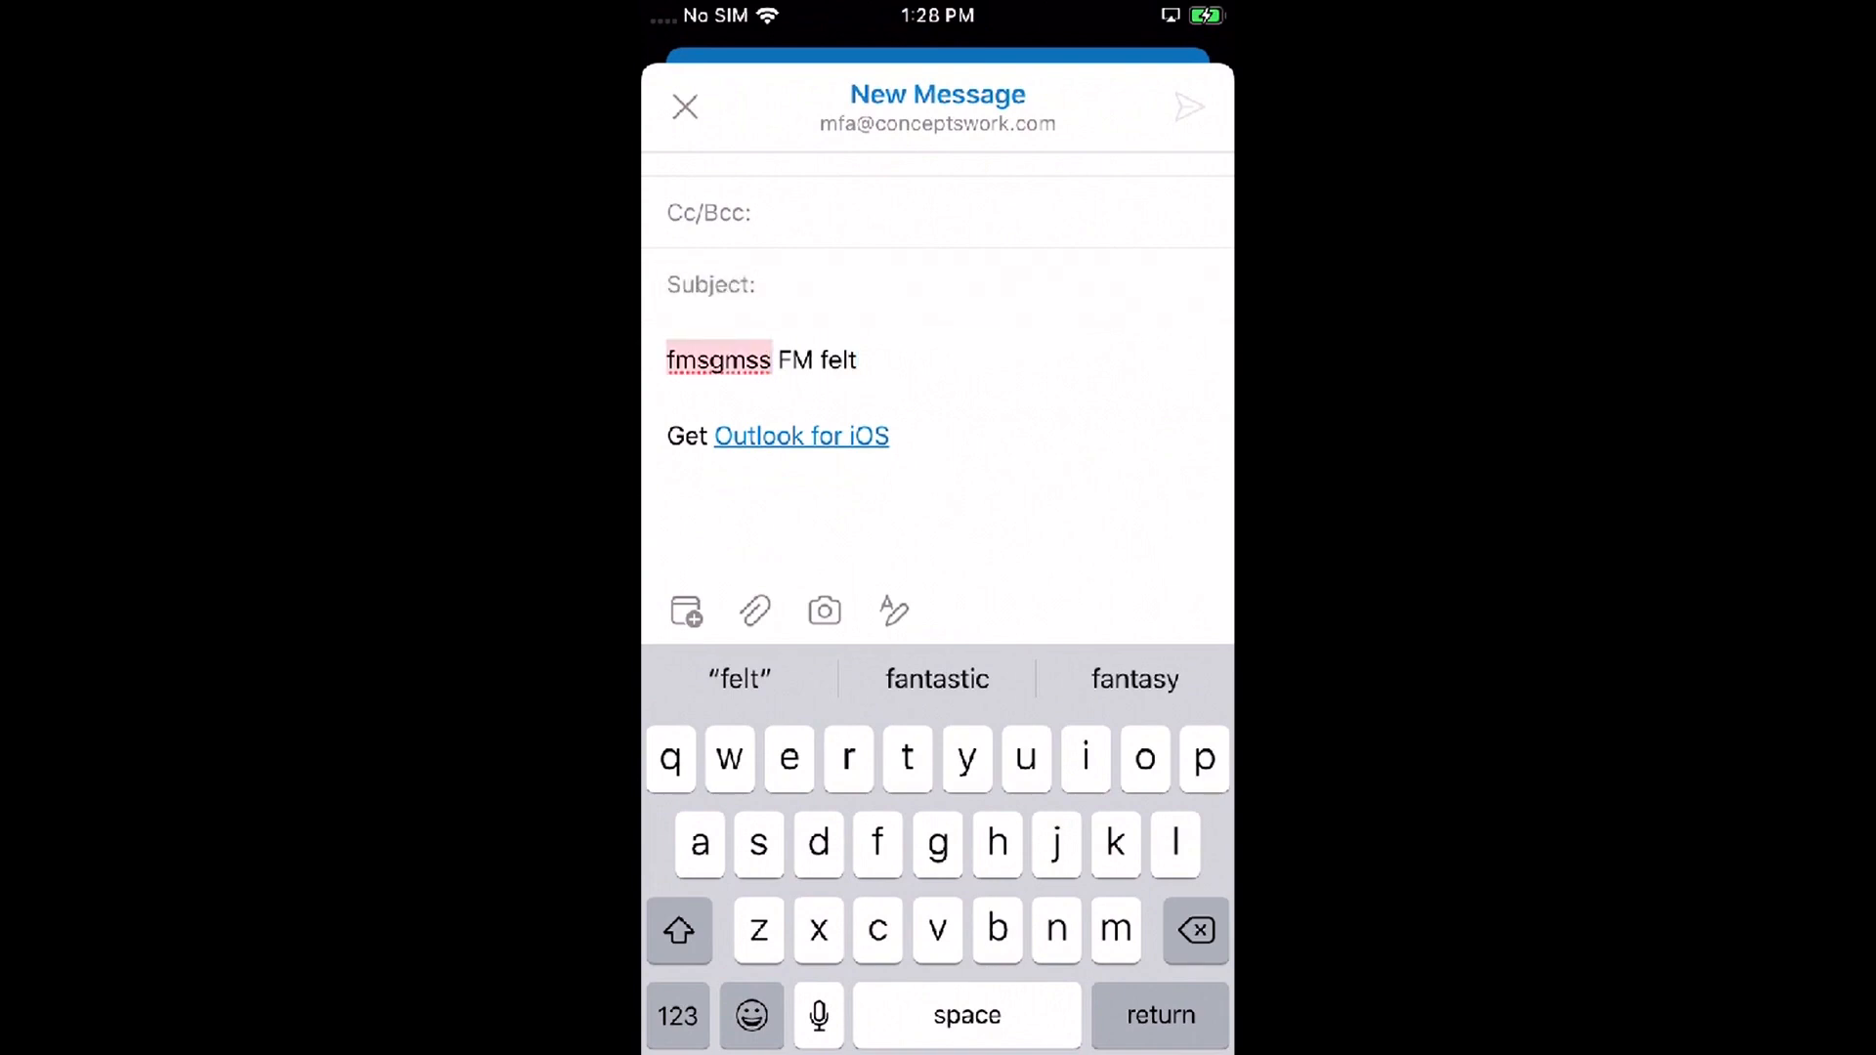
Step: Paste the copied Outlook word into an empty Notes note, see it blocked, and return to Outlook
key(Home)
key(Home)
click(933, 508)
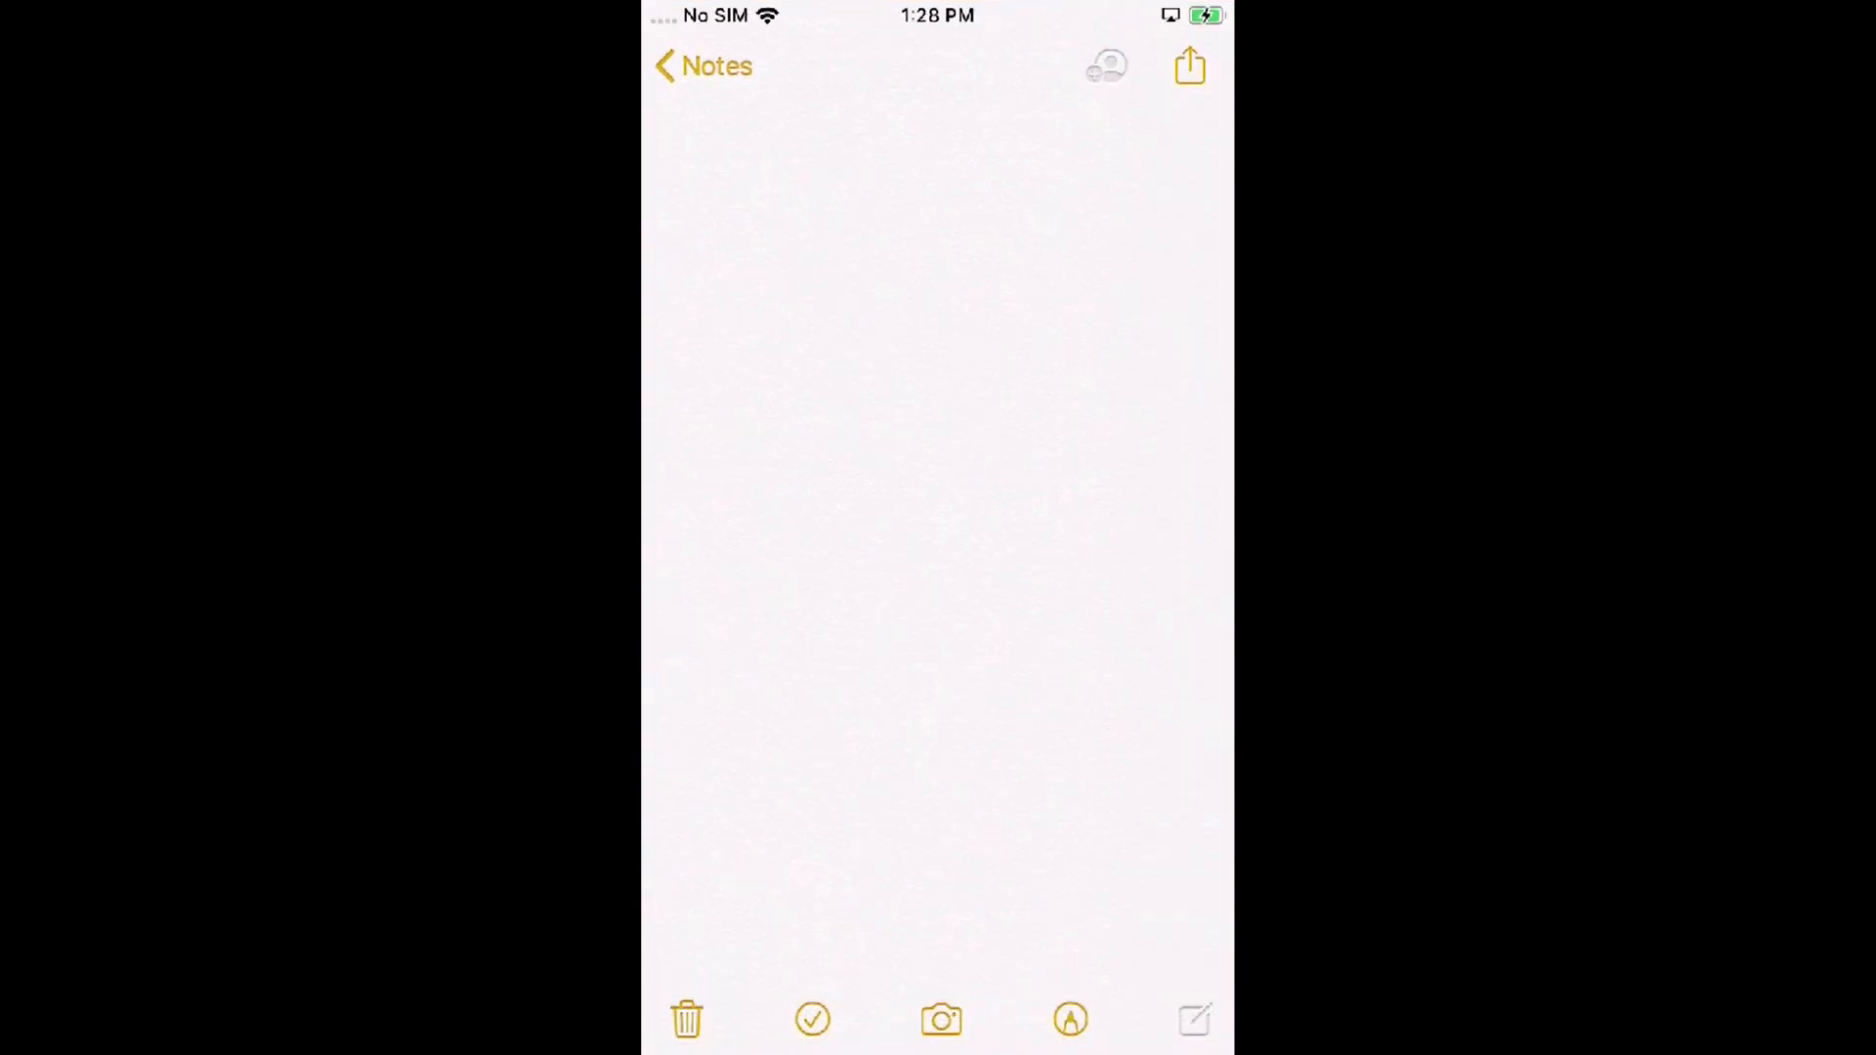
click(683, 128)
click(684, 129)
click(713, 199)
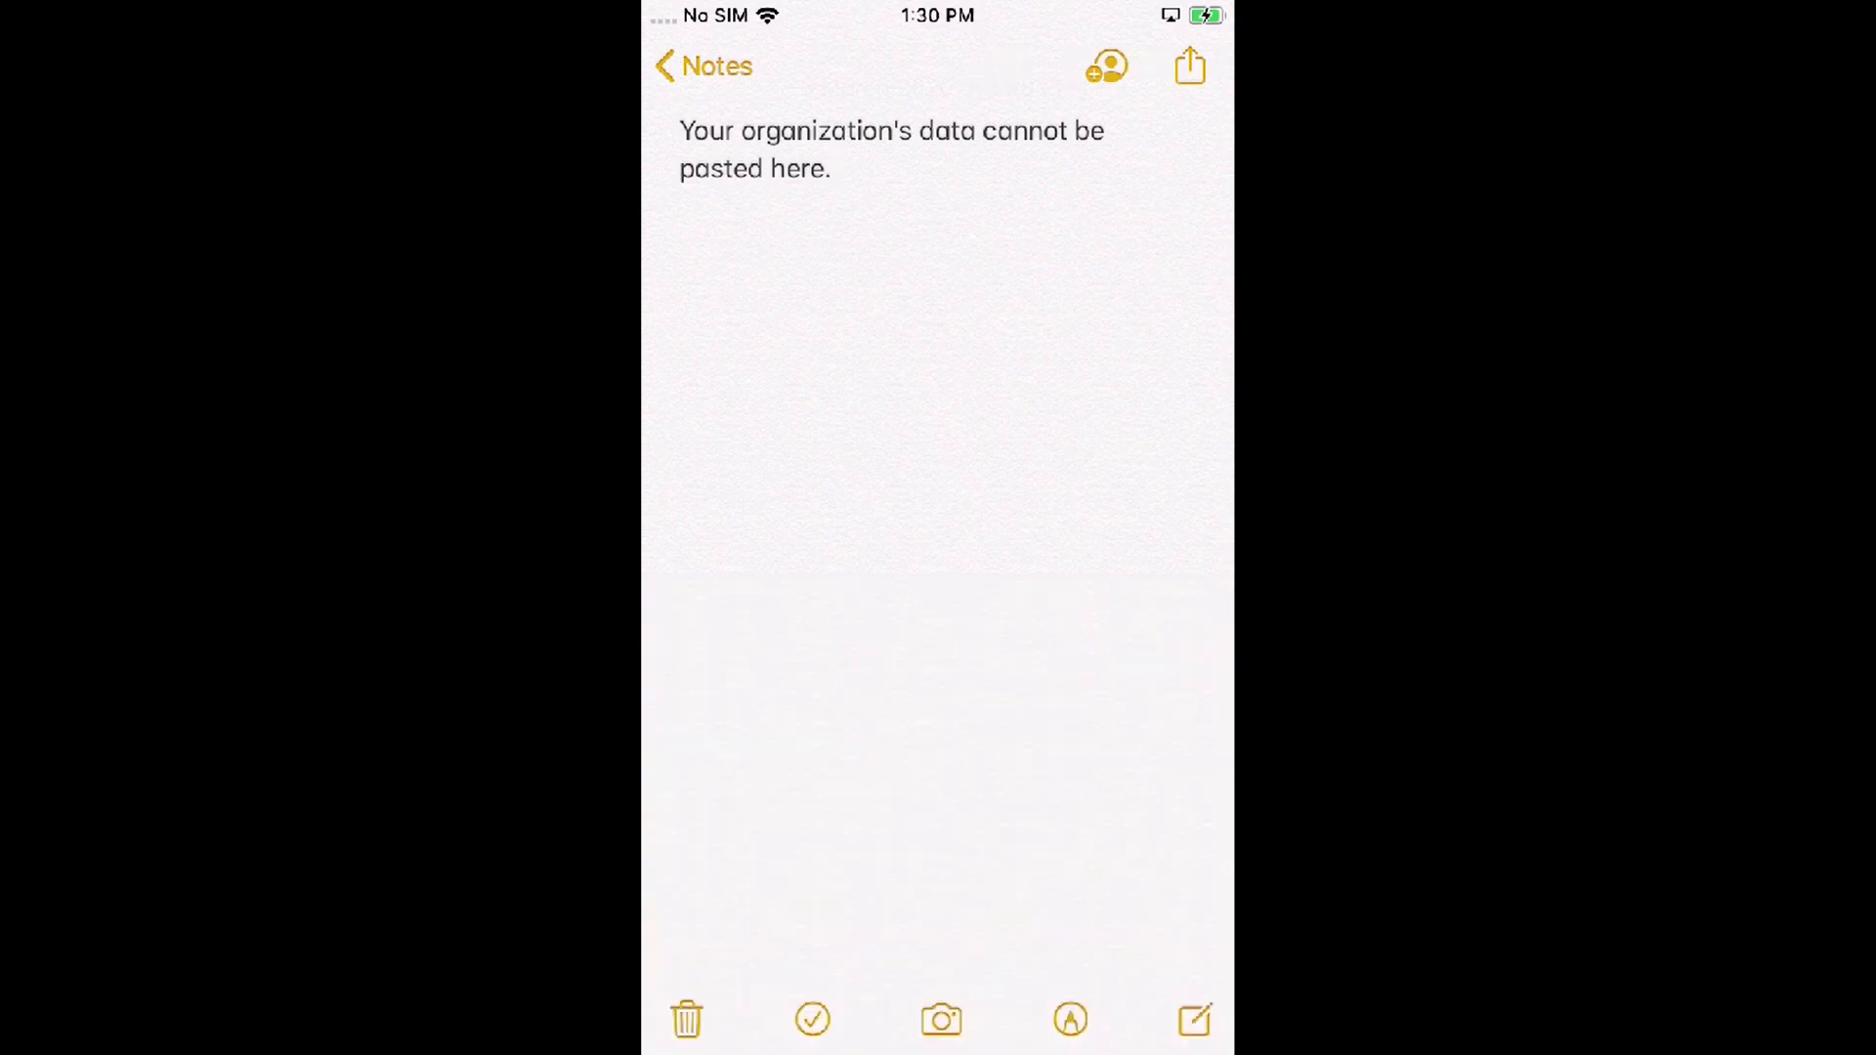
key(Home)
key(Home)
click(1170, 528)
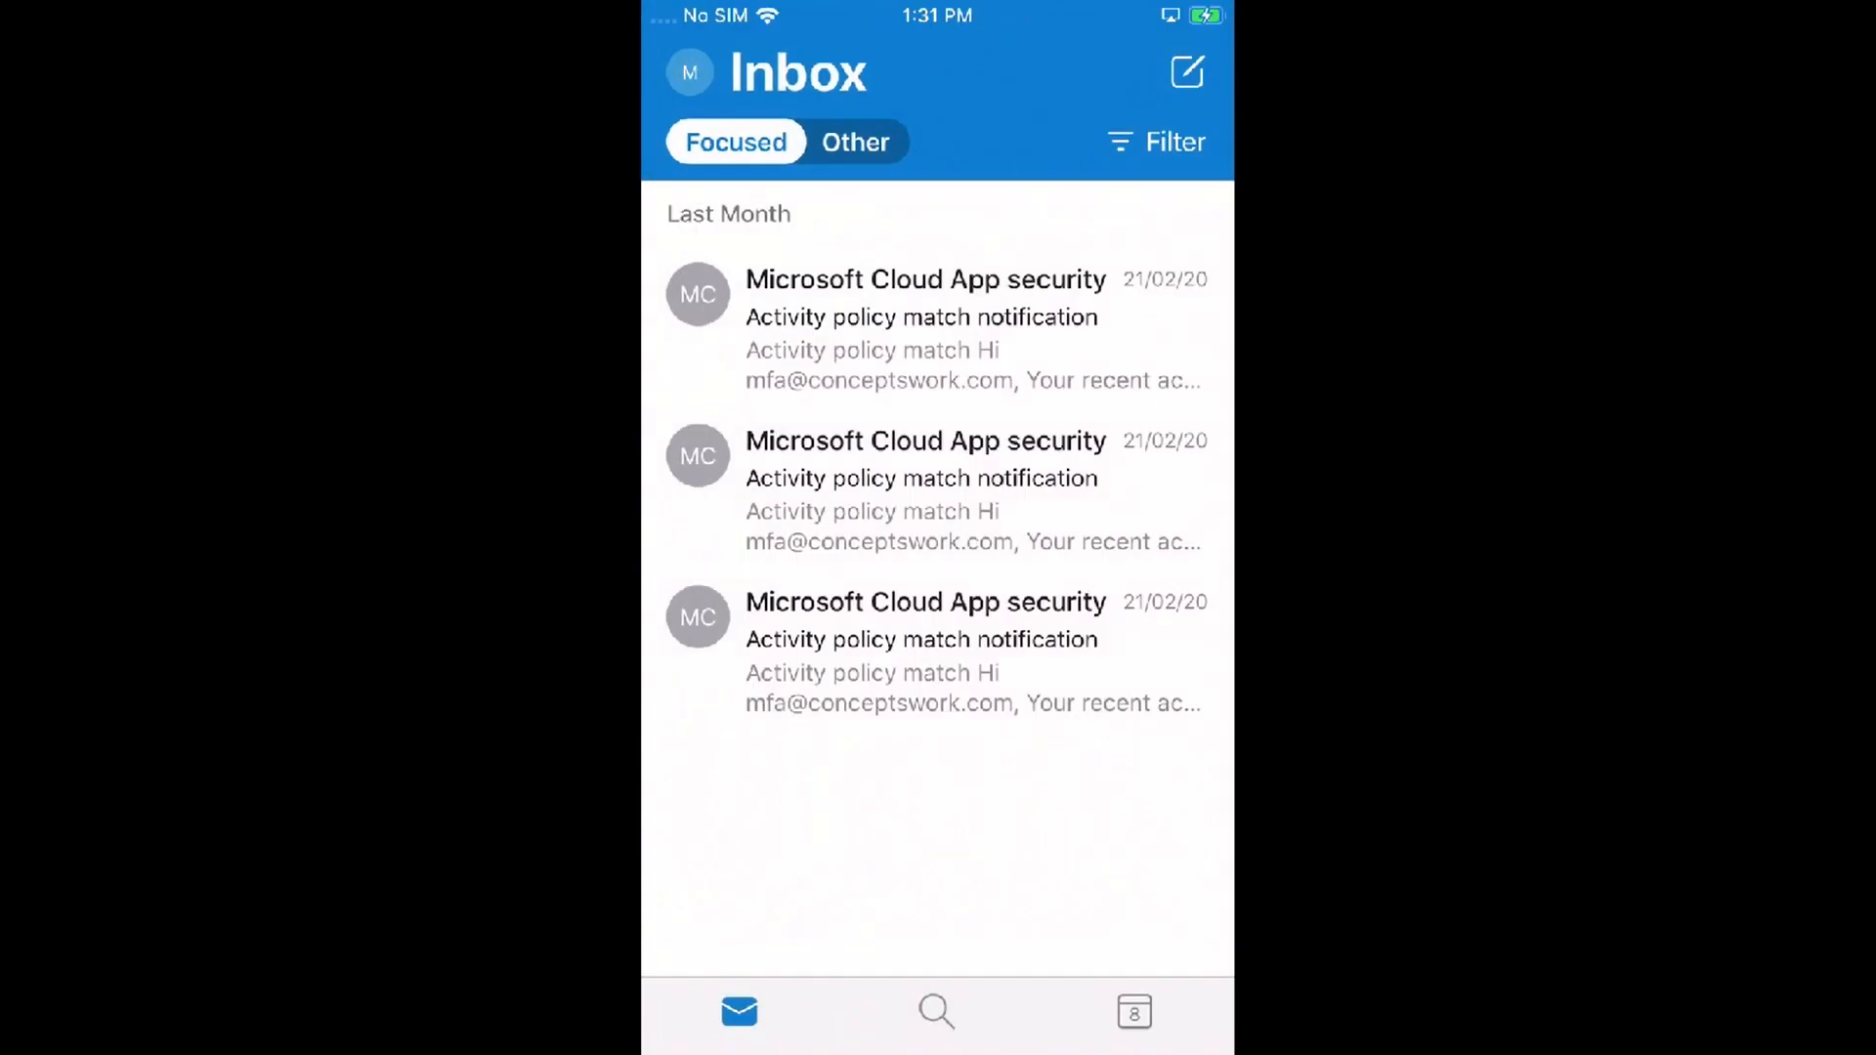
Step: Open the first Activity policy match email and zoom into its footer privacy text
click(938, 329)
scroll(938, 528, down, 6)
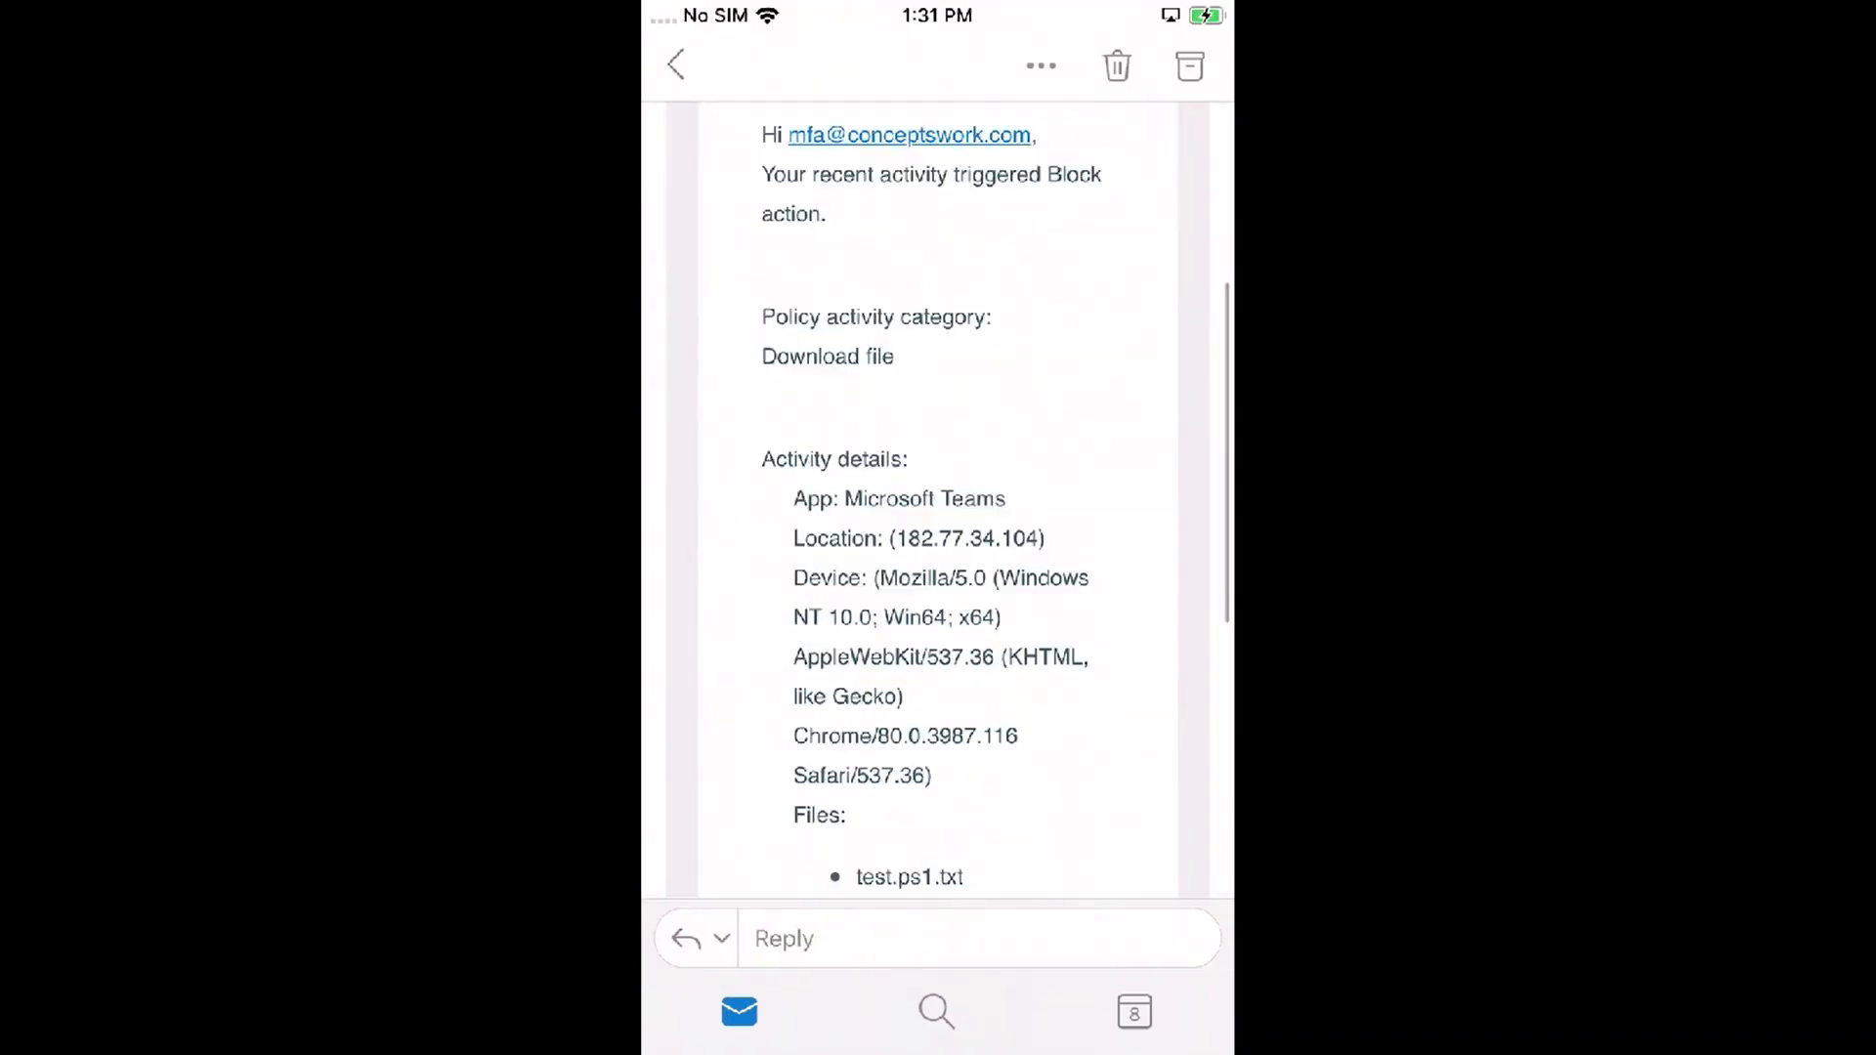
scroll(938, 489, down, 6)
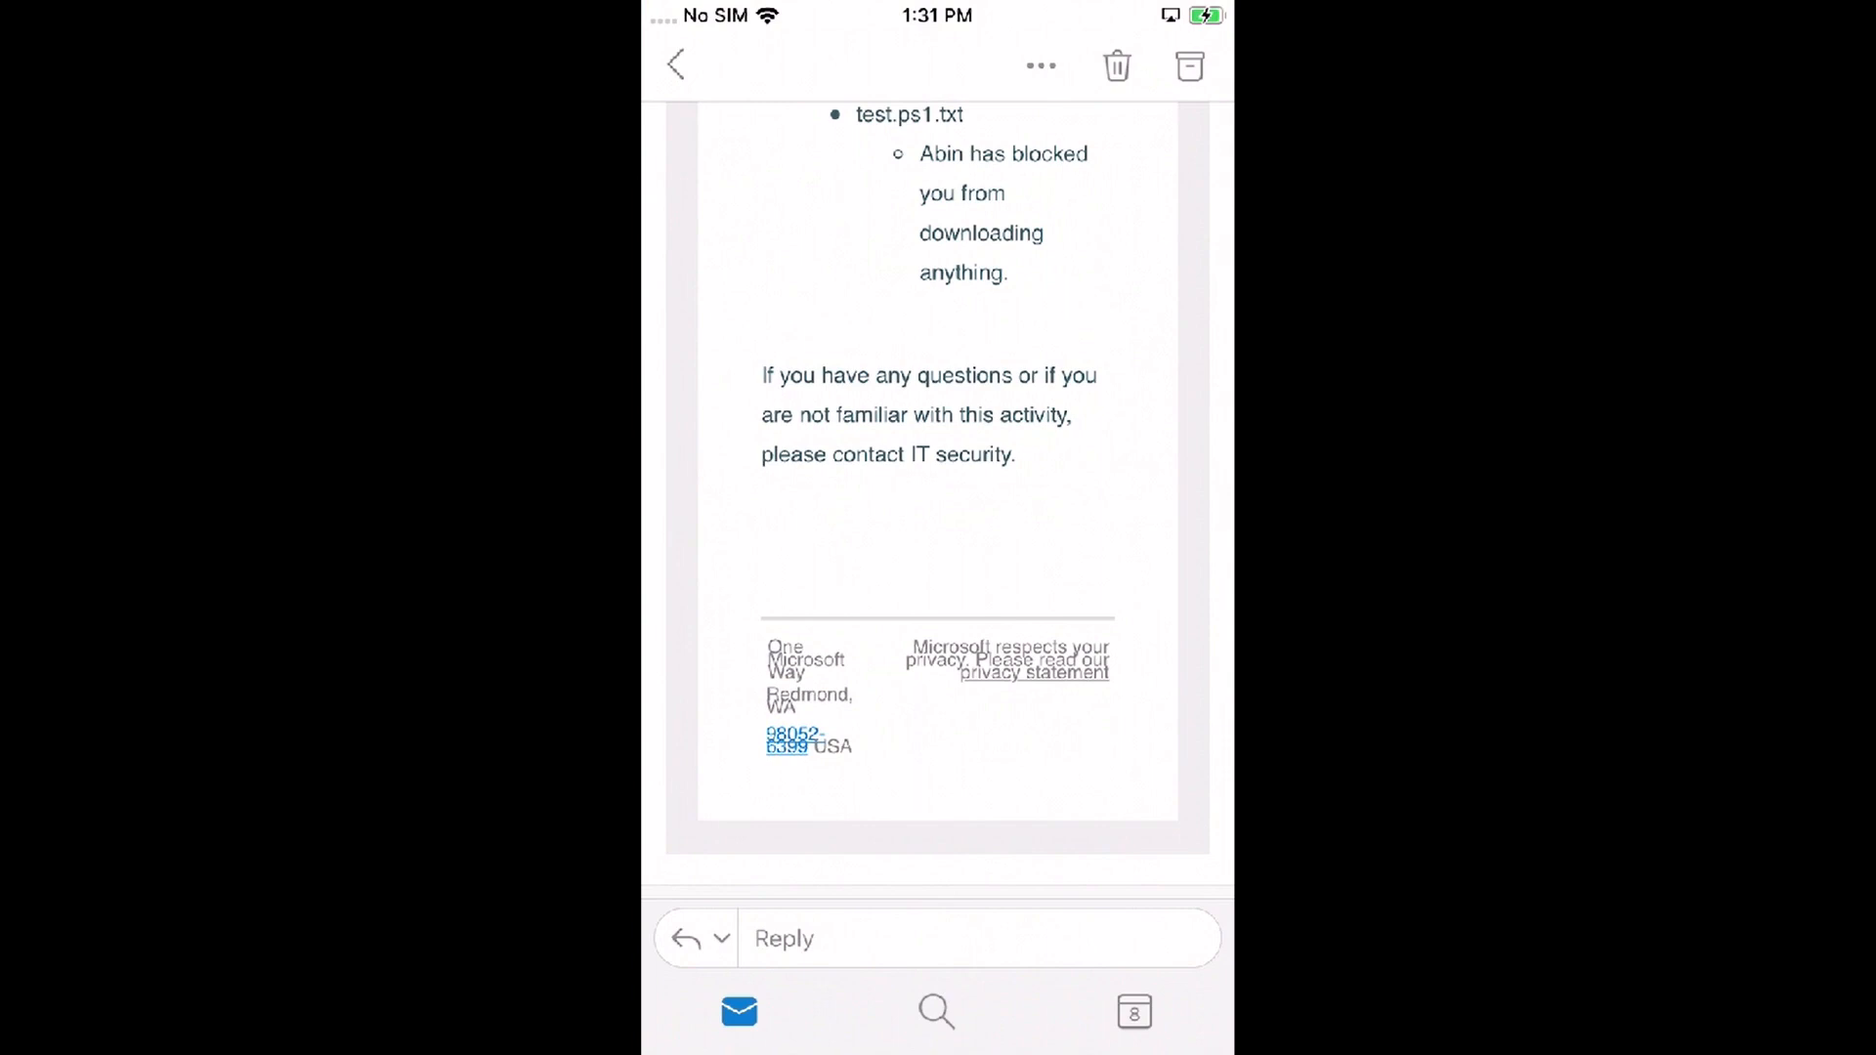
double_click(969, 645)
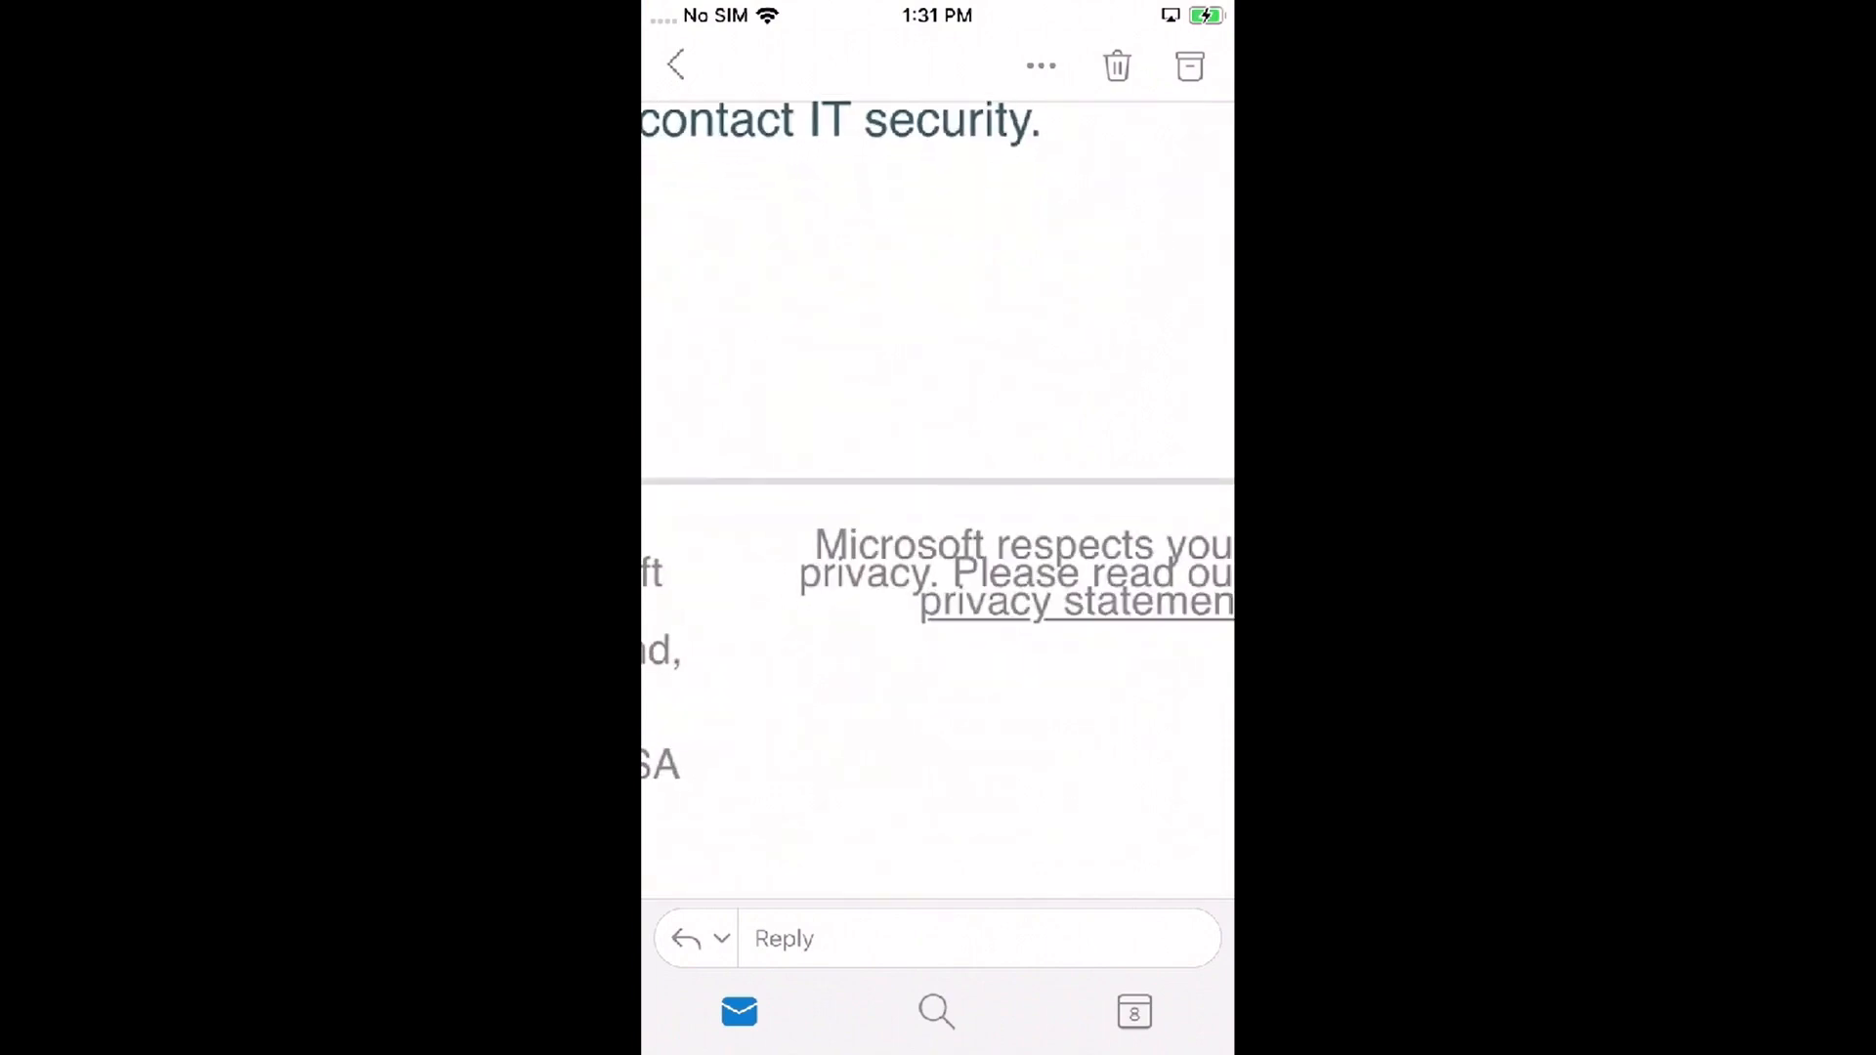
scroll(938, 488, right, 2)
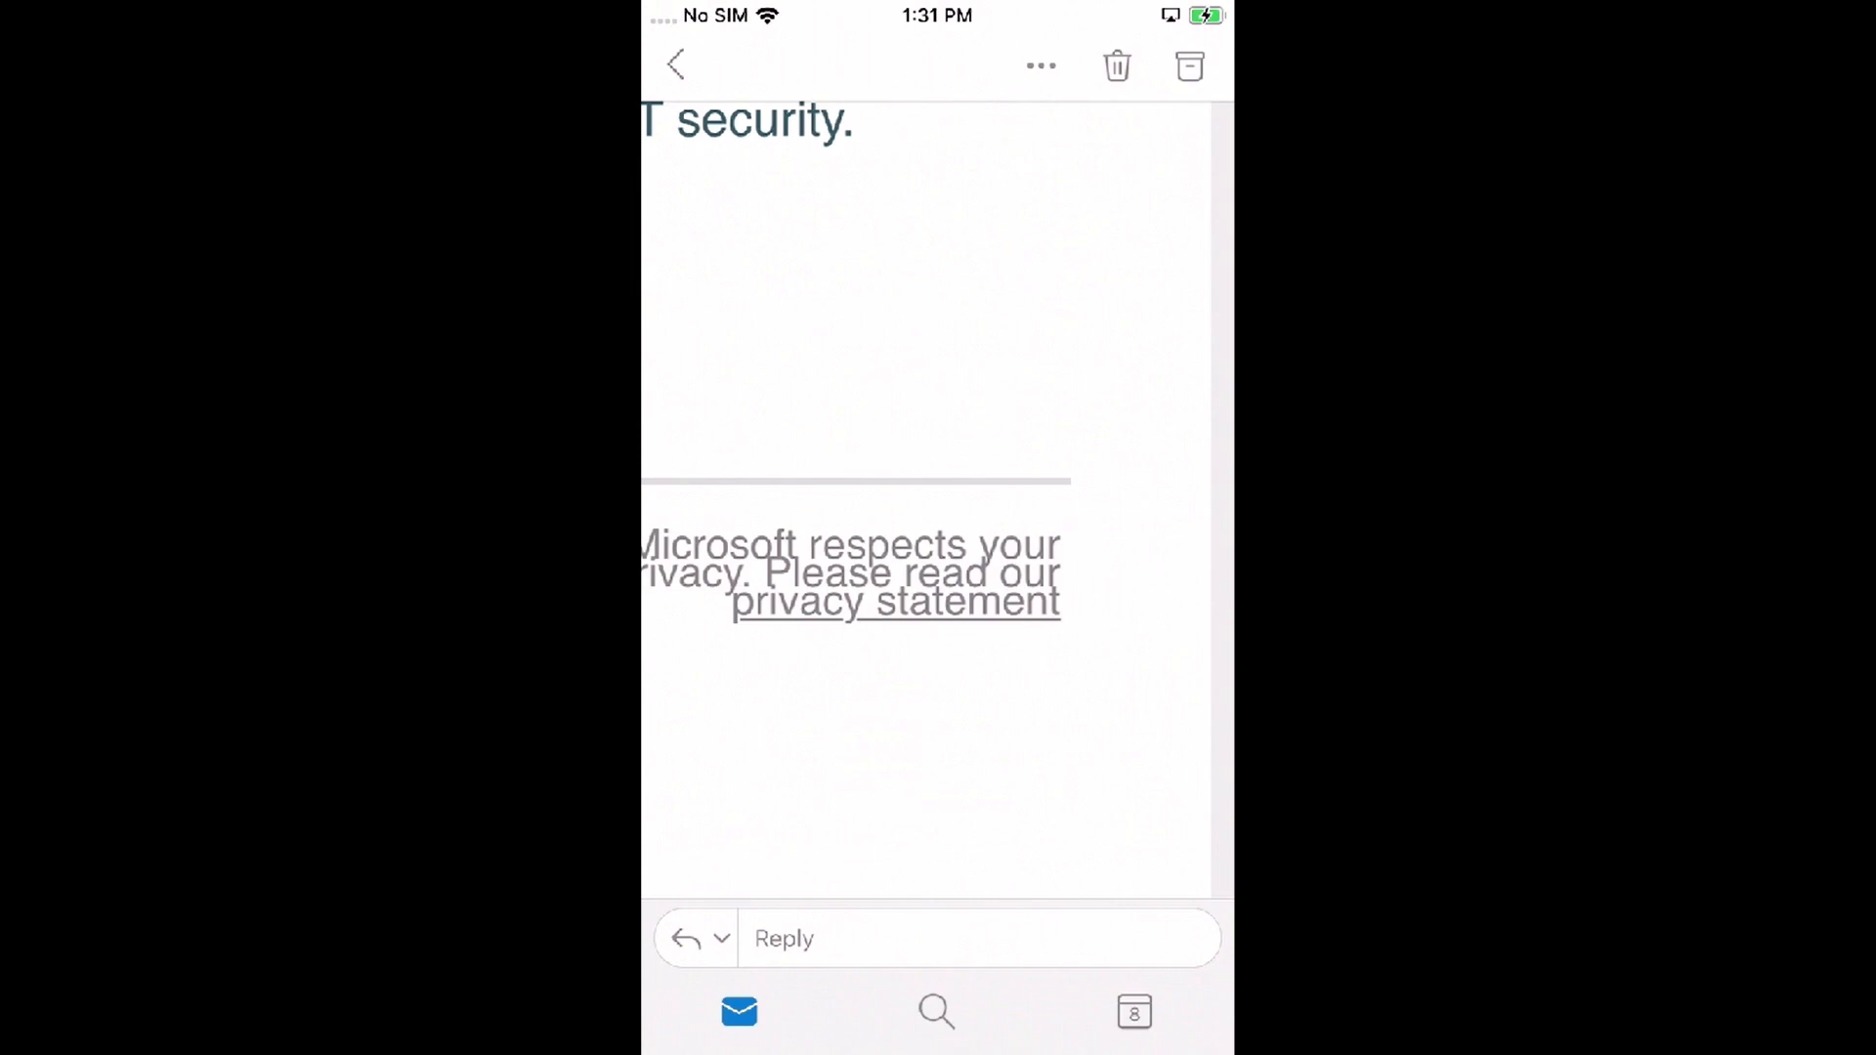
Step: Launch Edge to check its signed-in account, then return to the Outlook email
key(Home)
key(Home)
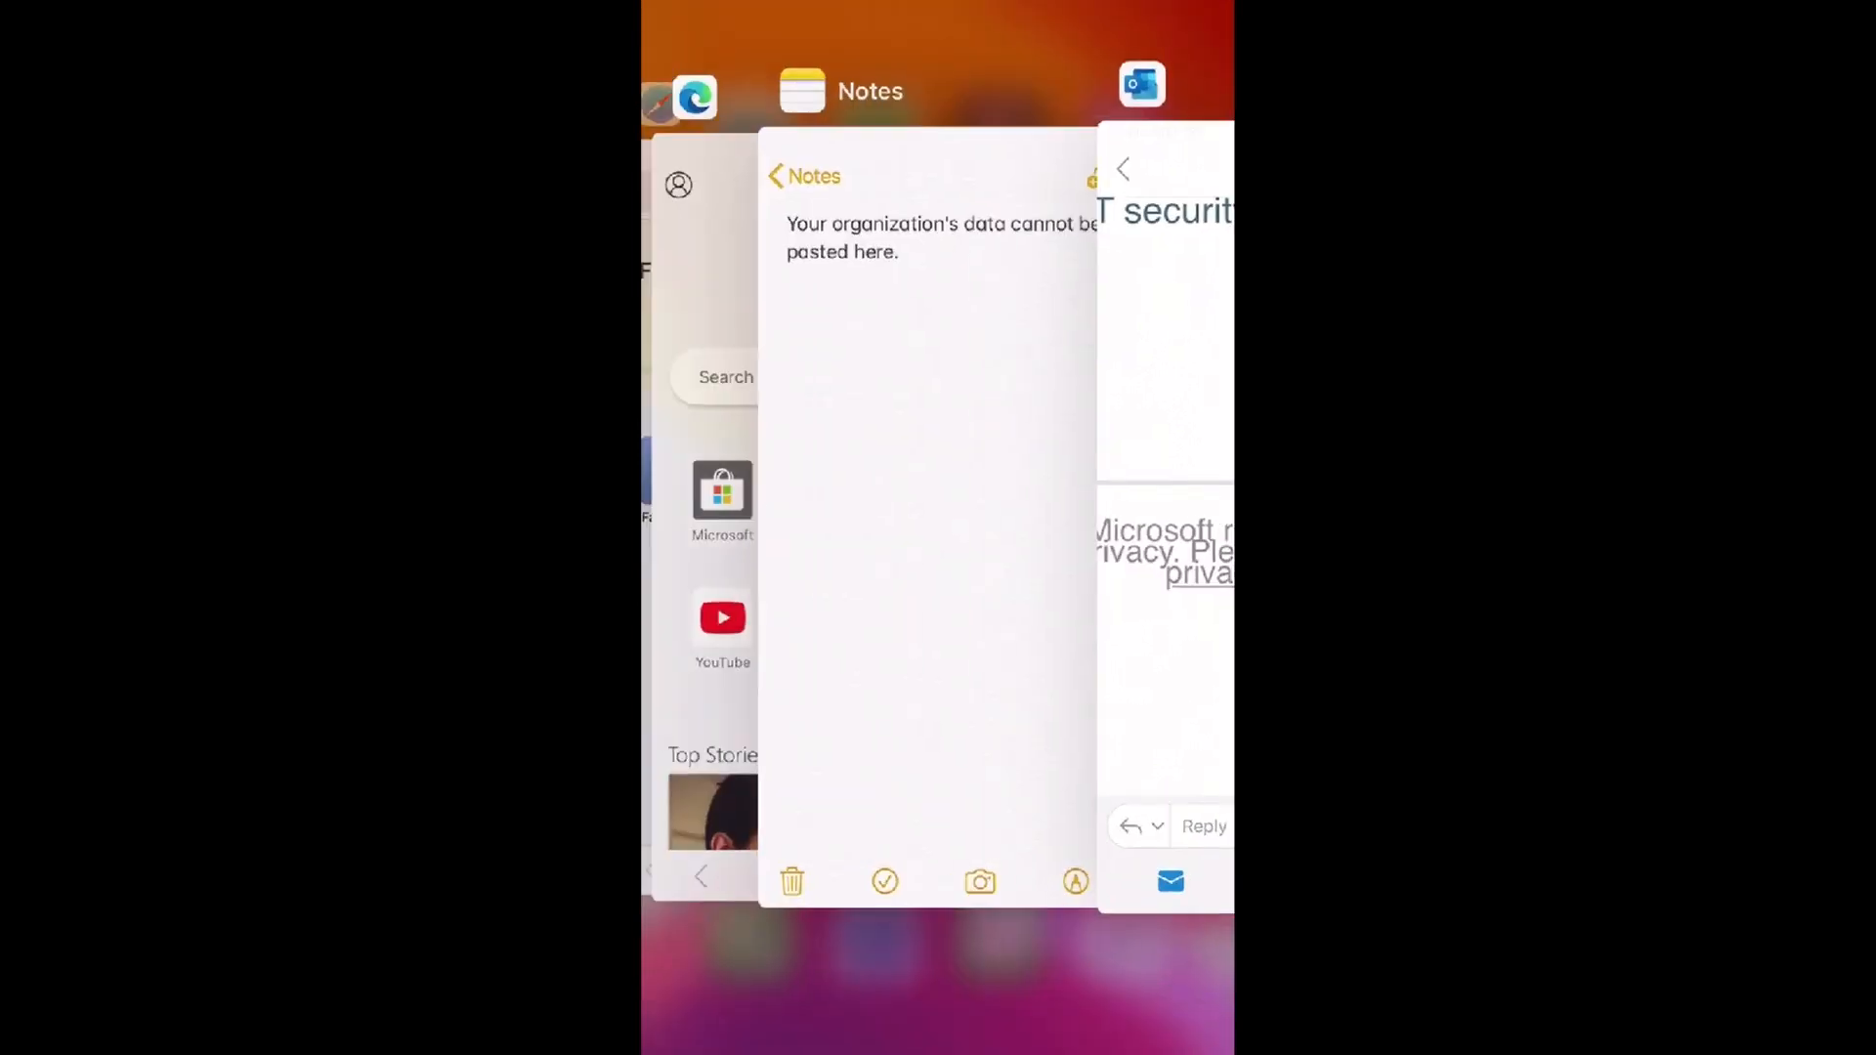
key(Home)
click(731, 371)
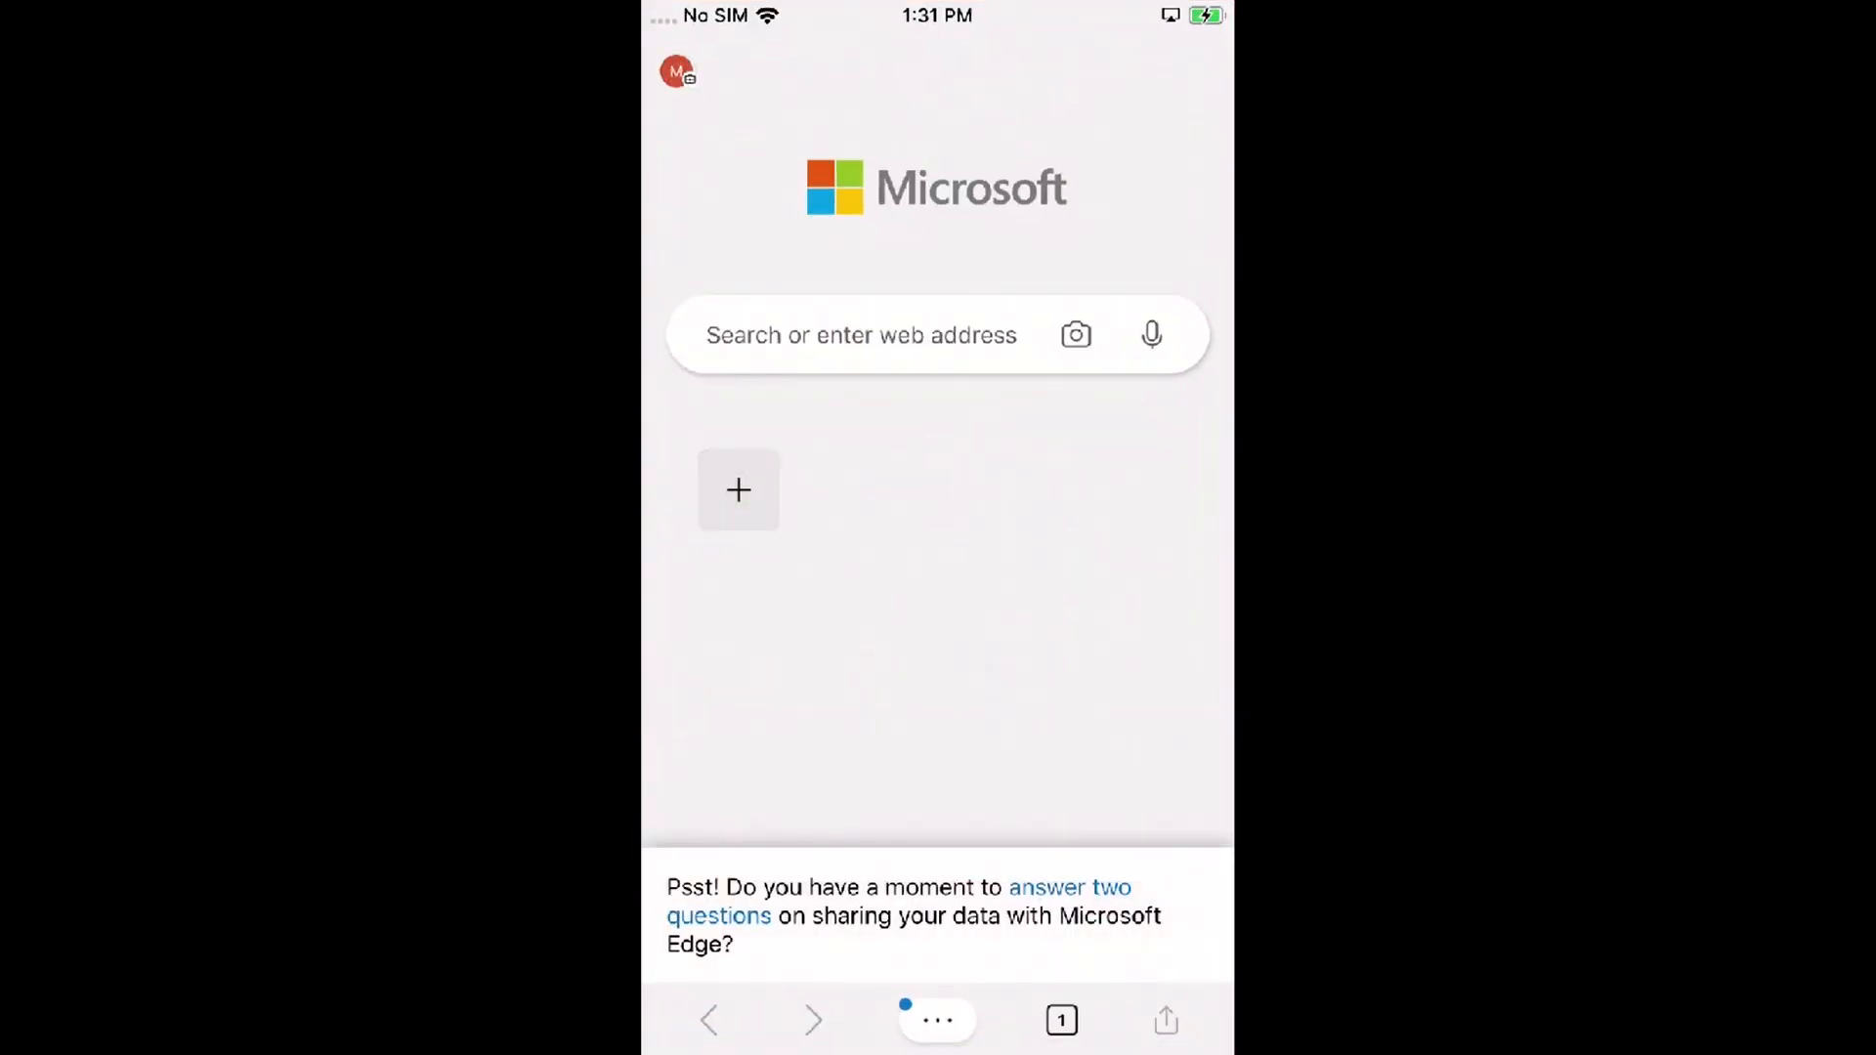
click(676, 72)
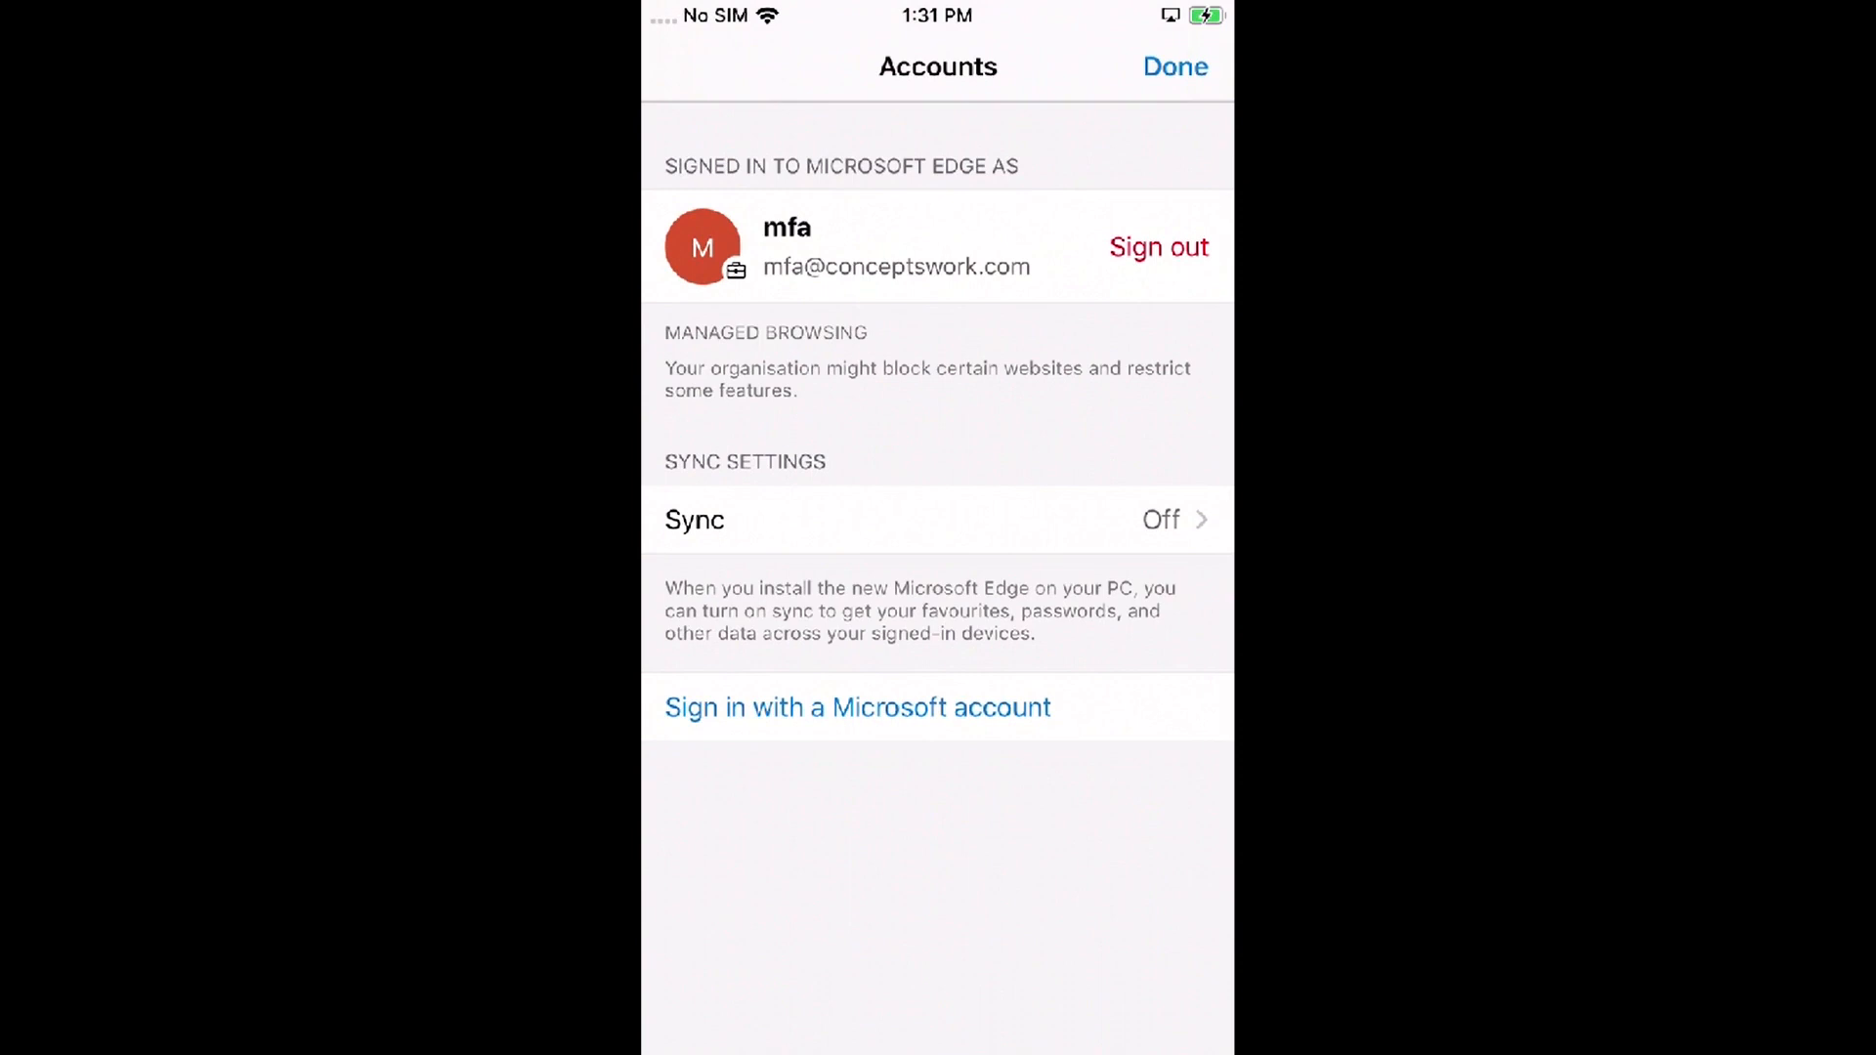
key(Home)
key(Home)
click(928, 528)
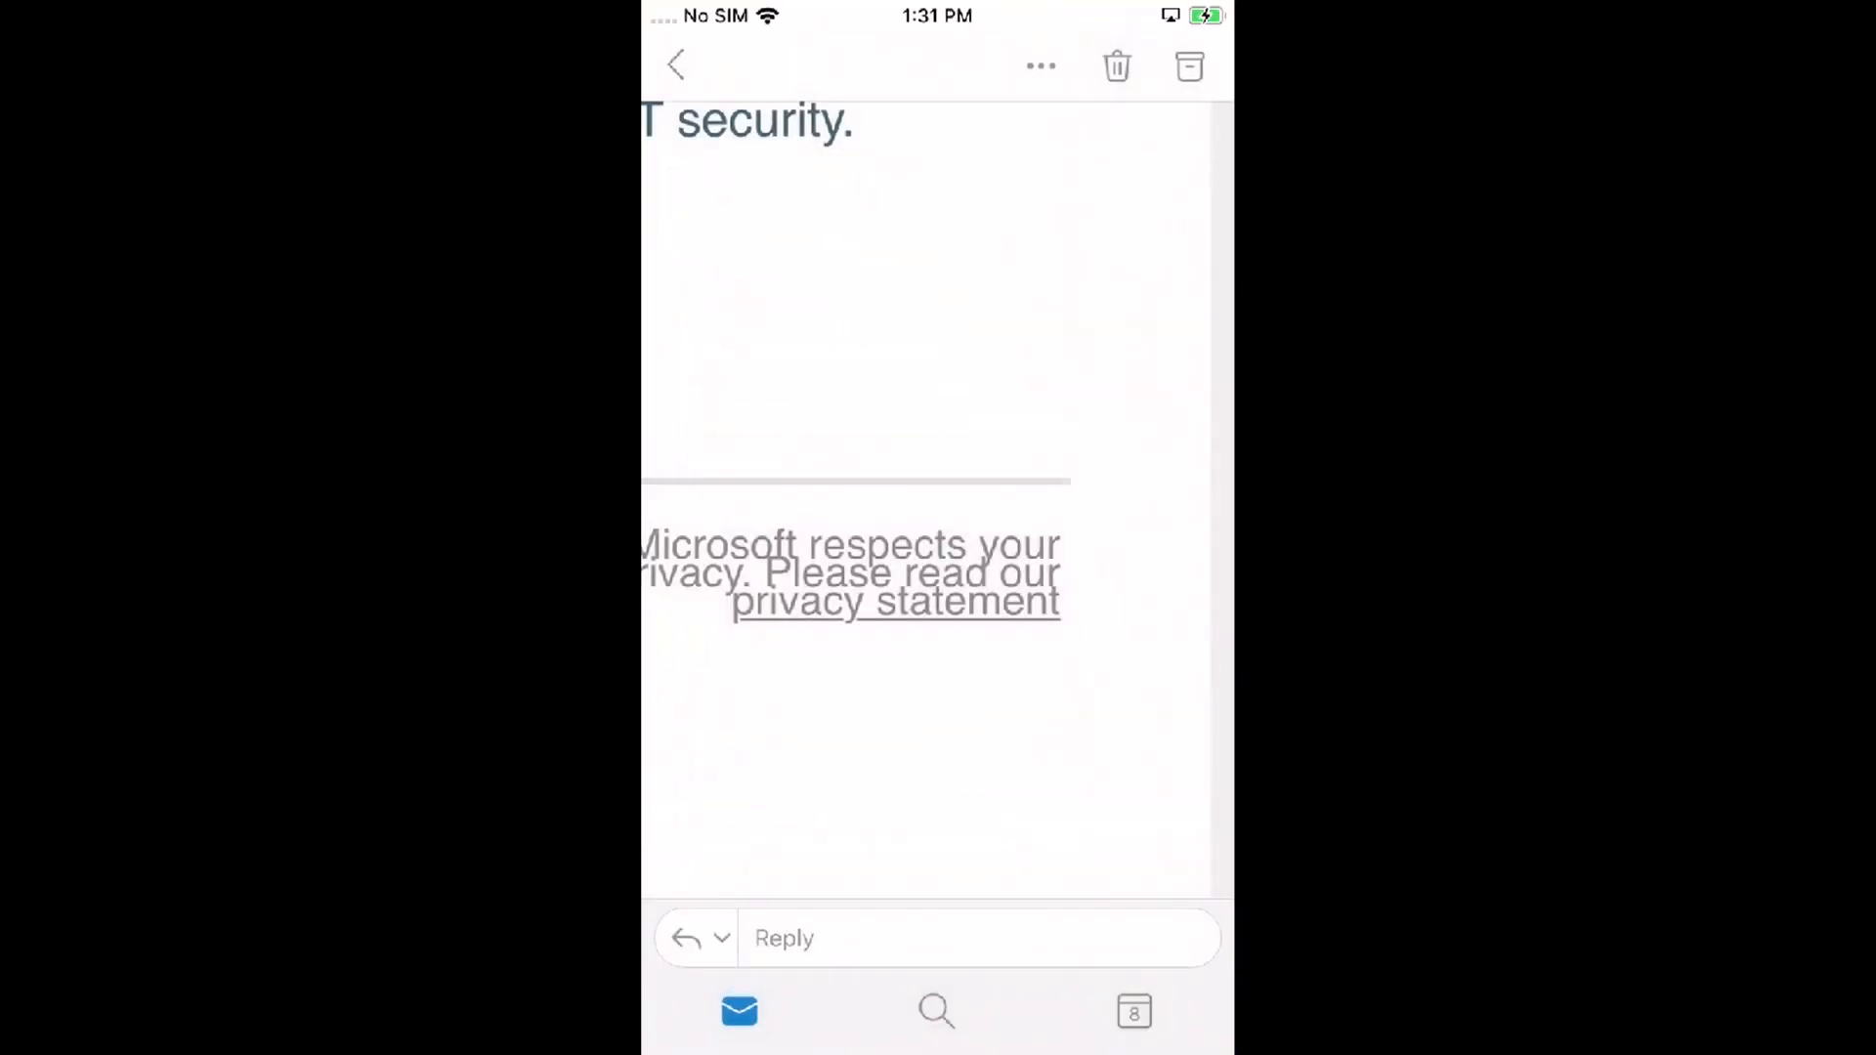
Step: Sign the work account out of Edge, deleting its data, and switch back to Outlook
click(895, 600)
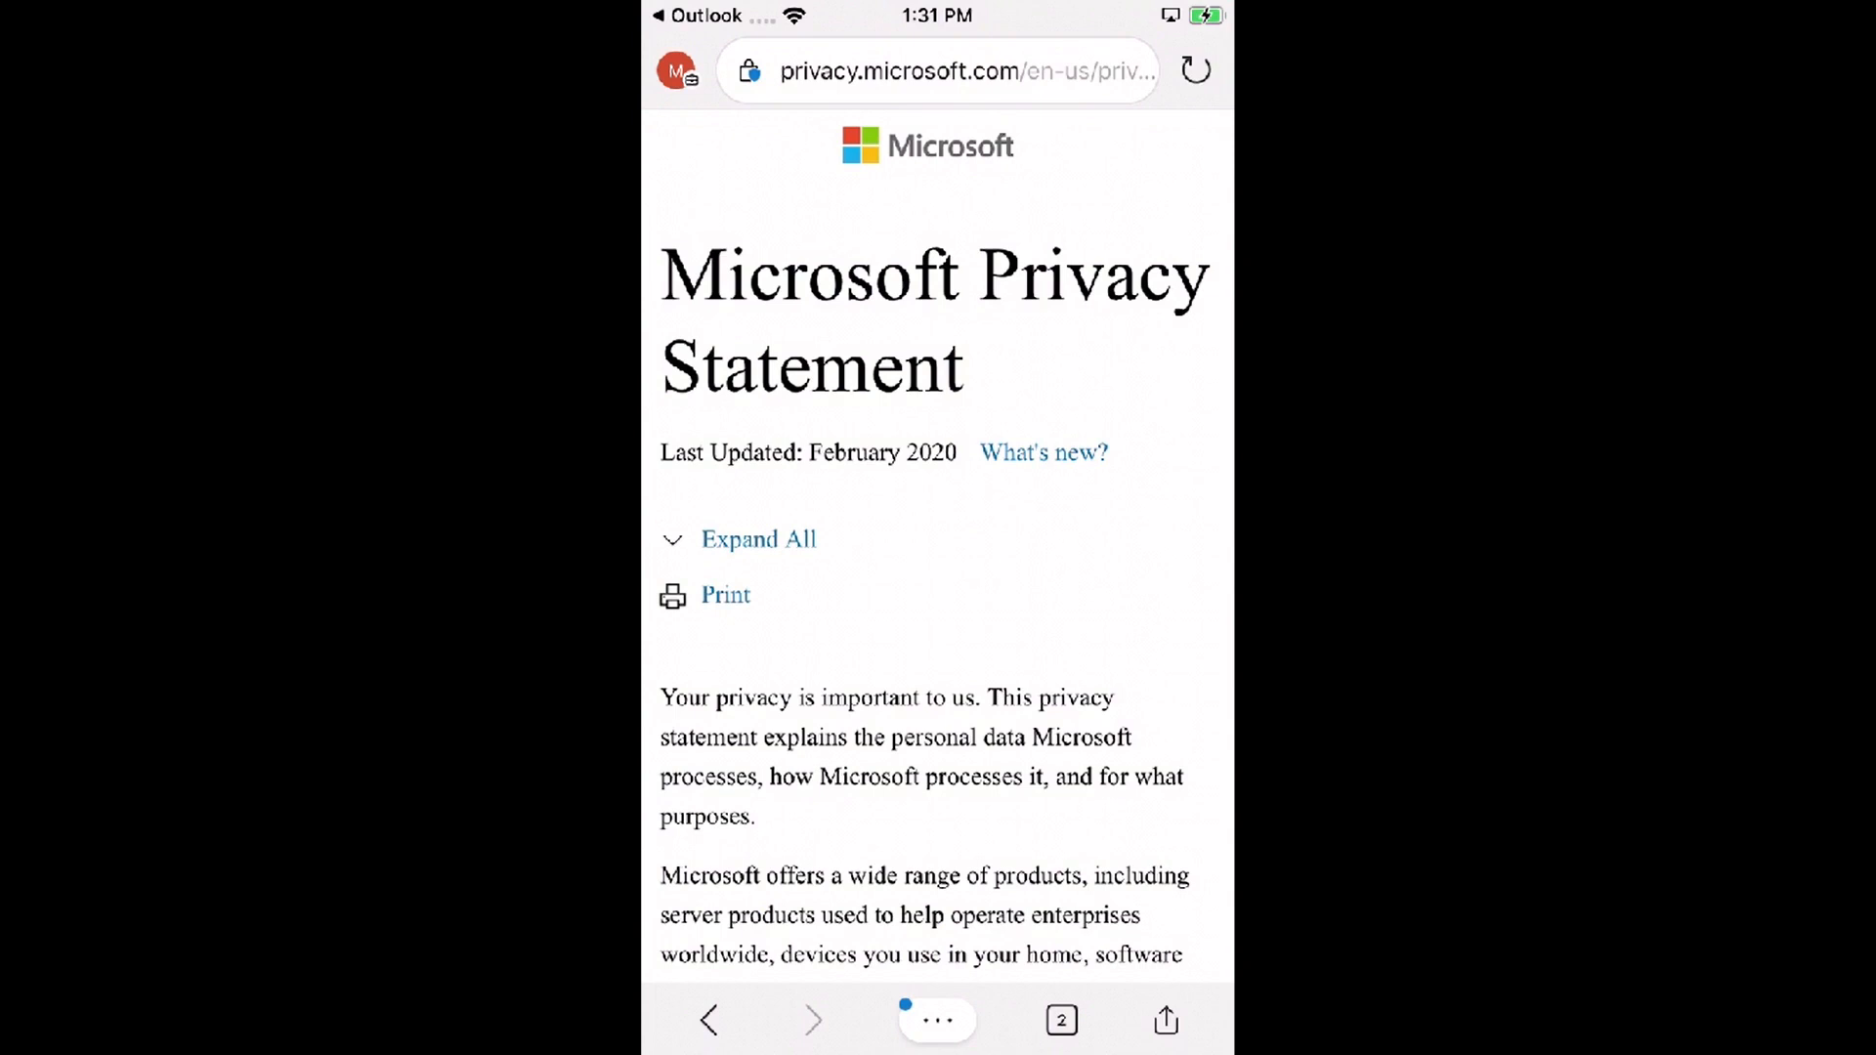
click(676, 70)
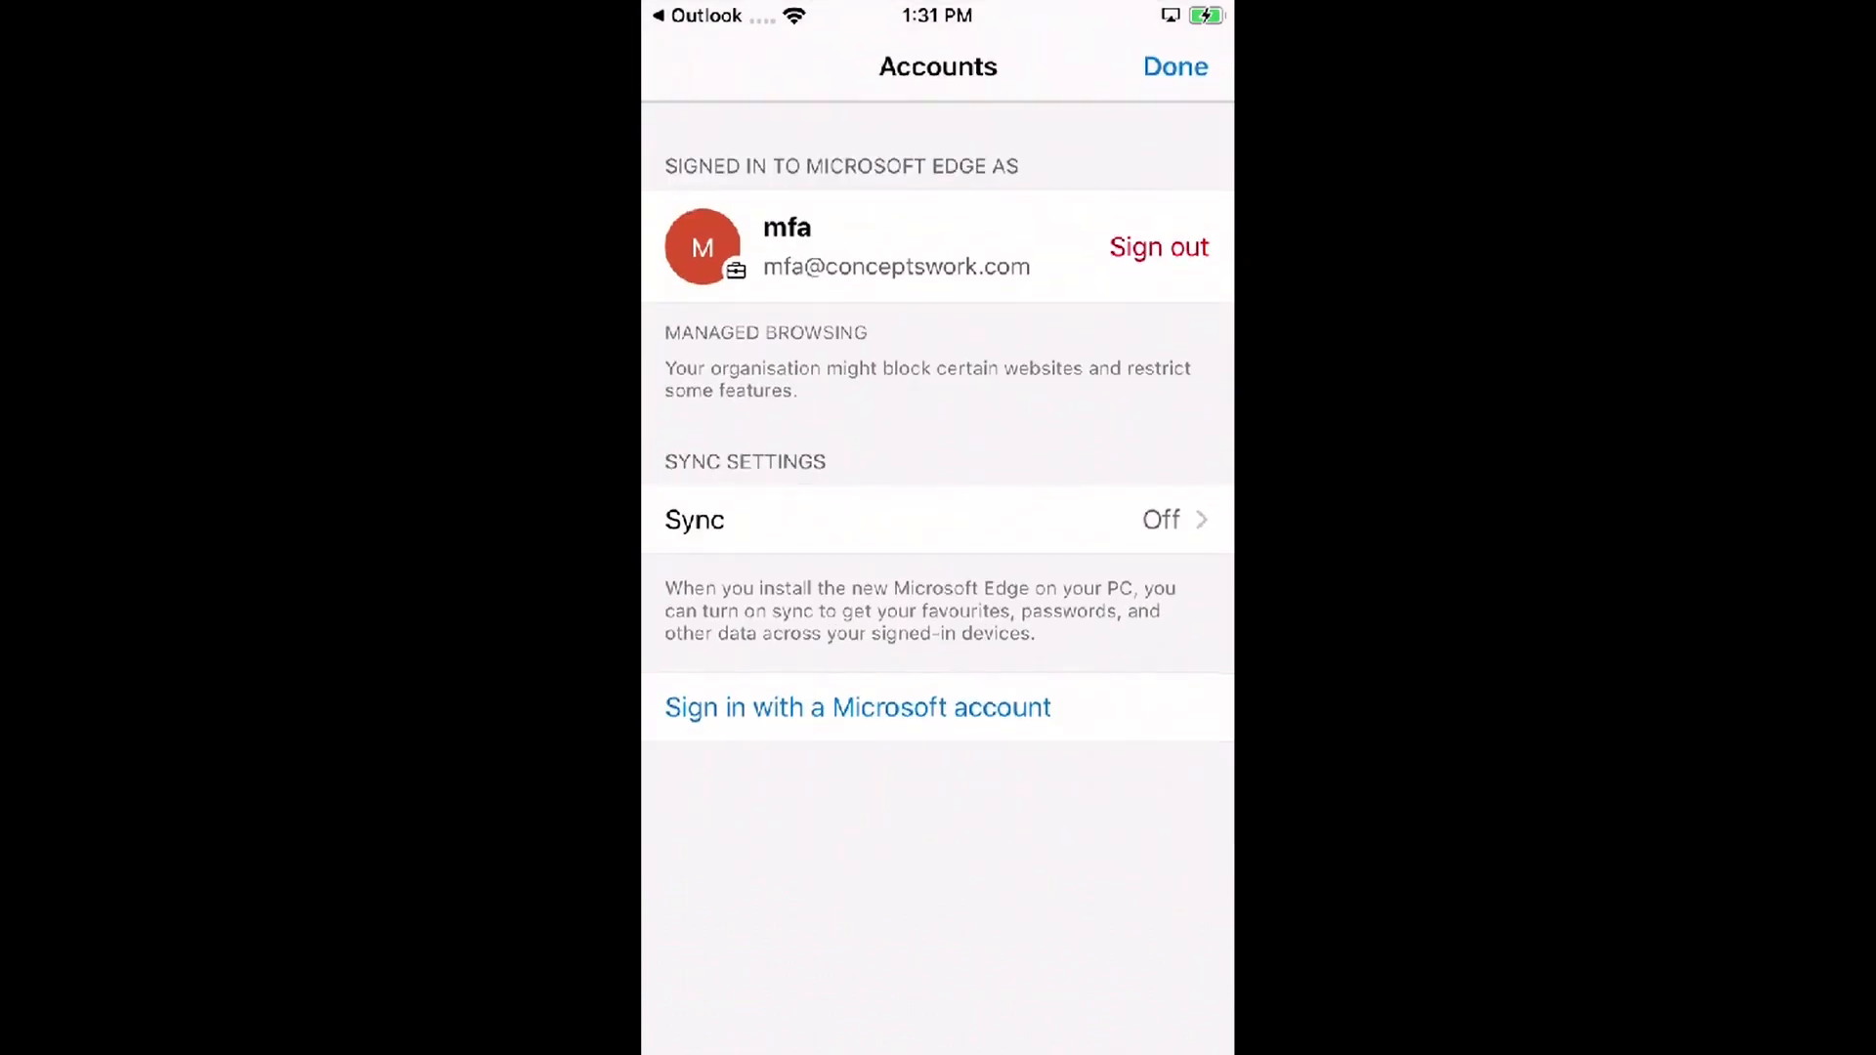
click(1159, 247)
click(1056, 691)
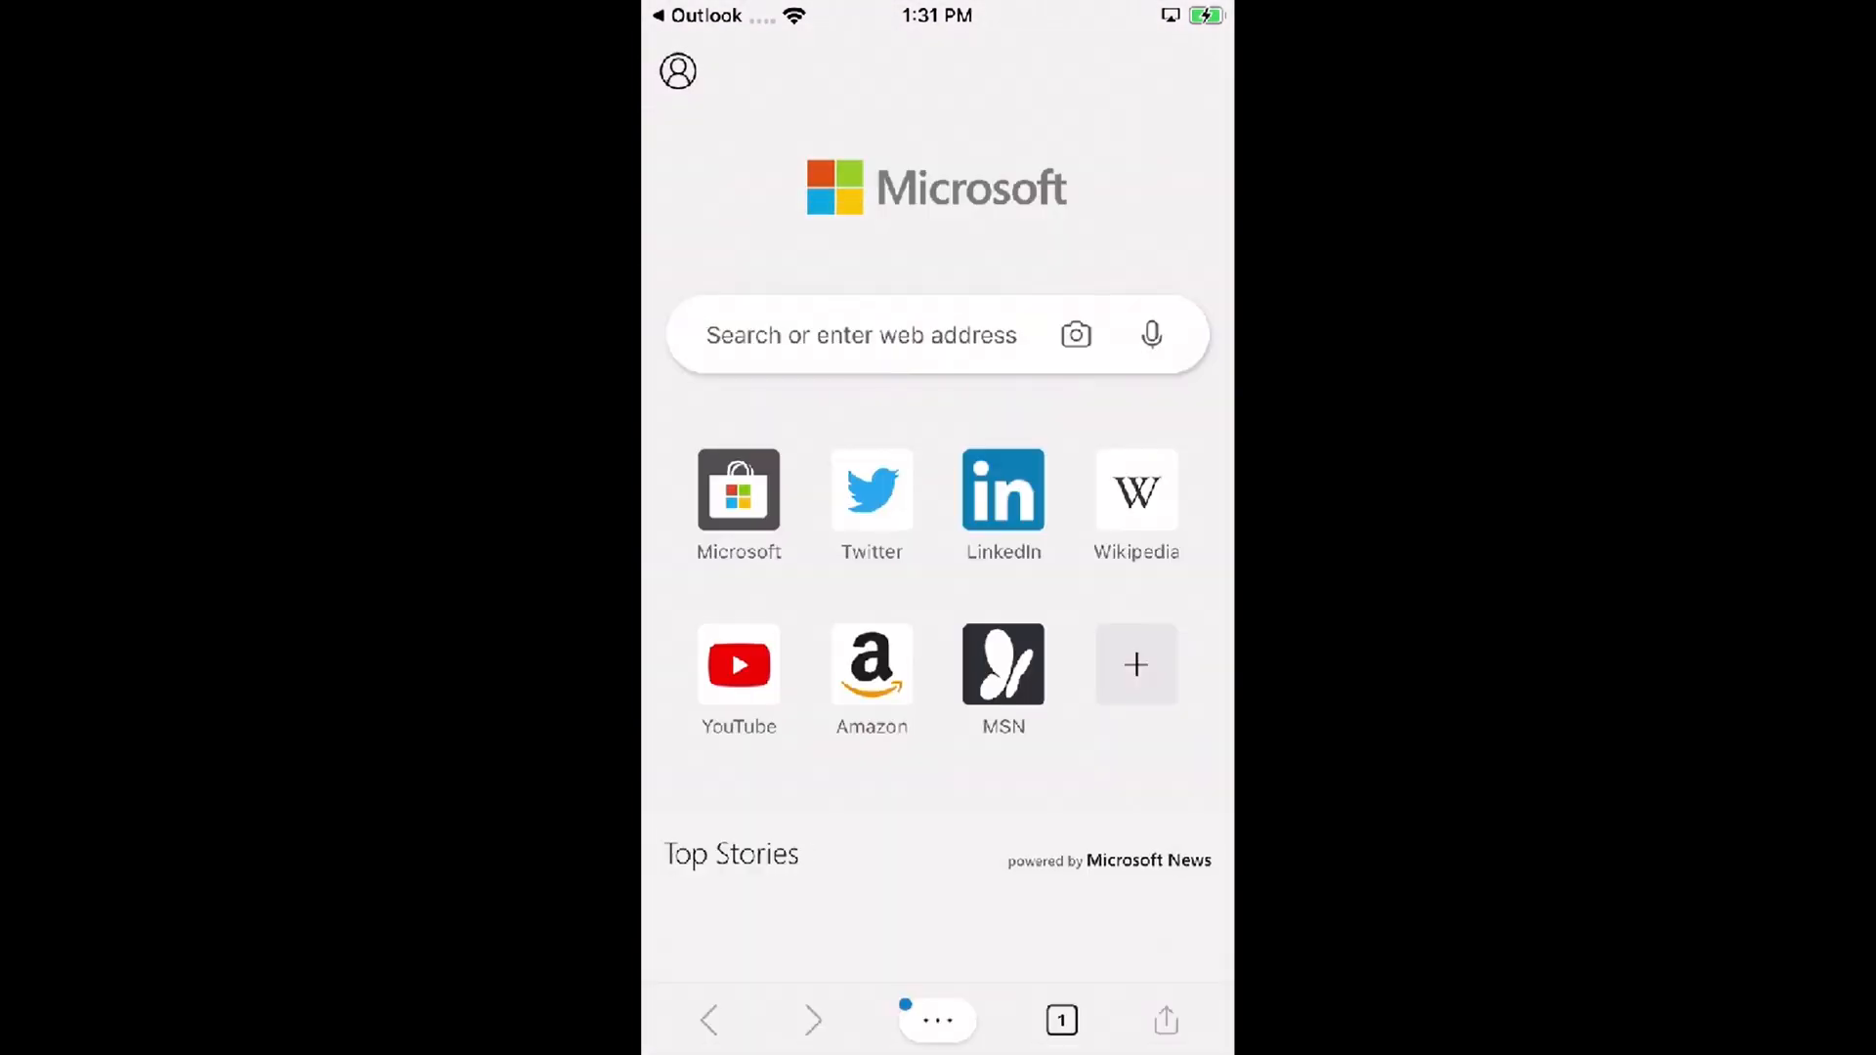
key(Home)
key(Home)
click(936, 517)
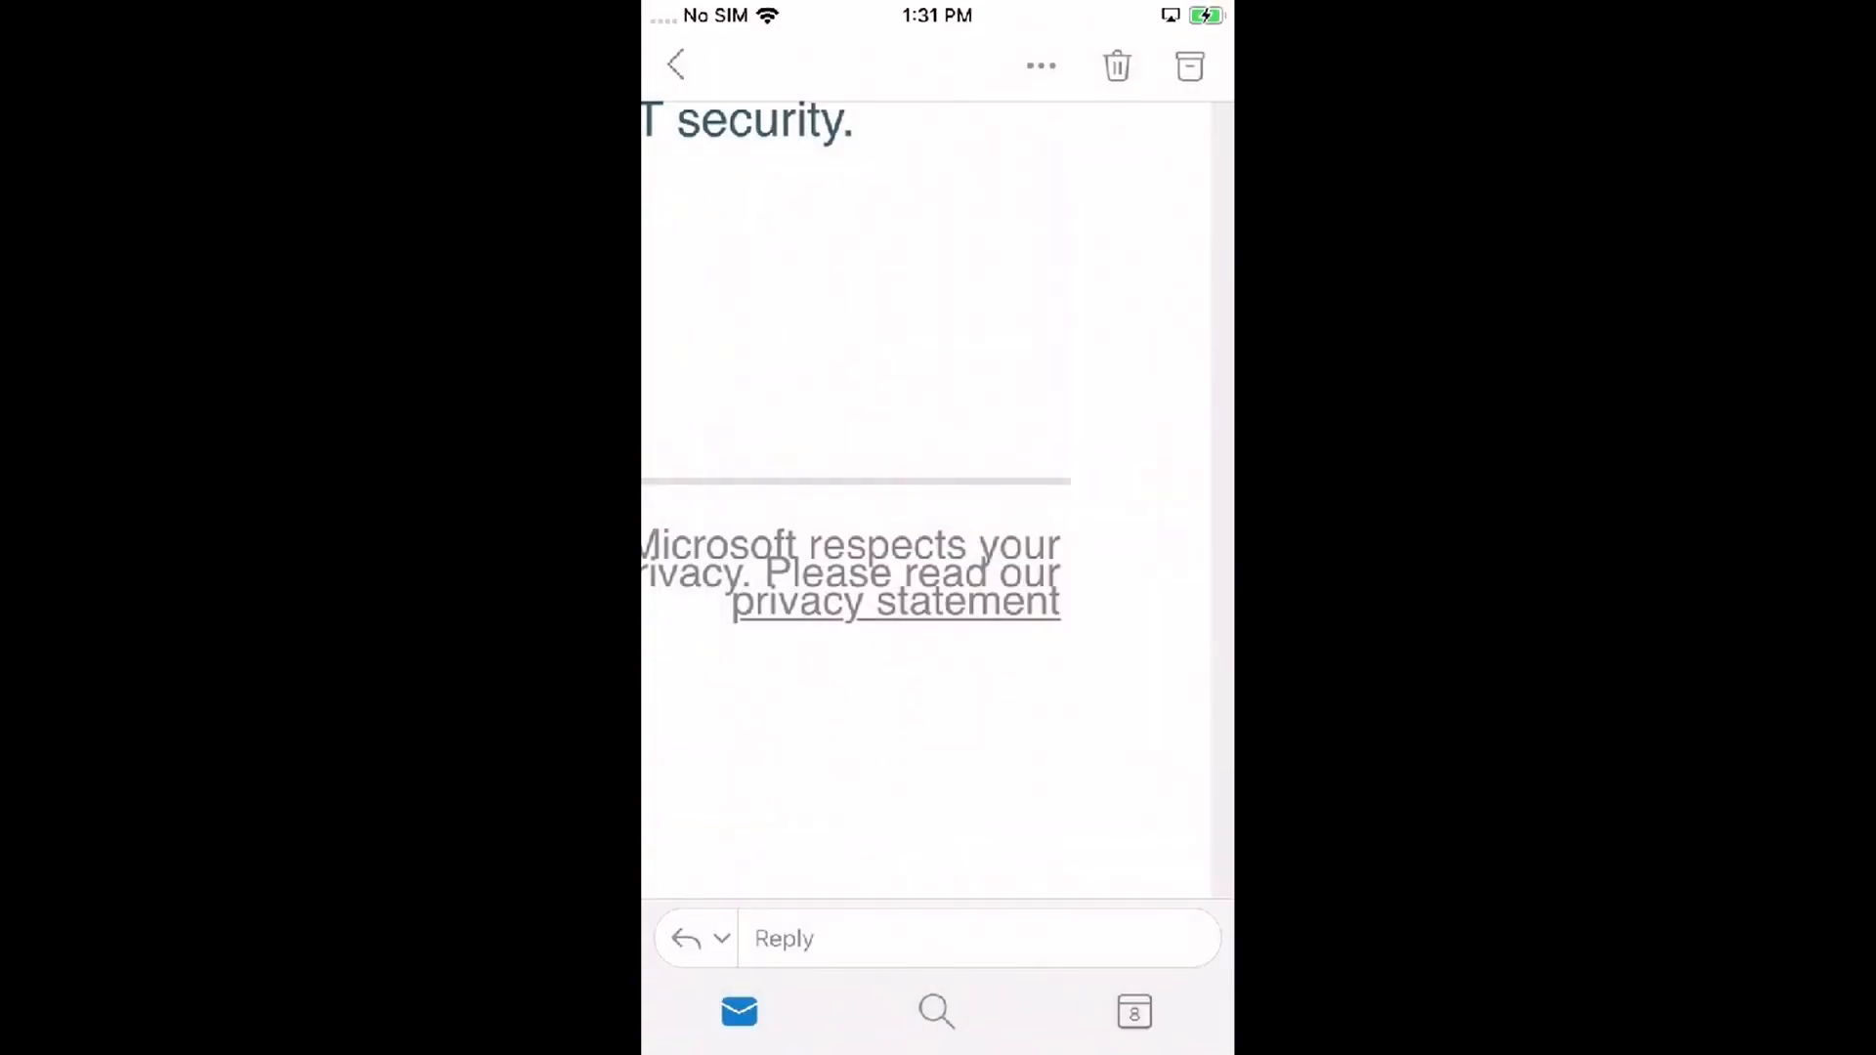
Step: Reopen Edge and acknowledge the Org Data Removal notice
key(Home)
key(Home)
click(936, 518)
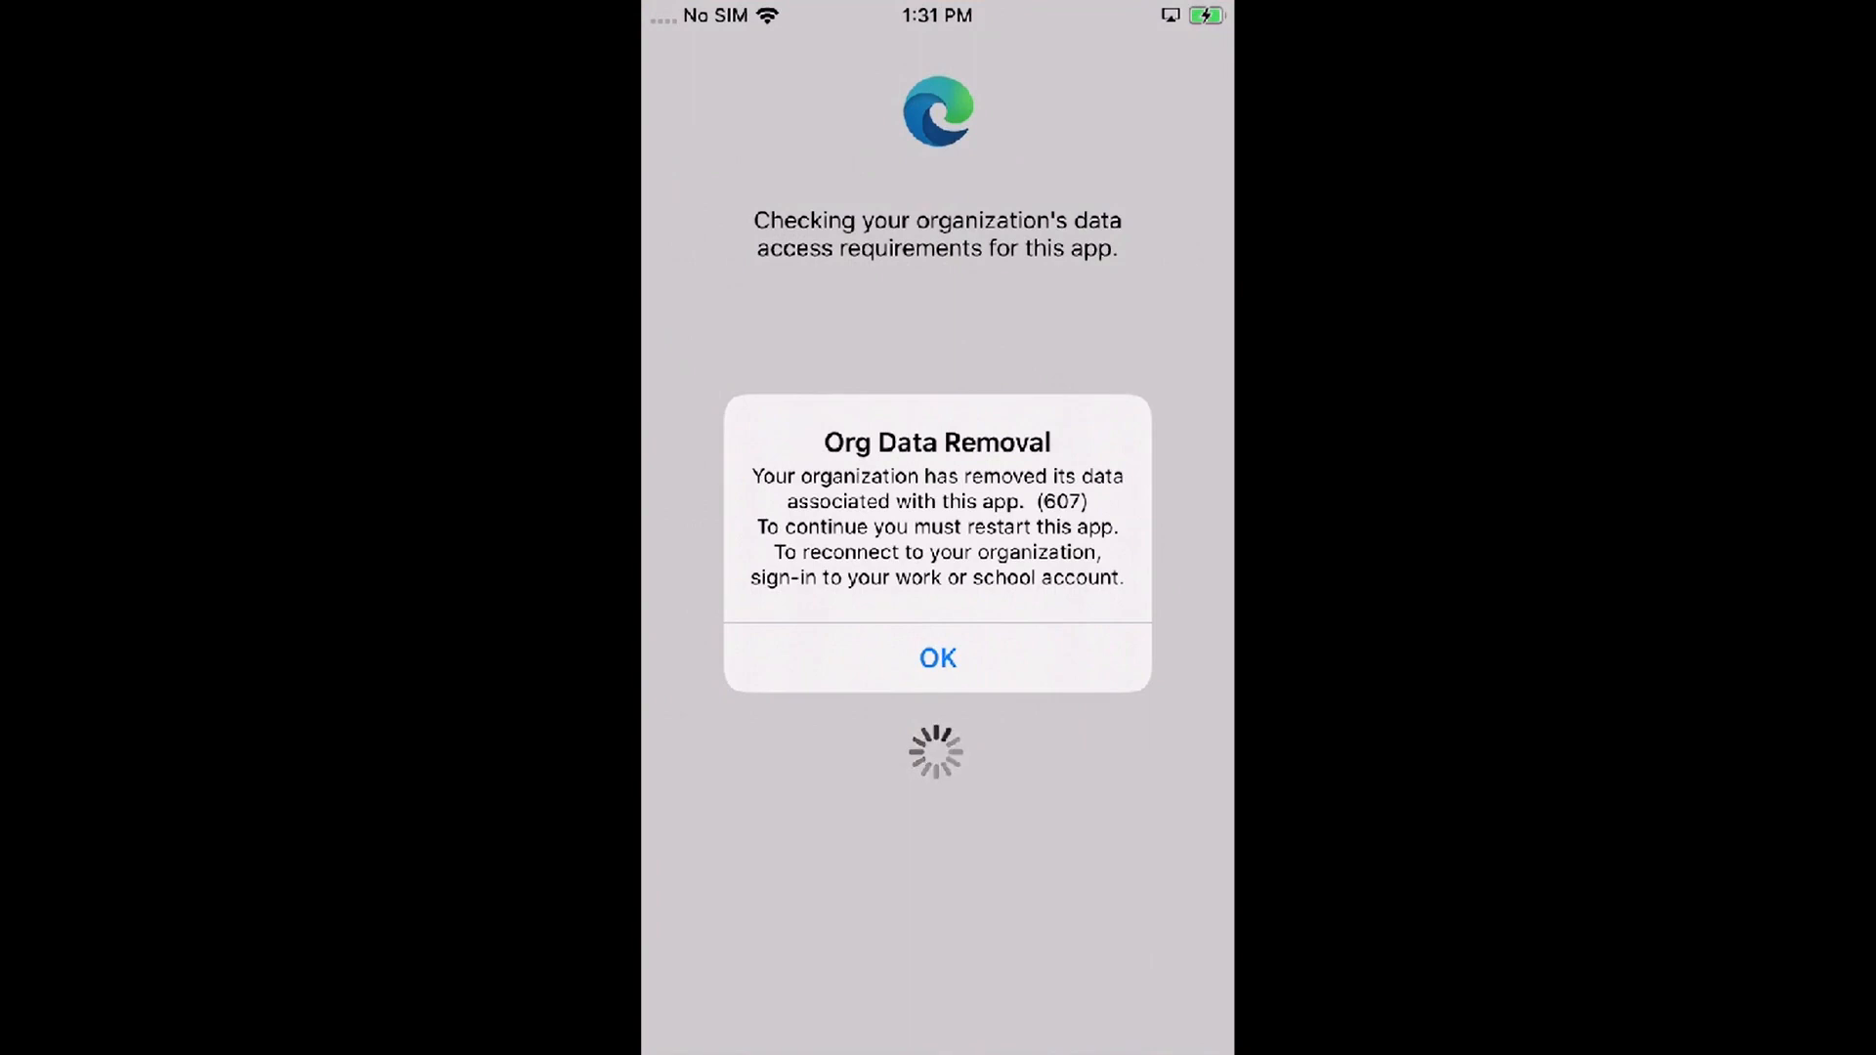
click(938, 658)
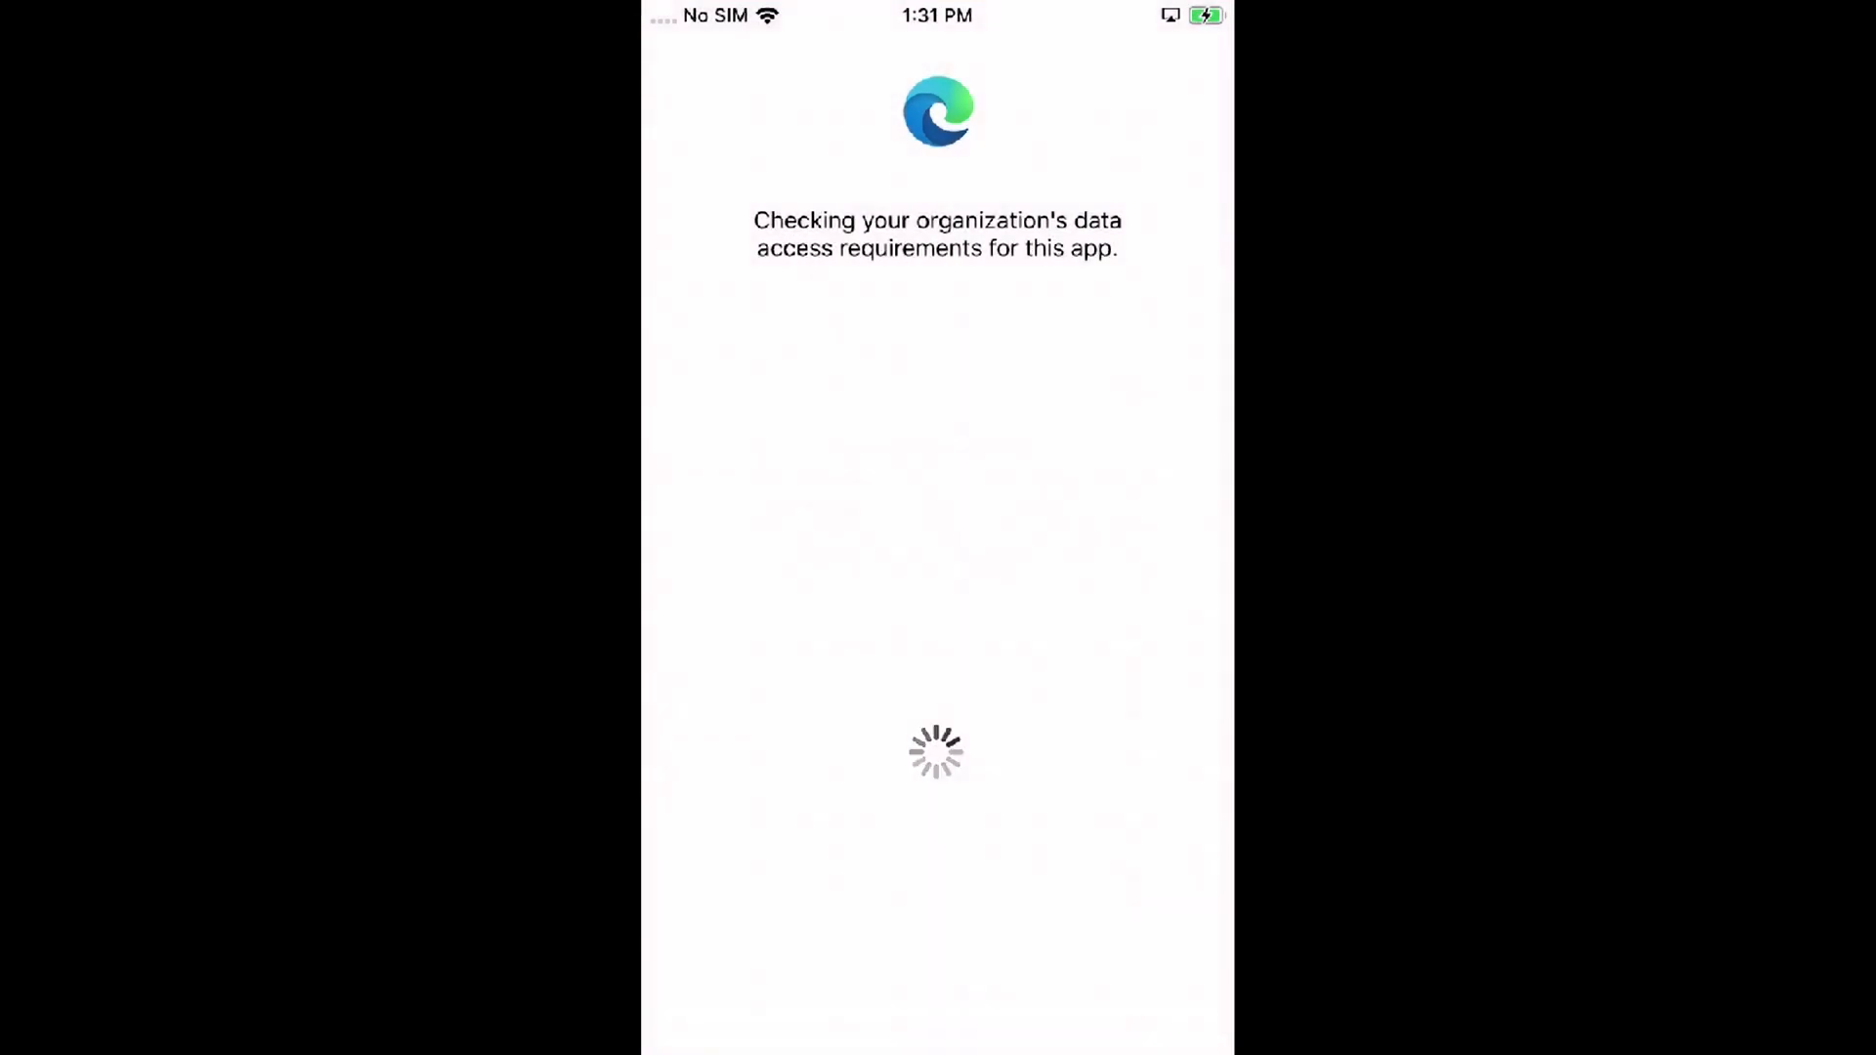
Step: Reopen the privacy link from Outlook, accept Edge's restart notice, and return to Outlook
click(869, 371)
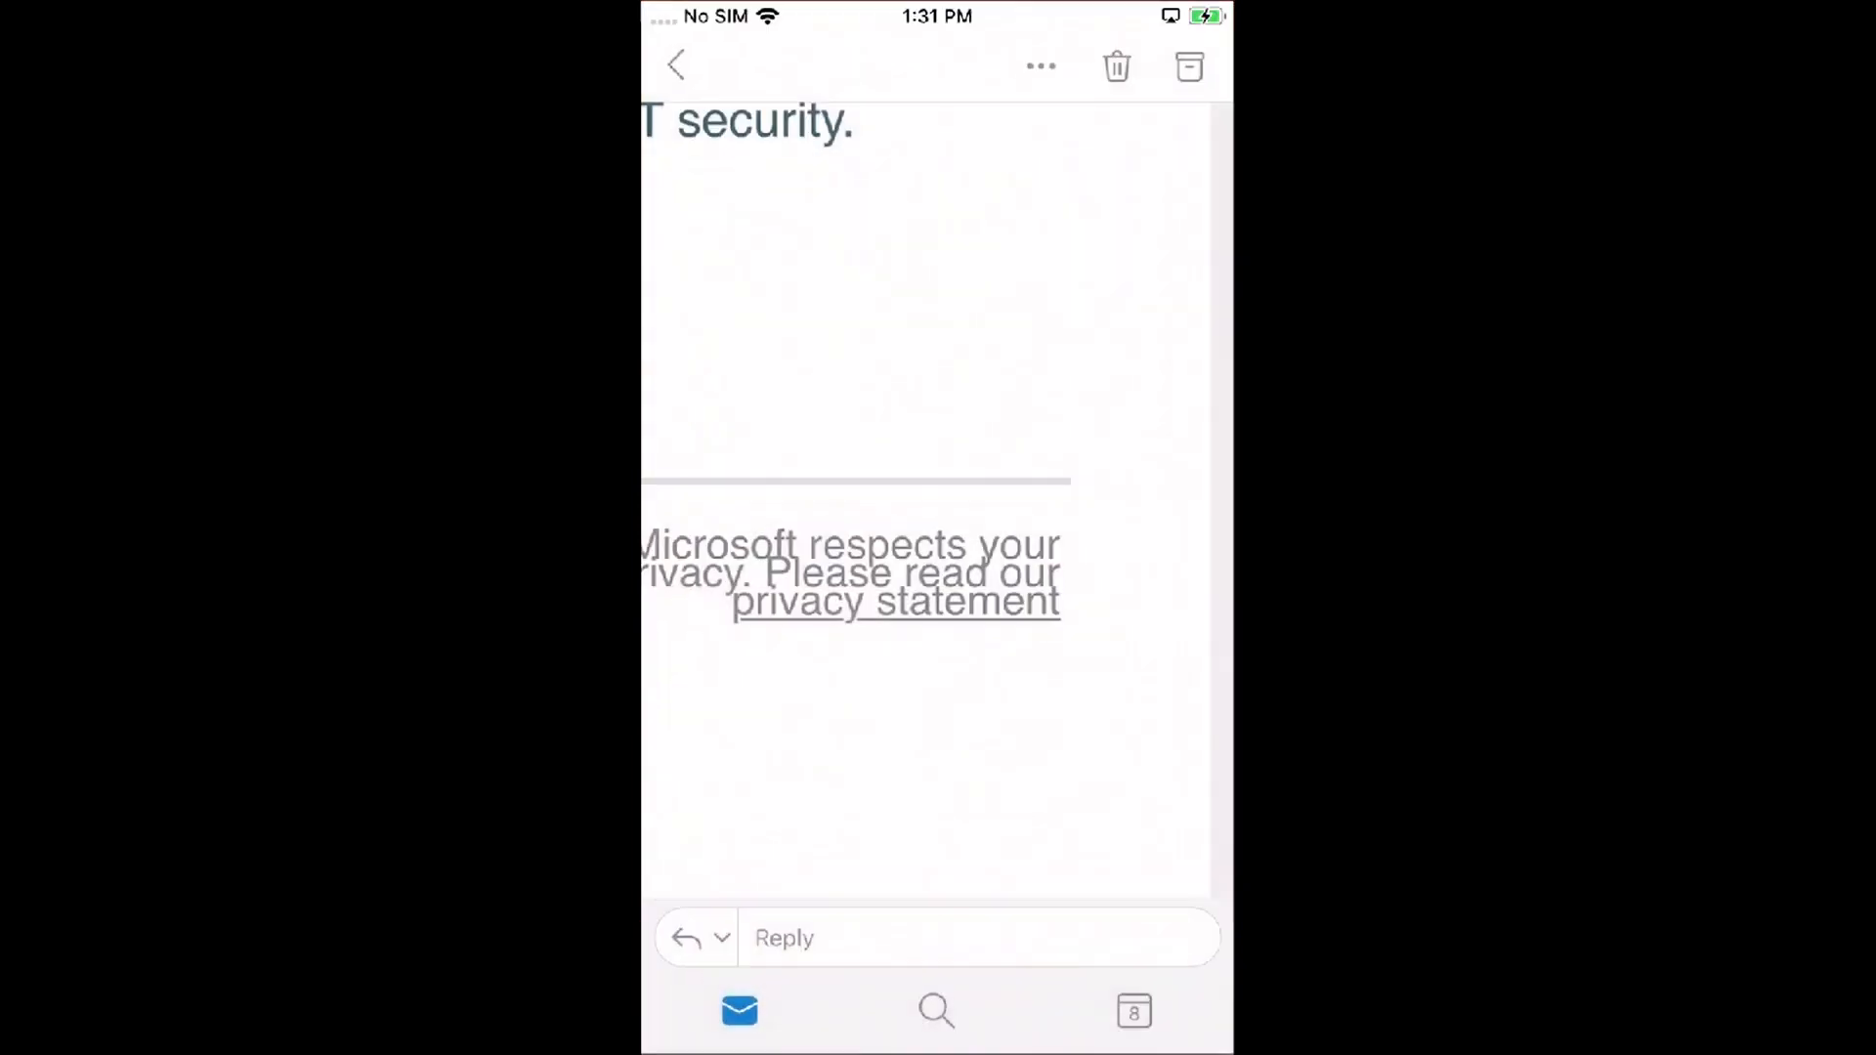
click(896, 601)
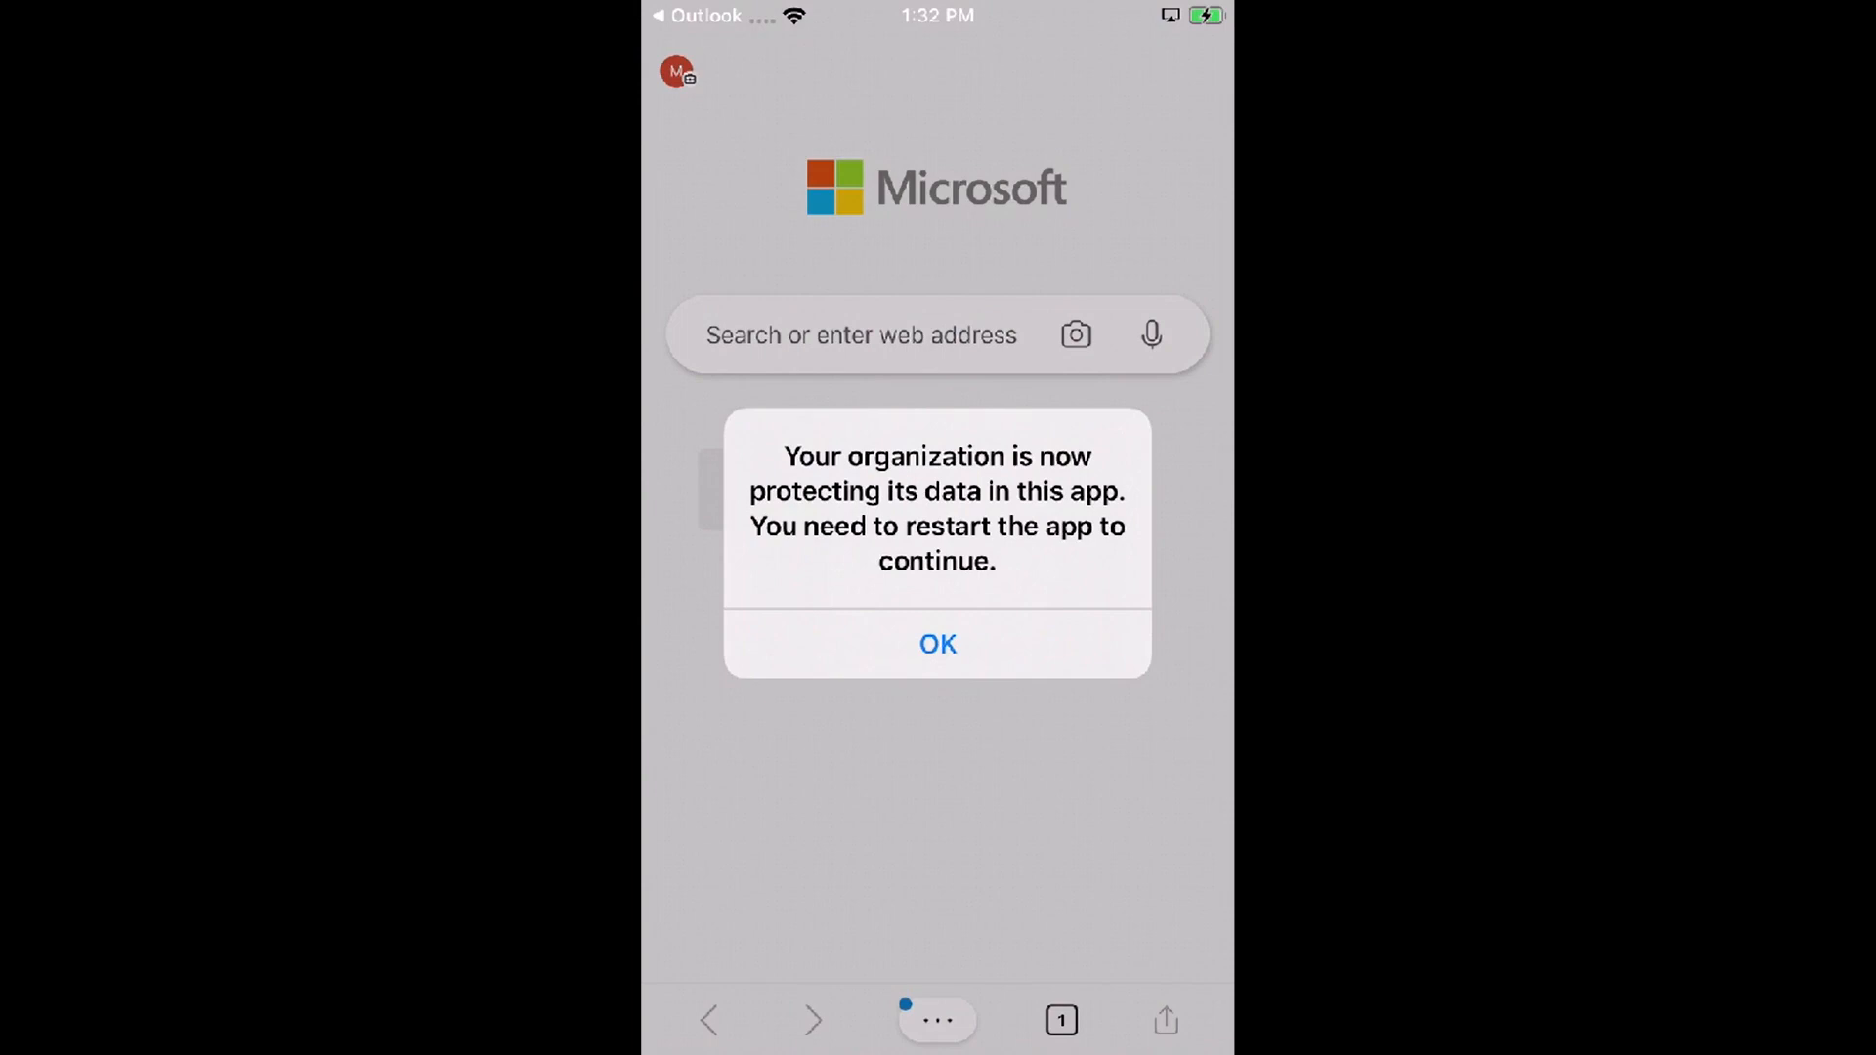
click(937, 644)
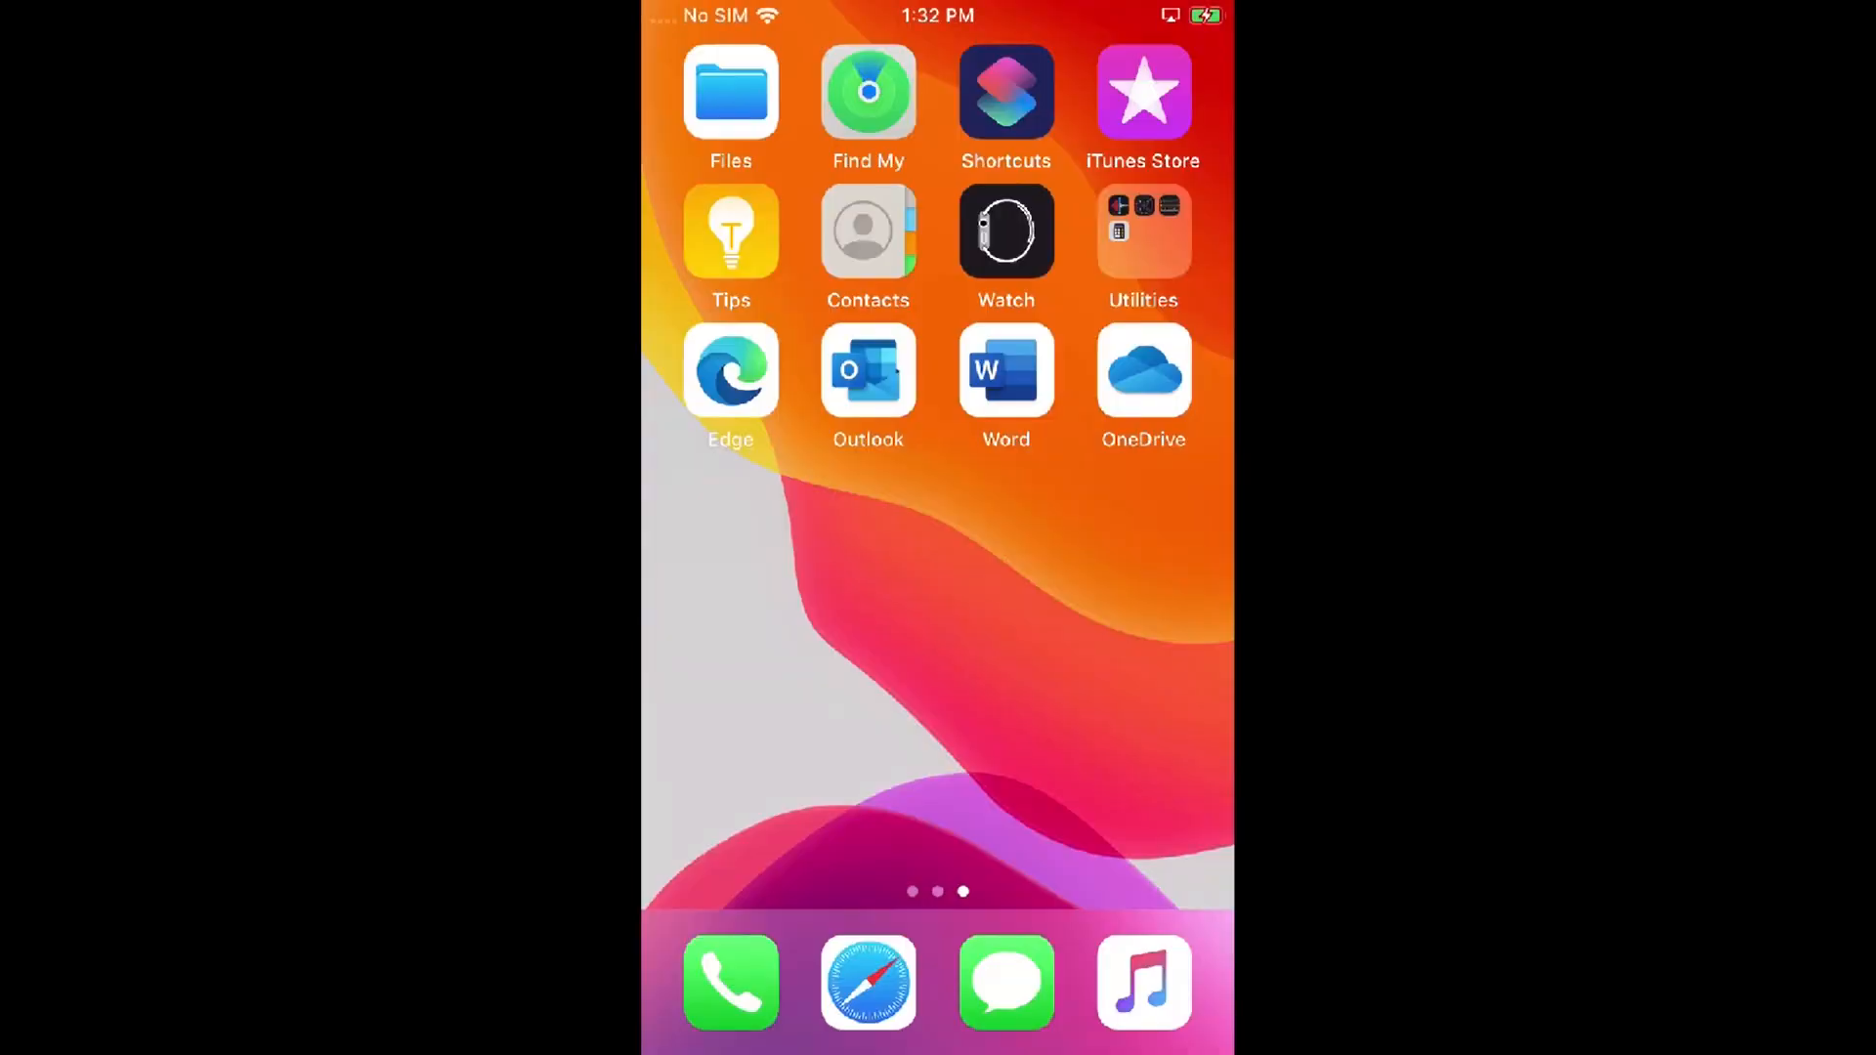
click(868, 369)
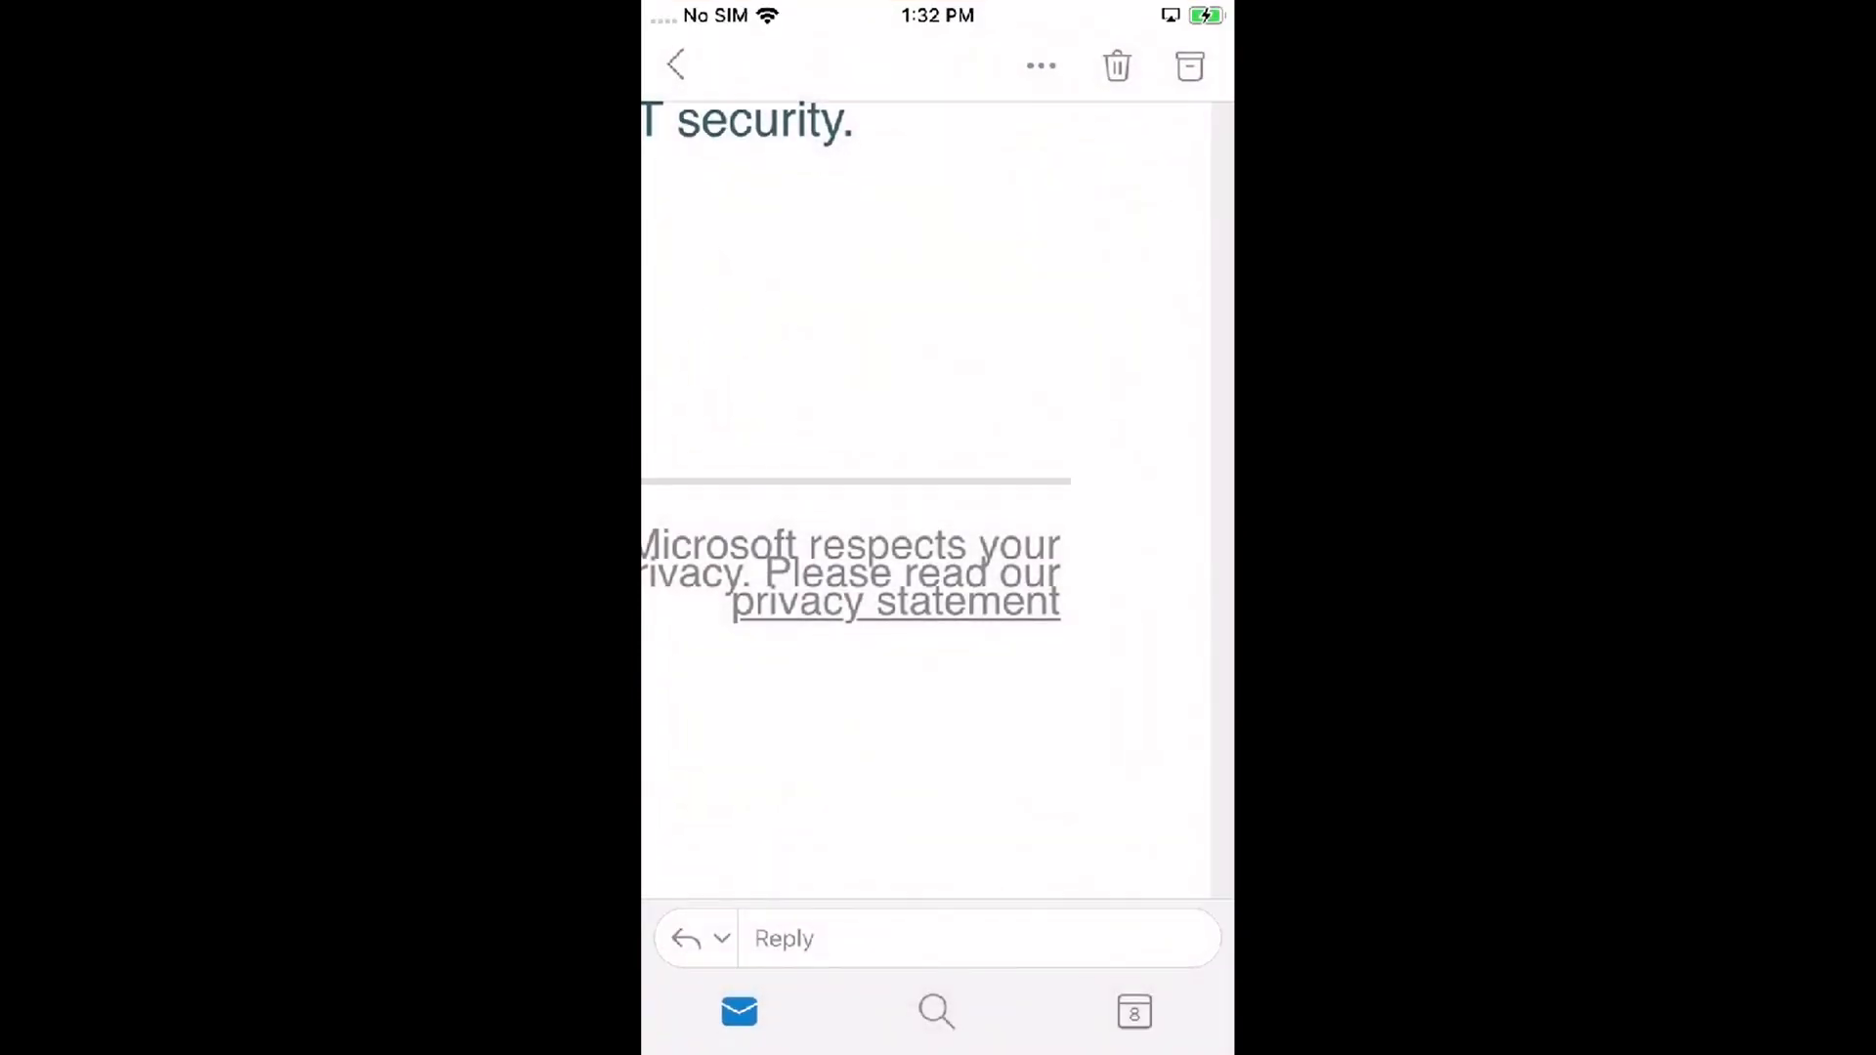
Step: Open the Microsoft Privacy Statement link in Edge and select its address bar
click(895, 601)
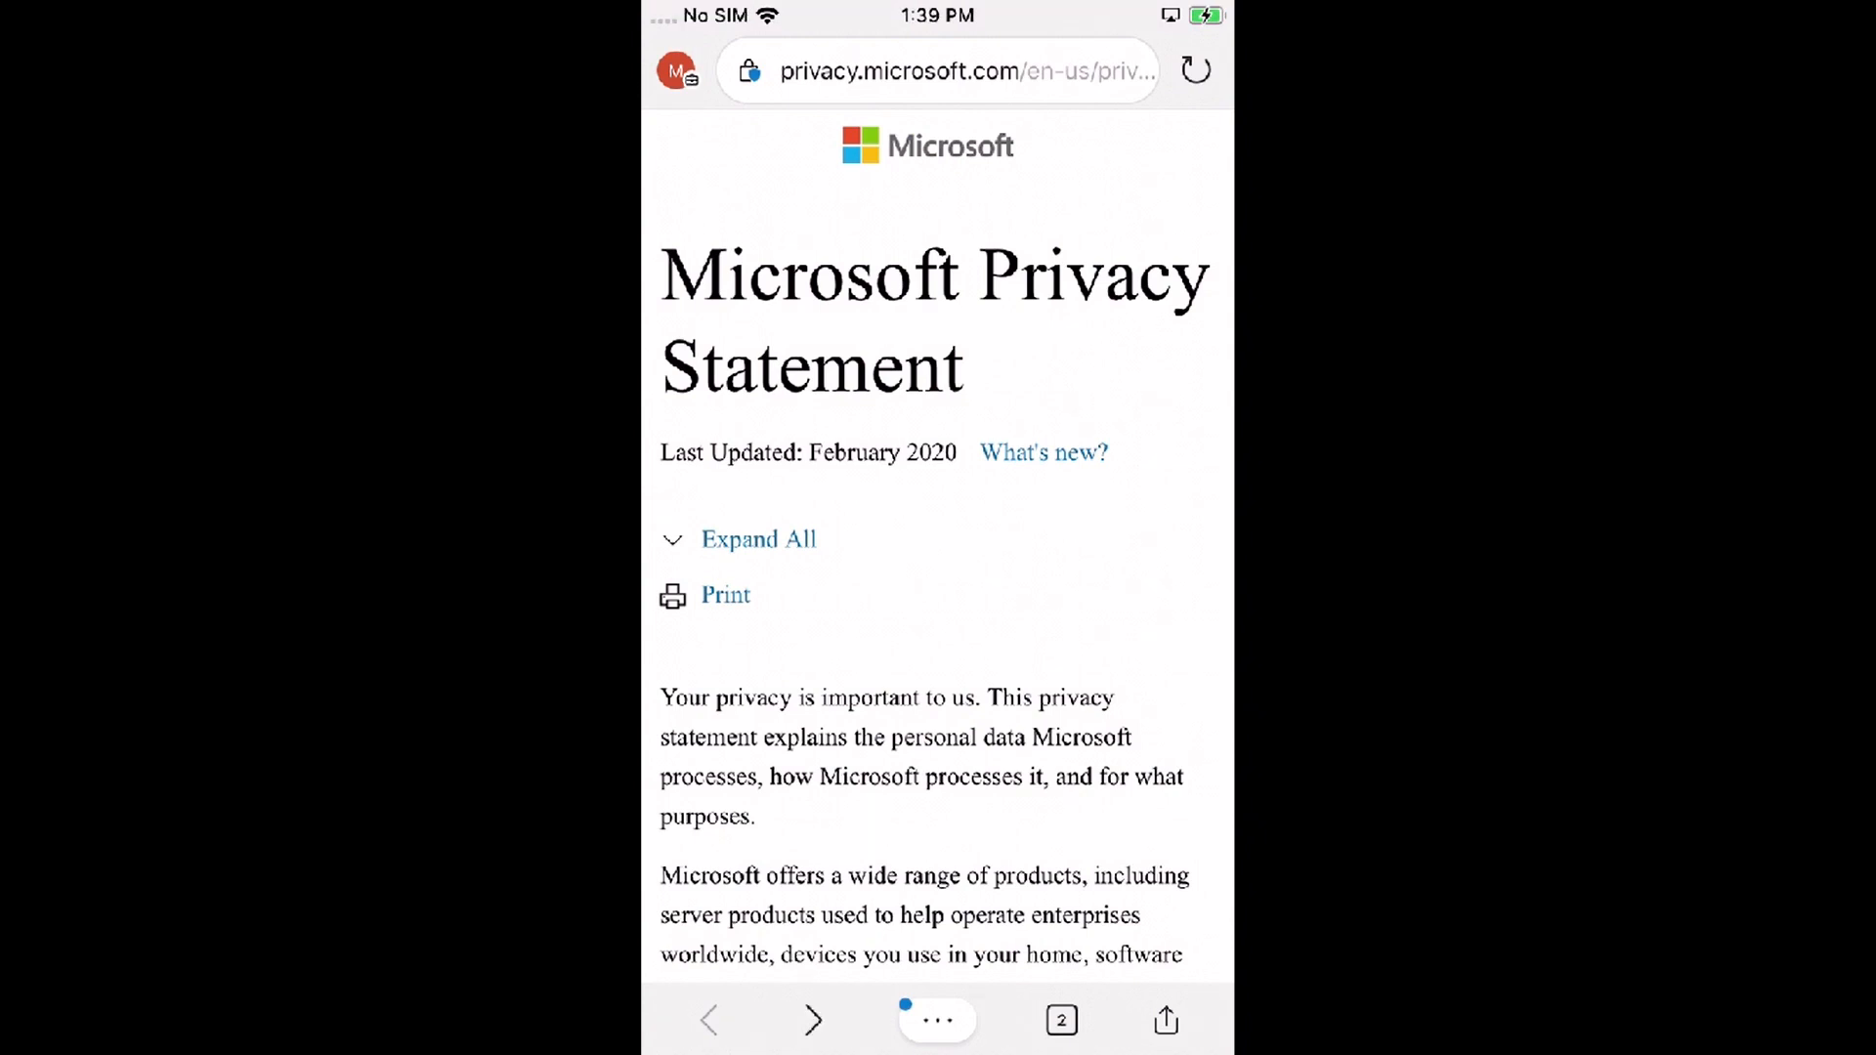
click(938, 72)
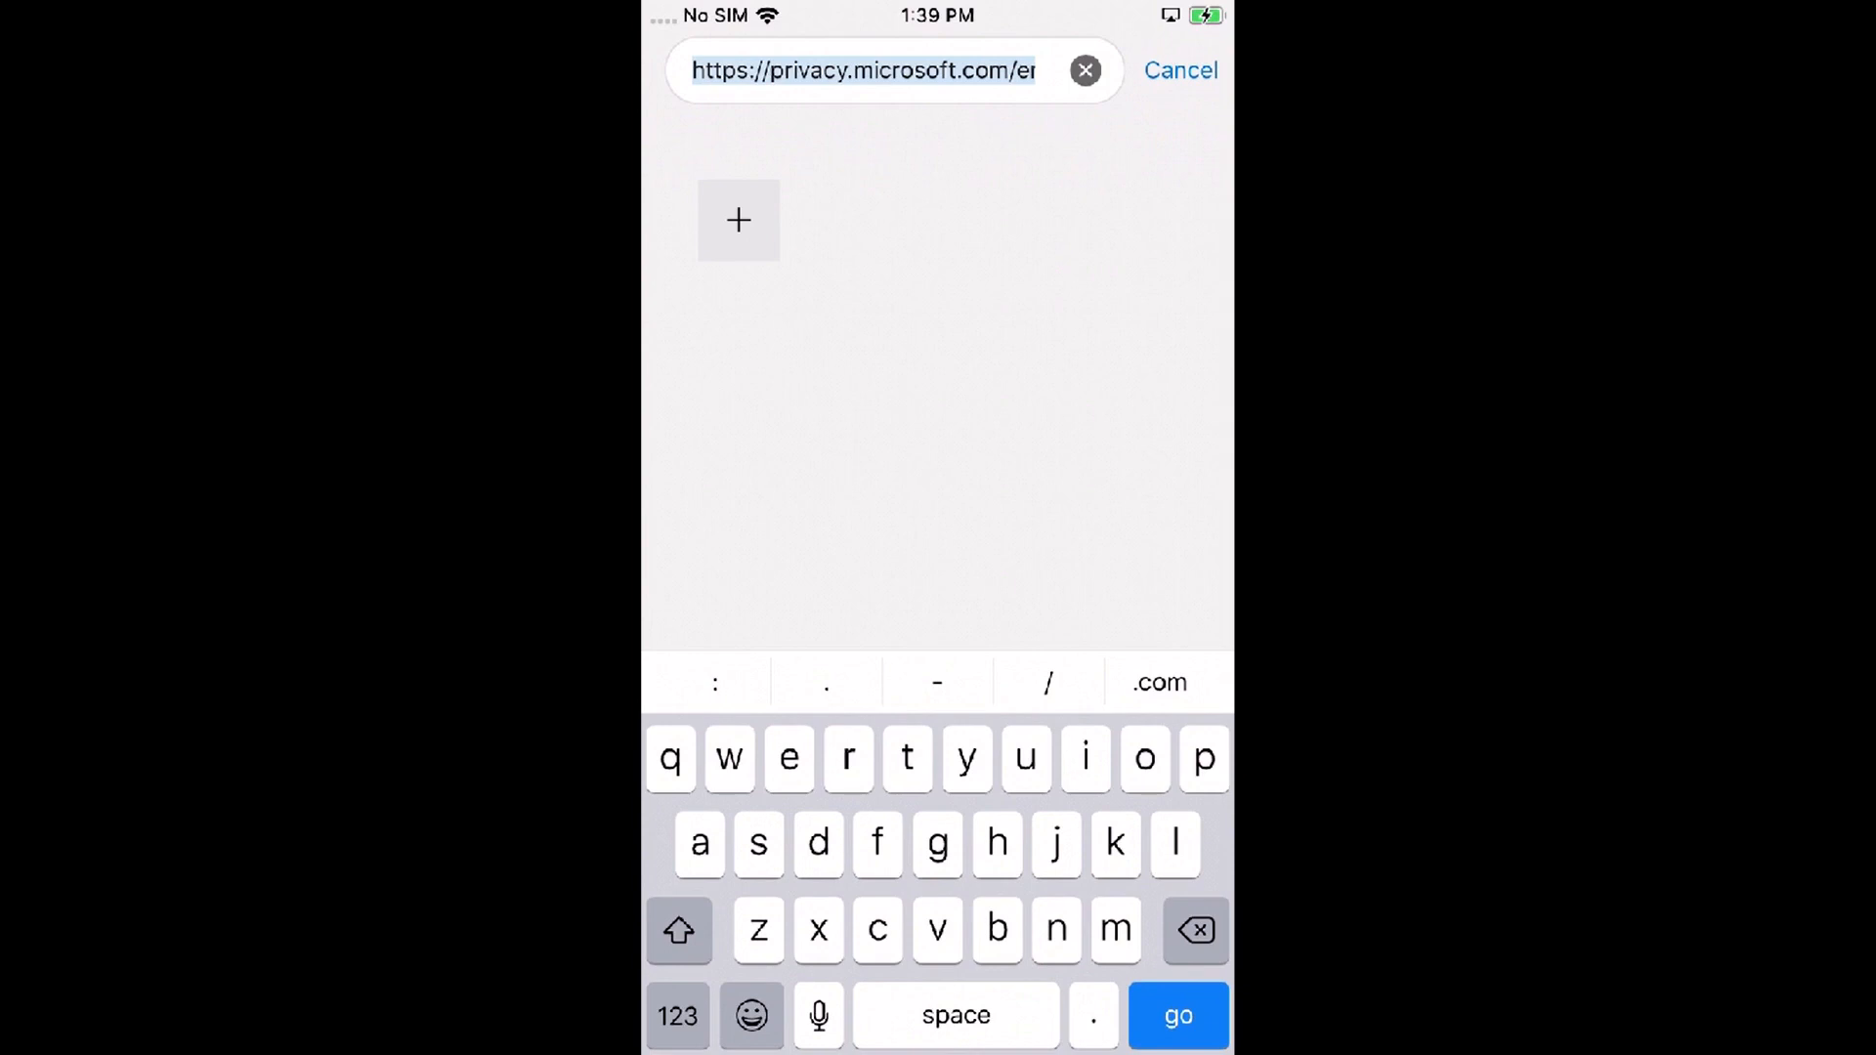
Step: Enter about:intune in the address bar, correcting the 'intine' typo, and load it
text(about)
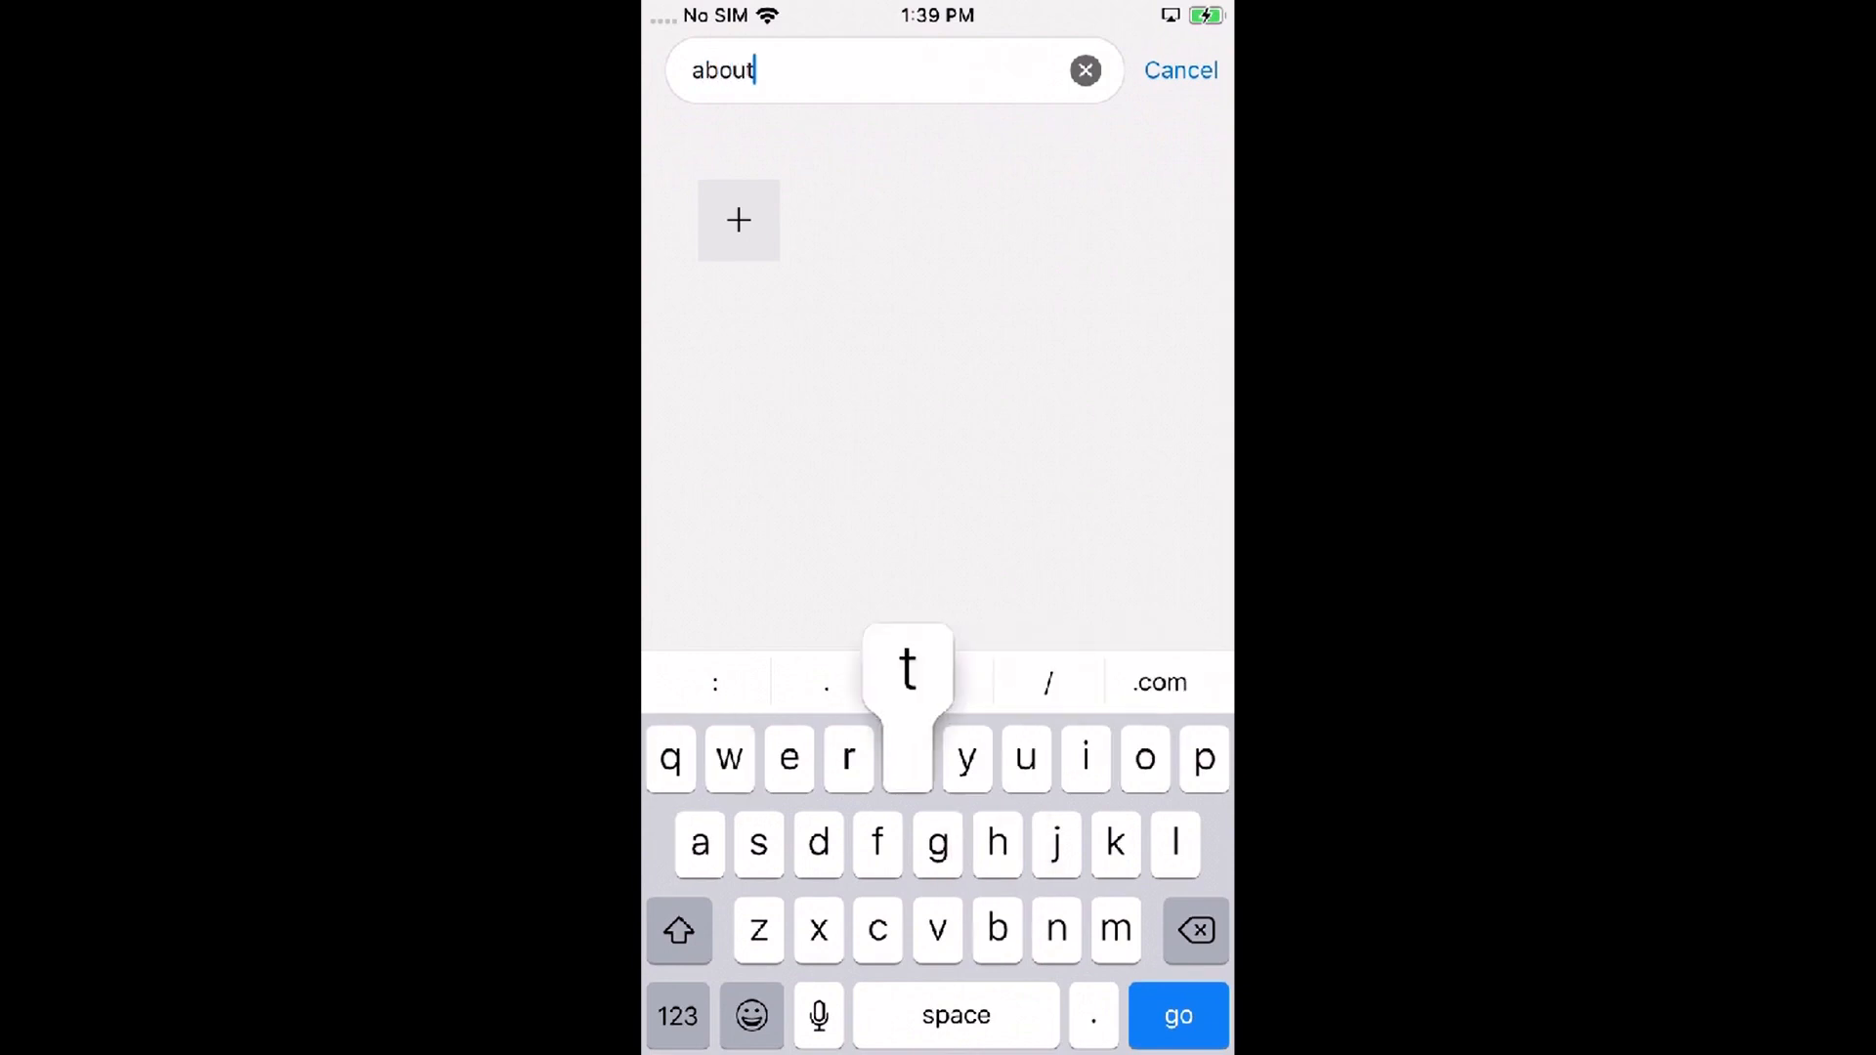
text(:)
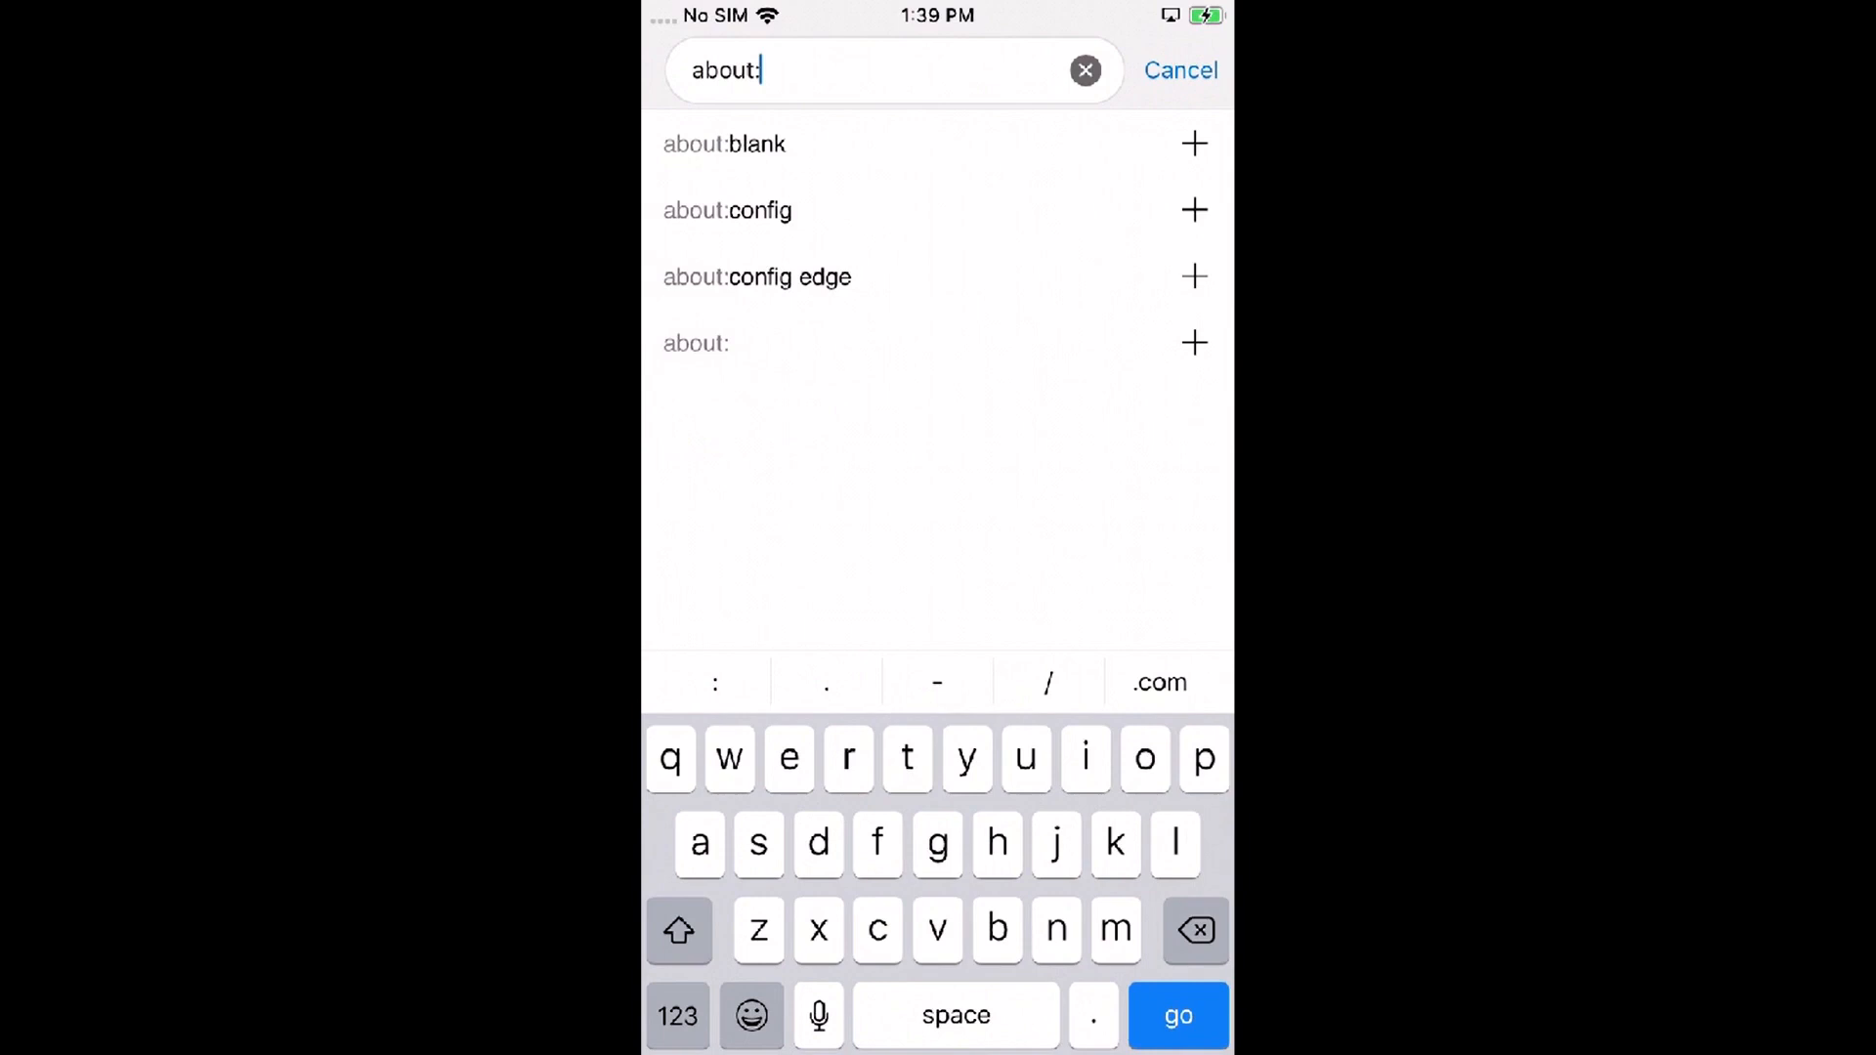
text(intine)
key(BackSpace)
key(BackSpace)
key(BackSpace)
text(une)
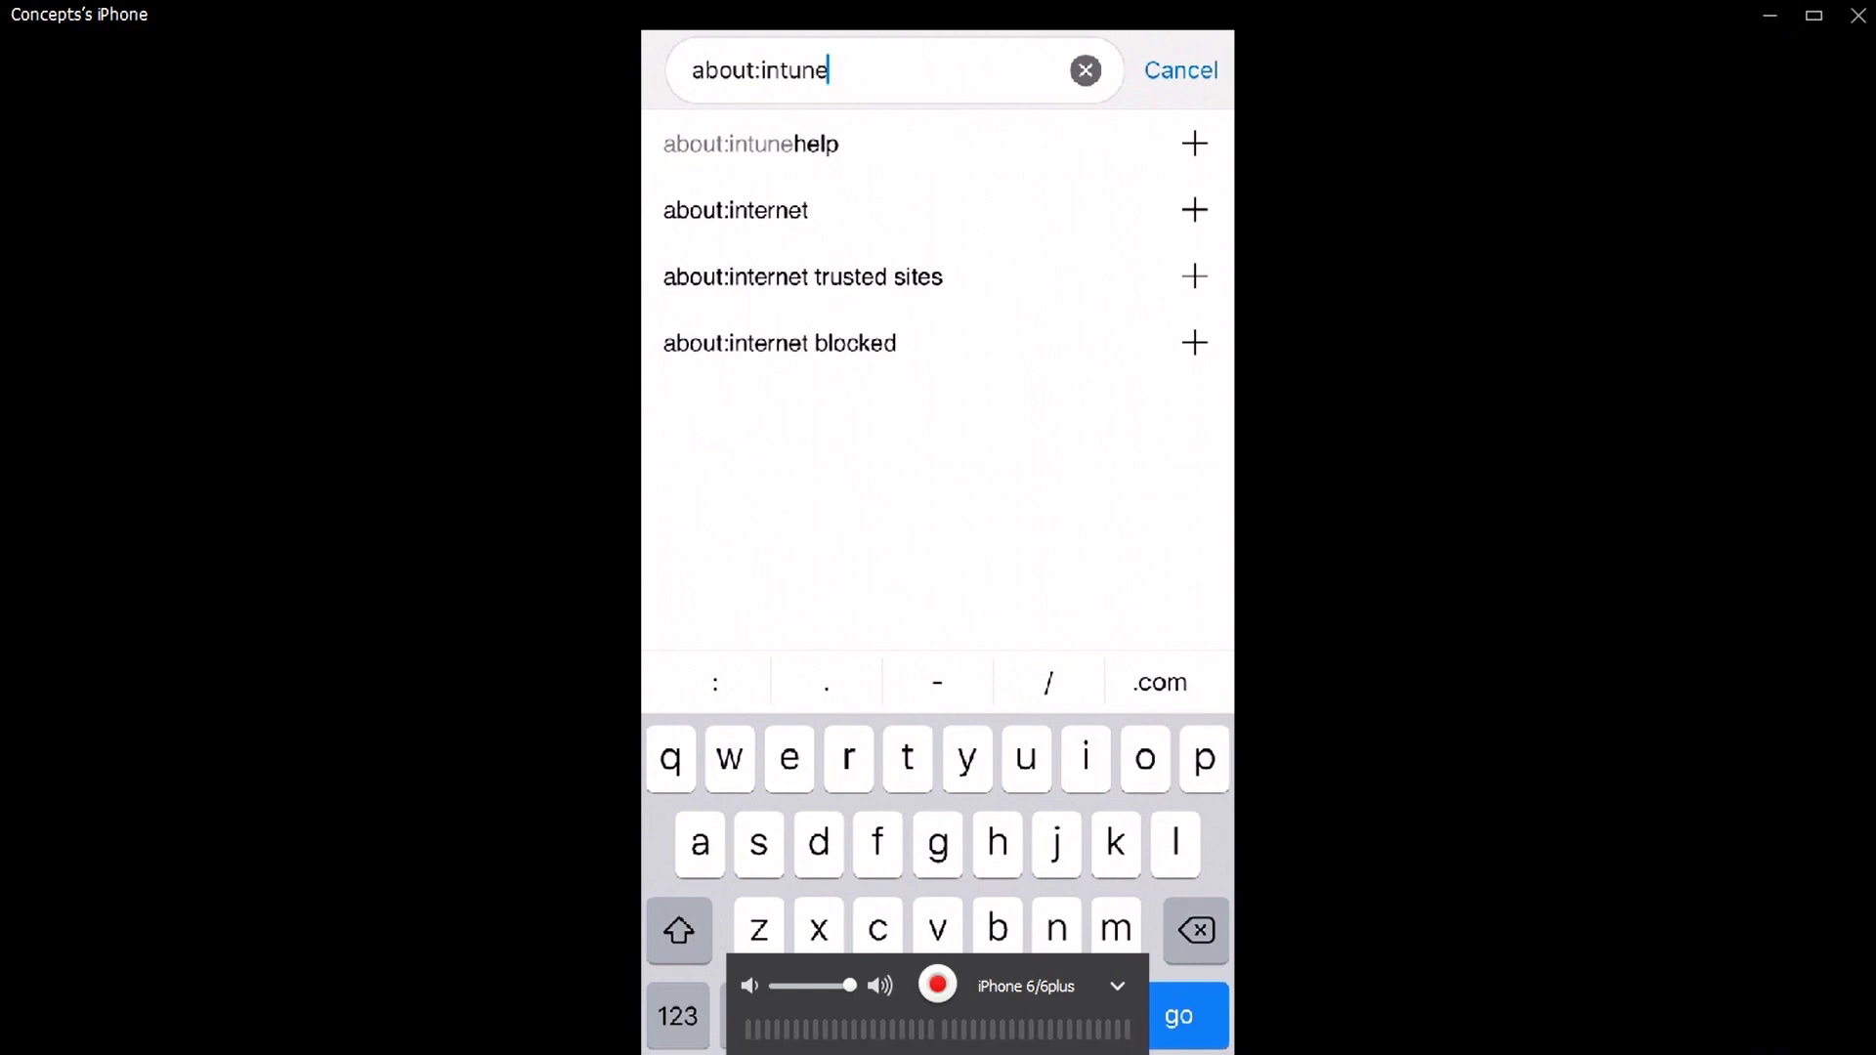
key(Return)
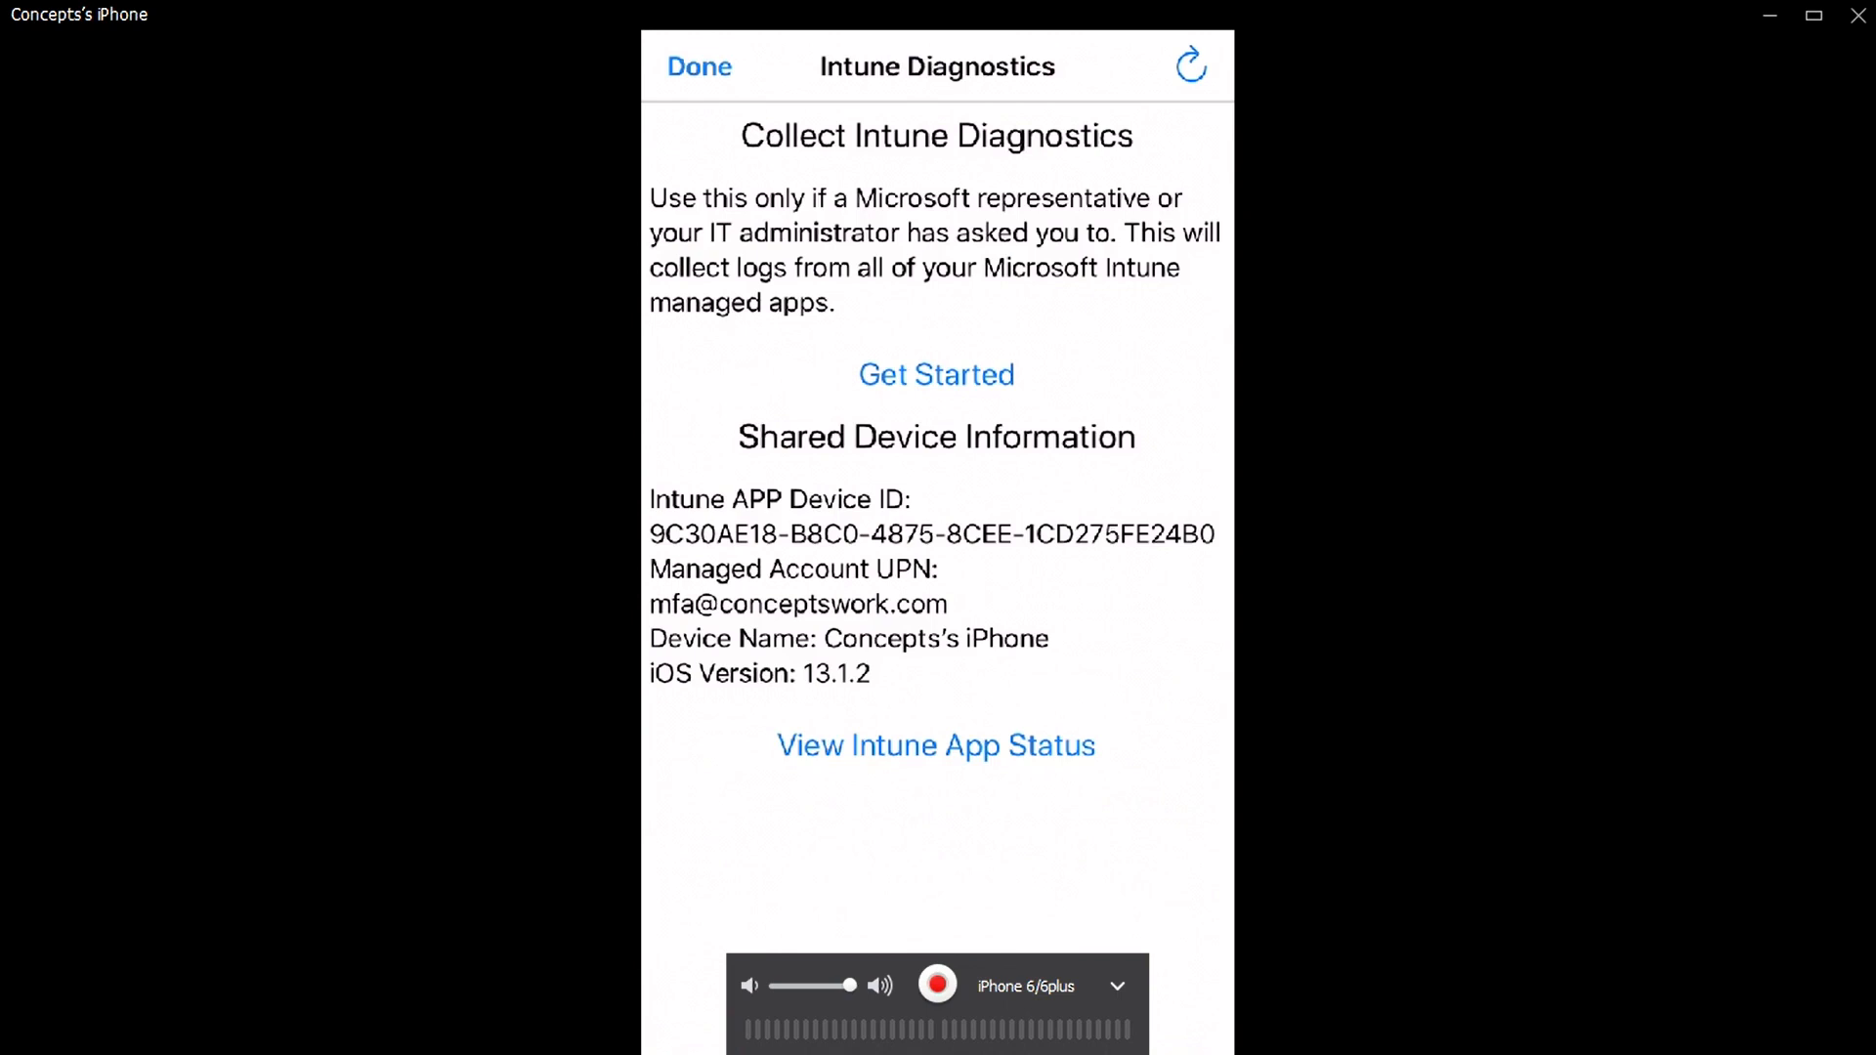
Step: Open Intune App Status and review MAM policy settings for msedge, Outlook and skydrive
click(936, 745)
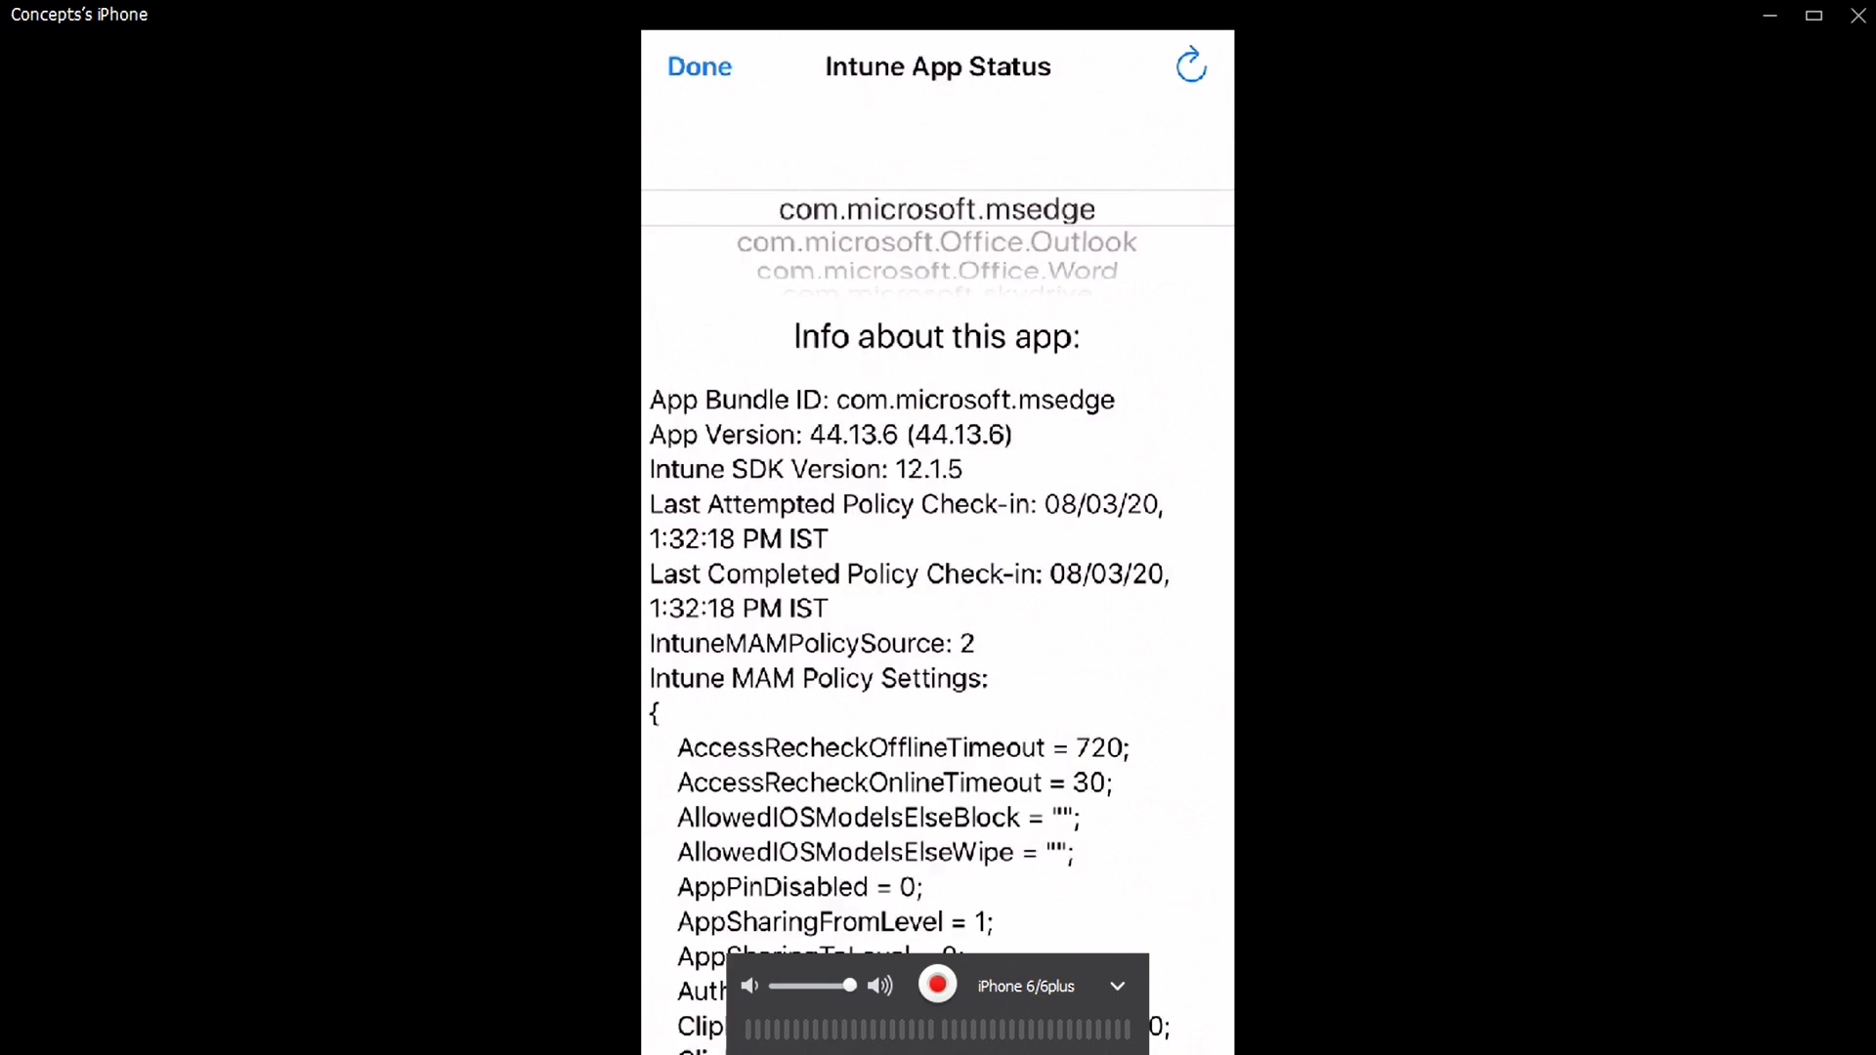
scroll(937, 209, down, 3)
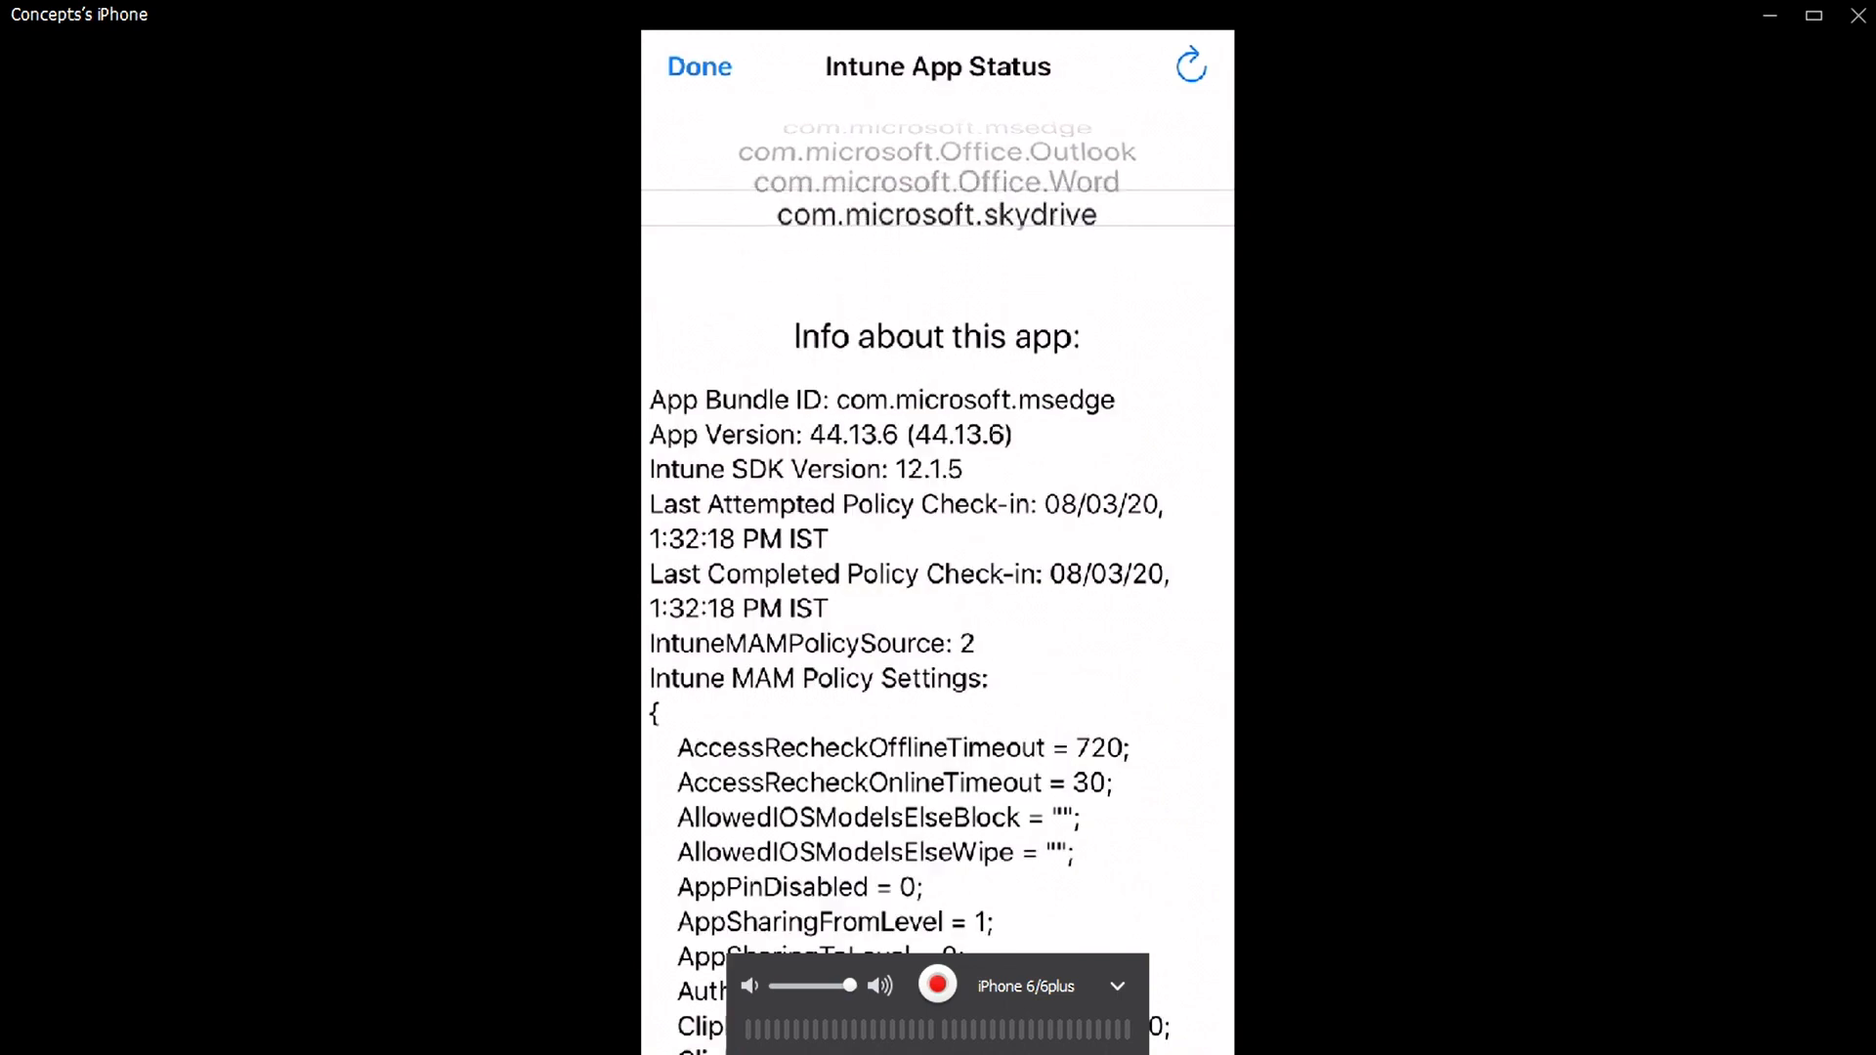
scroll(937, 210, up, 3)
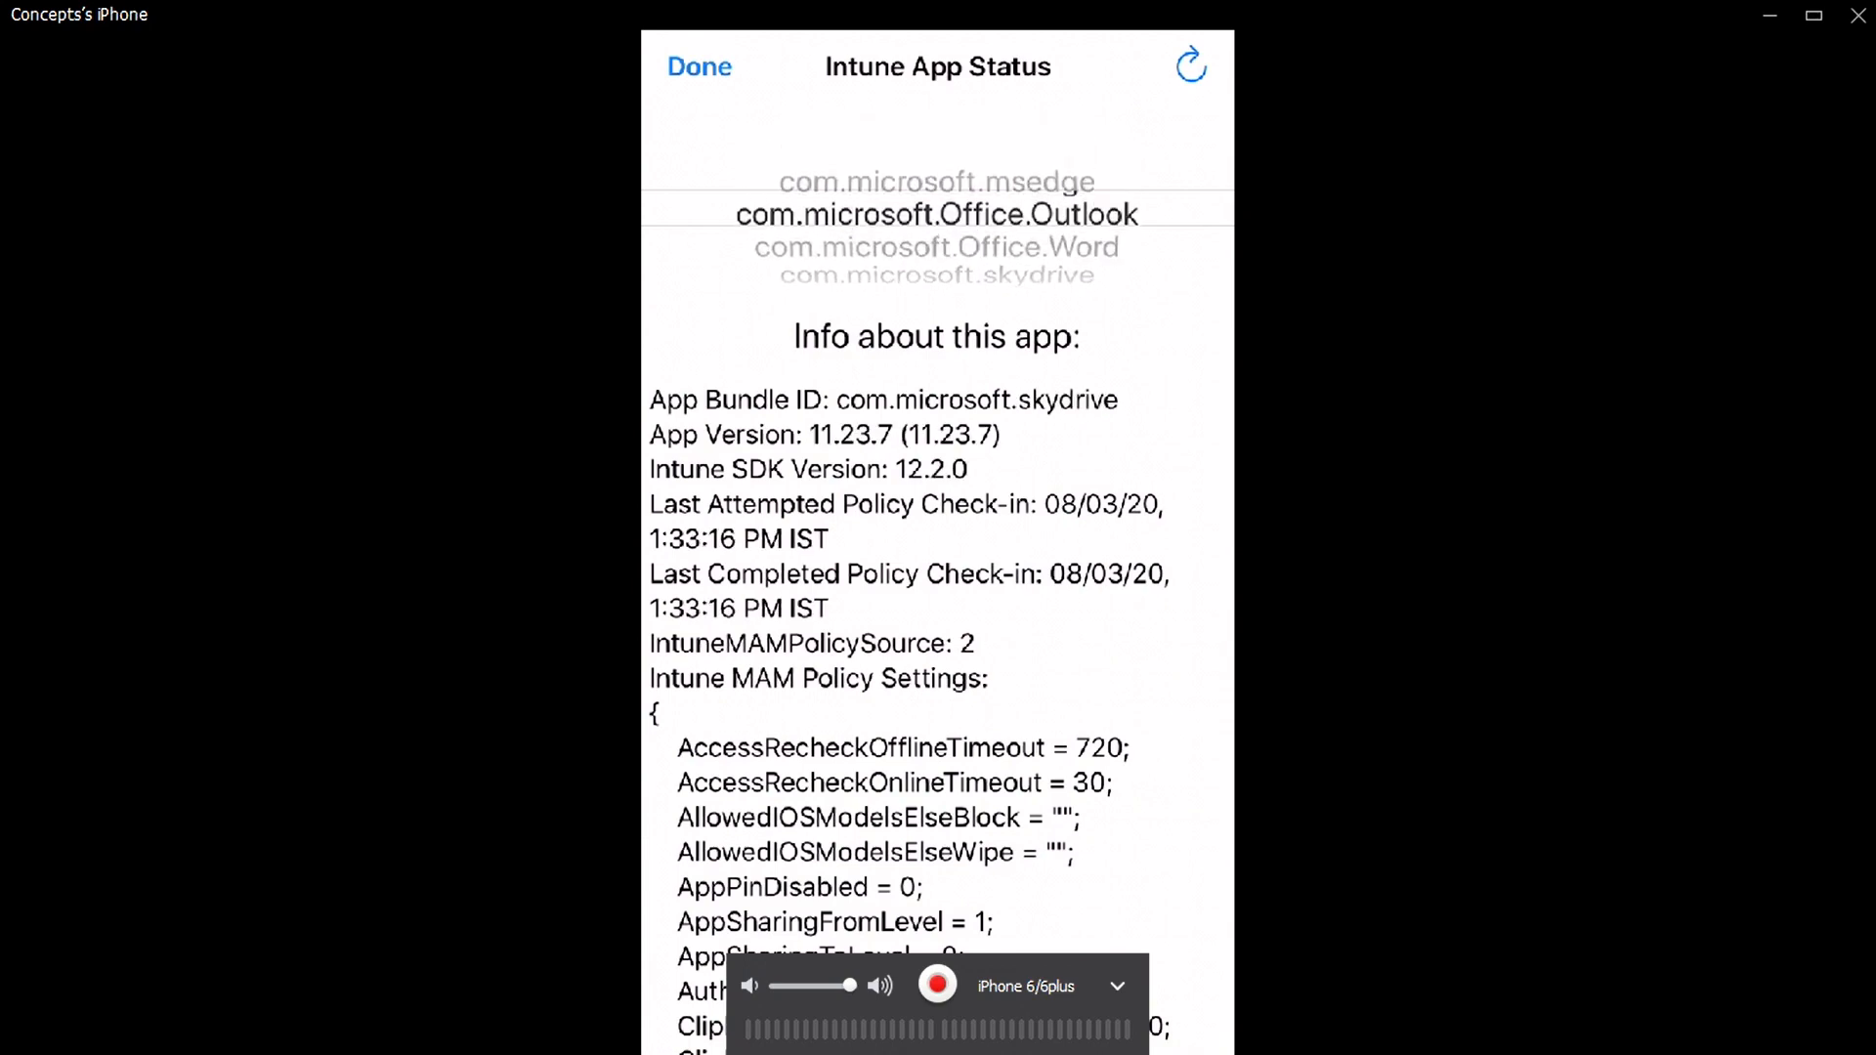
scroll(938, 684, down, 5)
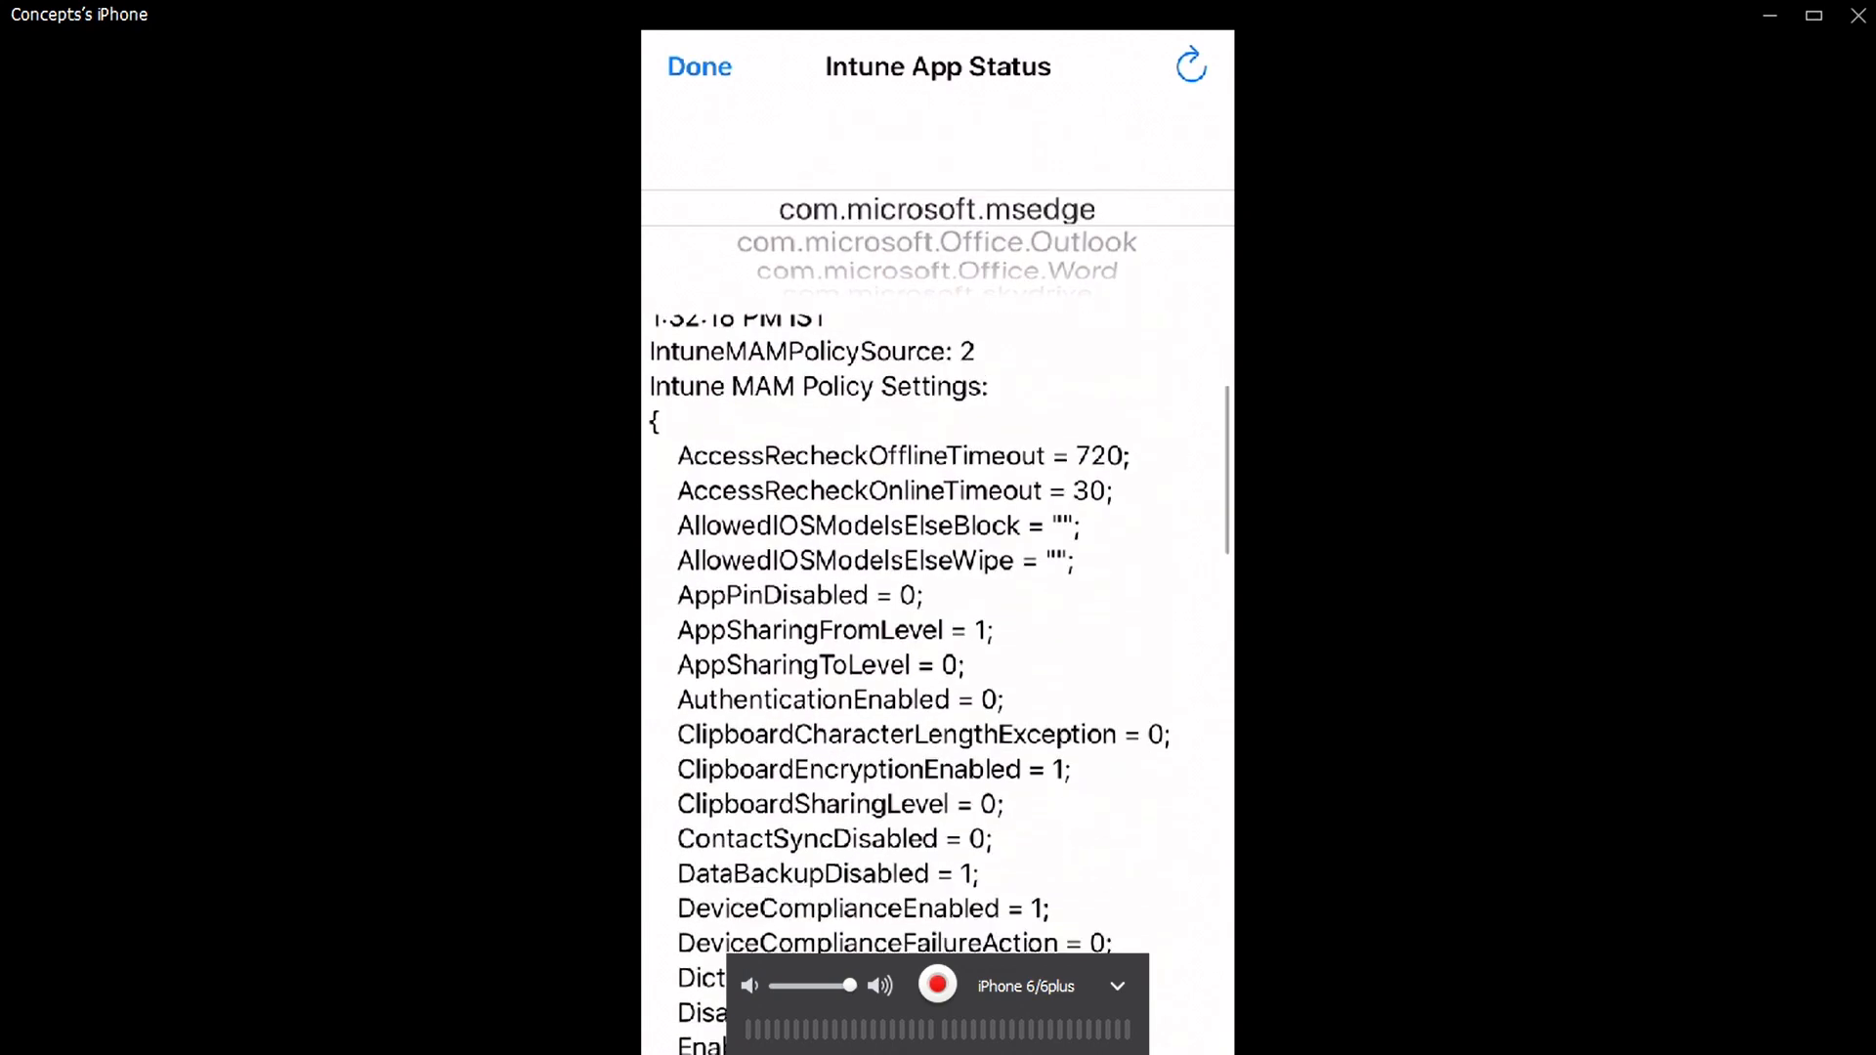
scroll(938, 684, down, 5)
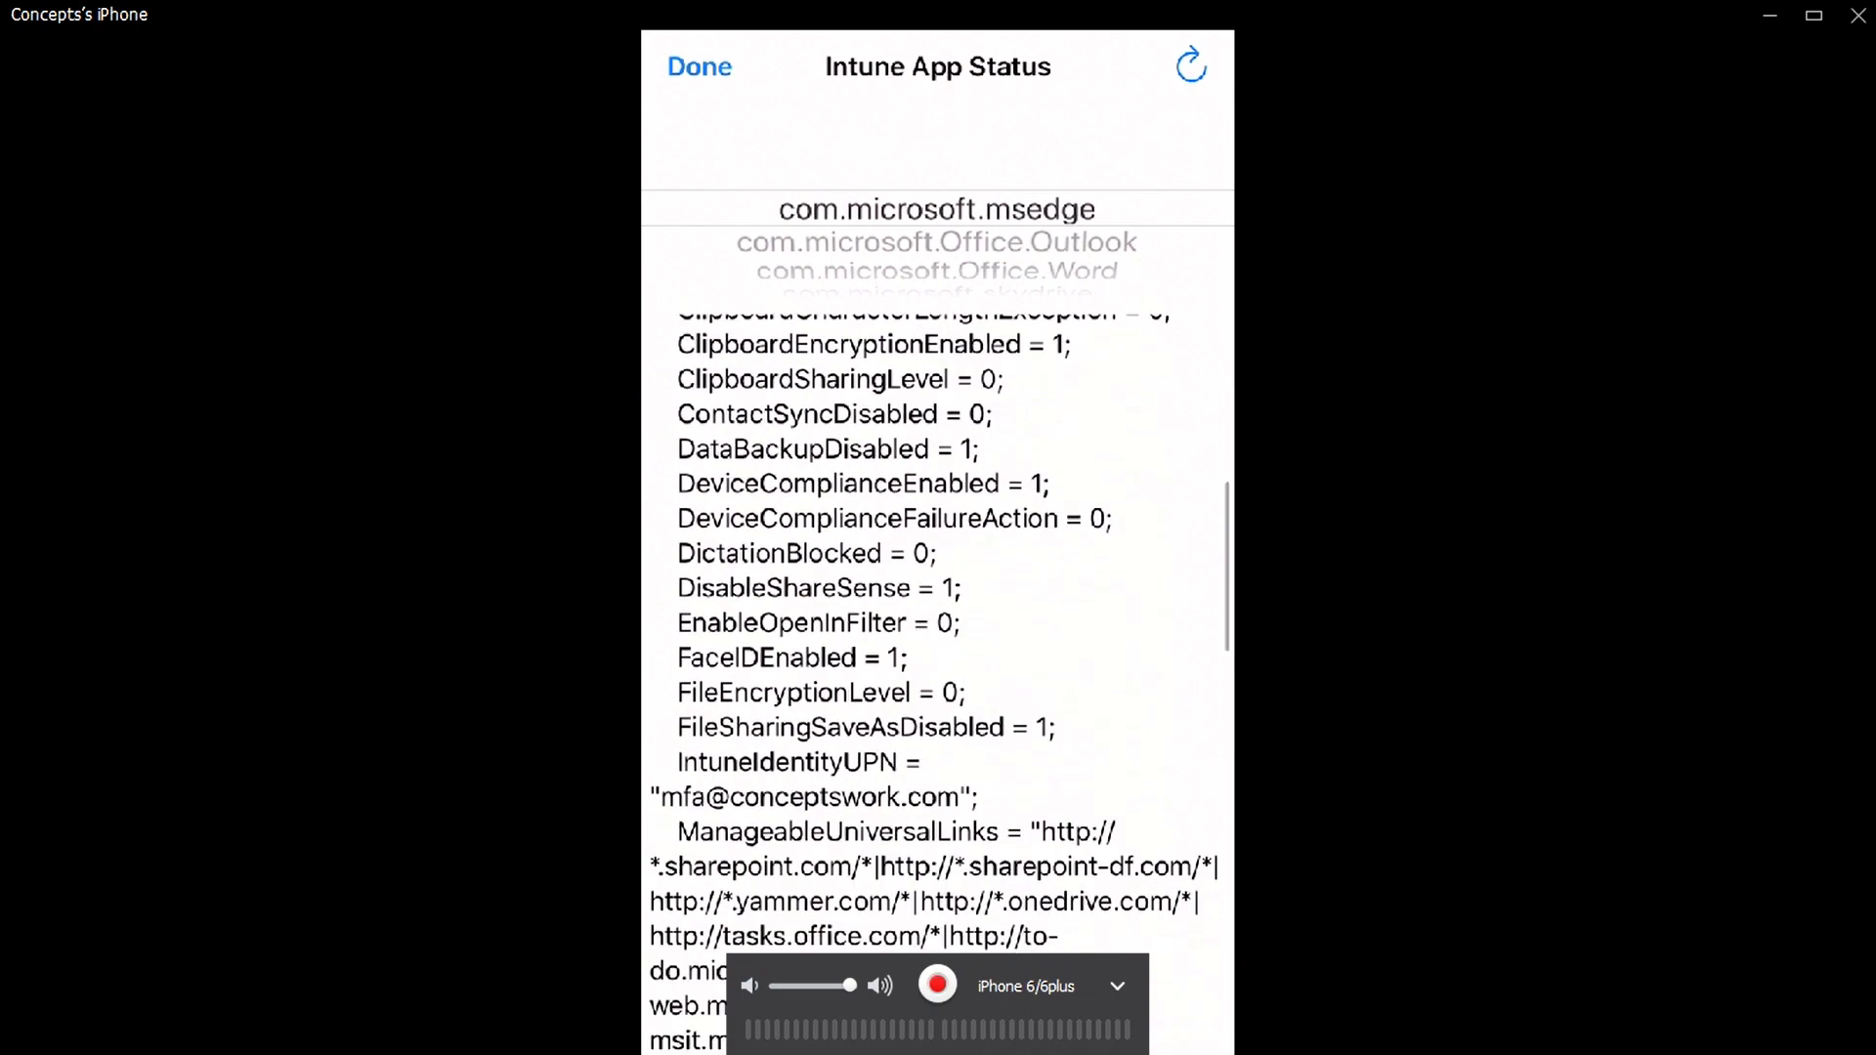
scroll(938, 684, down, 10)
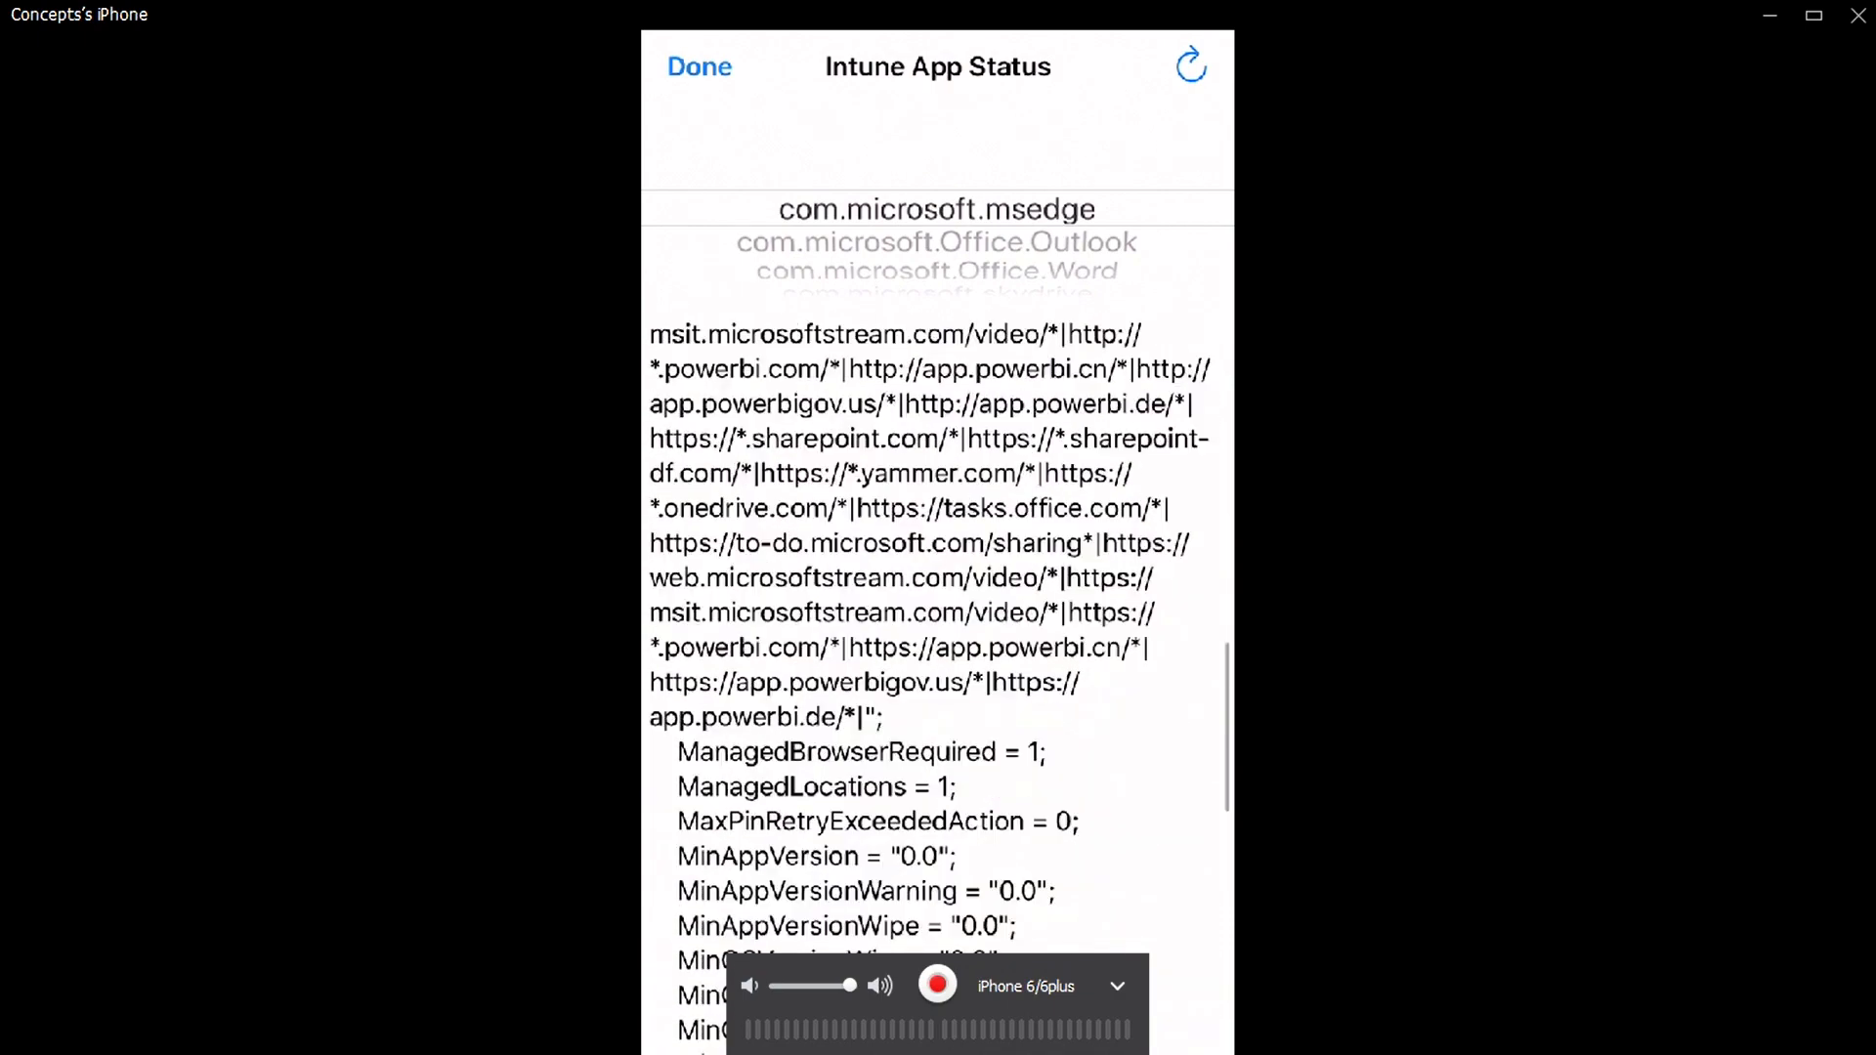
scroll(938, 684, down, 3)
scroll(938, 684, up, 20)
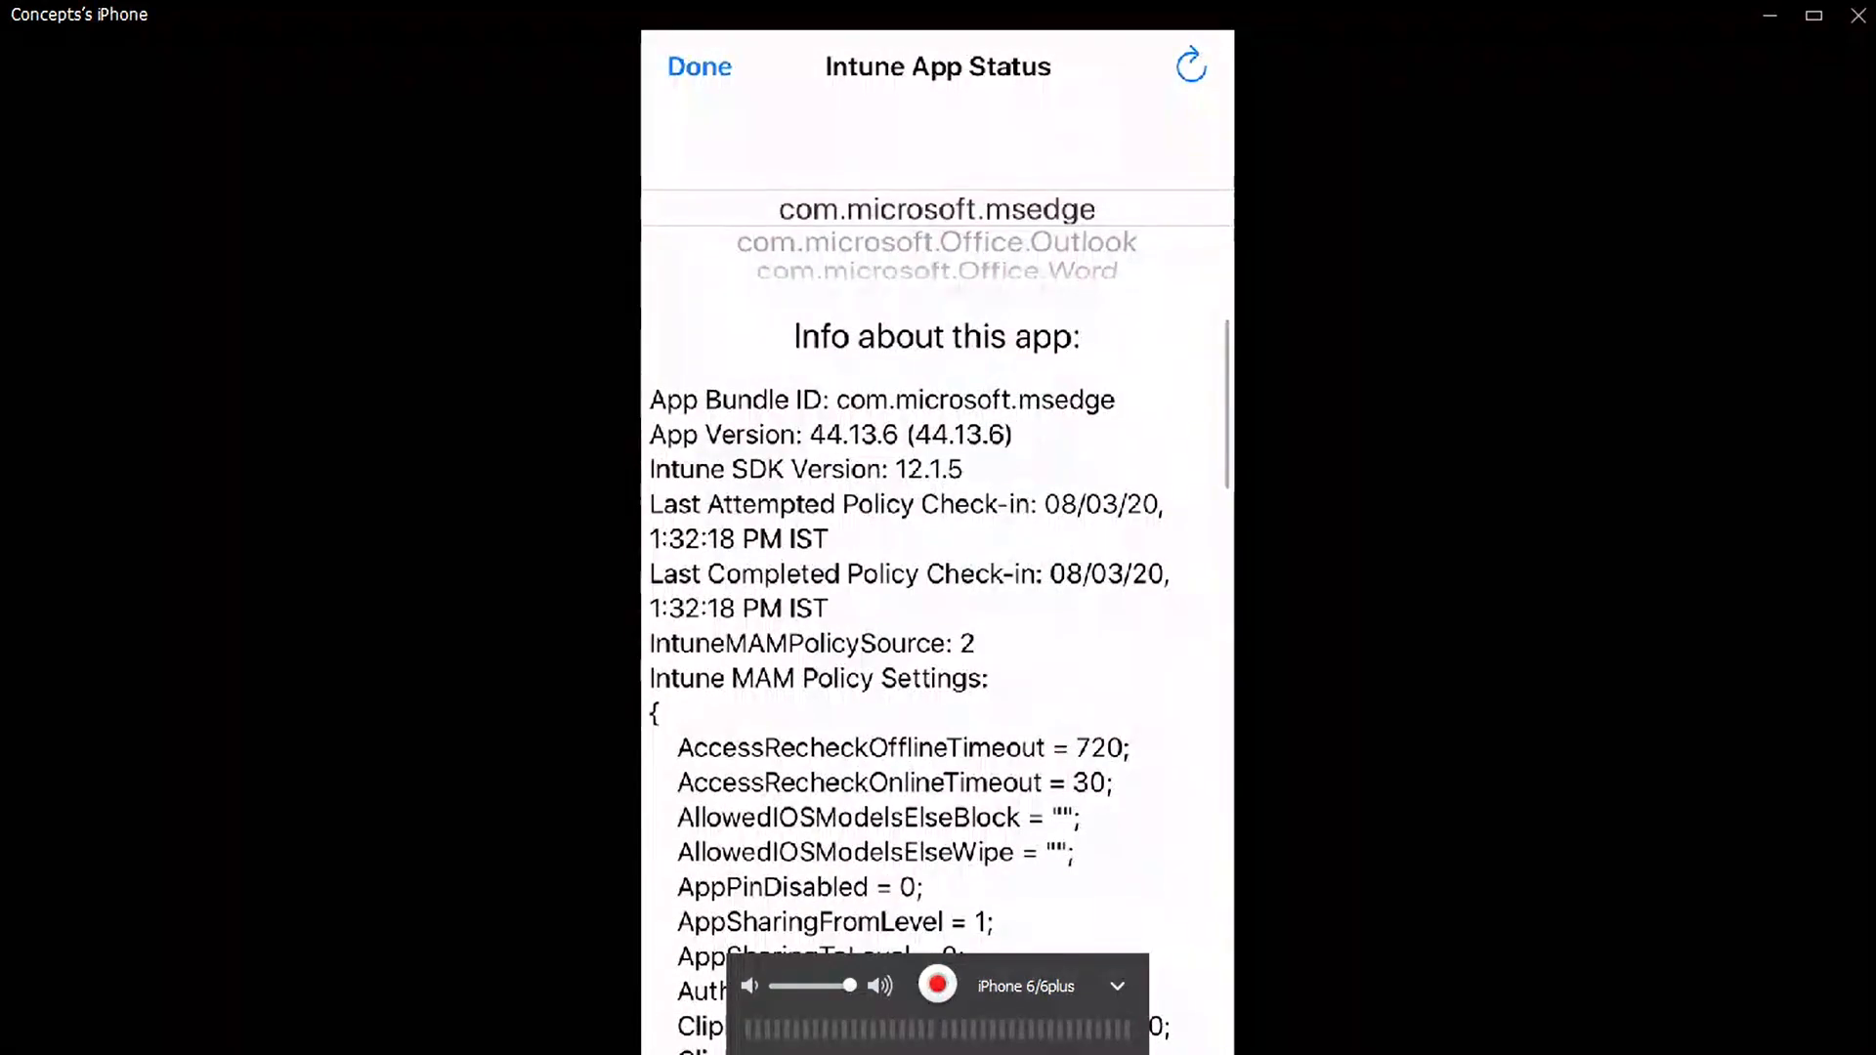
scroll(938, 208, down, 1)
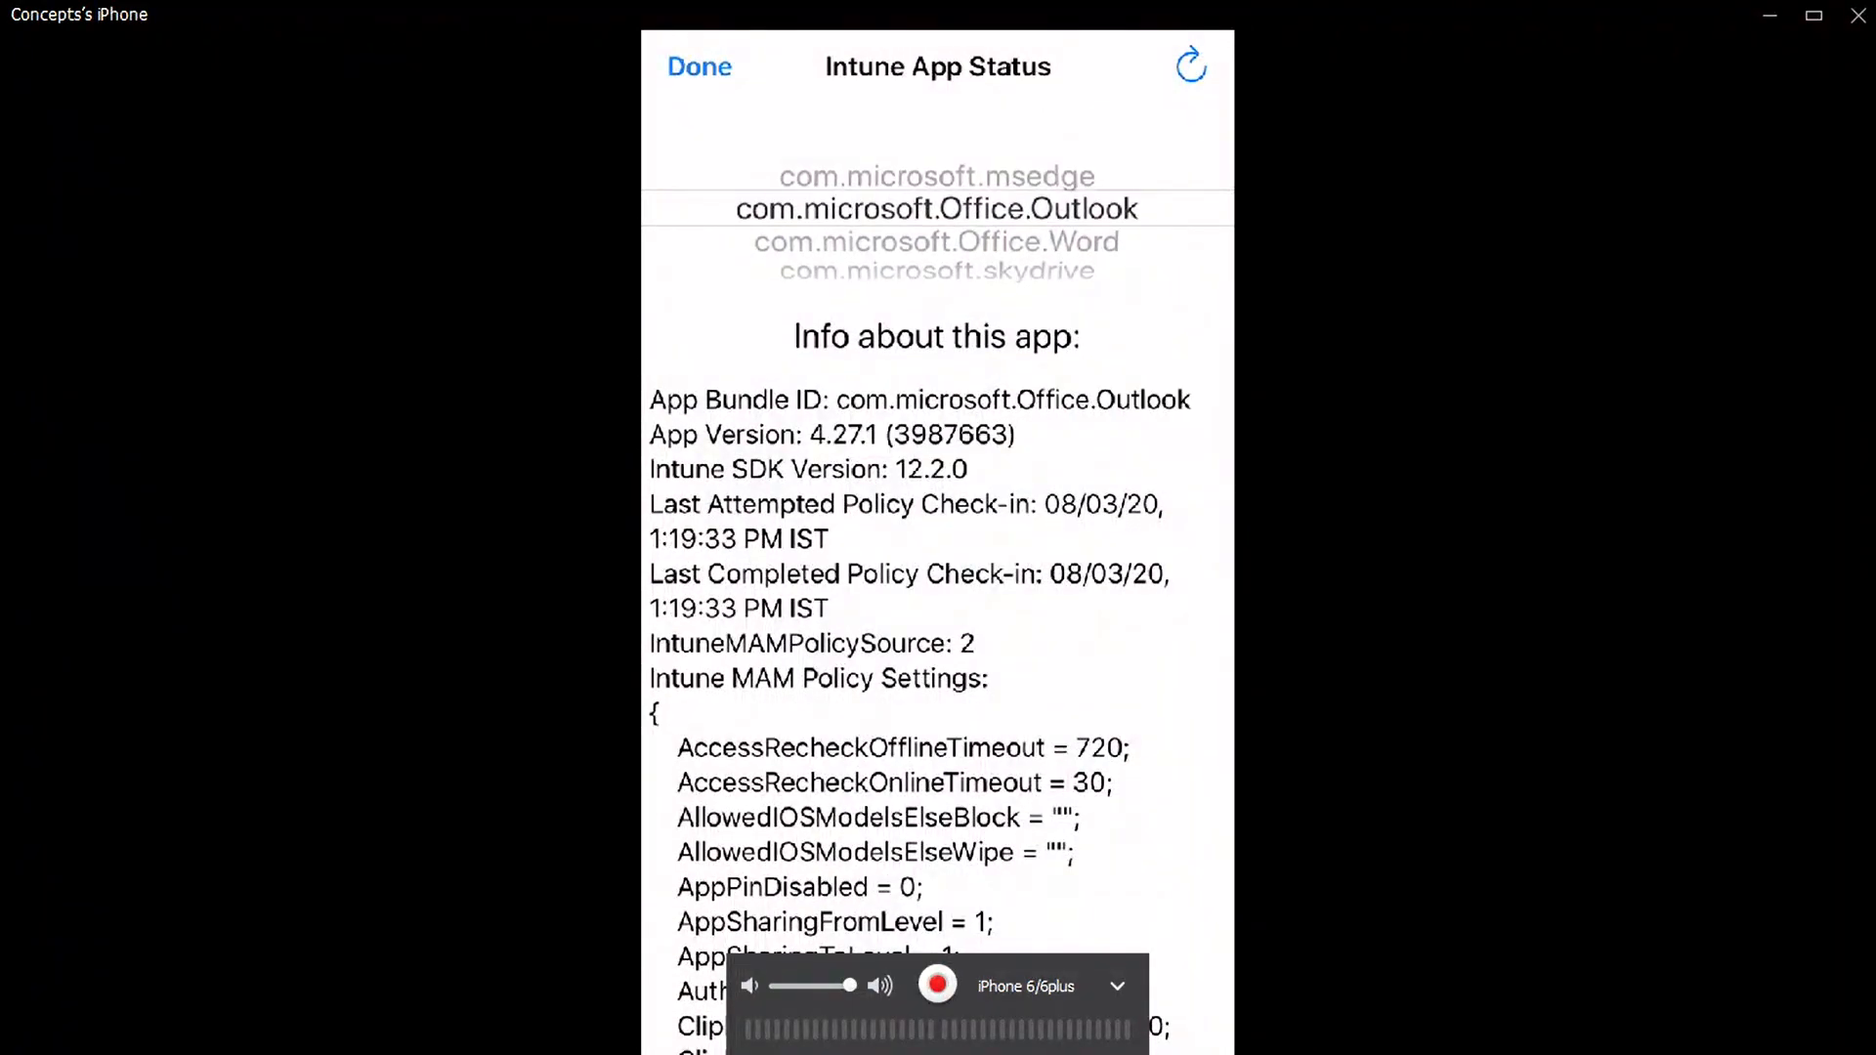
scroll(938, 208, down, 3)
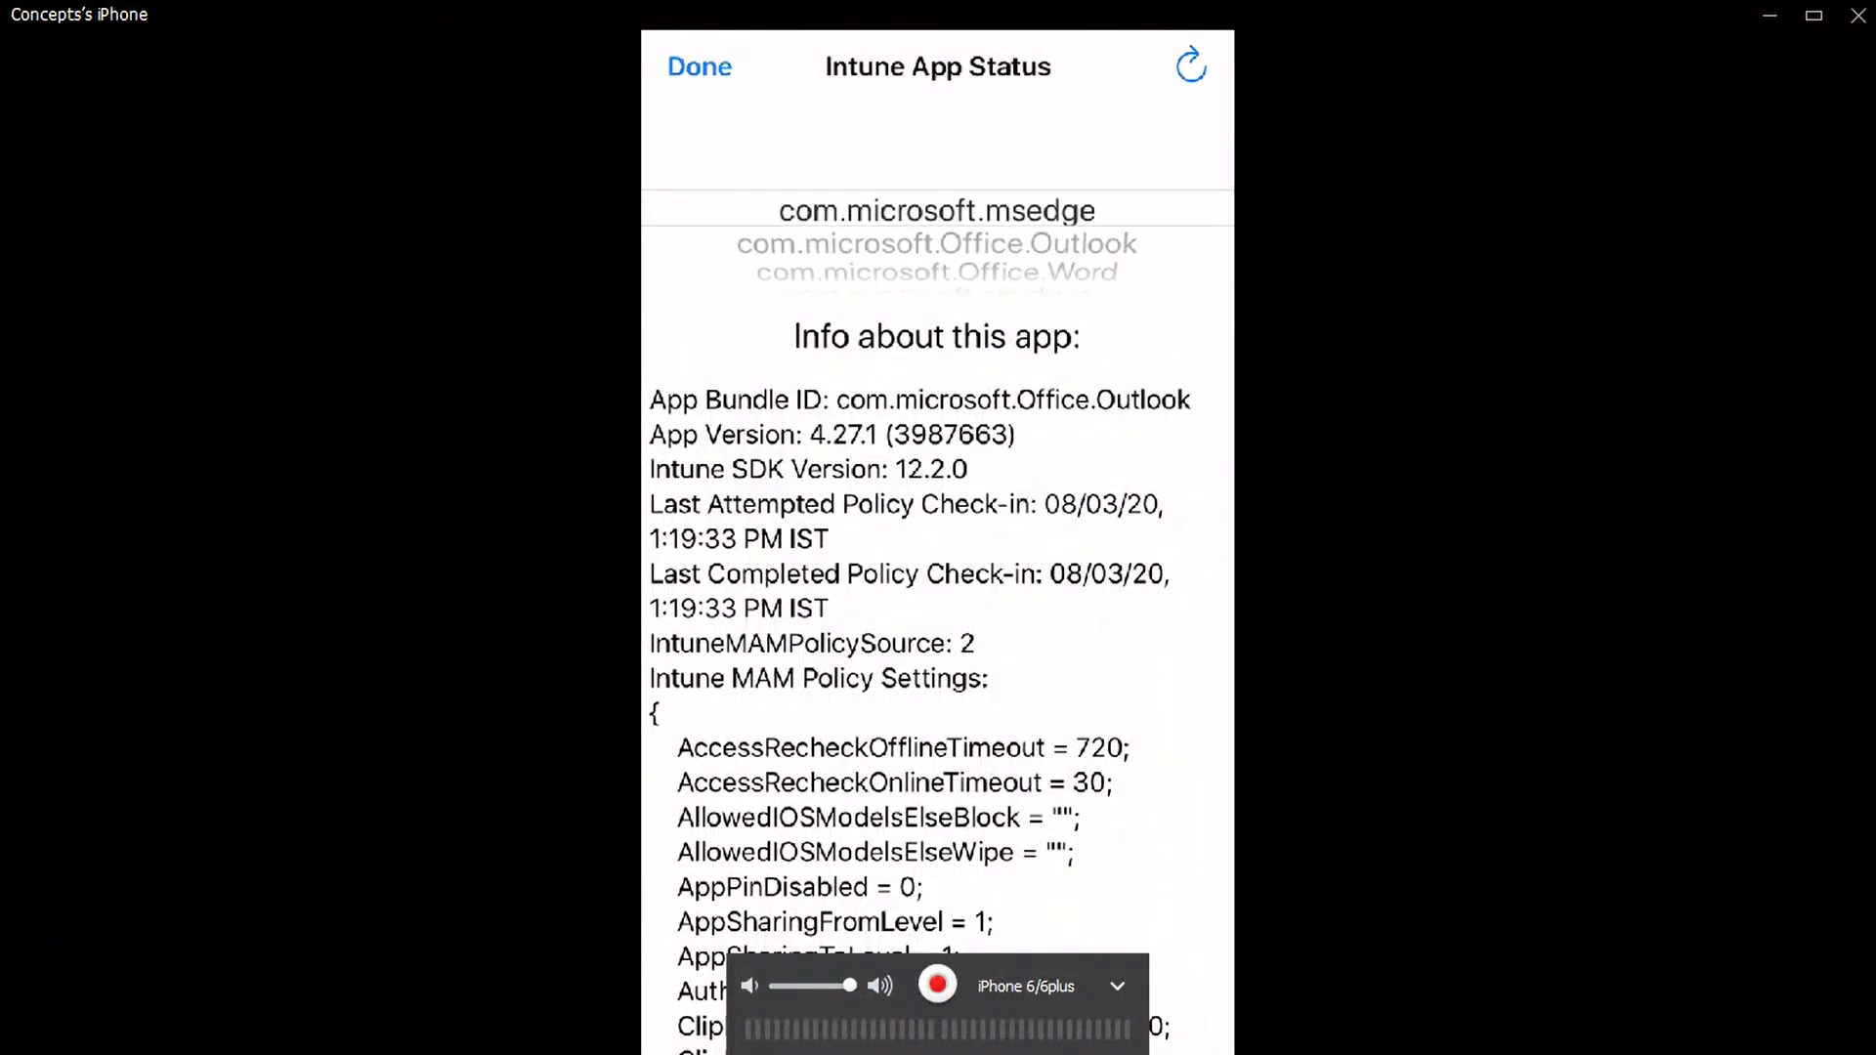
scroll(938, 209, up, 3)
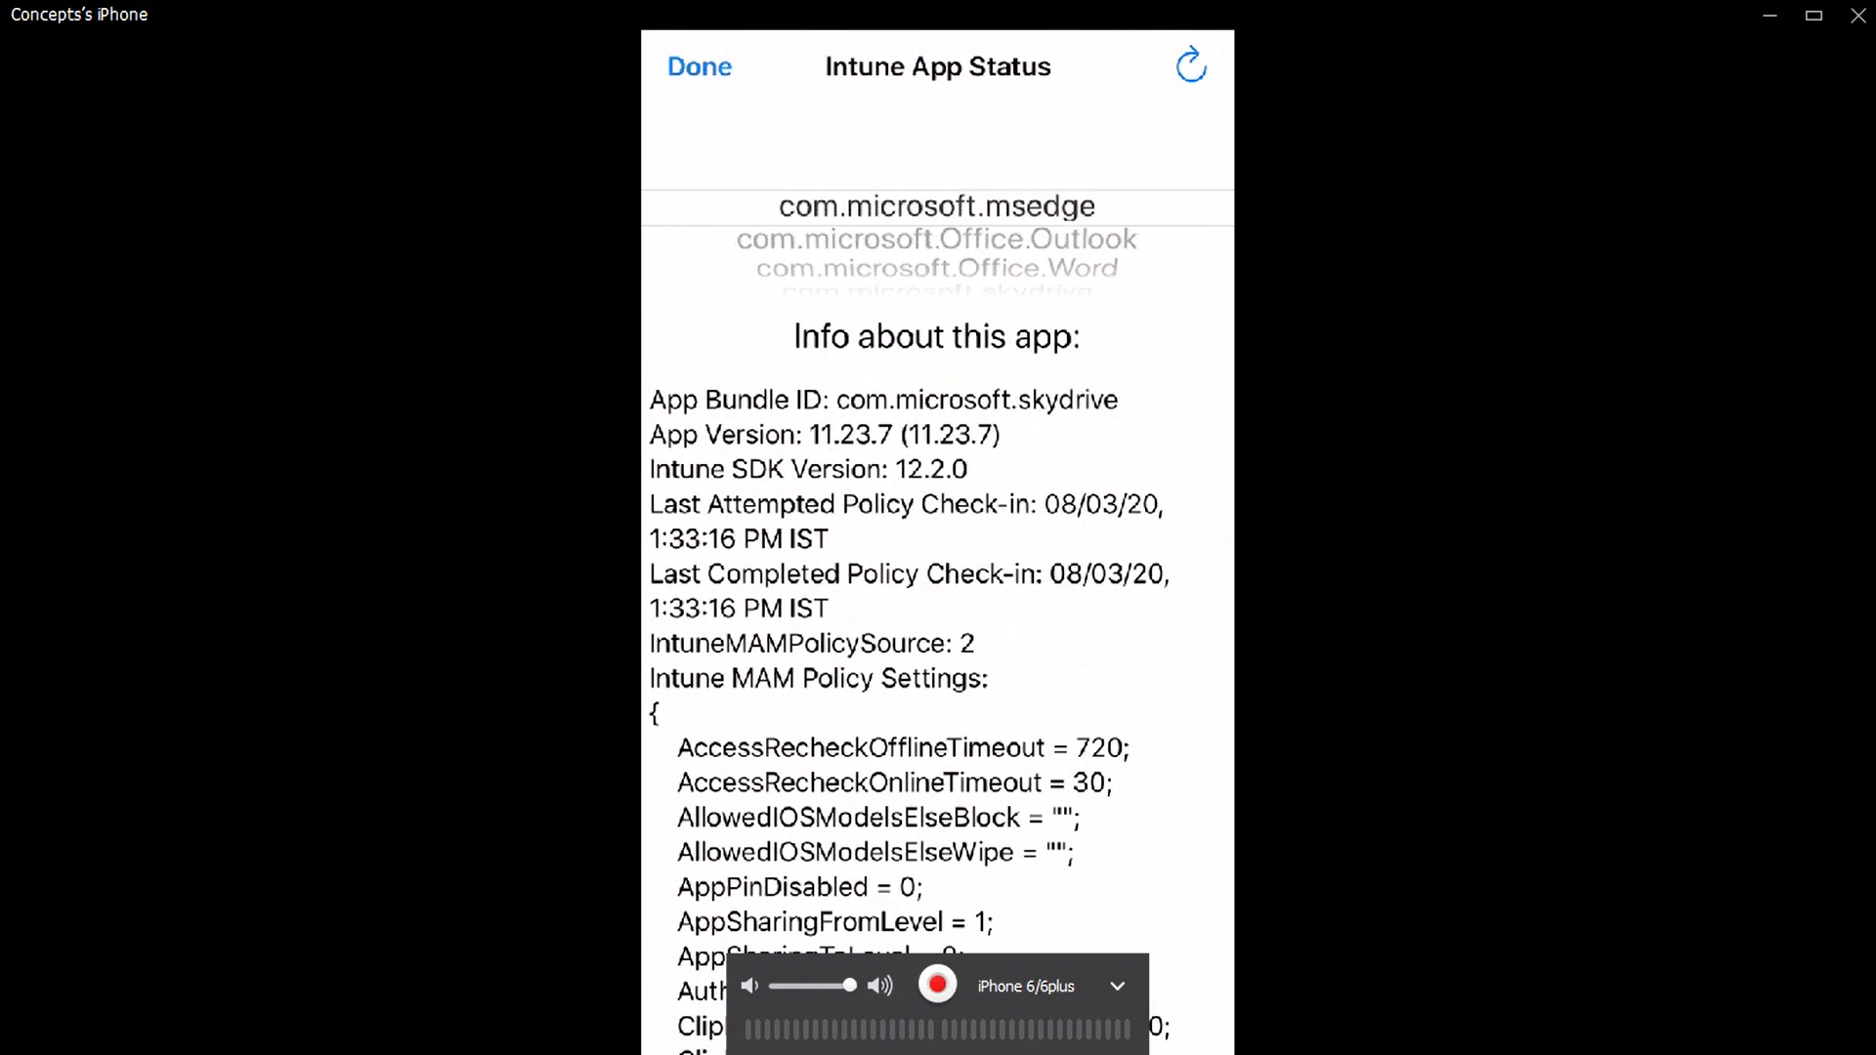